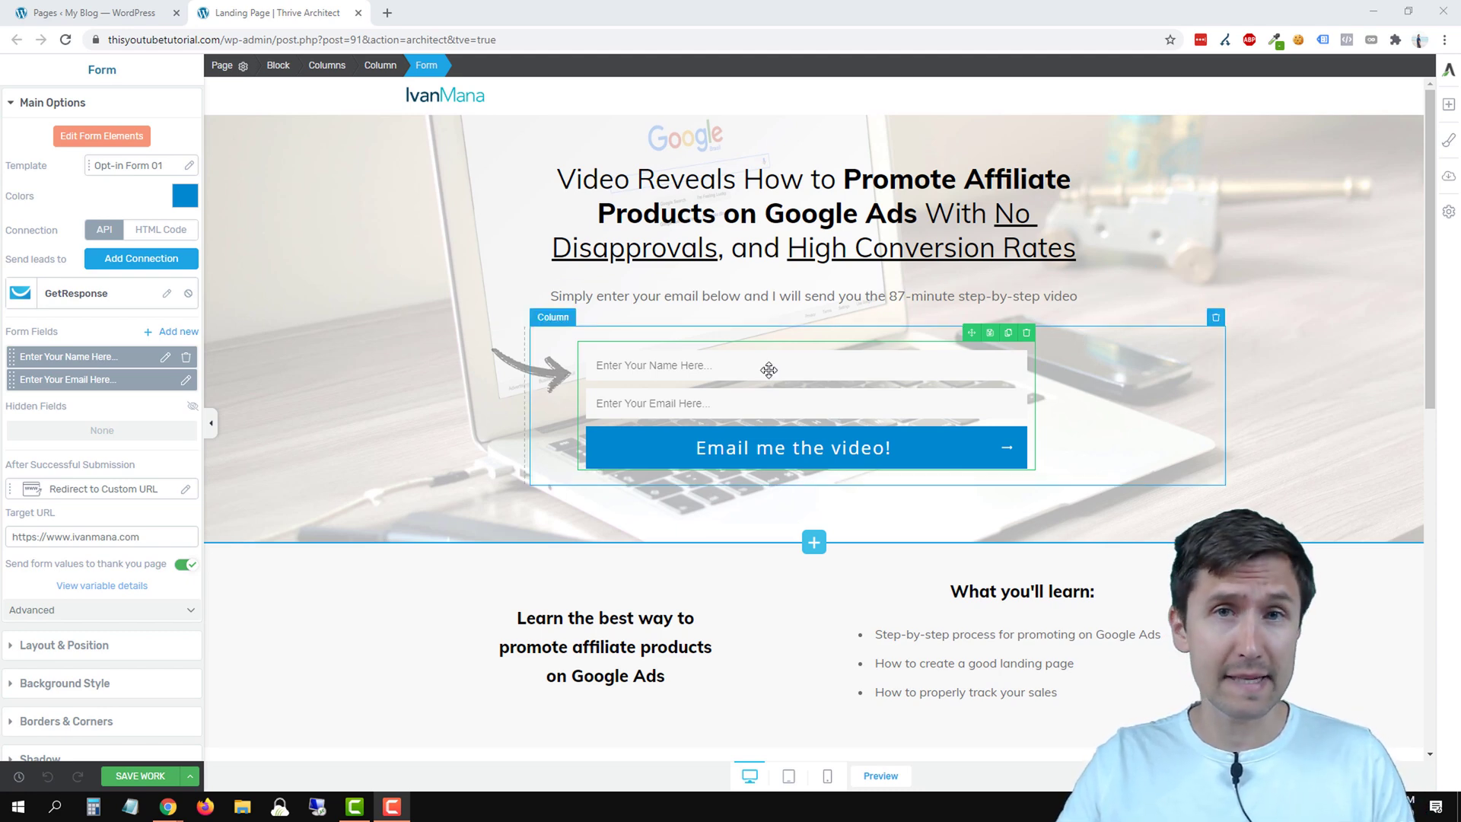
Step: Open the Landing Page in the WordPress page editor from the Pages list, and return to the Thrive Architect editor
click(107, 10)
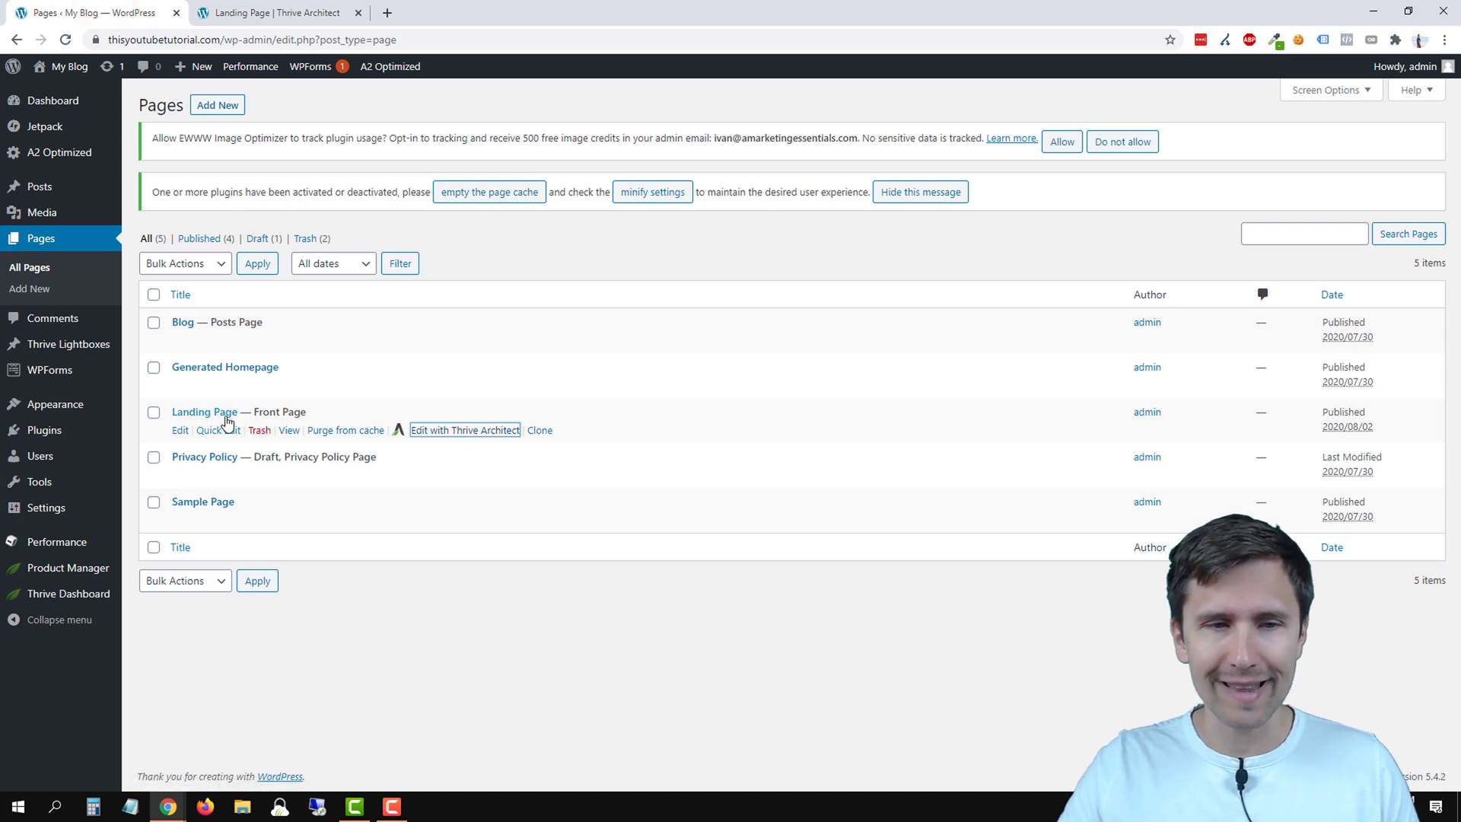
click(180, 431)
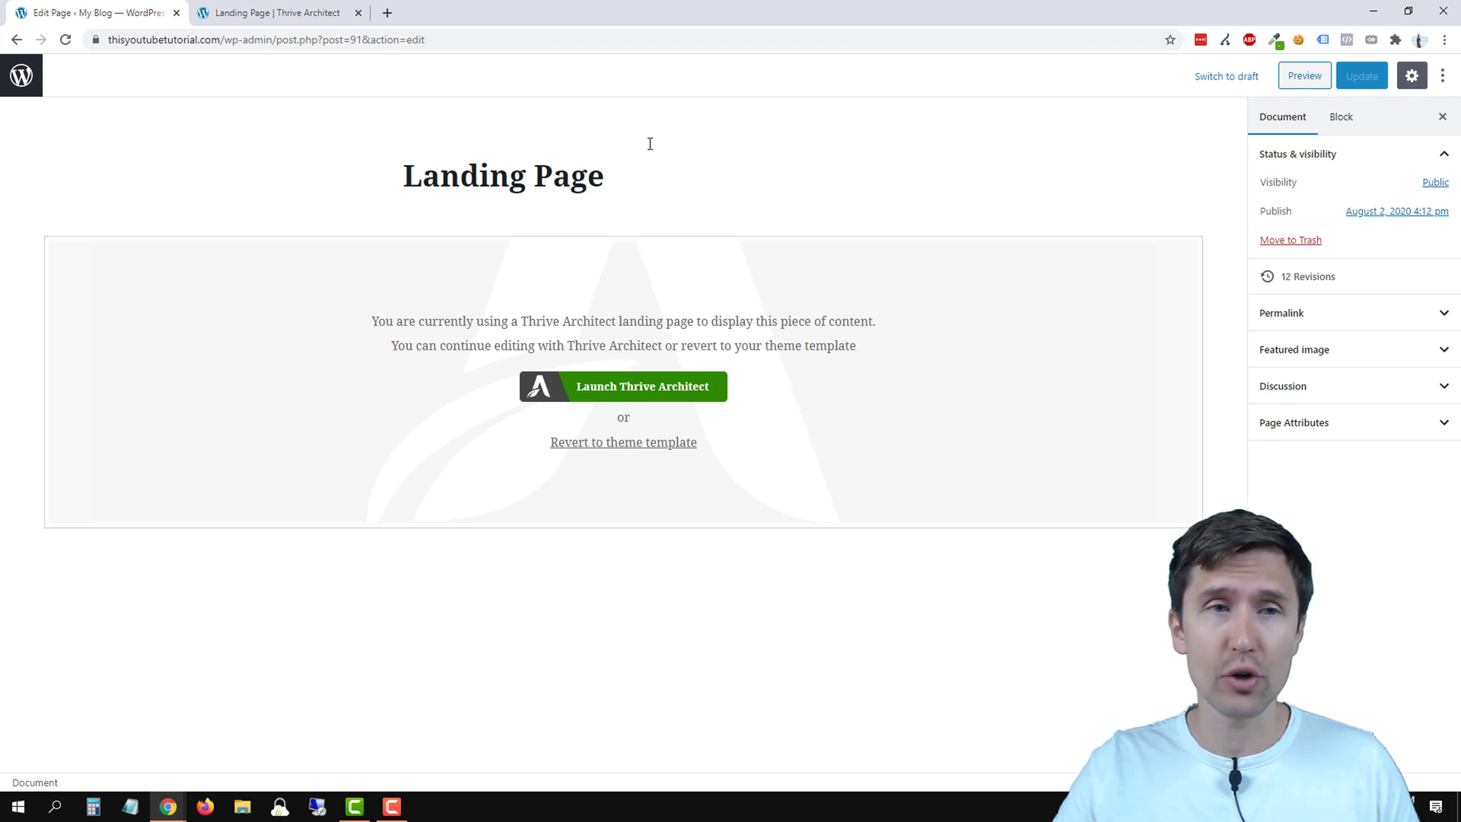
click(280, 11)
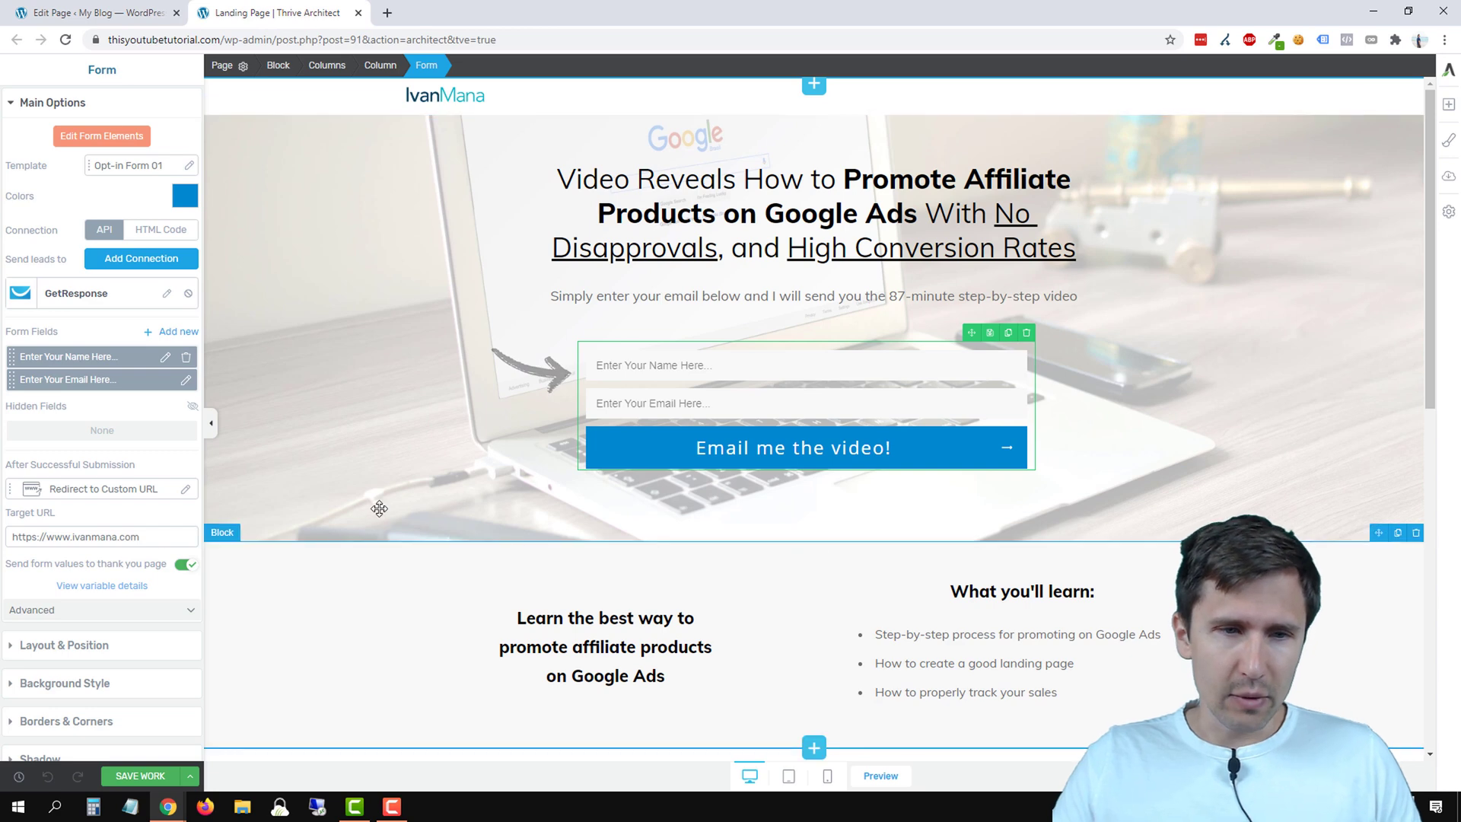
Step: Look through the landing page's full layout in the desktop view and in the tablet view
scroll(766, 420, down, 9)
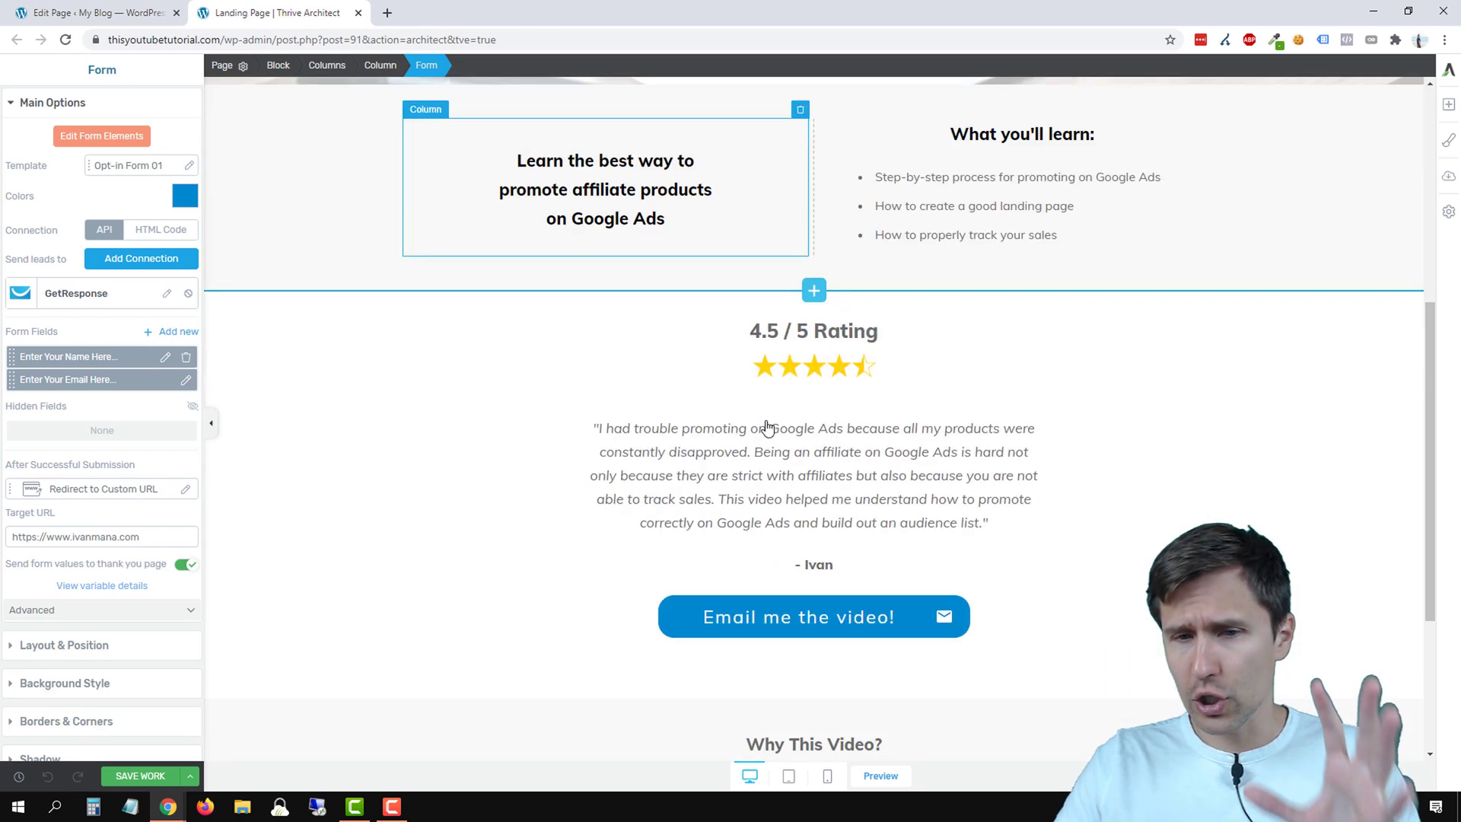
scroll(751, 538, up, 5)
scroll(756, 543, up, 5)
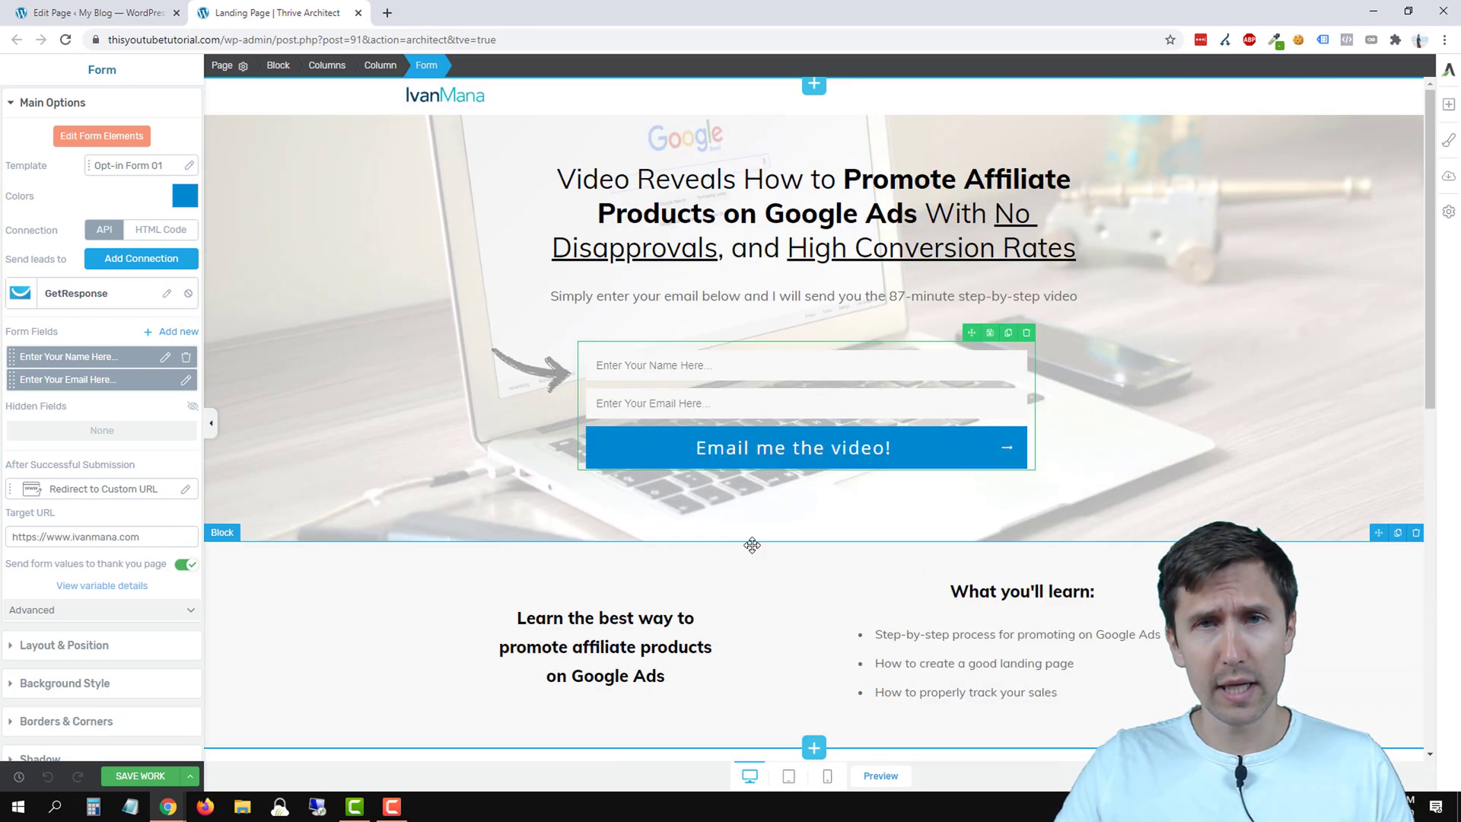
click(788, 776)
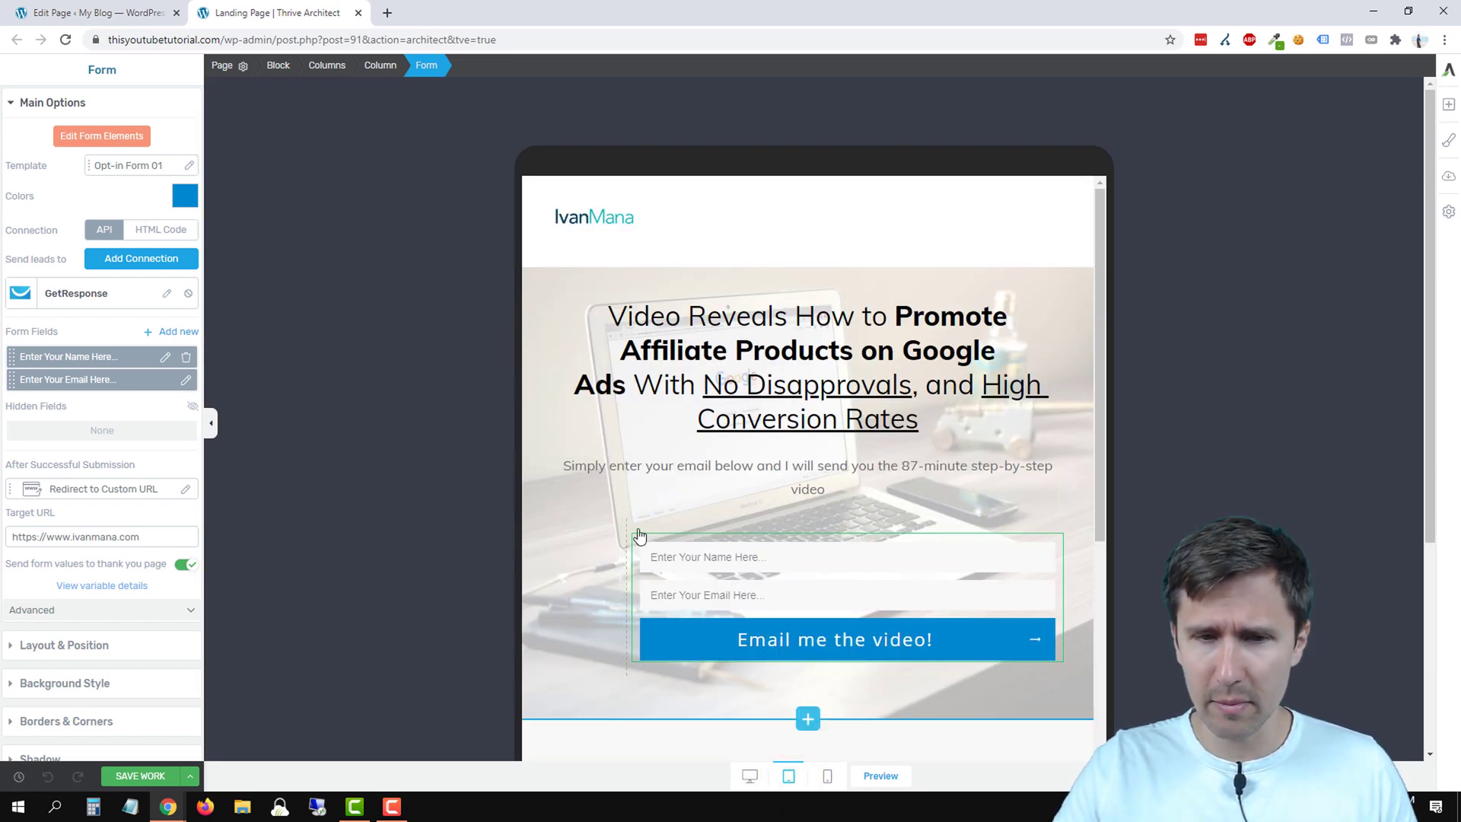
scroll(682, 546, down, 6)
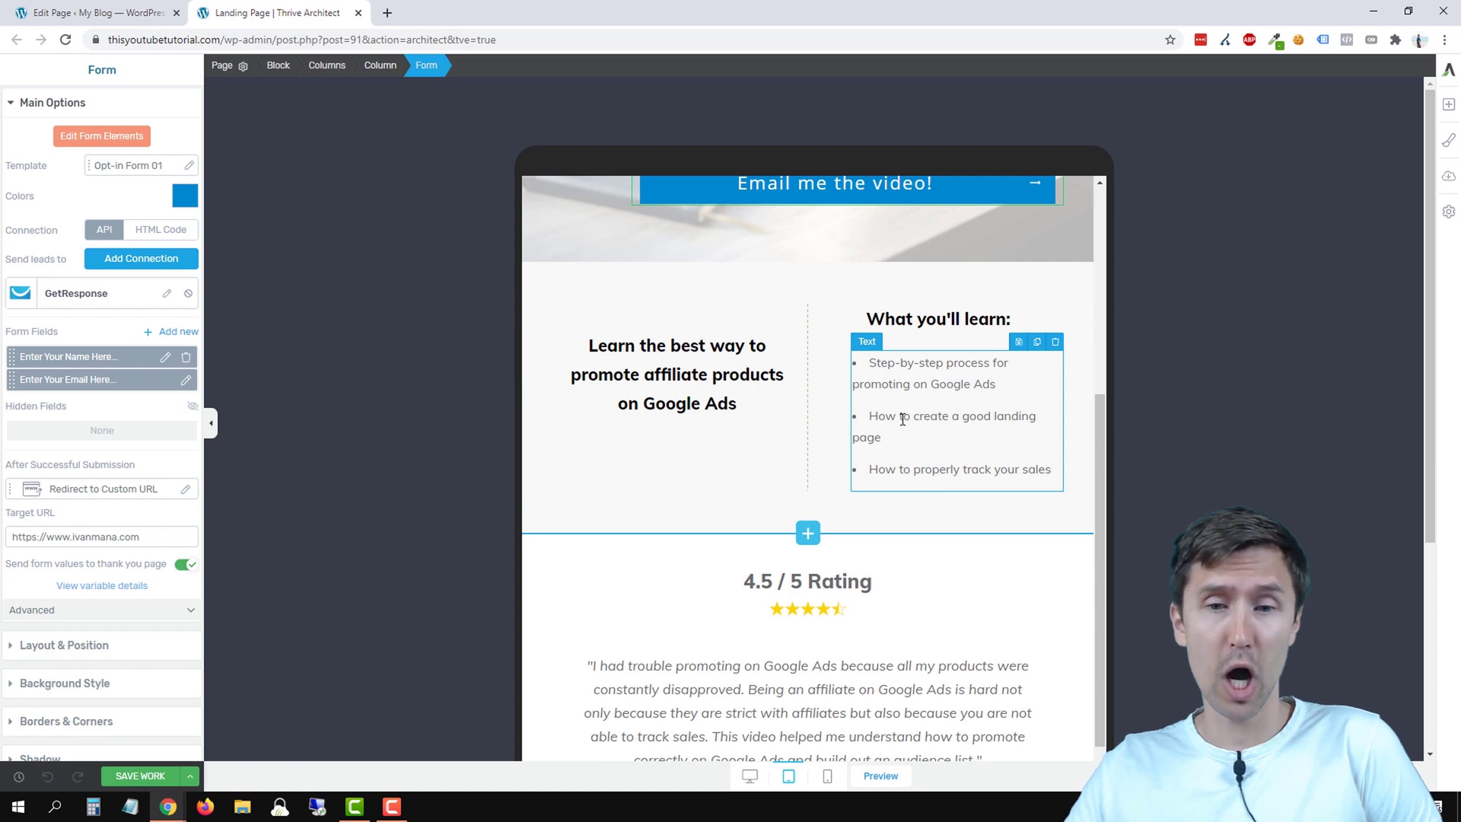
scroll(902, 420, down, 5)
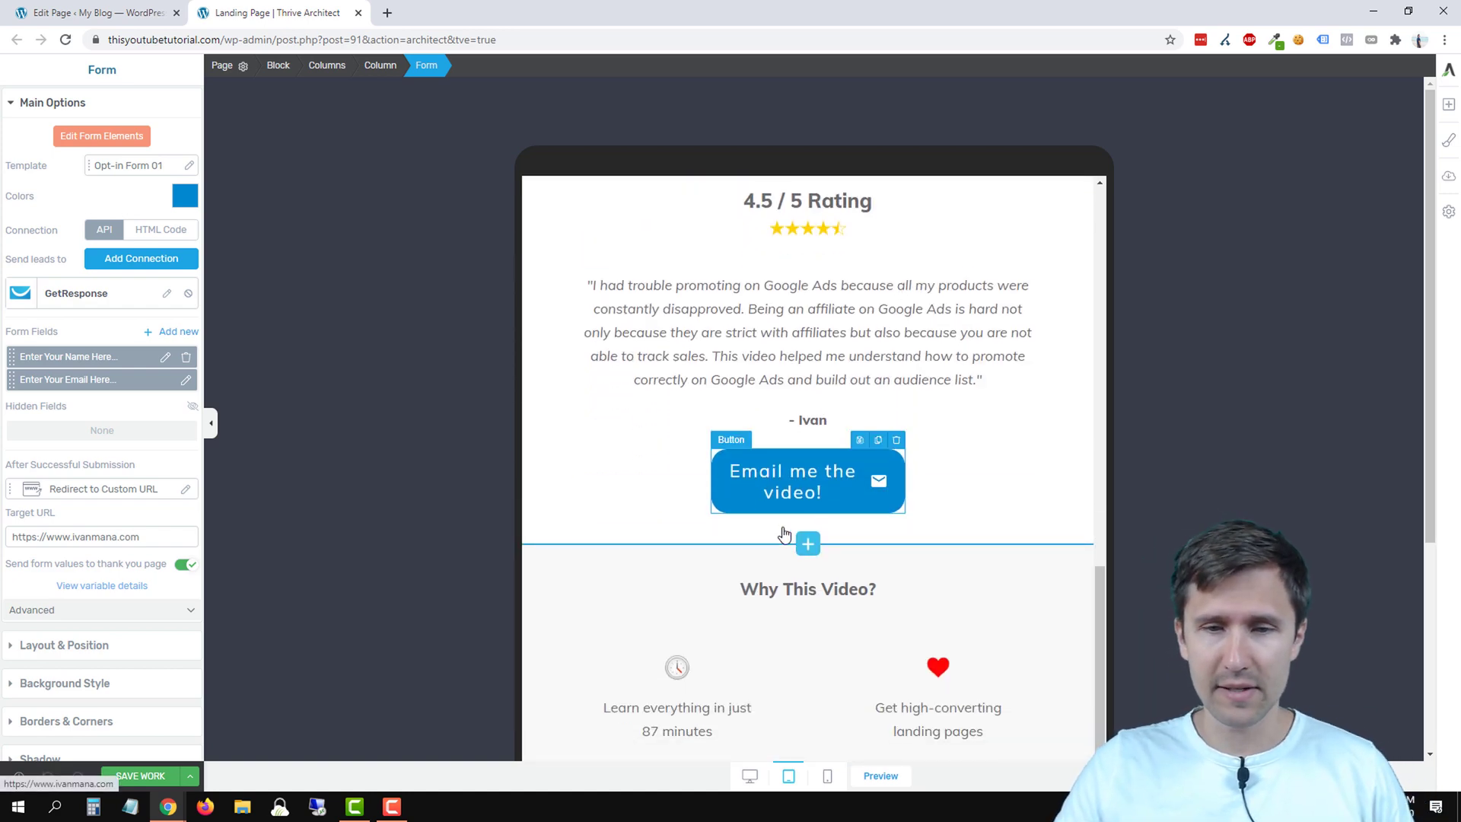
scroll(791, 556, down, 5)
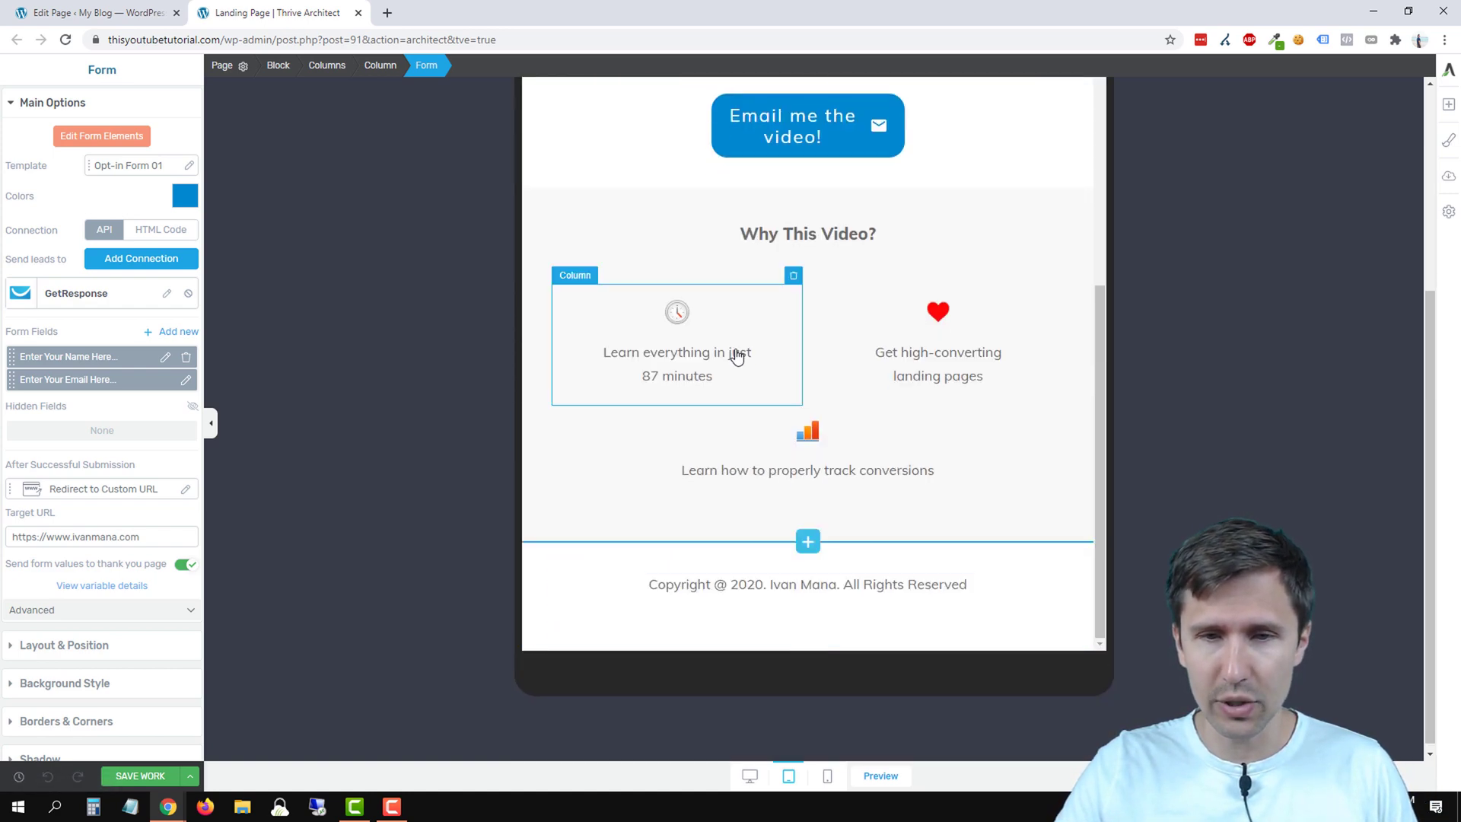
Step: Look through the landing page's sections in the mobile view and return to the desktop view
click(825, 776)
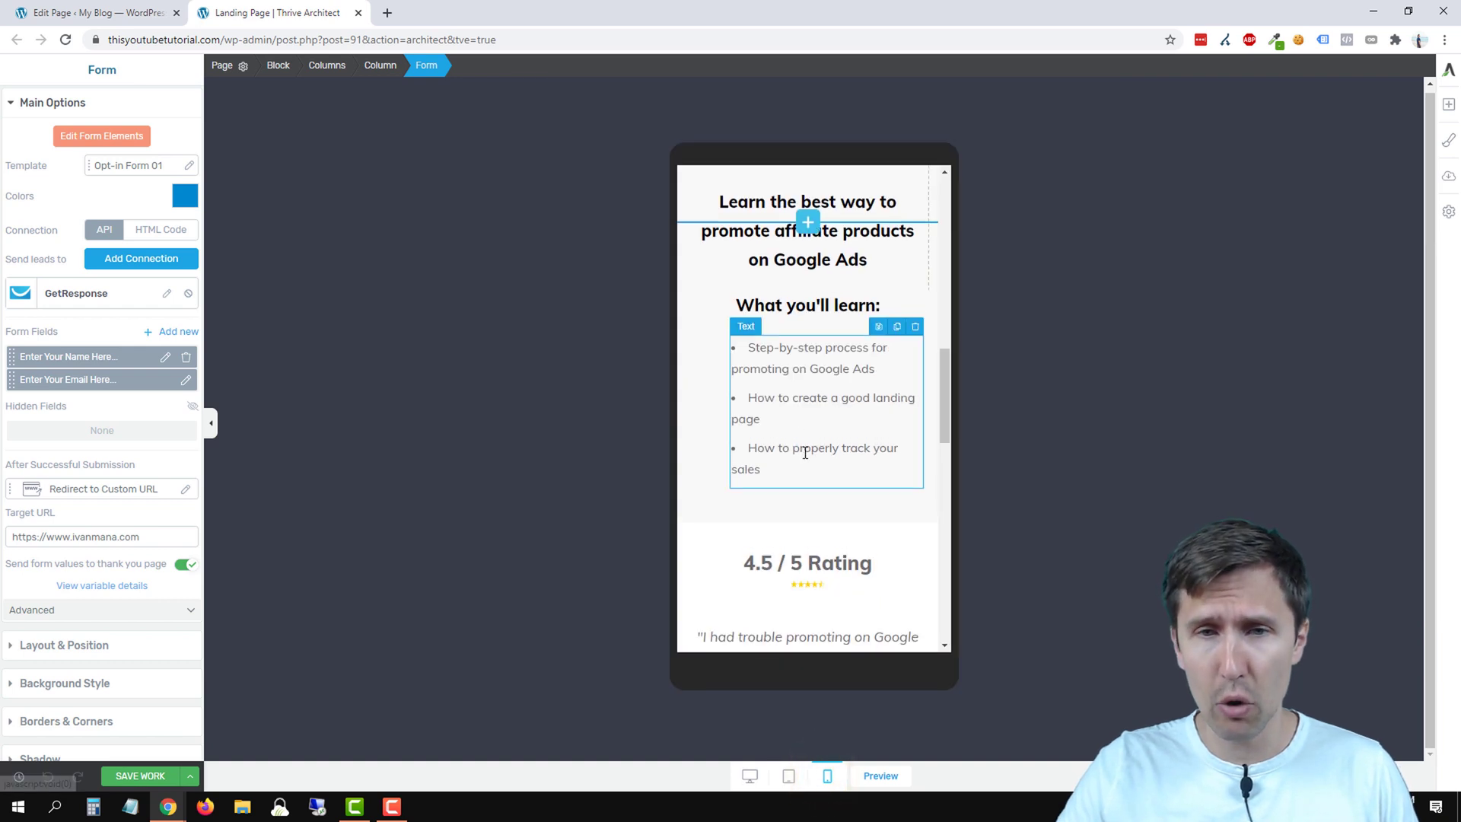
scroll(799, 396, up, 6)
scroll(802, 335, down, 5)
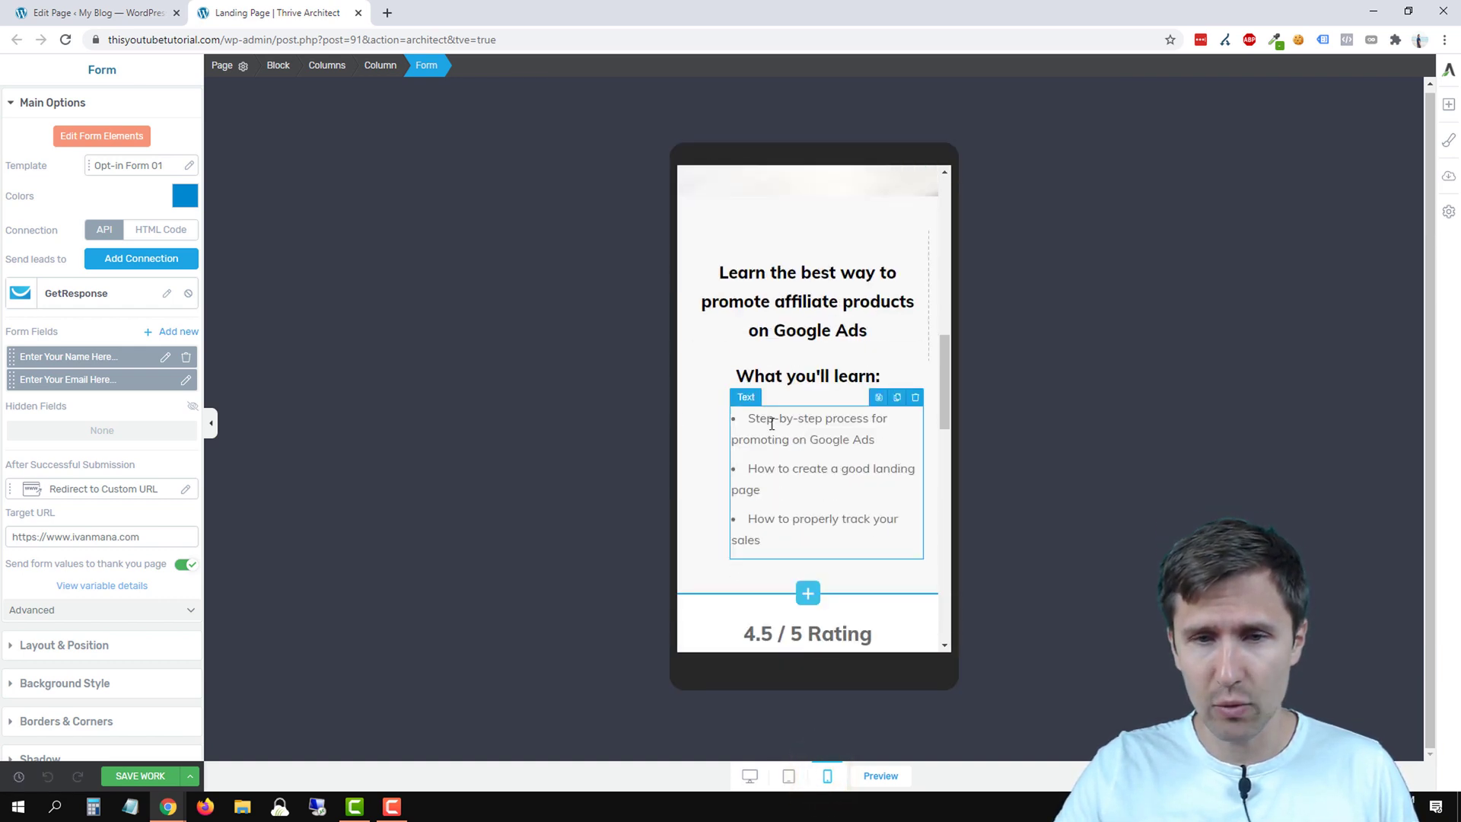
scroll(807, 426, down, 7)
scroll(724, 485, down, 3)
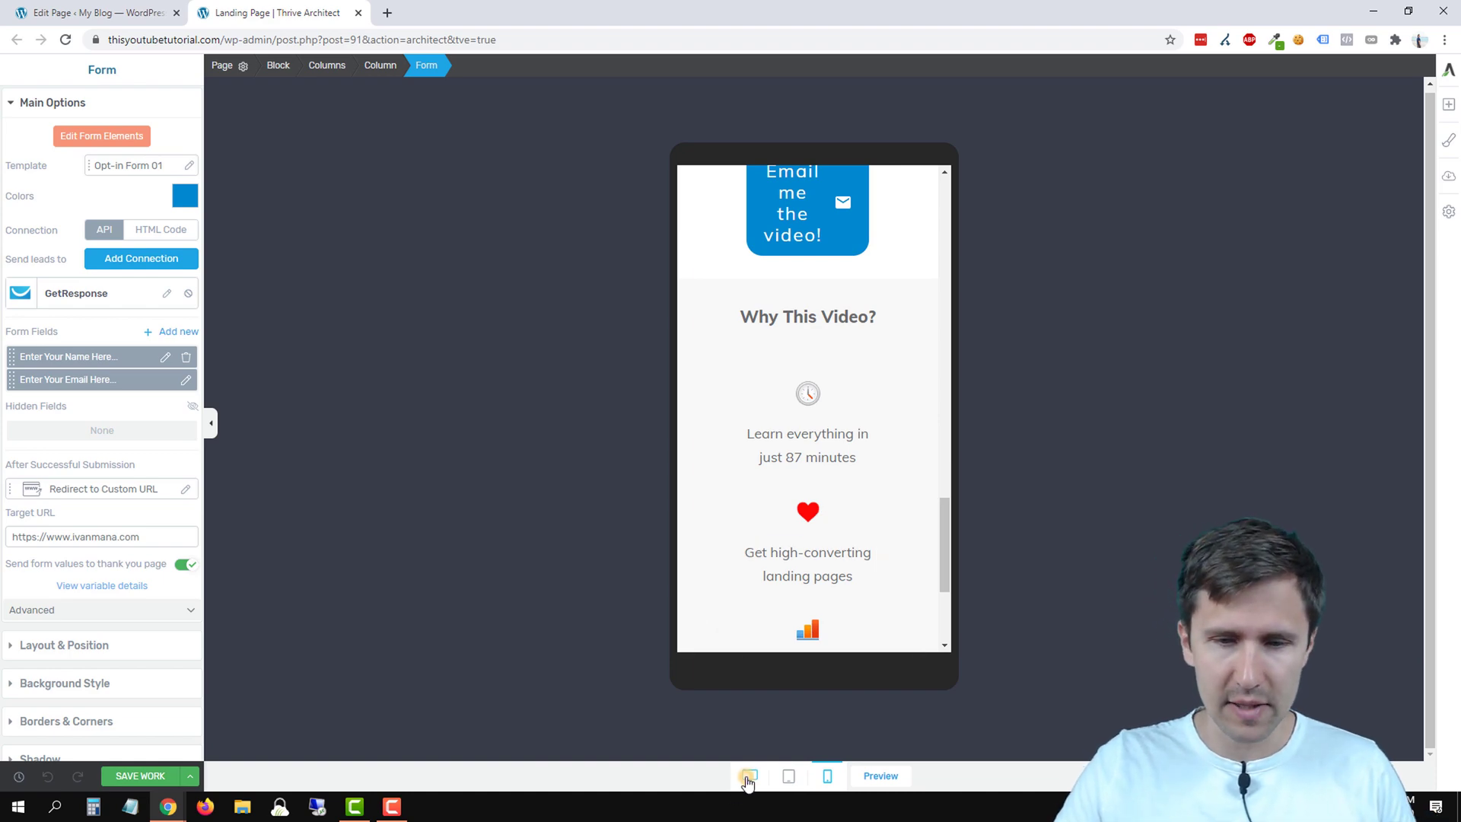
click(748, 776)
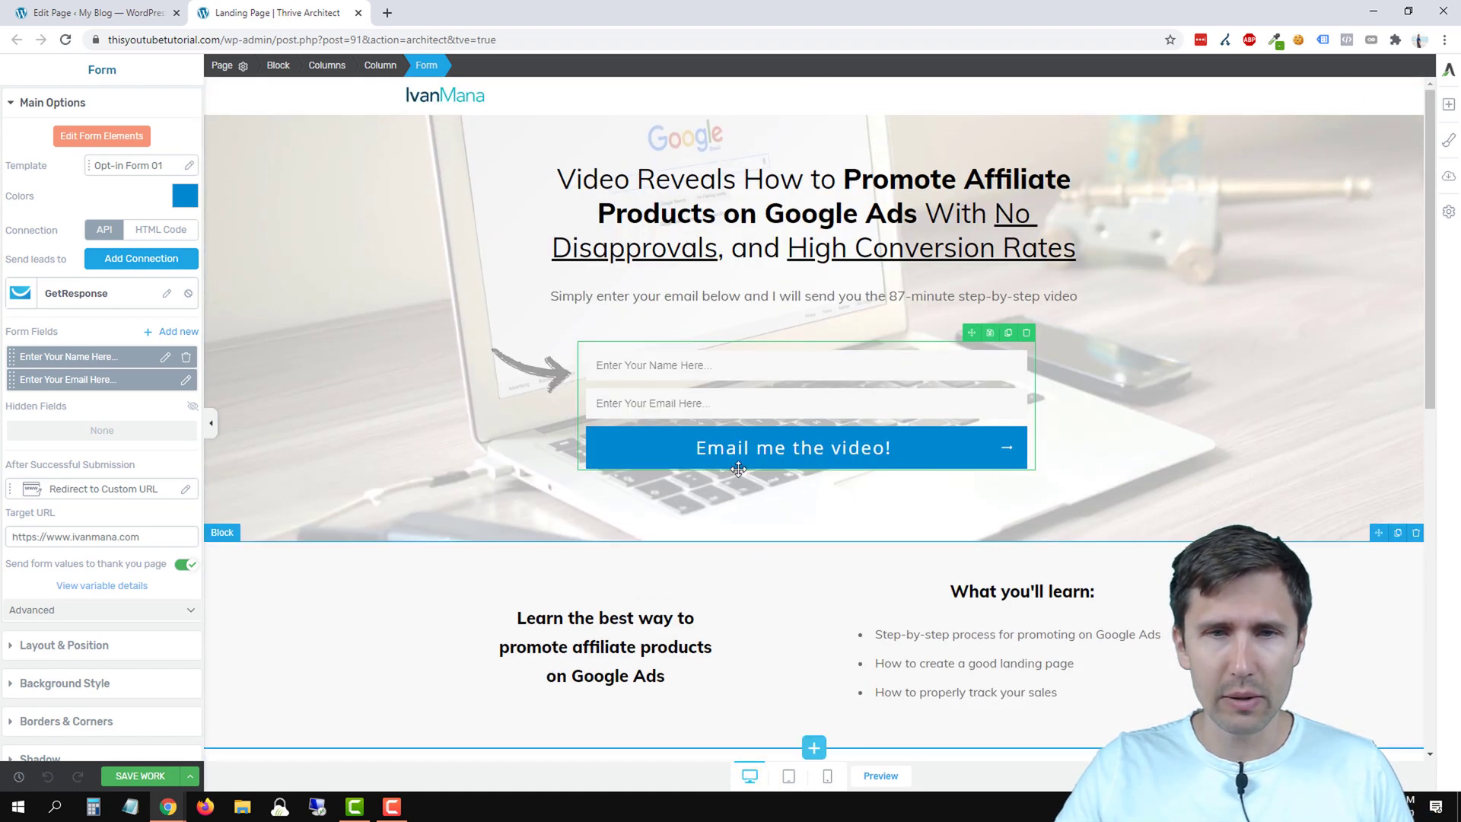
Step: In the desktop view, set the headline text's left padding to 378 px and right padding to 201 px
click(701, 217)
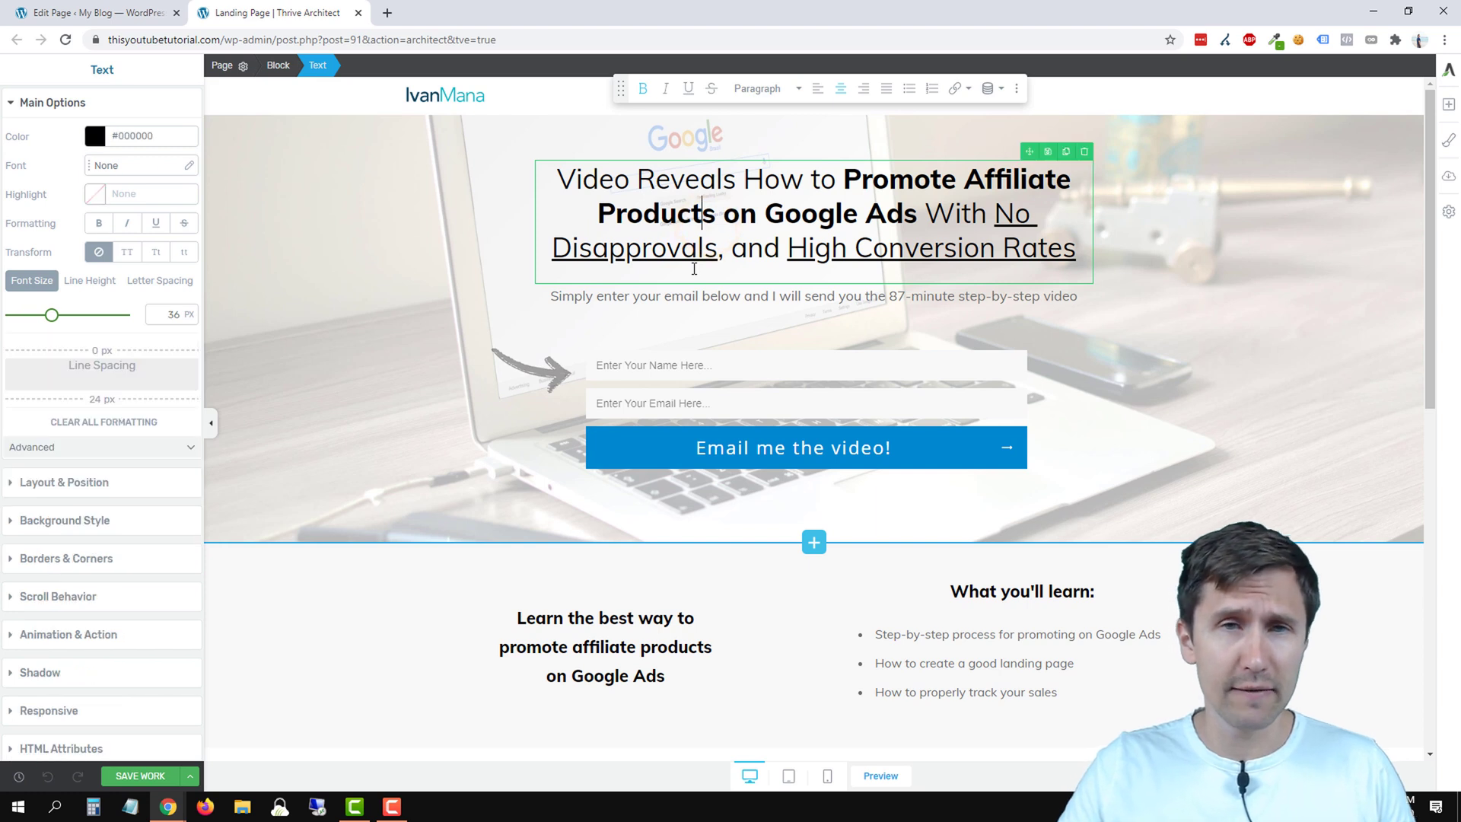
click(97, 485)
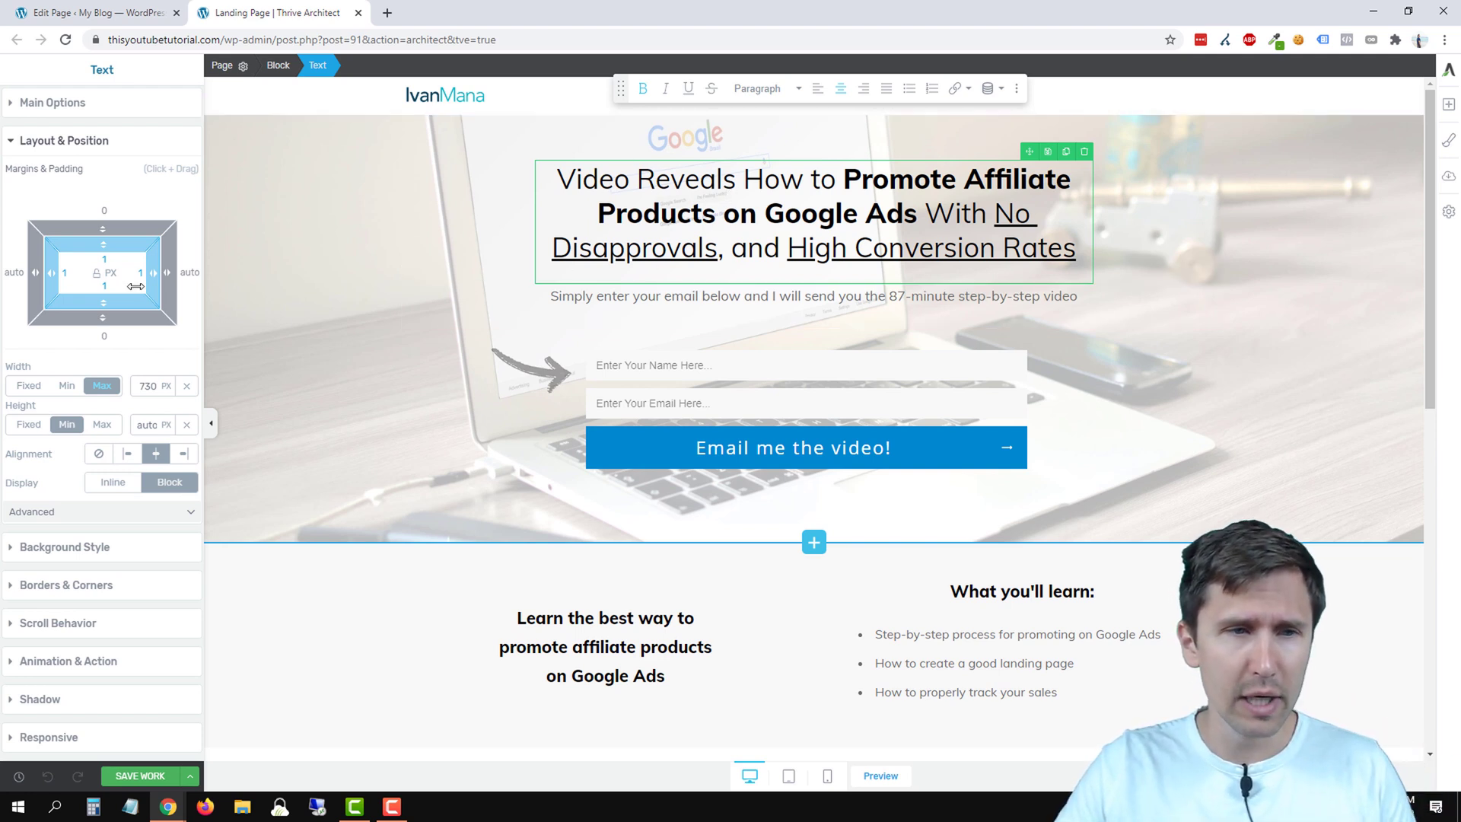
drag(48, 273, 158, 282)
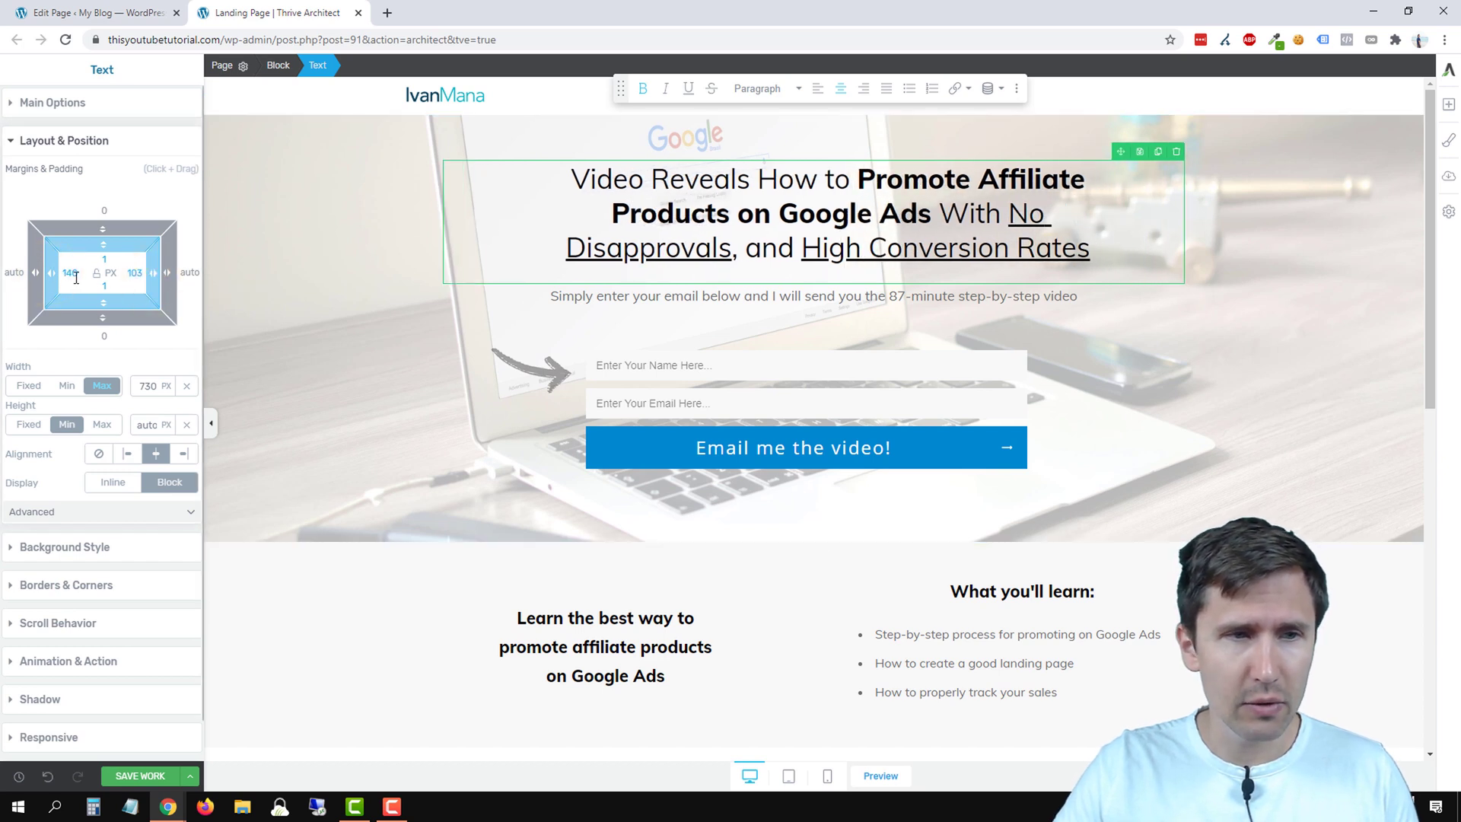
drag(50, 270, 163, 275)
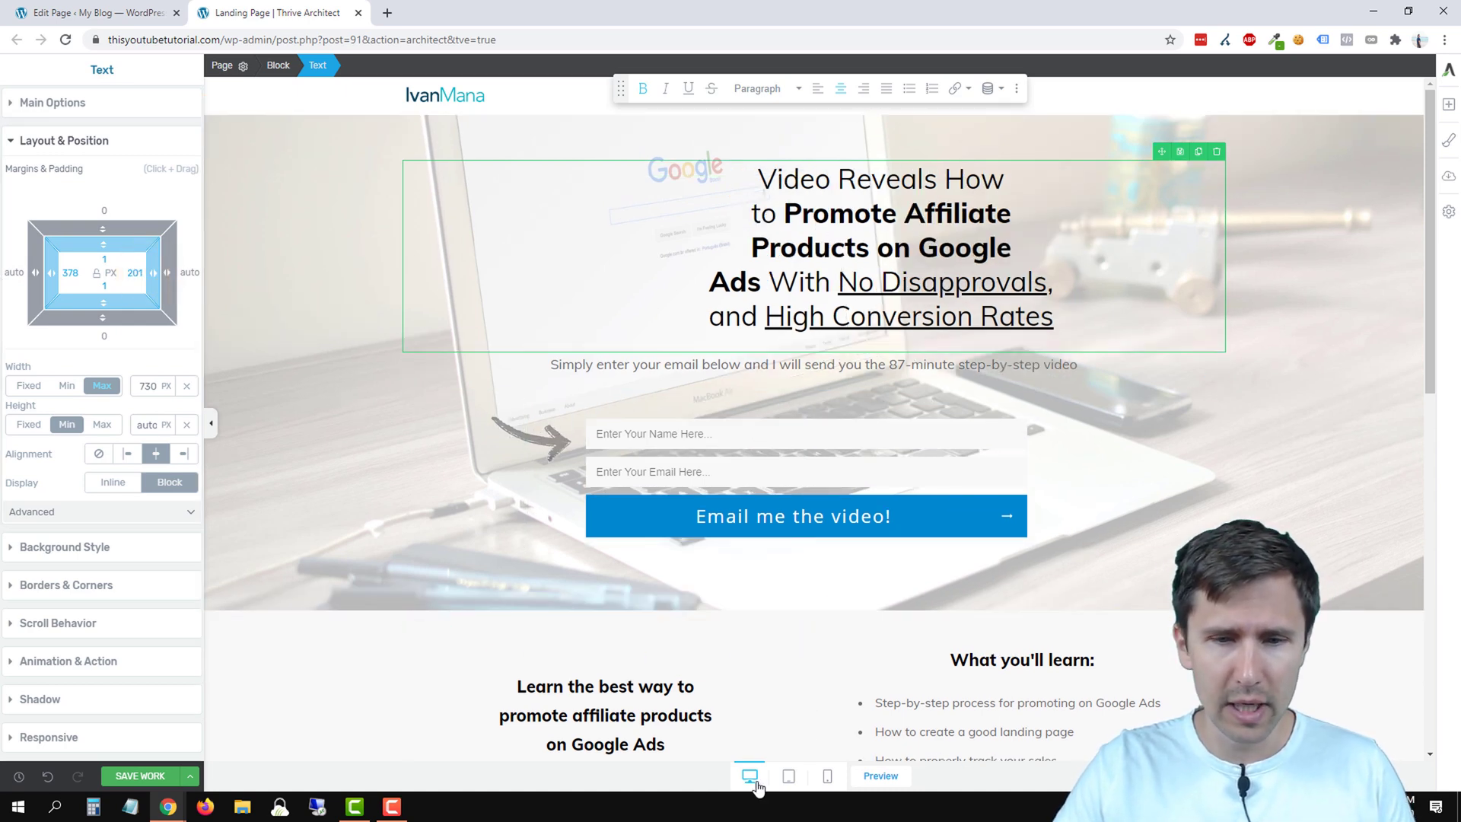
Step: Check how the padded headline wraps in the tablet view, and return to the desktop view
click(791, 776)
scroll(875, 457, down, 5)
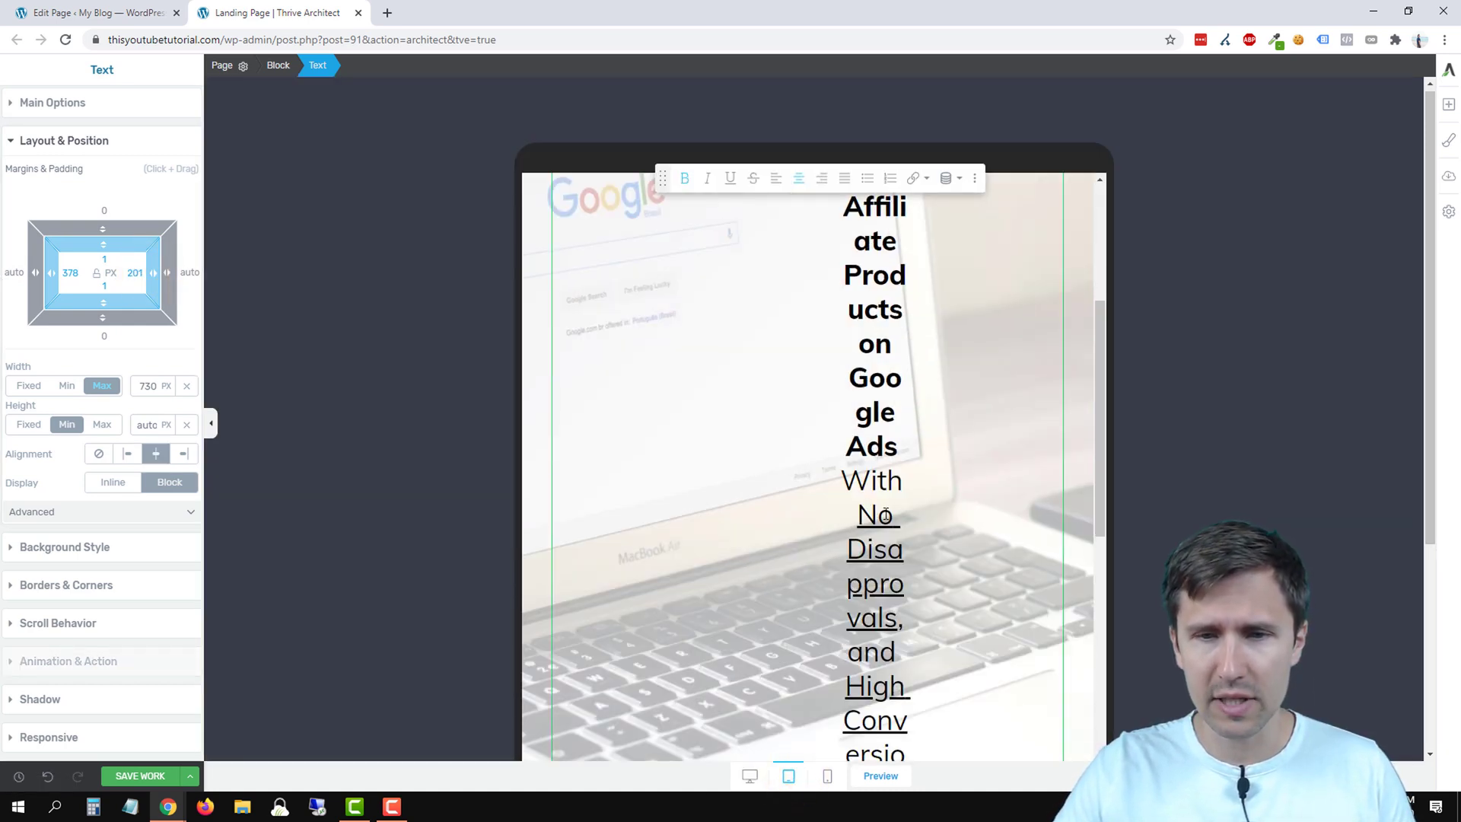
scroll(886, 514, up, 3)
scroll(885, 514, up, 2)
click(748, 776)
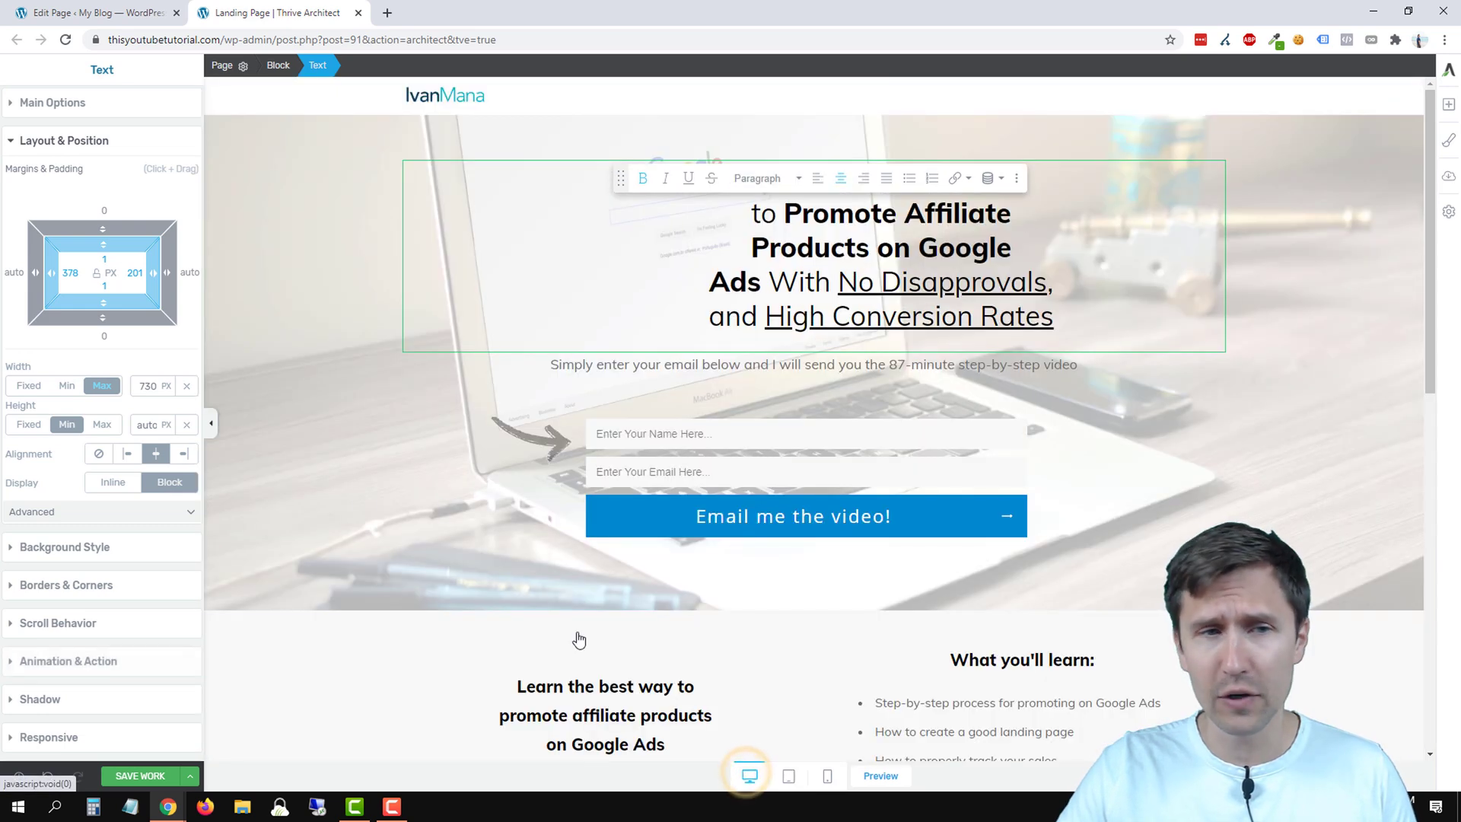
Step: Reset the headline's left and right padding to 1 px in the desktop view
click(65, 273)
text(1)
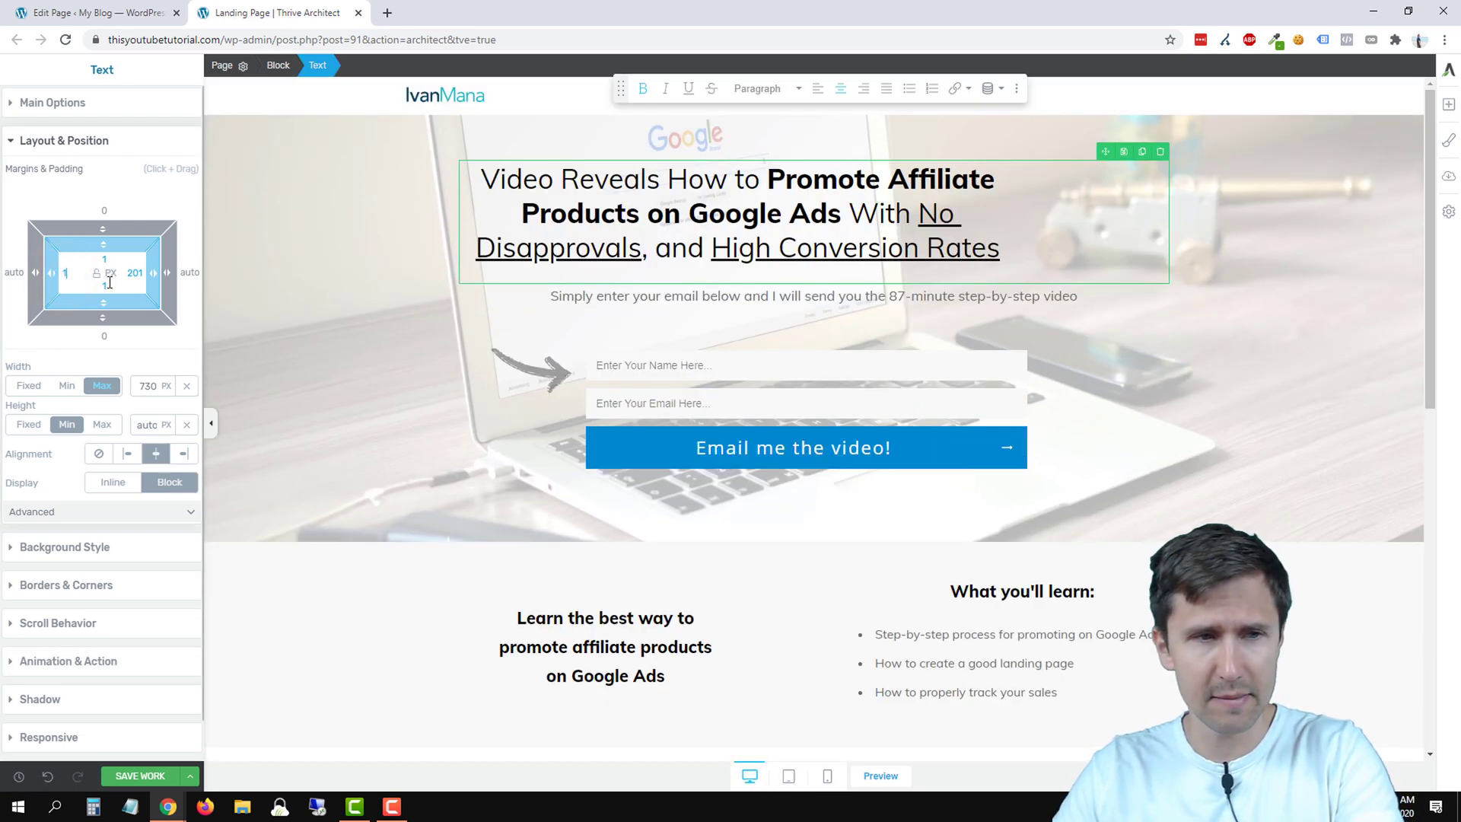
text(1)
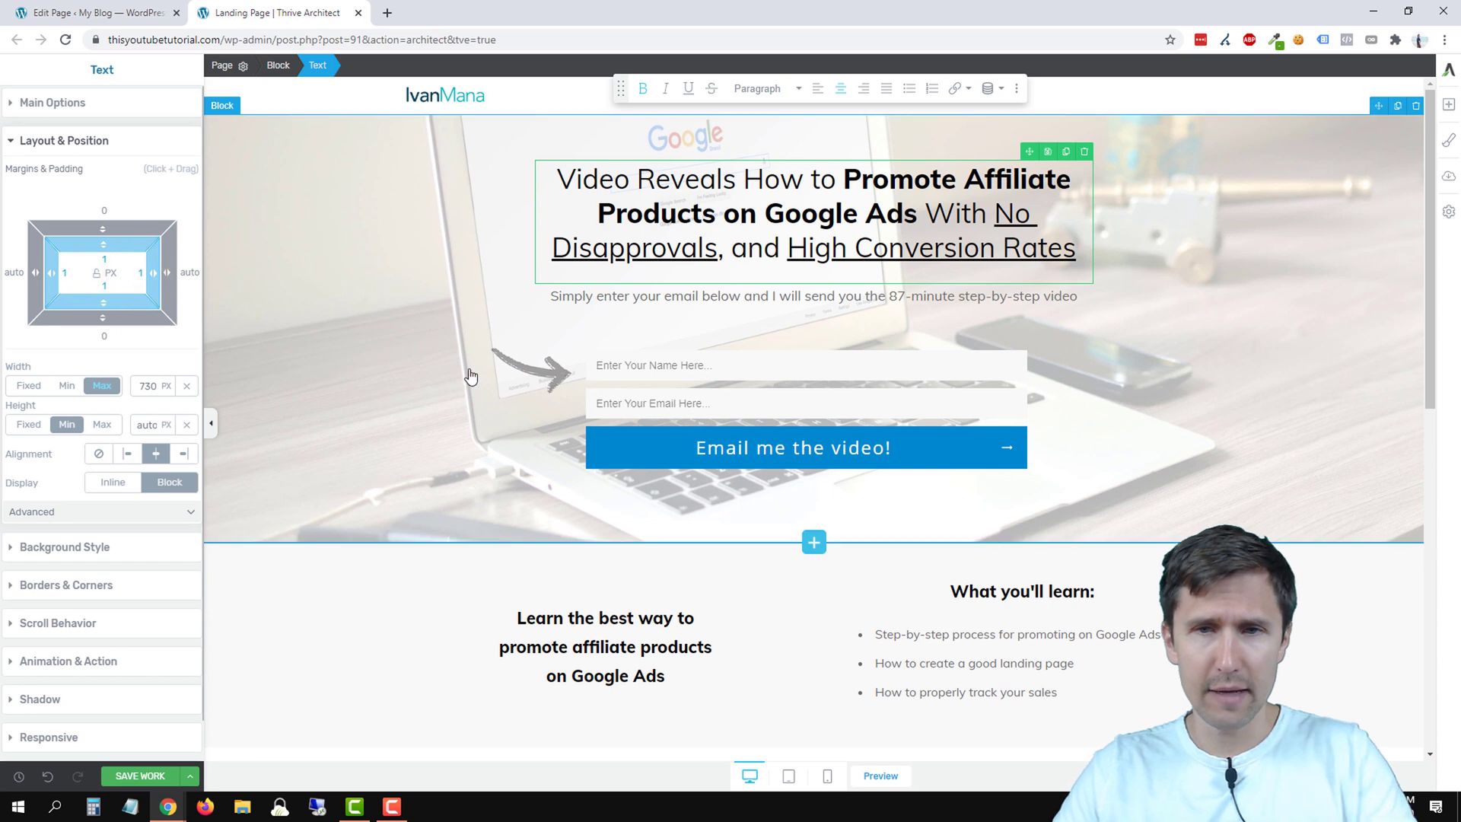
Step: Compare the headline's layout in the tablet view with its layout in the desktop view
click(158, 387)
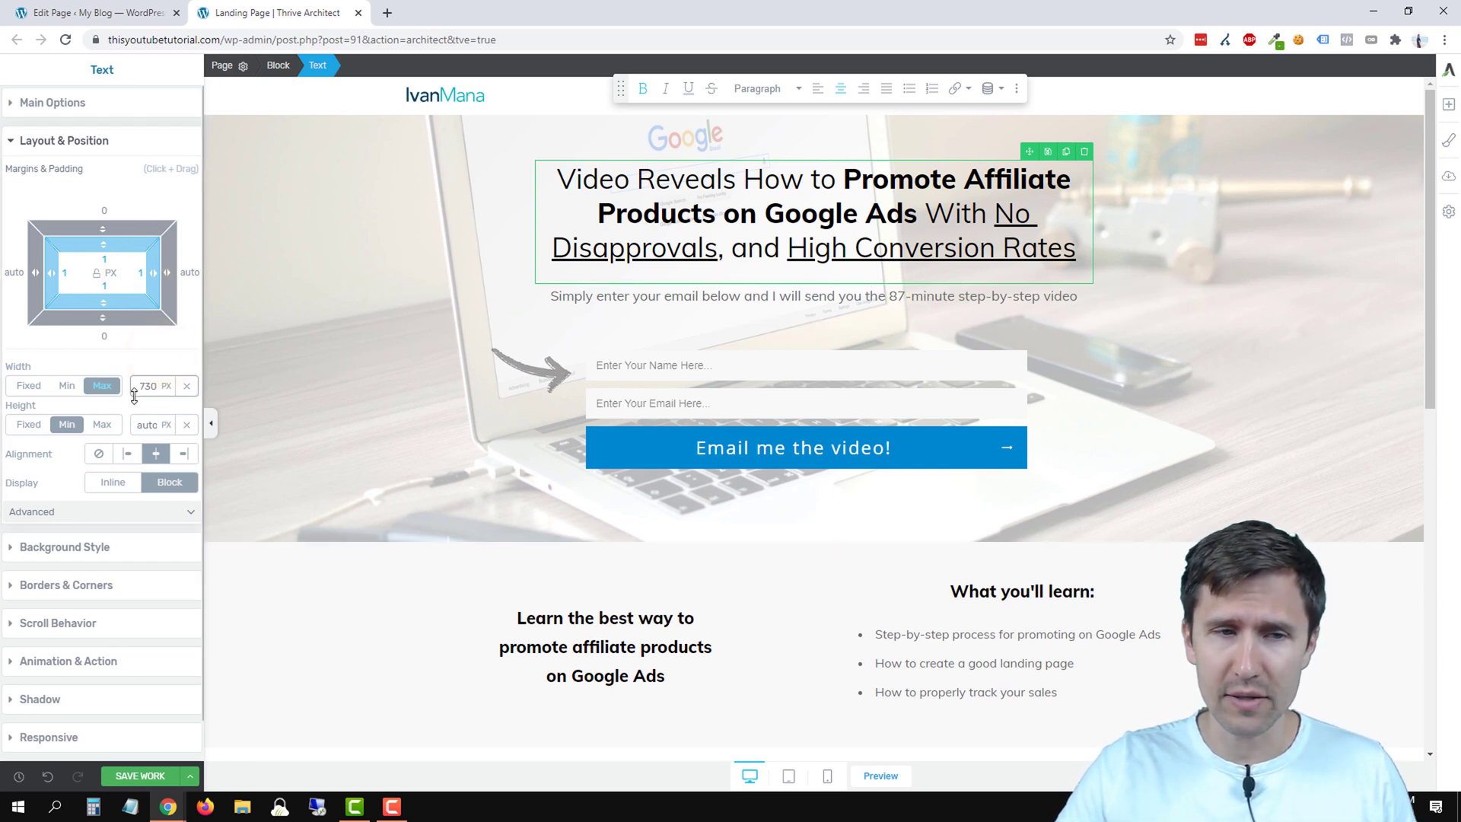
click(791, 780)
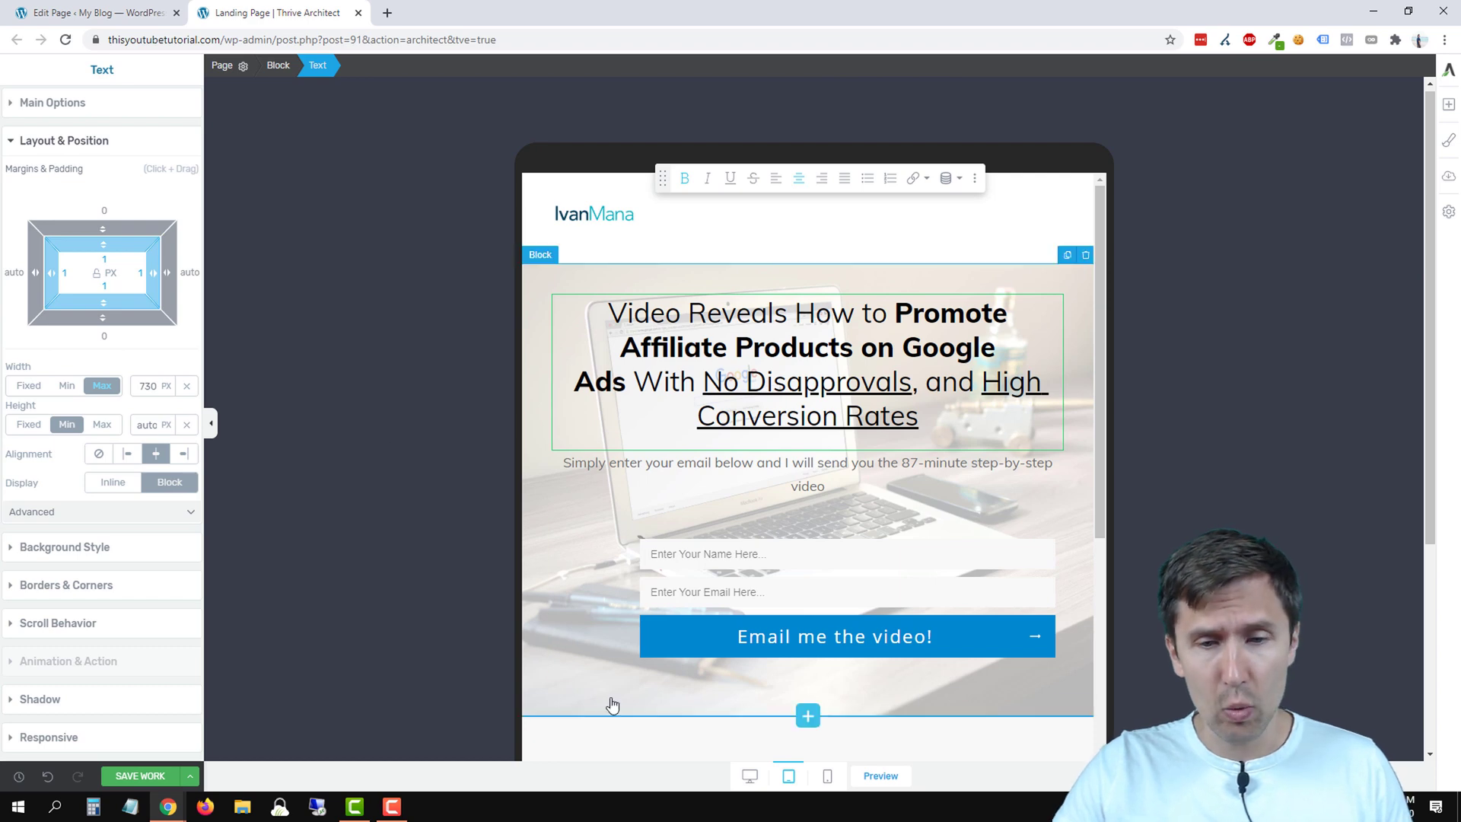
click(759, 784)
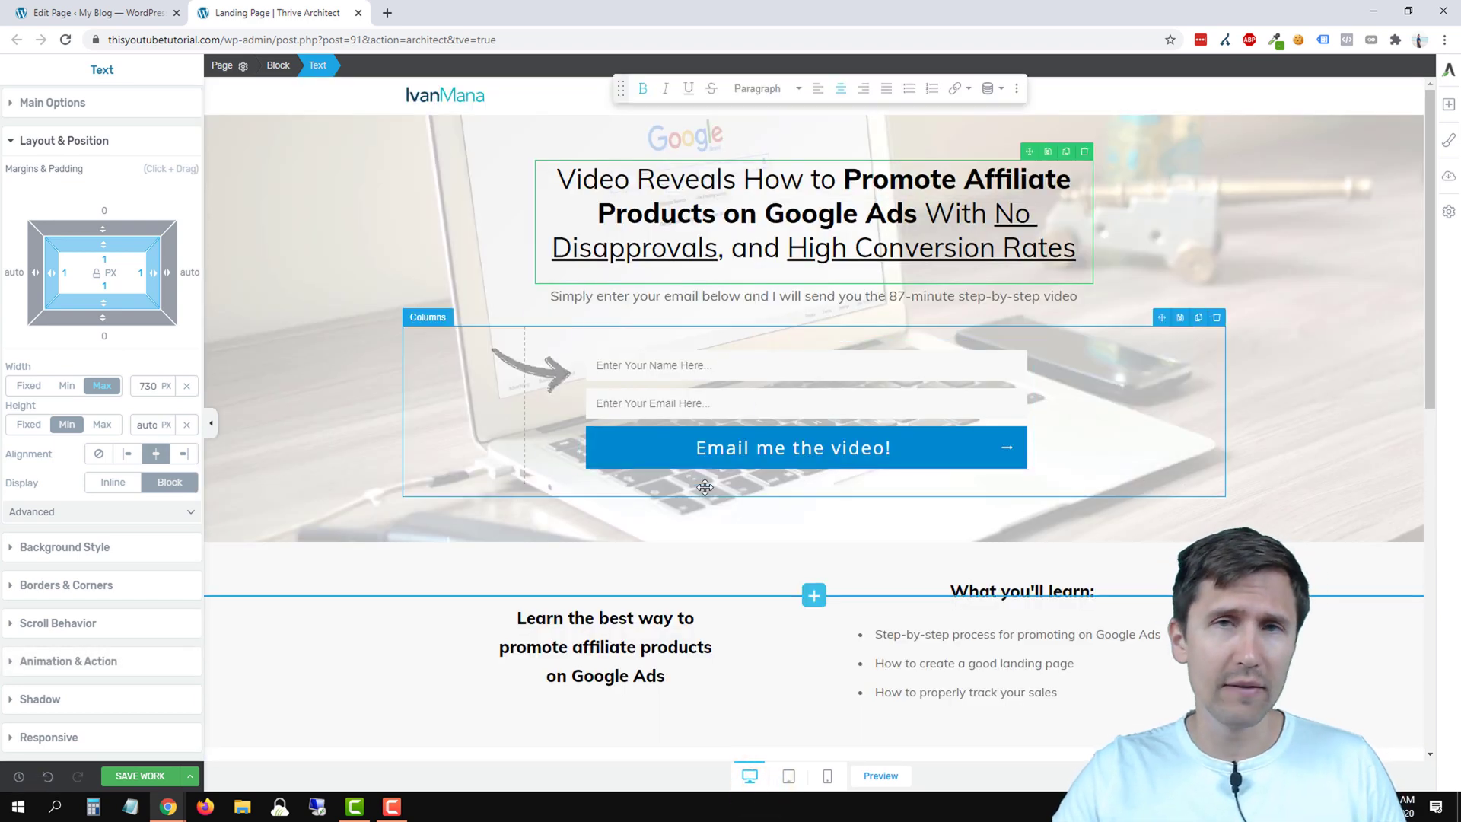
Step: Select the line under the headline in the tablet and desktop views, and show its main text options
click(790, 781)
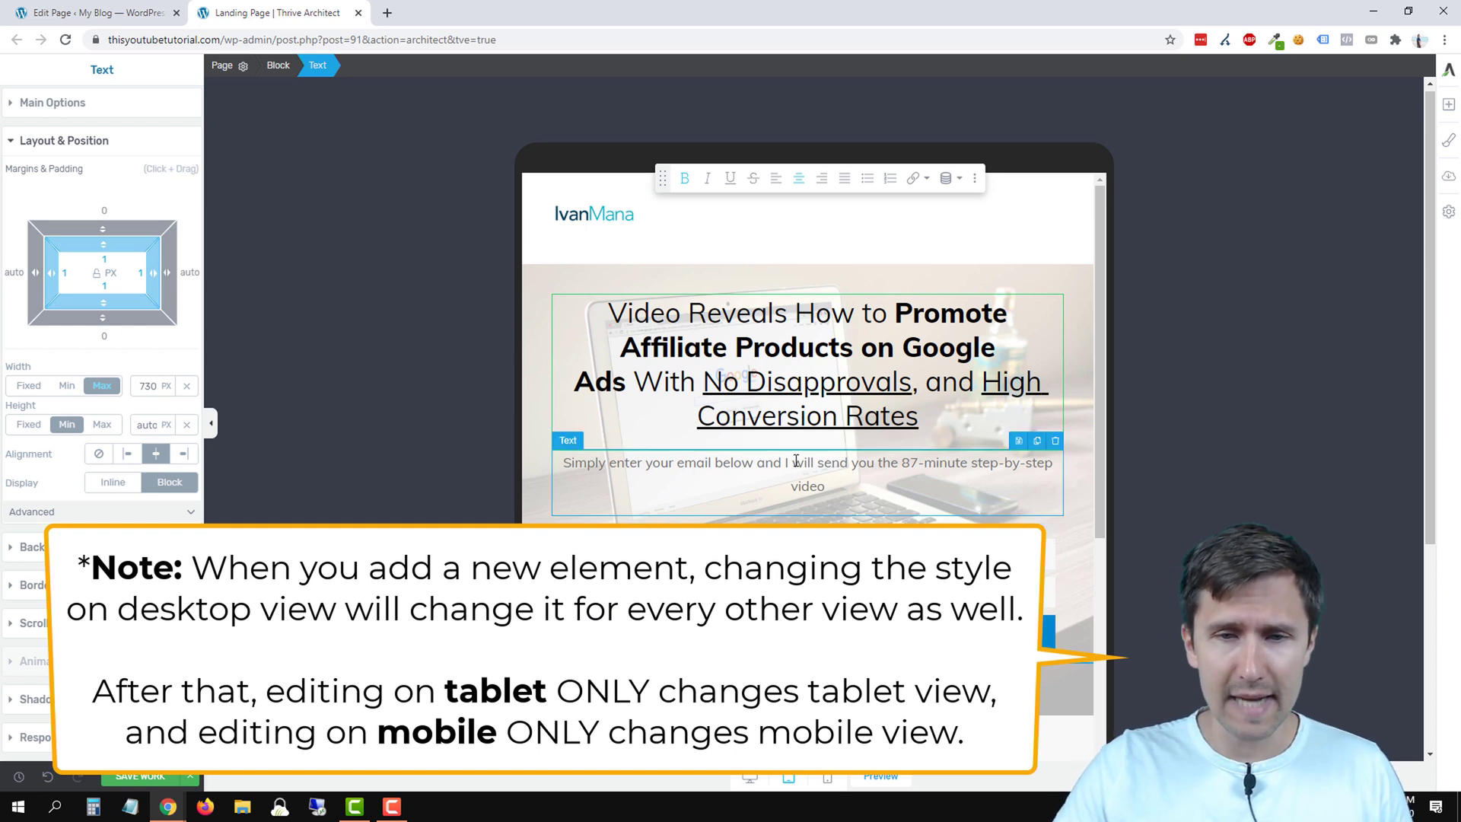
triple_click(767, 467)
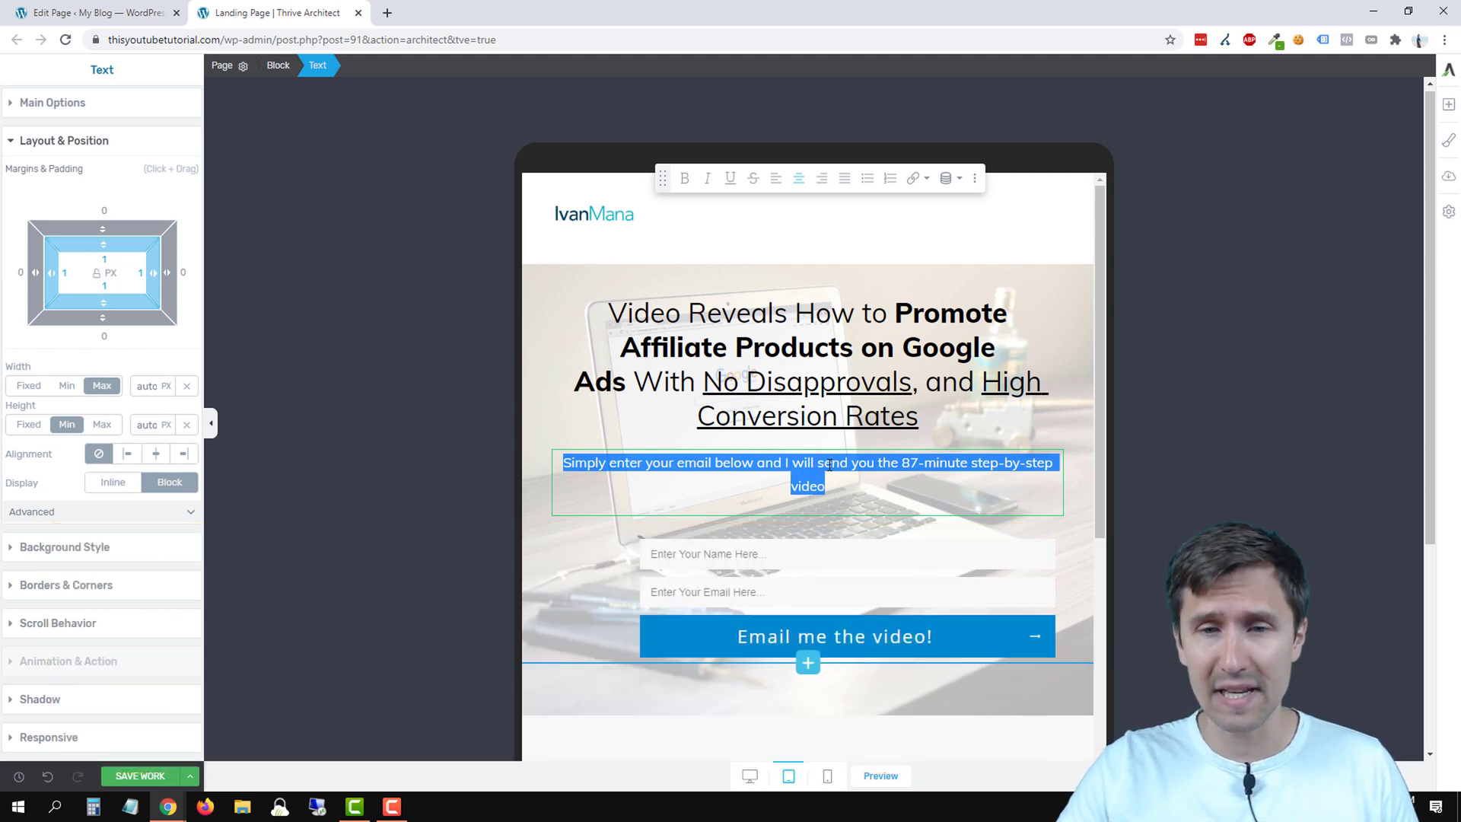
click(750, 775)
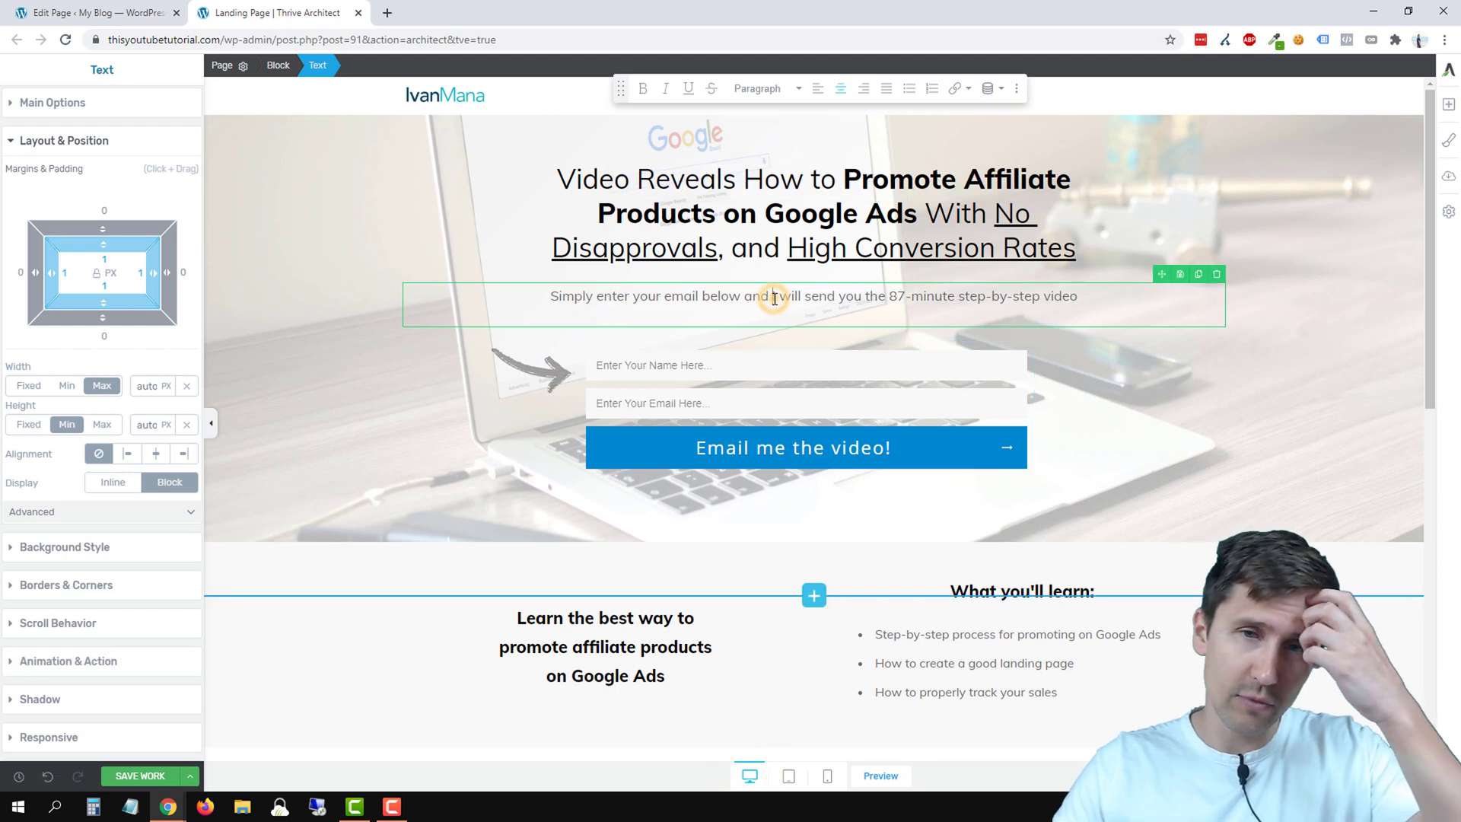
triple_click(774, 297)
click(67, 101)
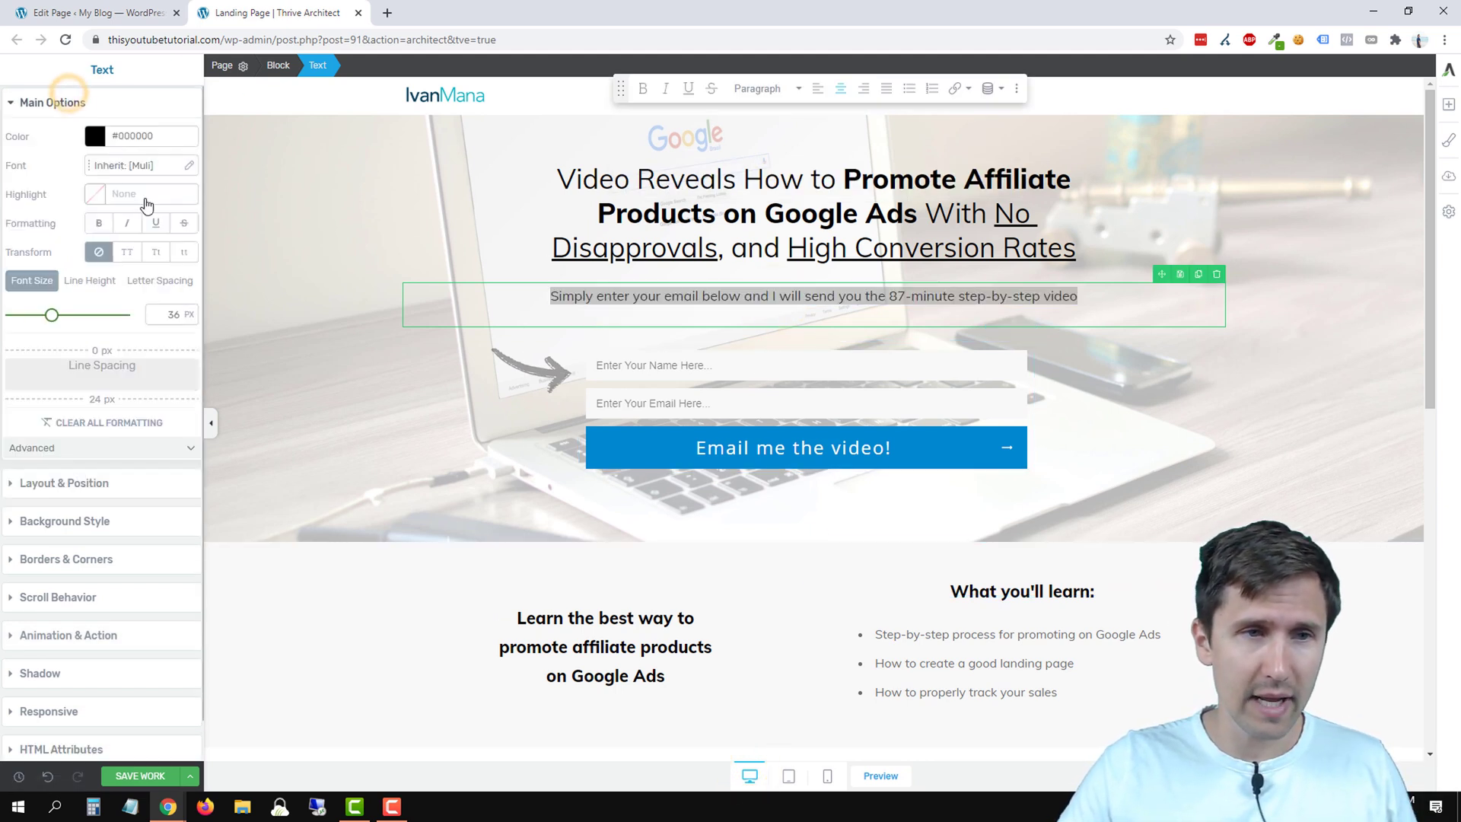
Step: Set the font size of the line under the headline to 16 px in the tablet view, and check the desktop view
click(787, 784)
triple_click(775, 460)
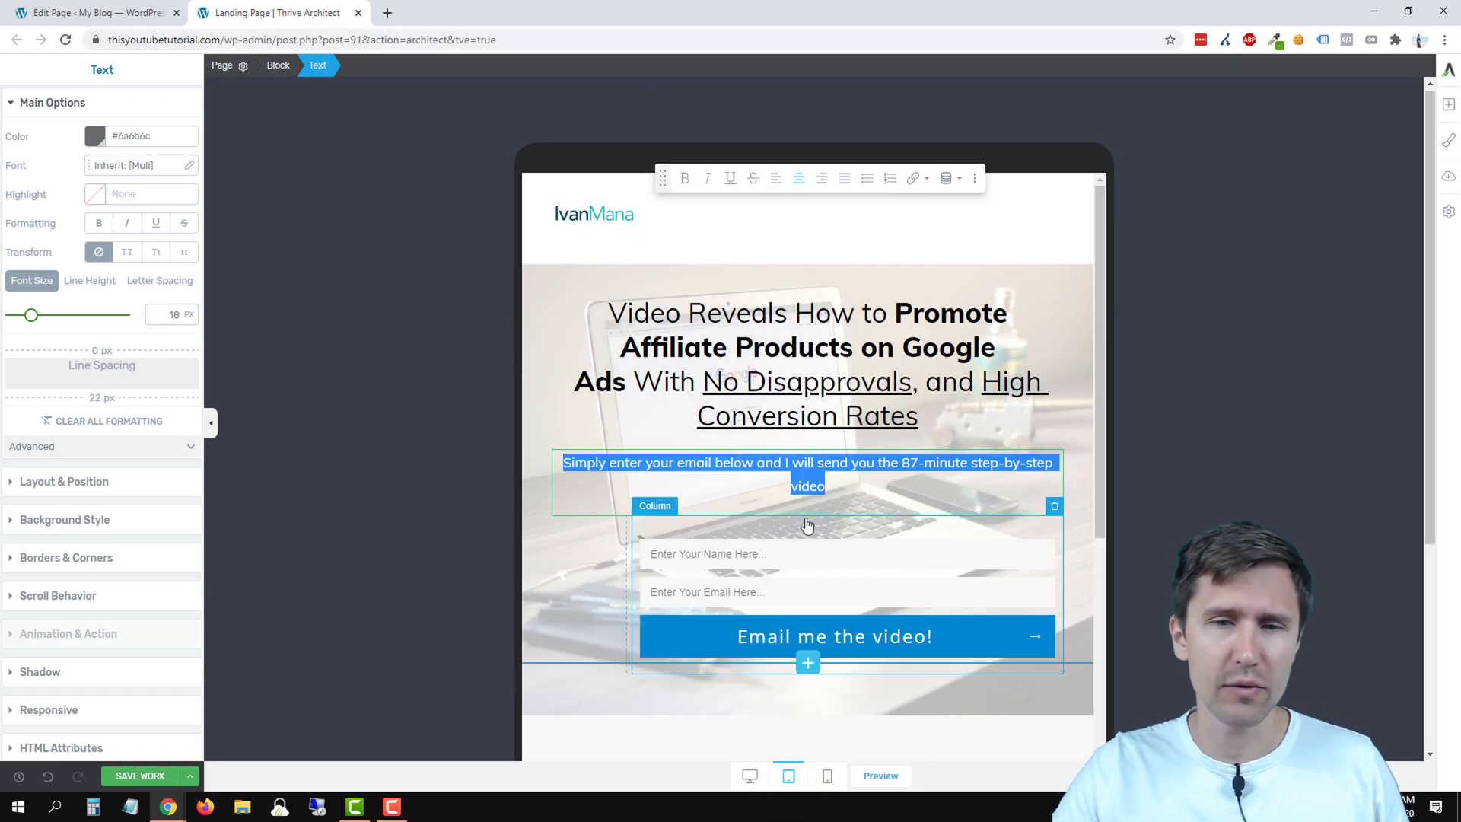
double_click(169, 315)
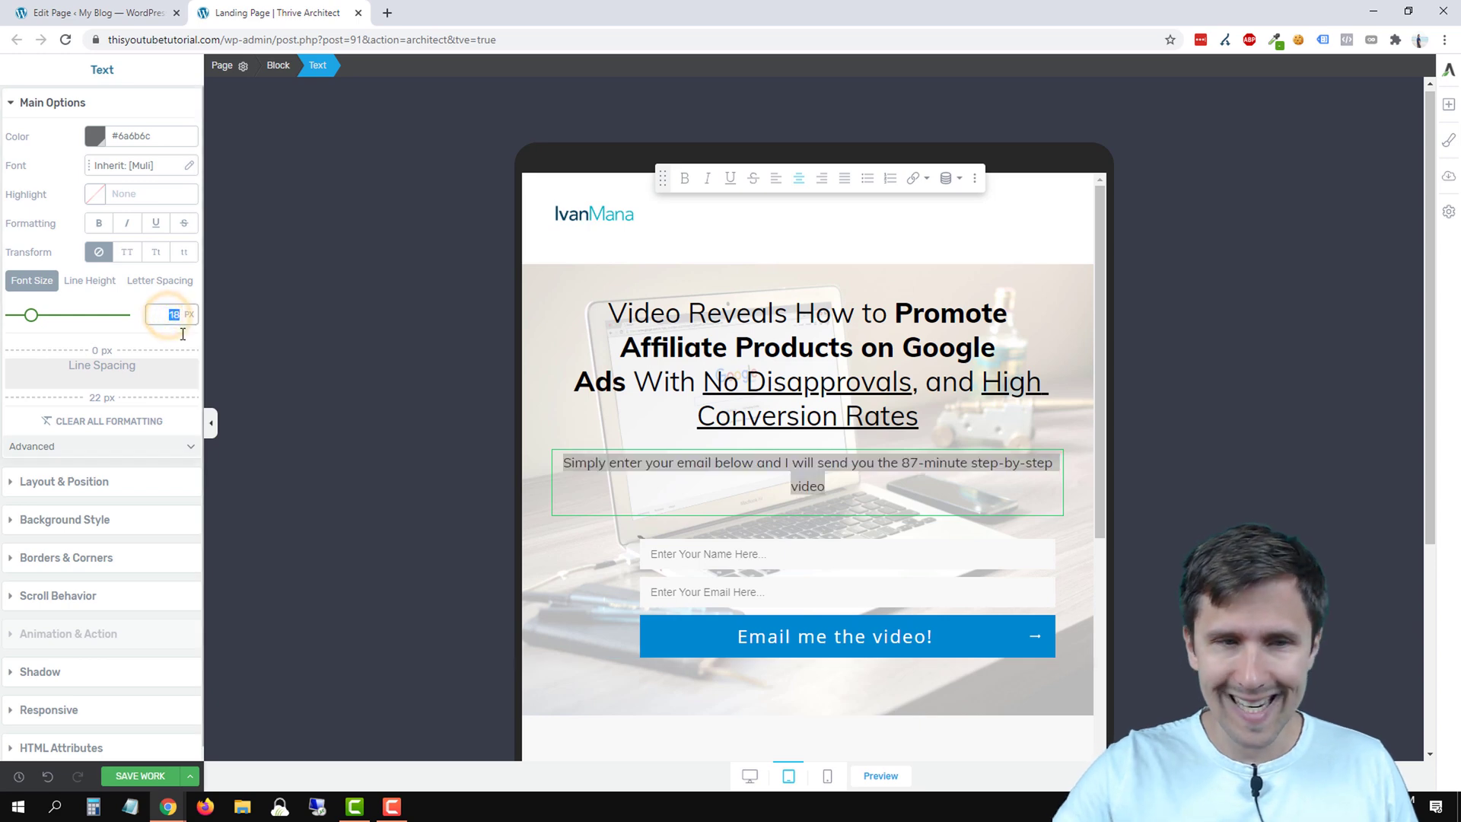
text(16)
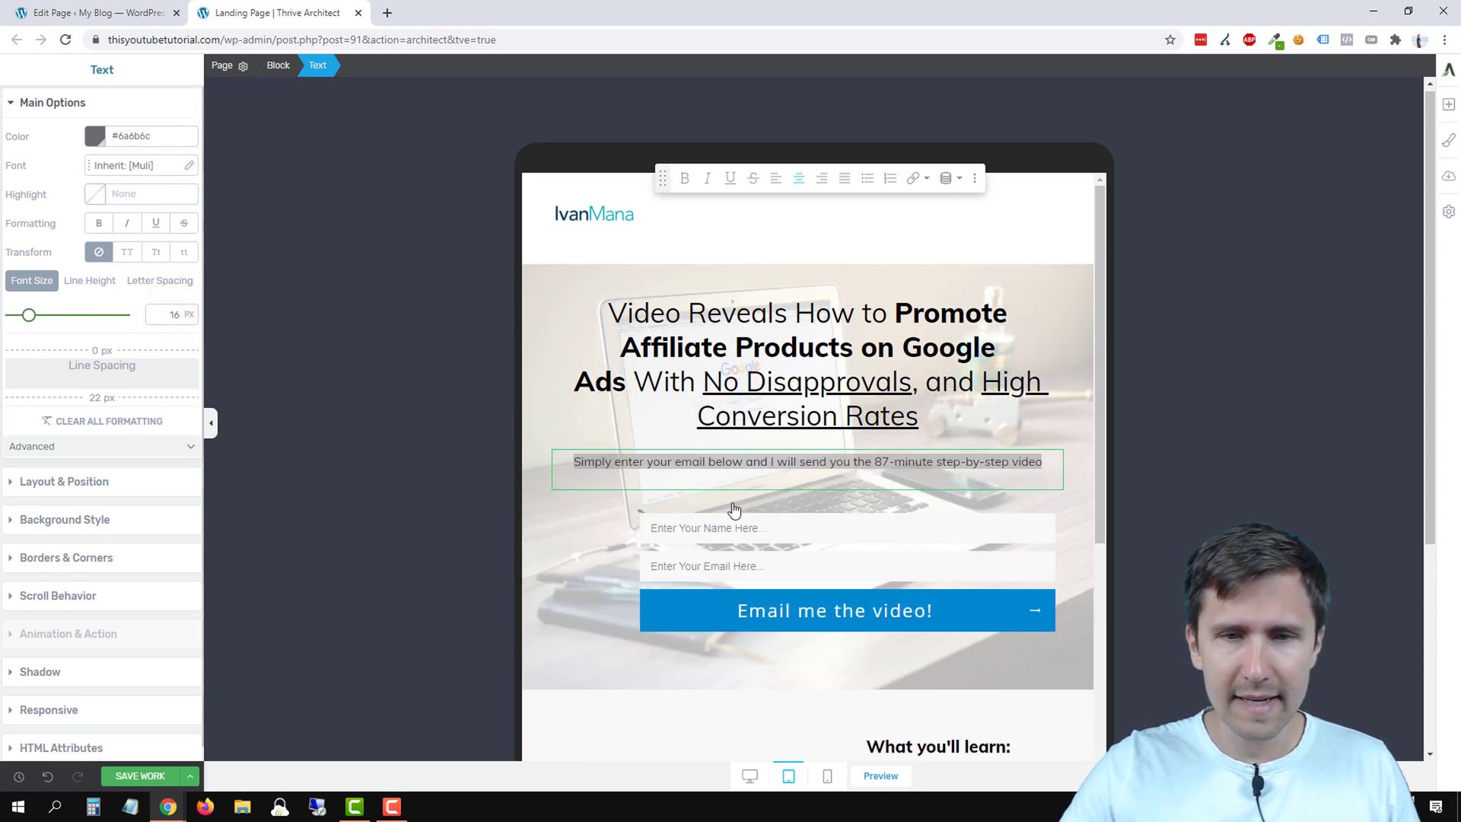
click(750, 776)
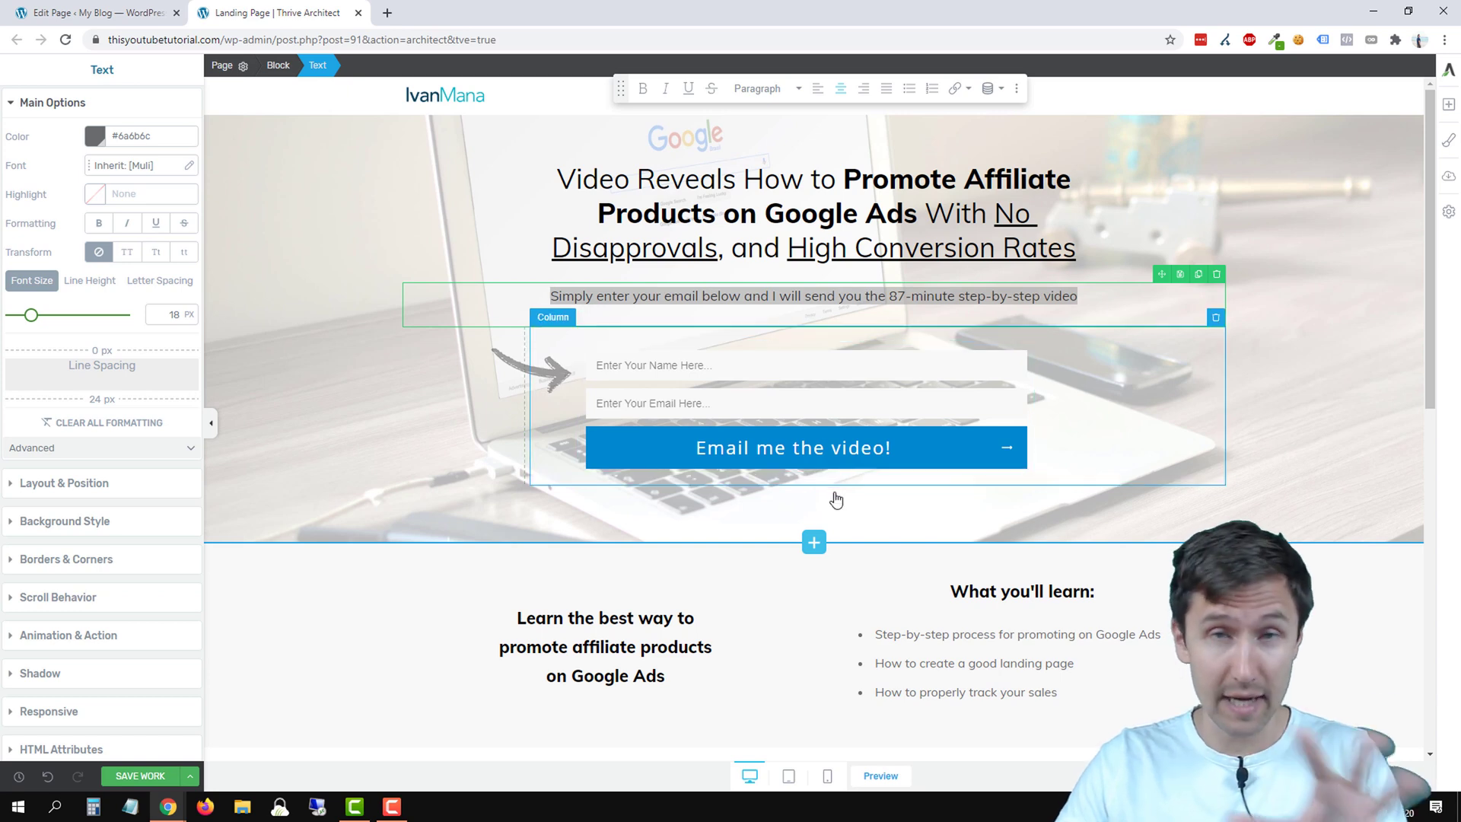
Step: Set the font size of the line under the headline to 14 px in the mobile view
click(826, 776)
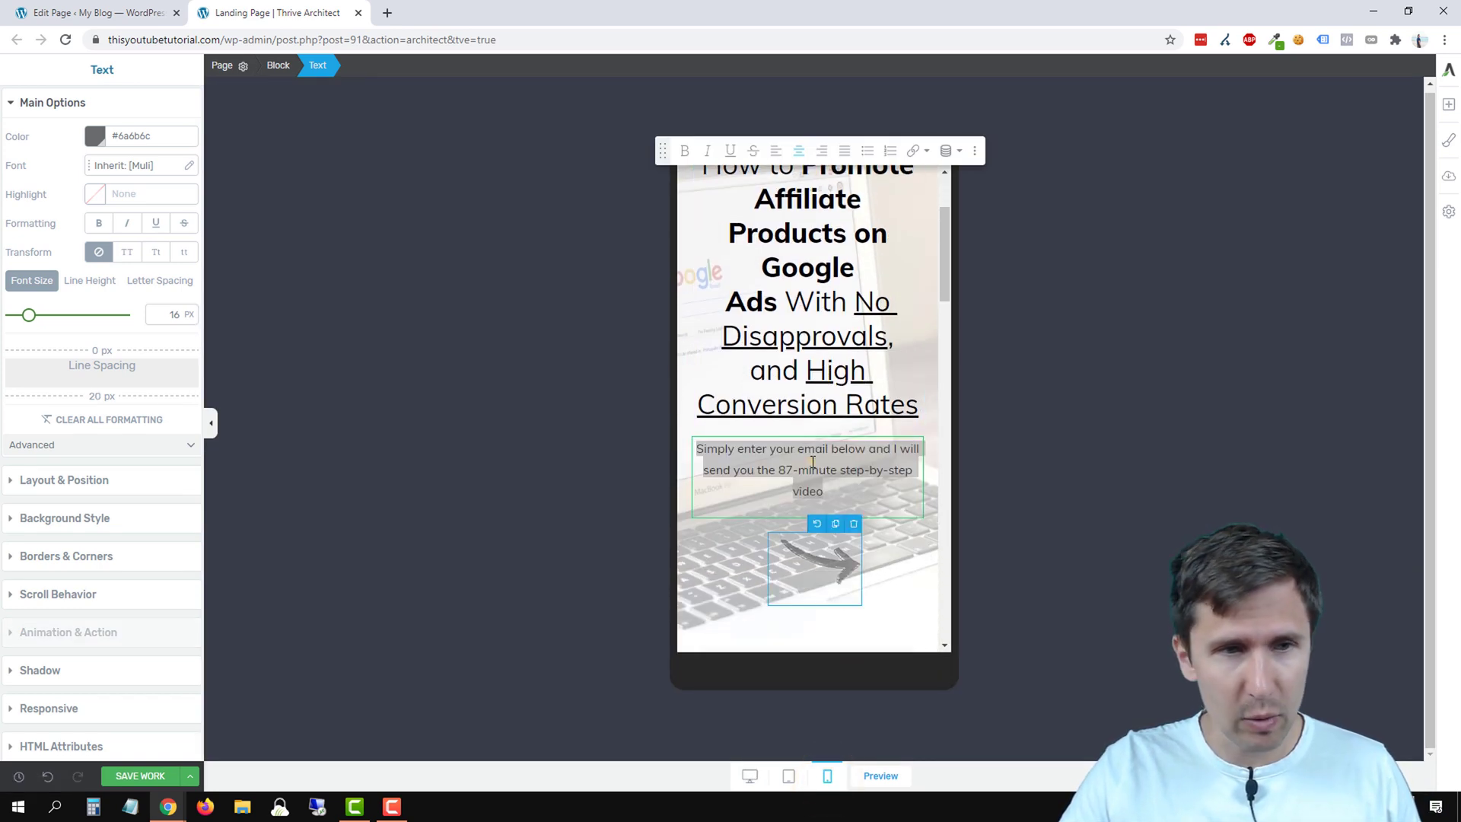
click(172, 316)
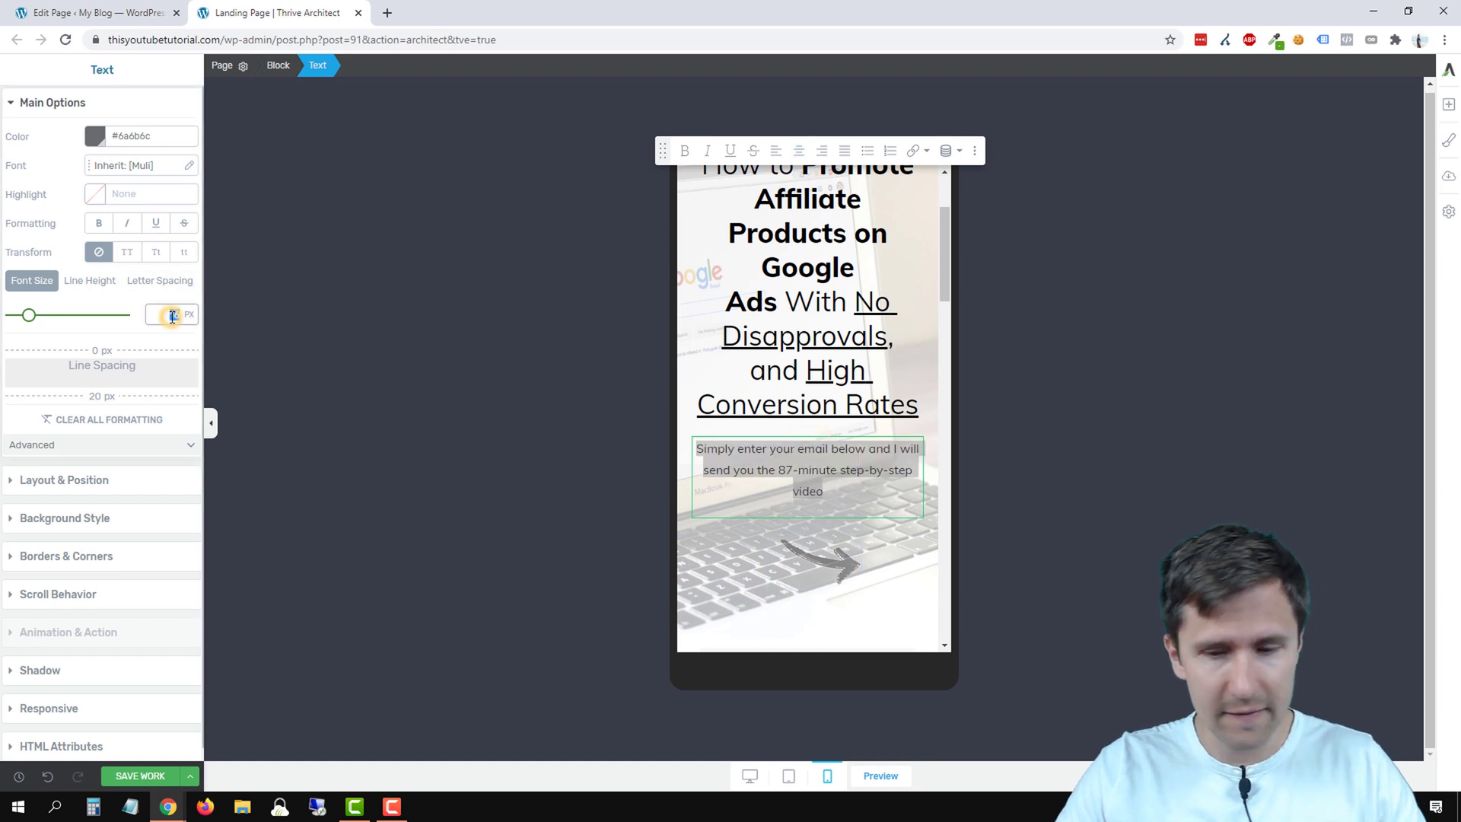
key(BackSpace)
text(4)
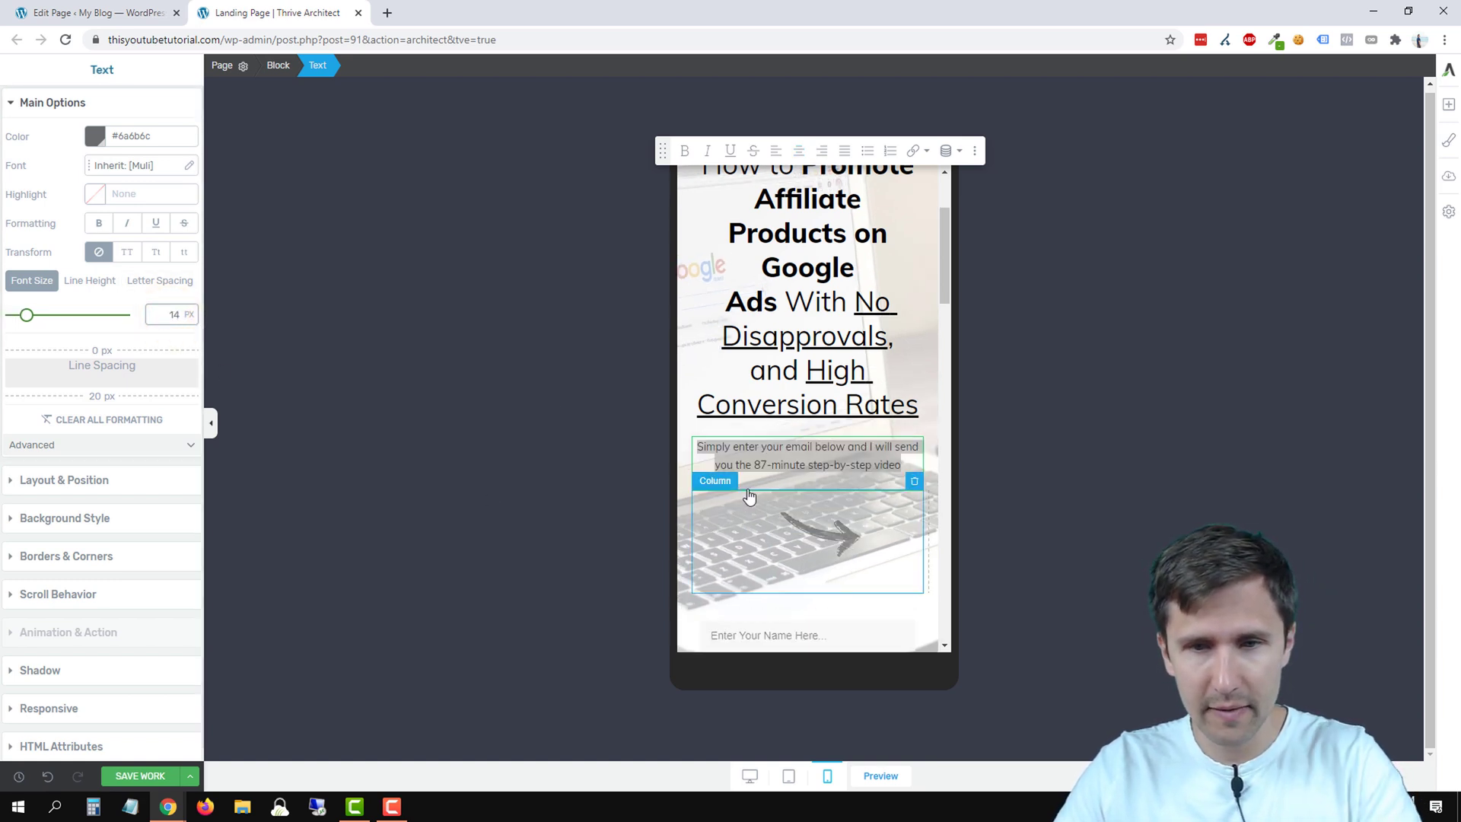
Step: Compare the line under the headline across the mobile, tablet and desktop views
click(892, 542)
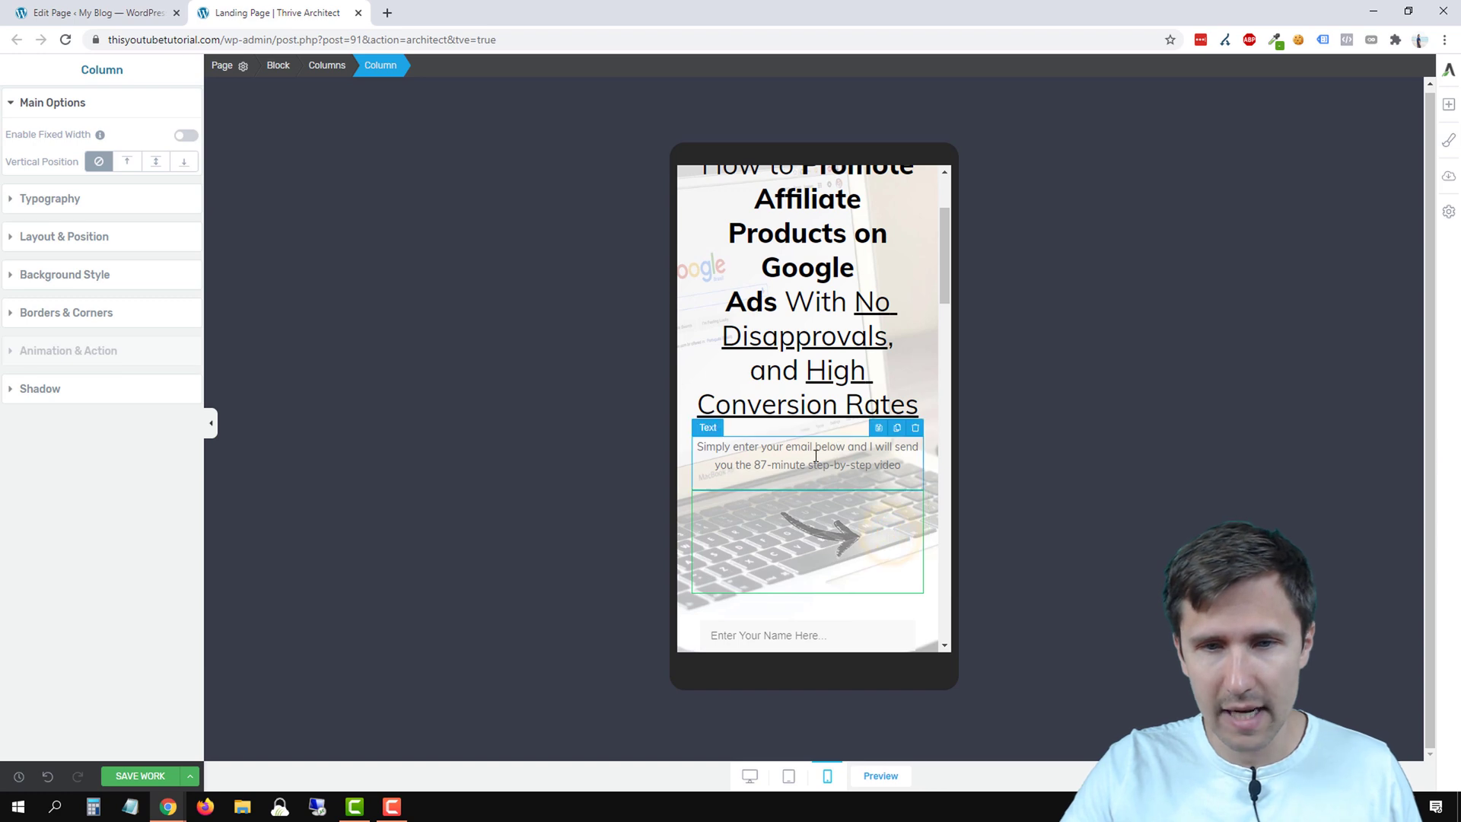
click(793, 774)
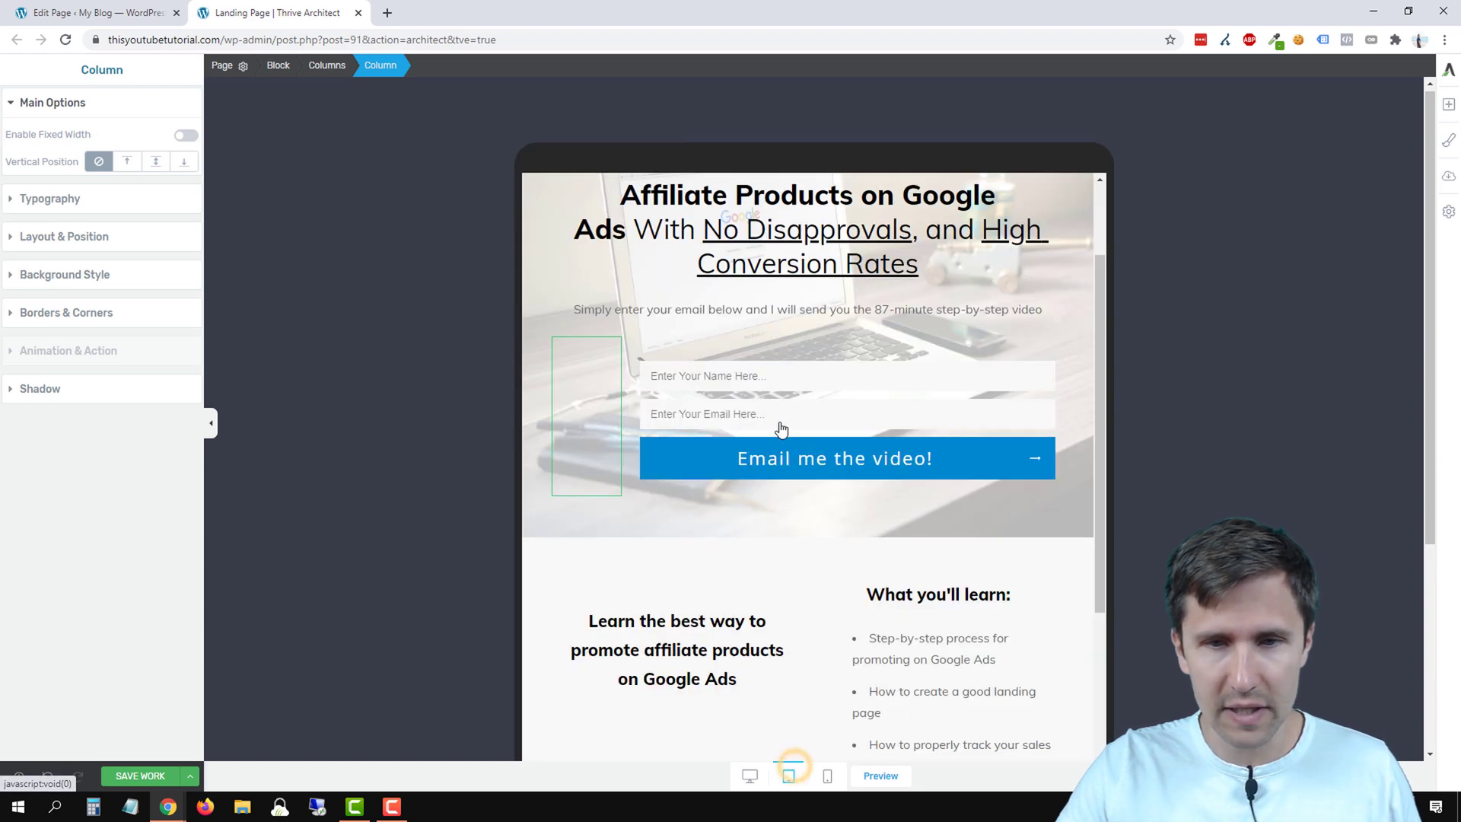
click(743, 309)
click(750, 776)
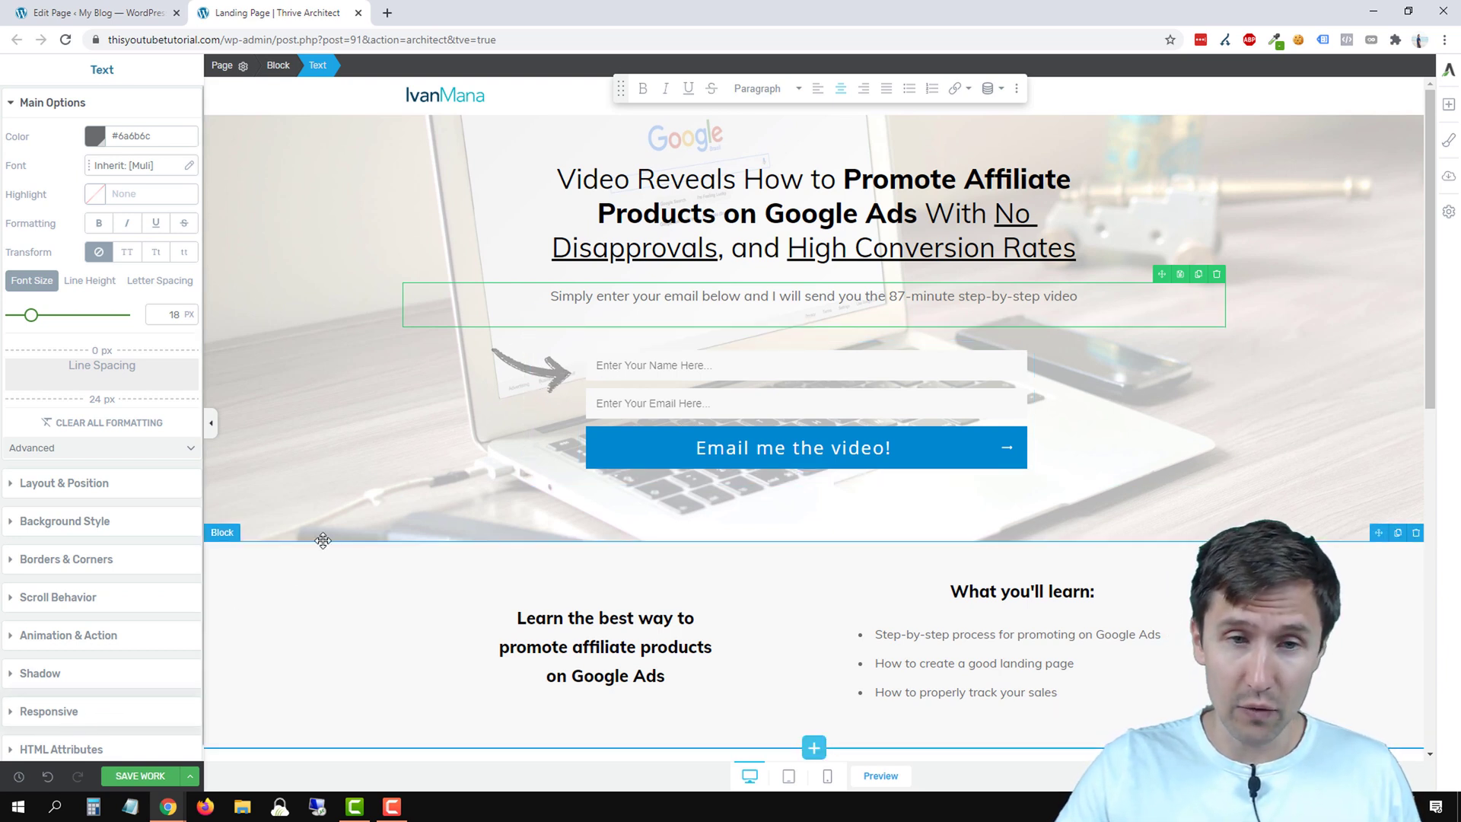
Step: Limit the arrow image's visibility to desktop and tablet only, and check the form area in the mobile view
click(505, 357)
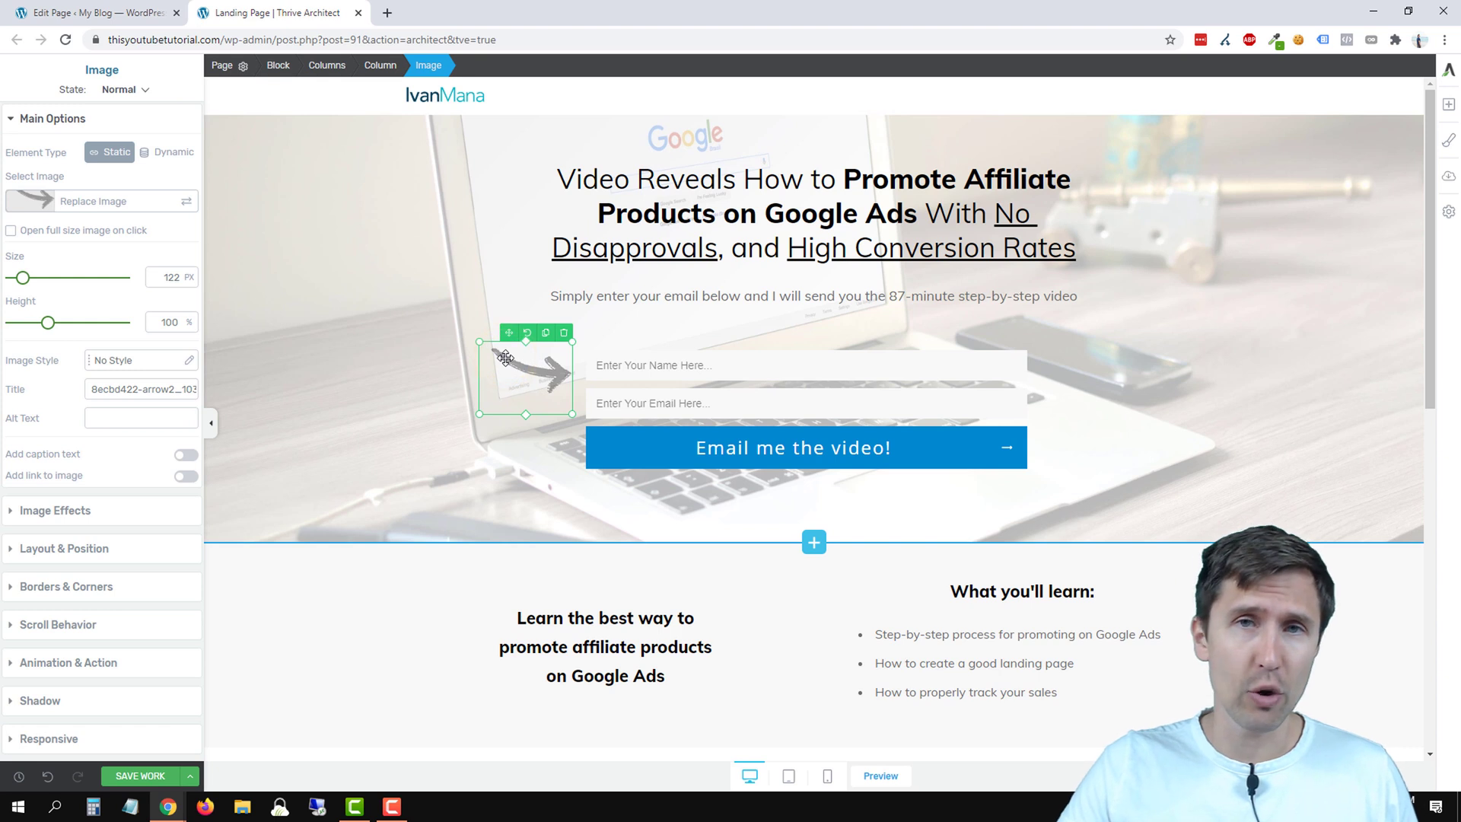
drag(505, 357, 39, 723)
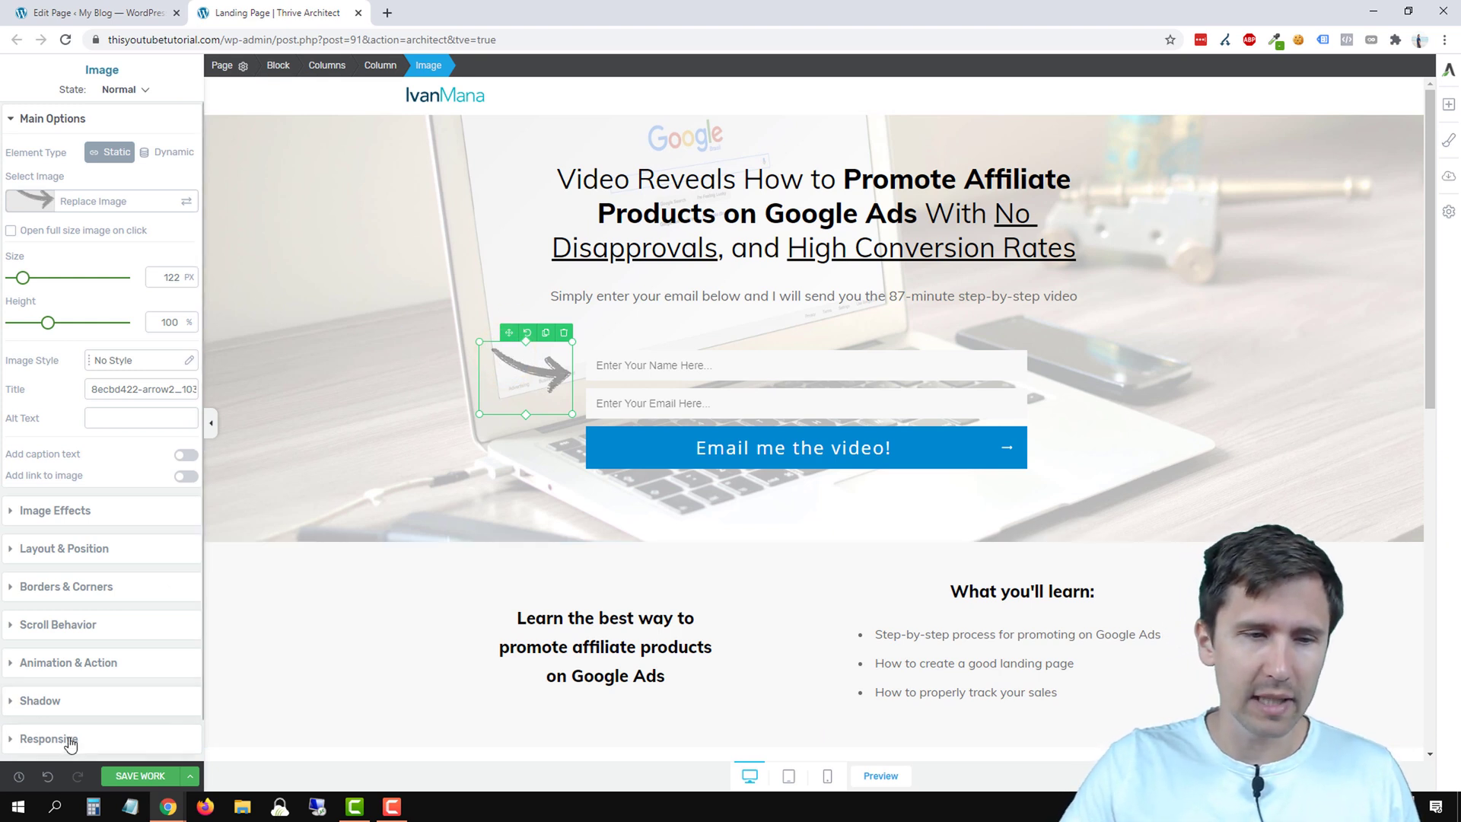
click(72, 738)
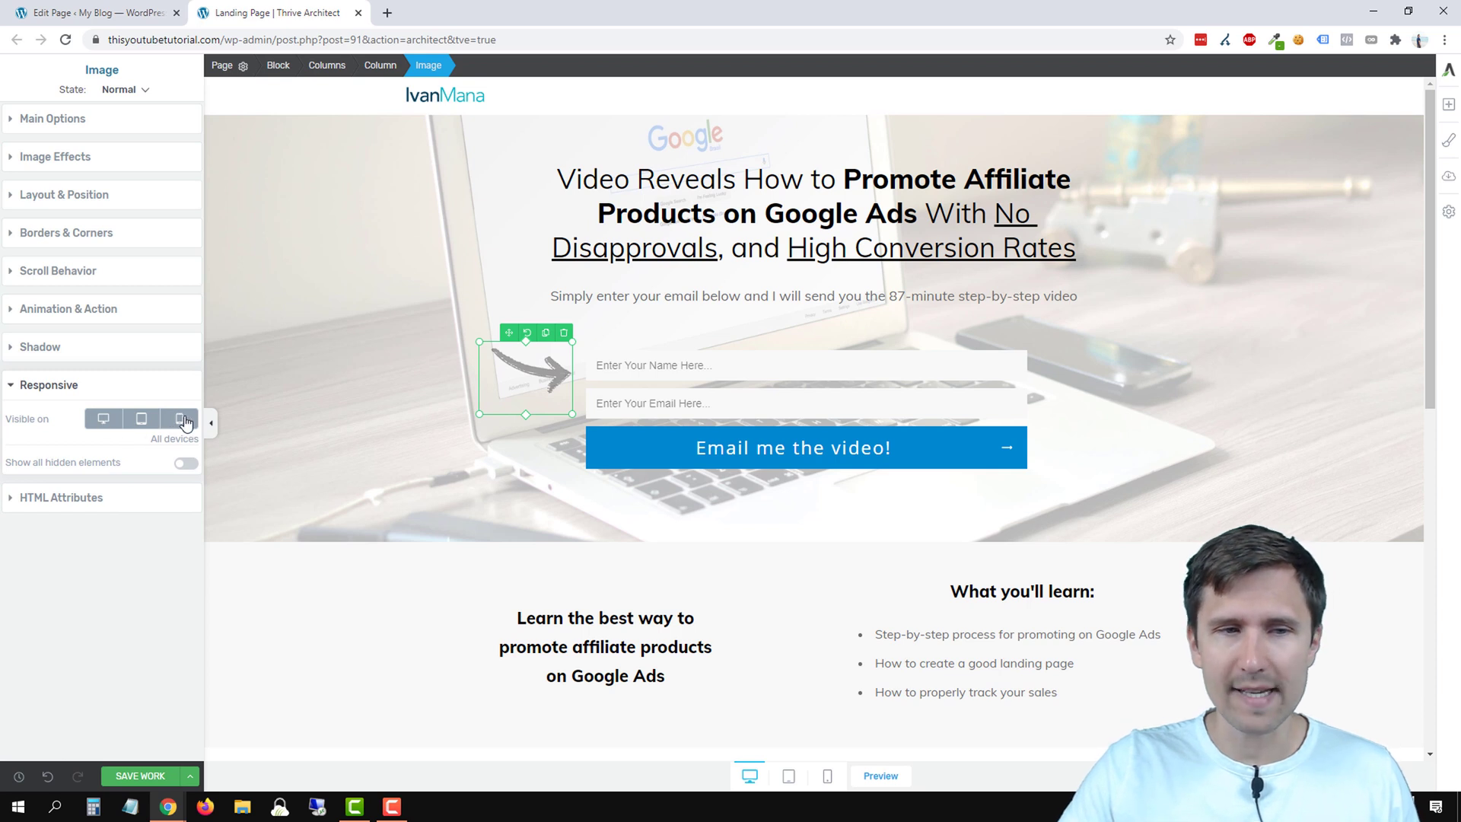
click(169, 423)
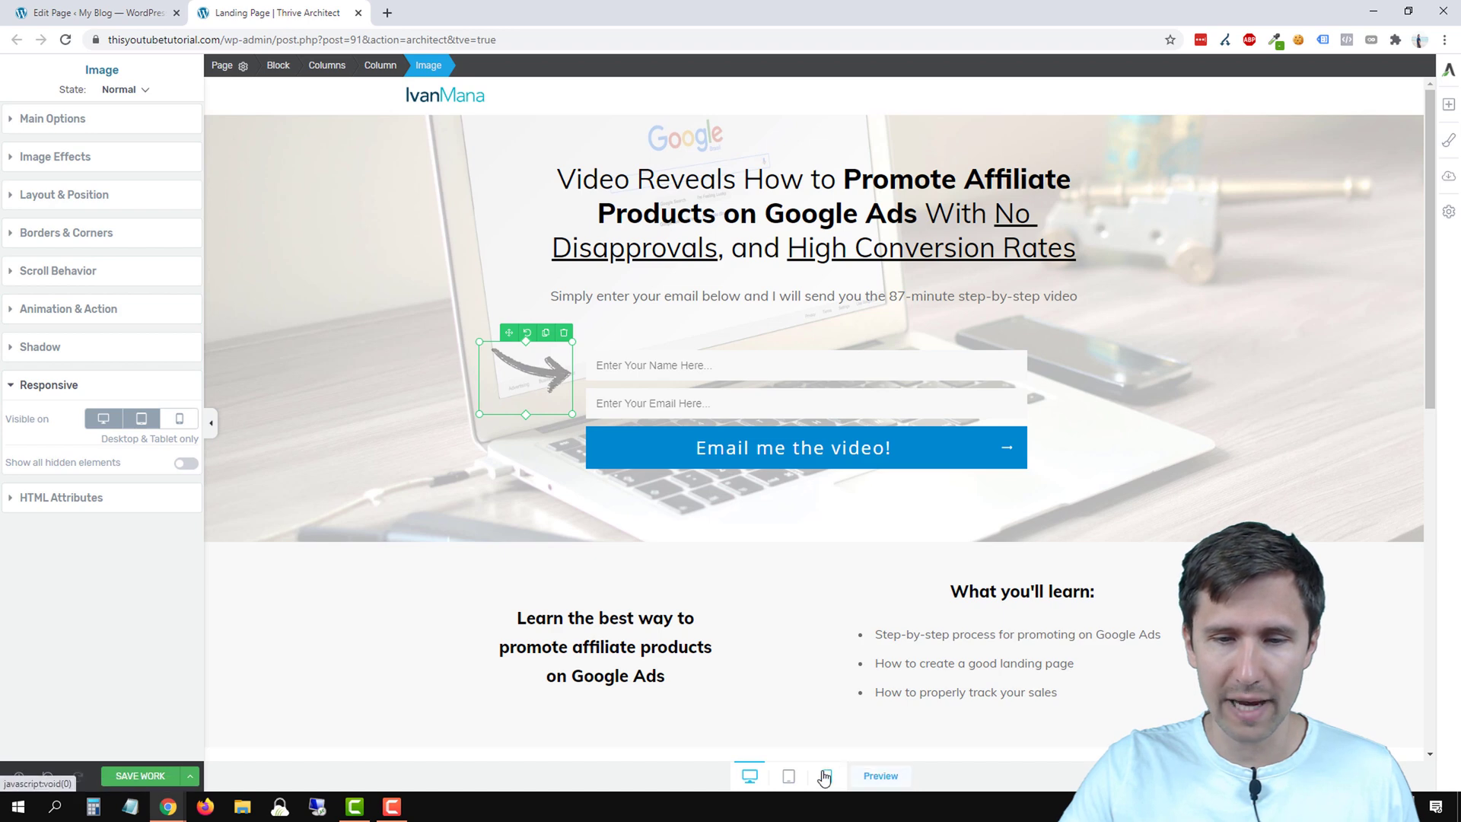
click(825, 775)
scroll(837, 586, down, 4)
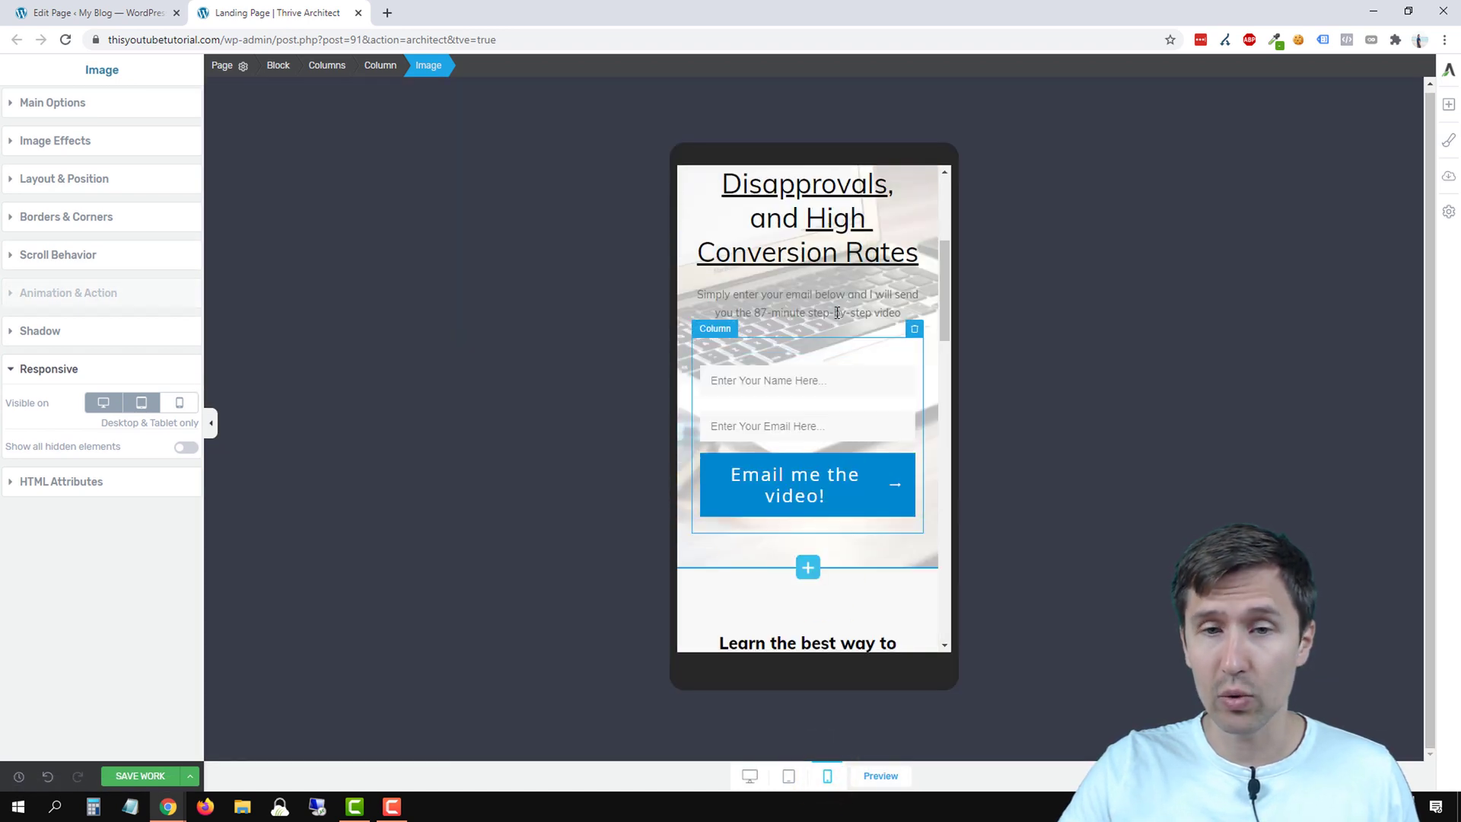
Step: Make the arrow image visible on all devices again from the desktop view
click(749, 775)
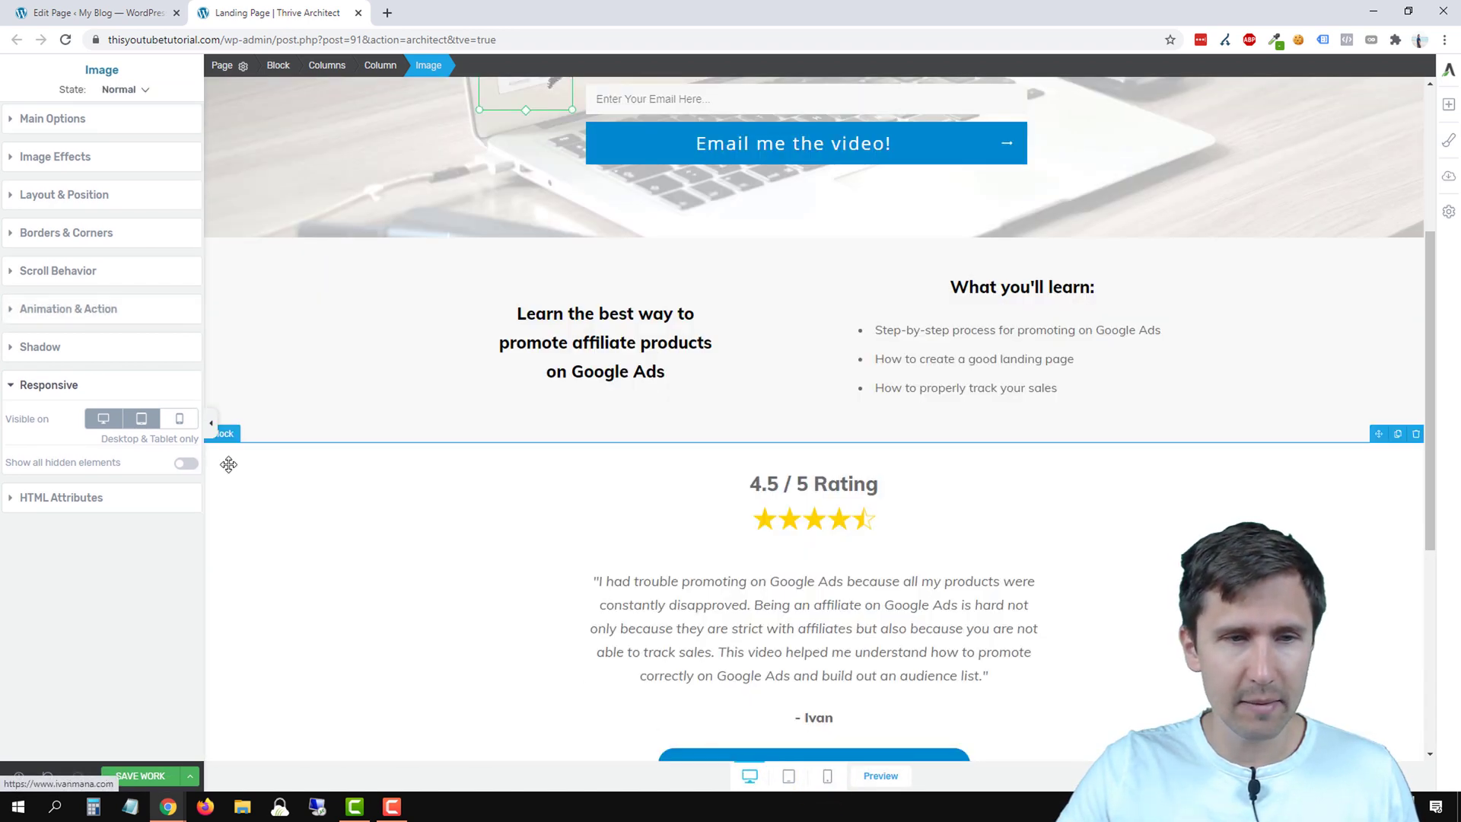
click(180, 419)
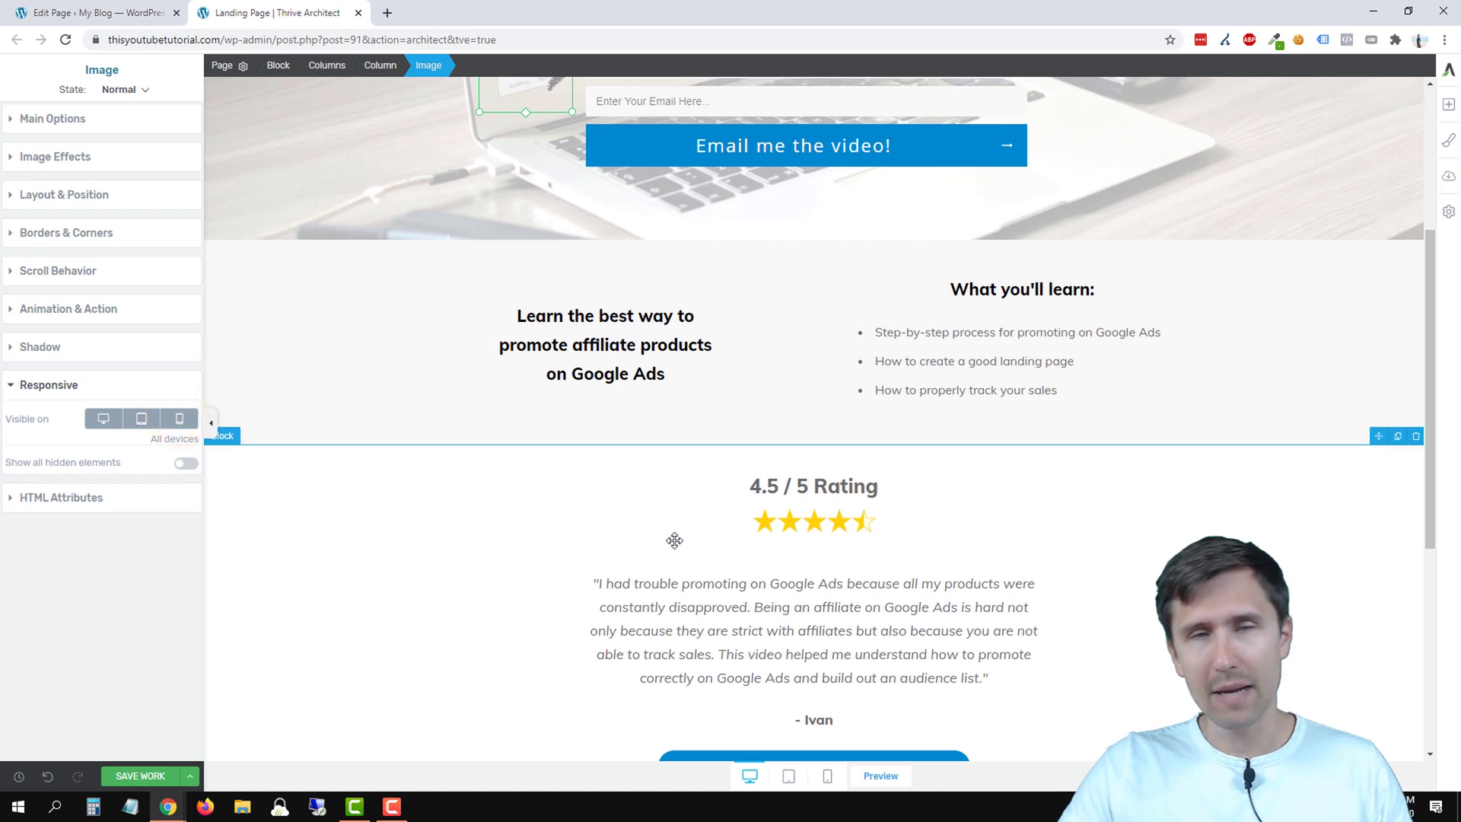
scroll(674, 540, up, 4)
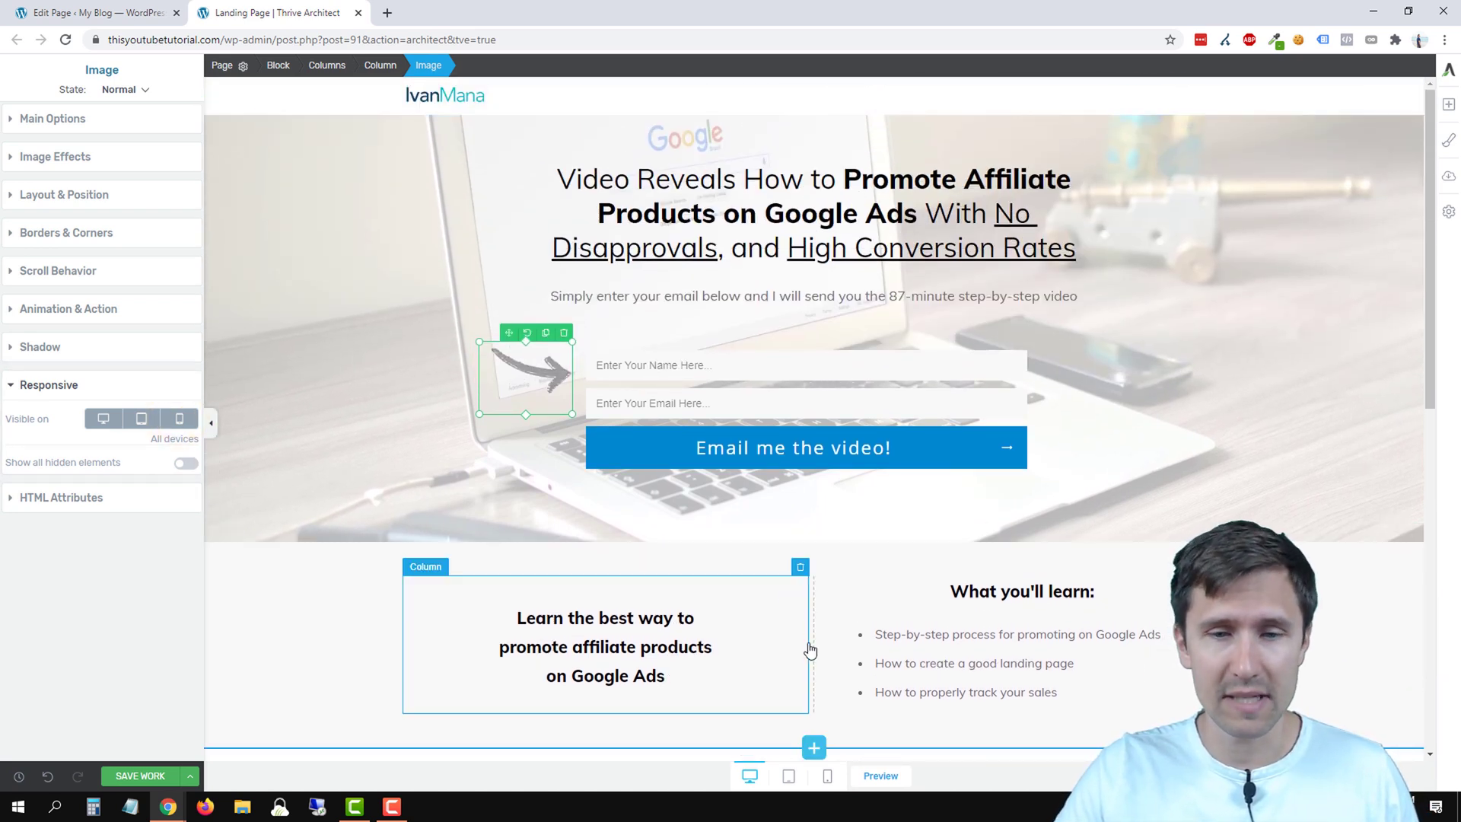
Step: Compare the headline in the tablet and desktop views, and set its maximum width to 730 px in the tablet view
click(789, 776)
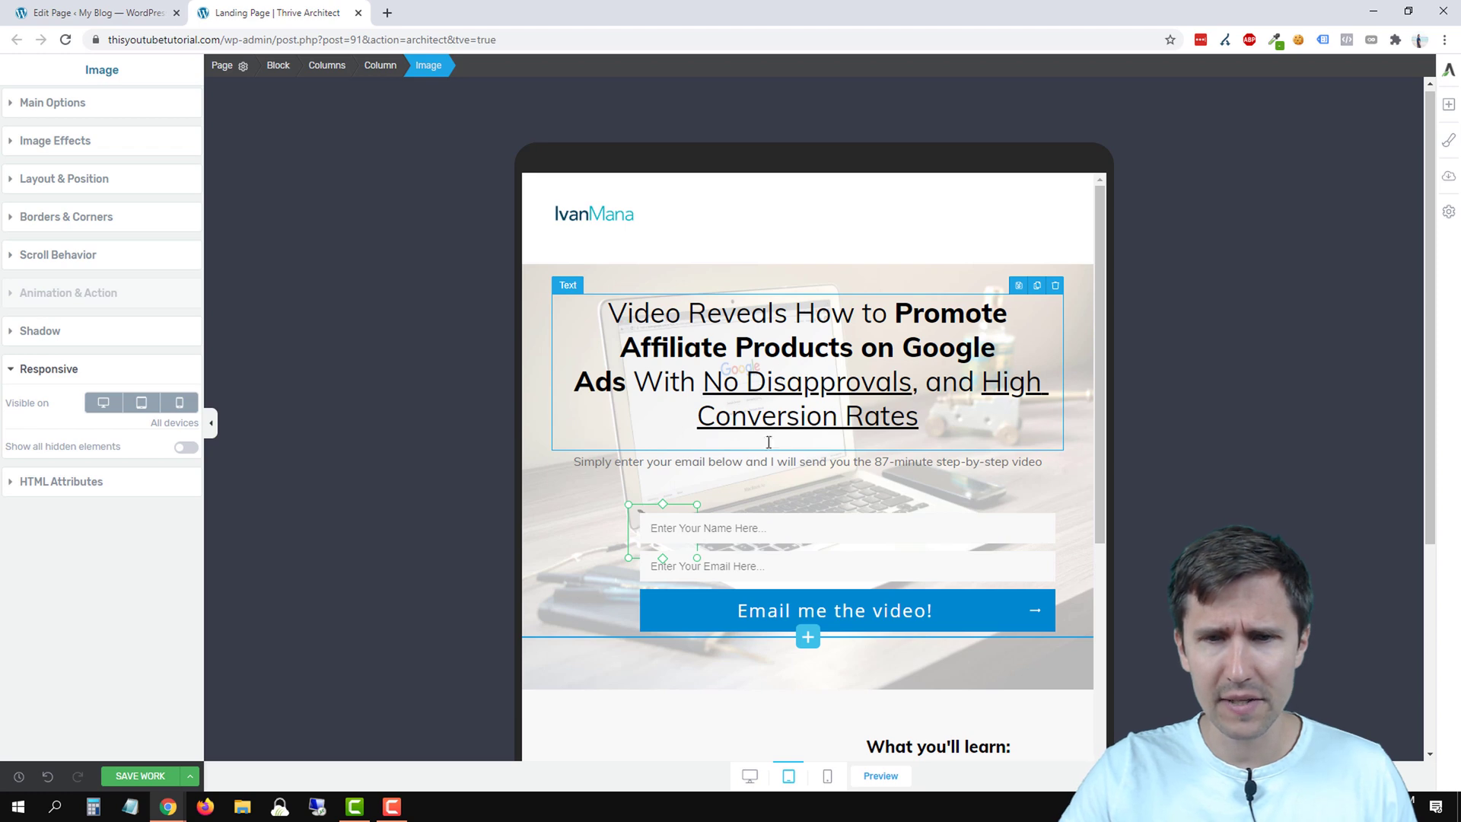
click(749, 776)
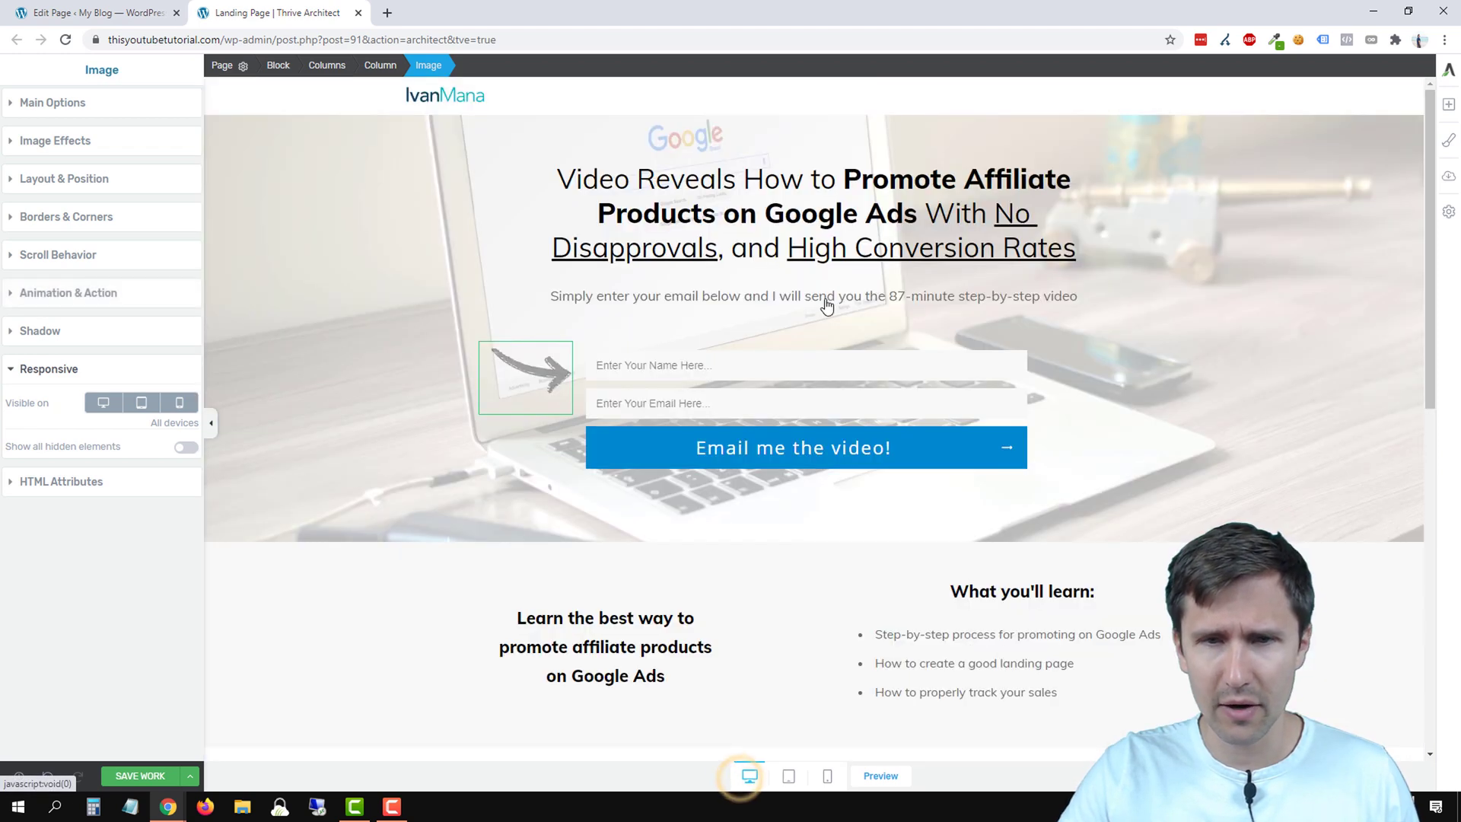
click(789, 776)
triple_click(791, 366)
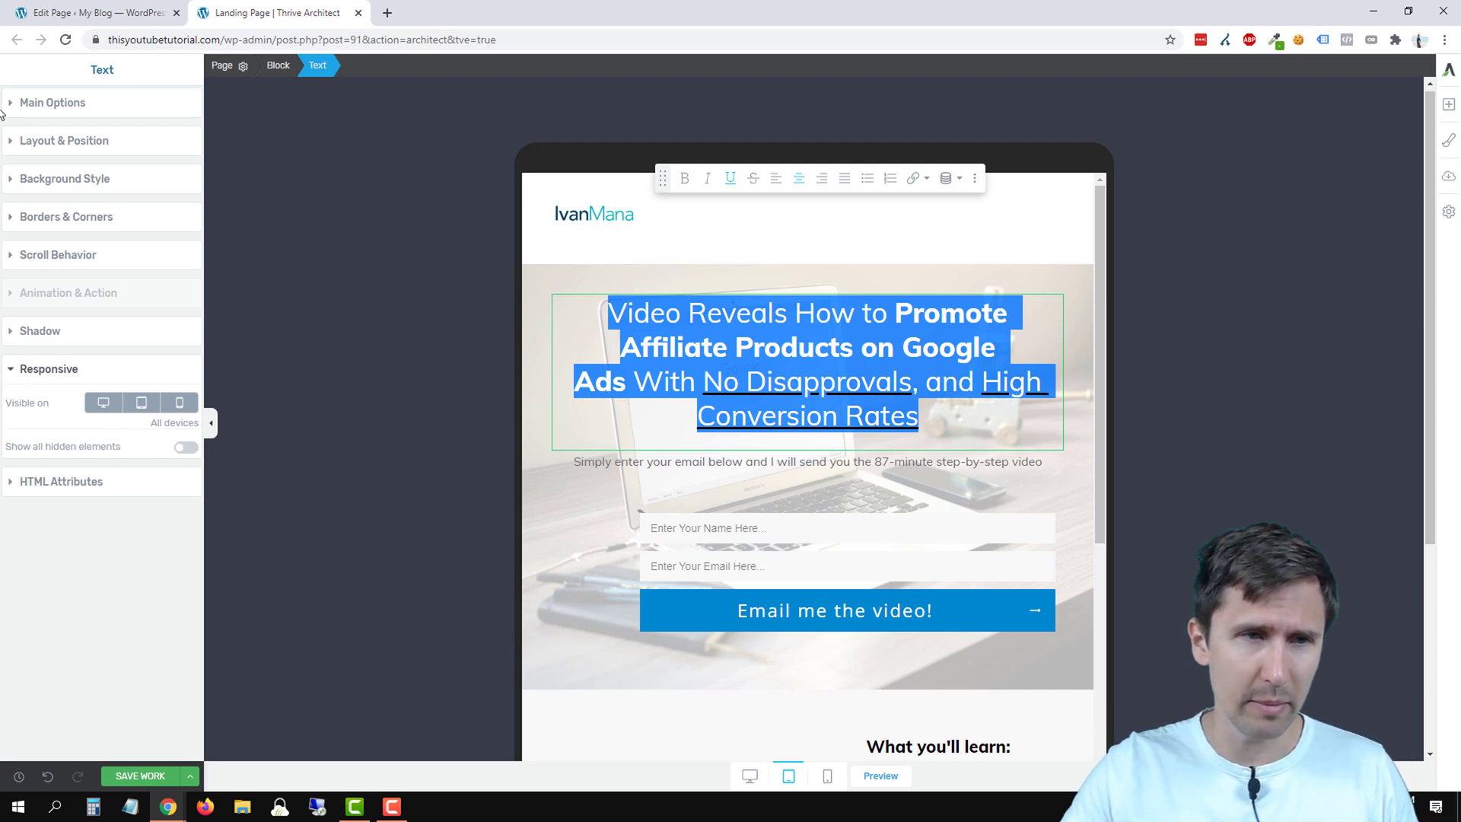
click(80, 158)
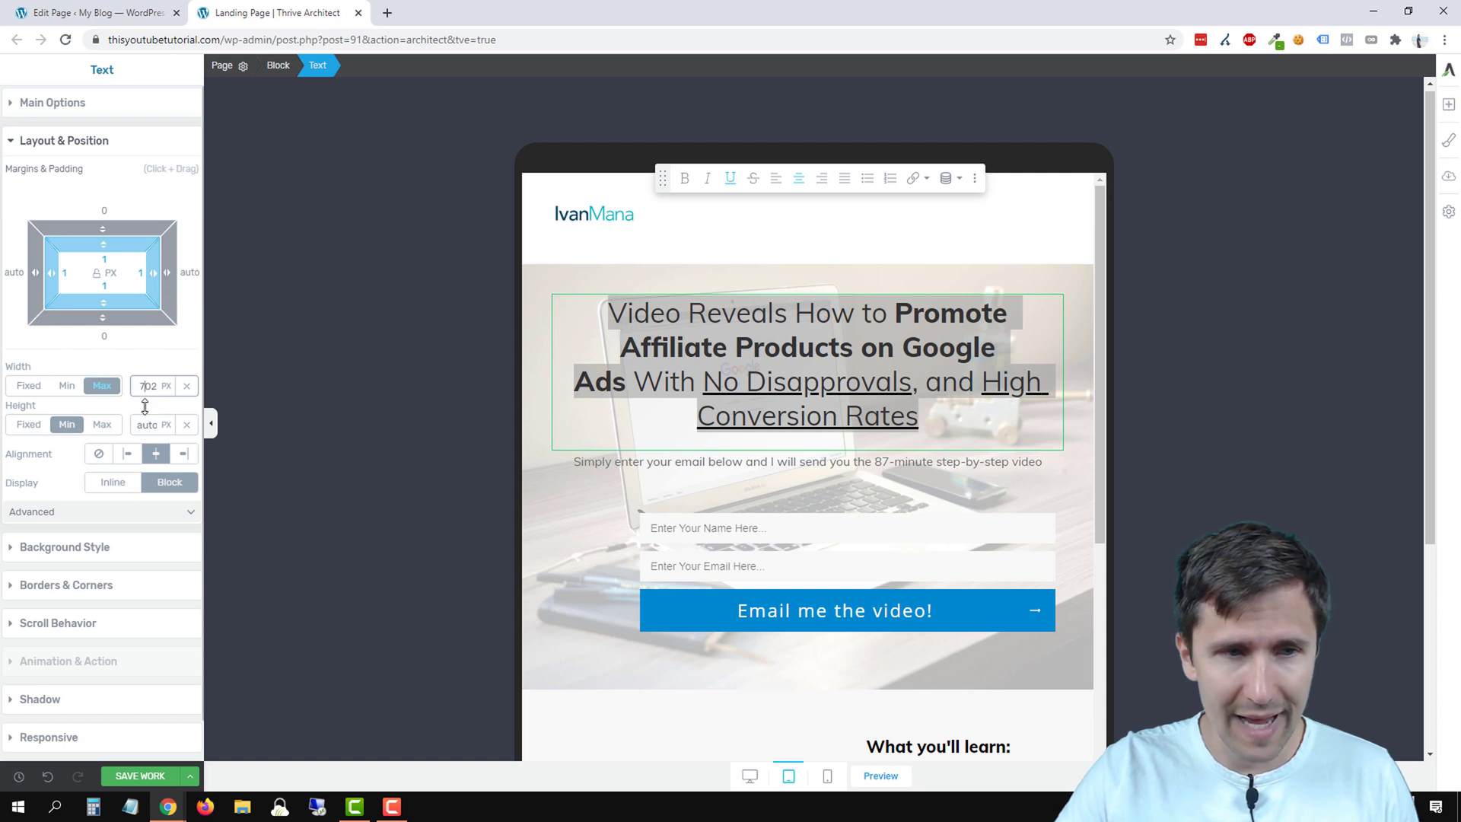
mouse_move(147, 423)
mouse_down()
mouse_move(144, 543)
mouse_move(146, 440)
mouse_up()
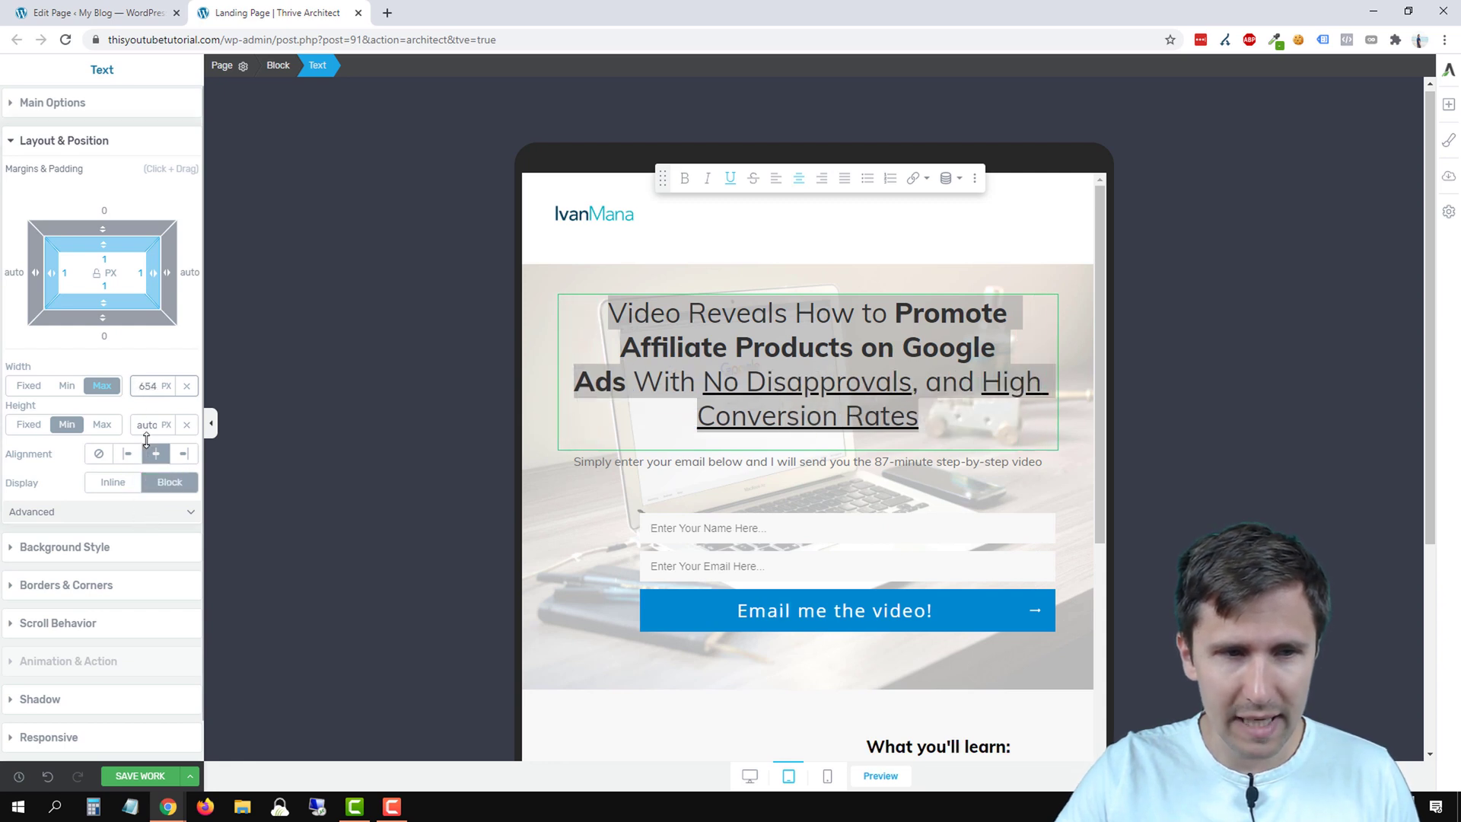
click(143, 385)
text(73)
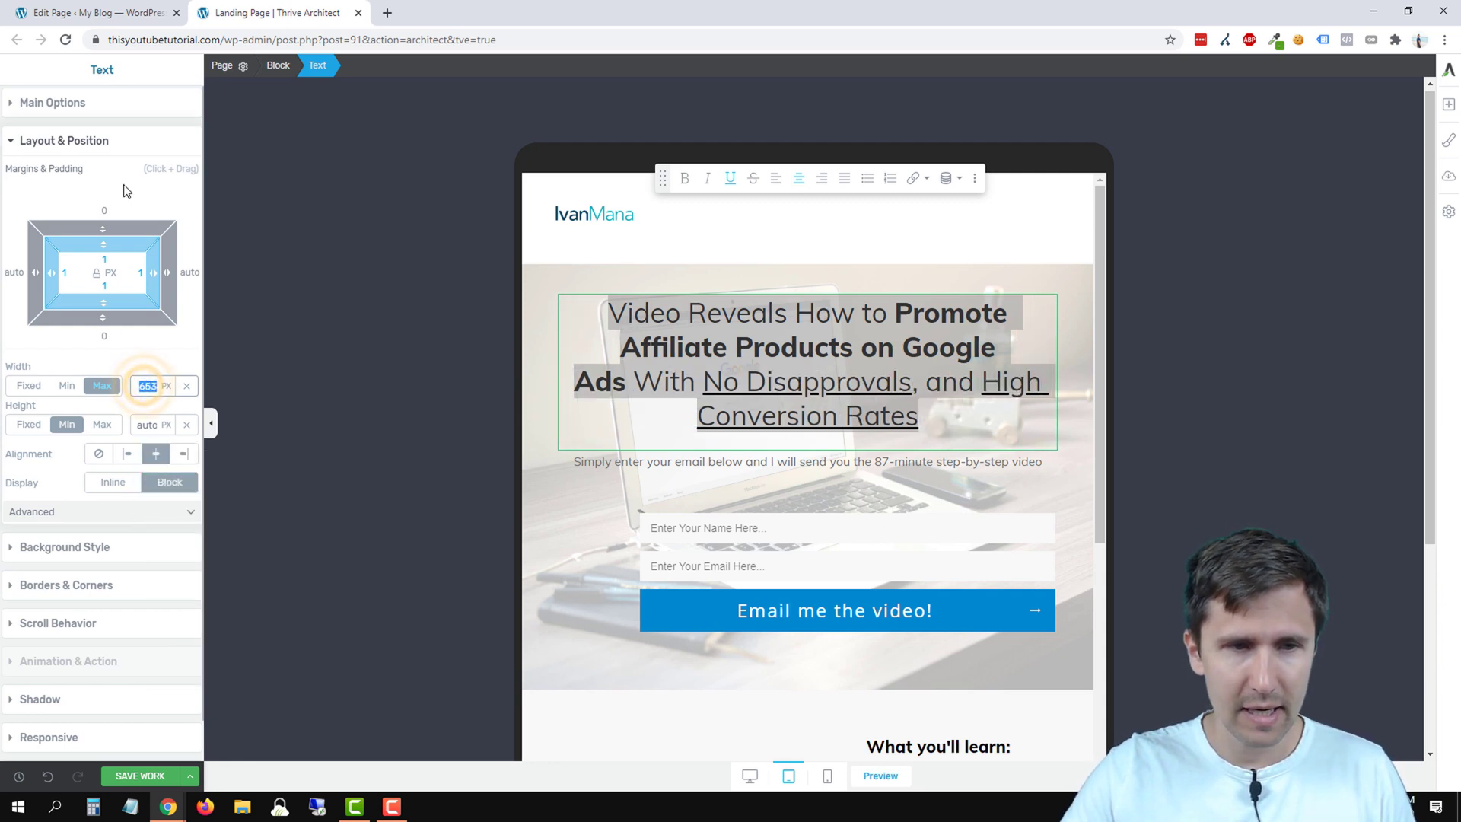
text(0)
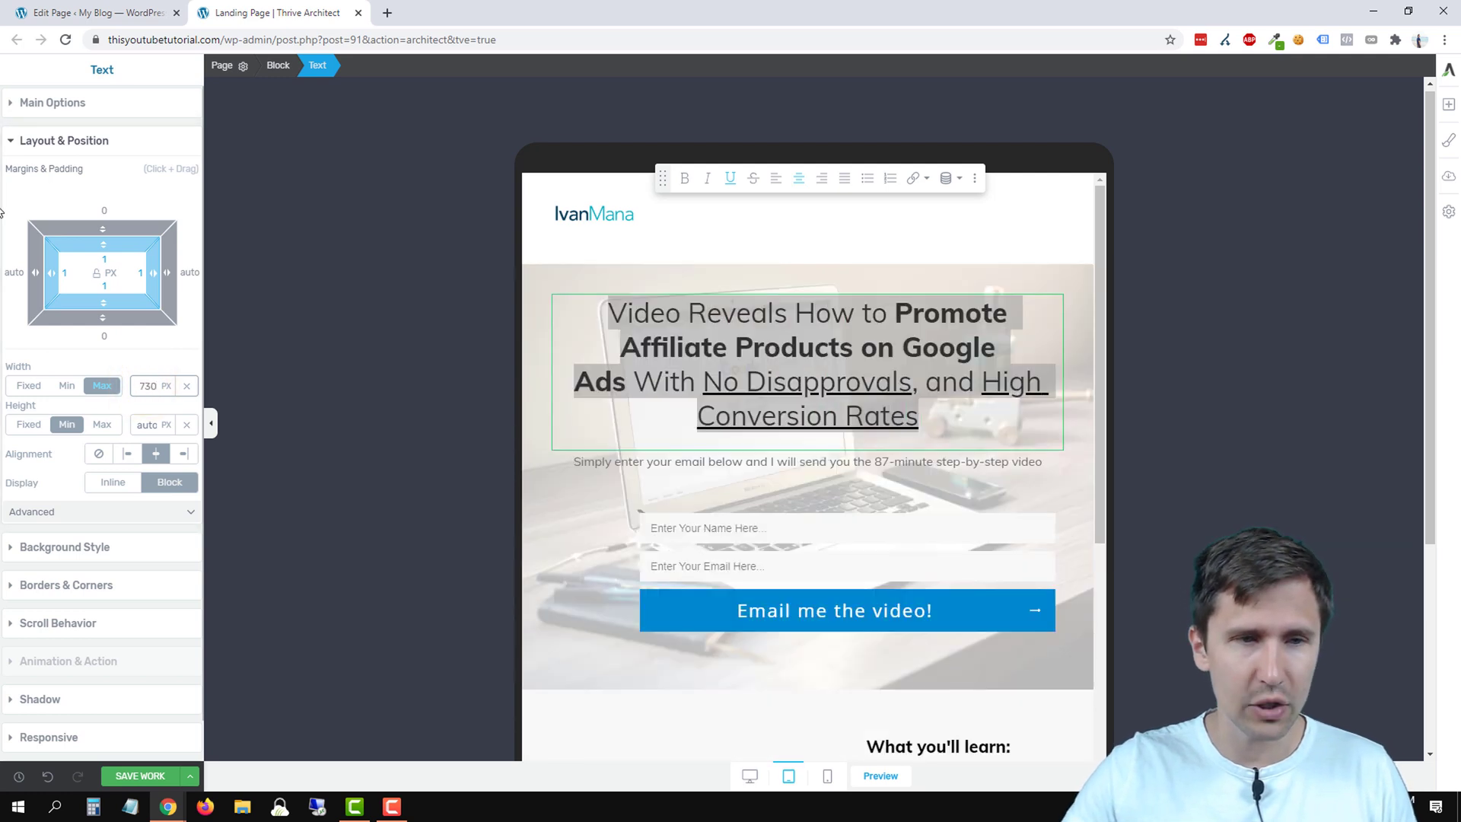
Step: Set the headline's font size to 32 px in the tablet view, and check its size in the desktop view
click(48, 103)
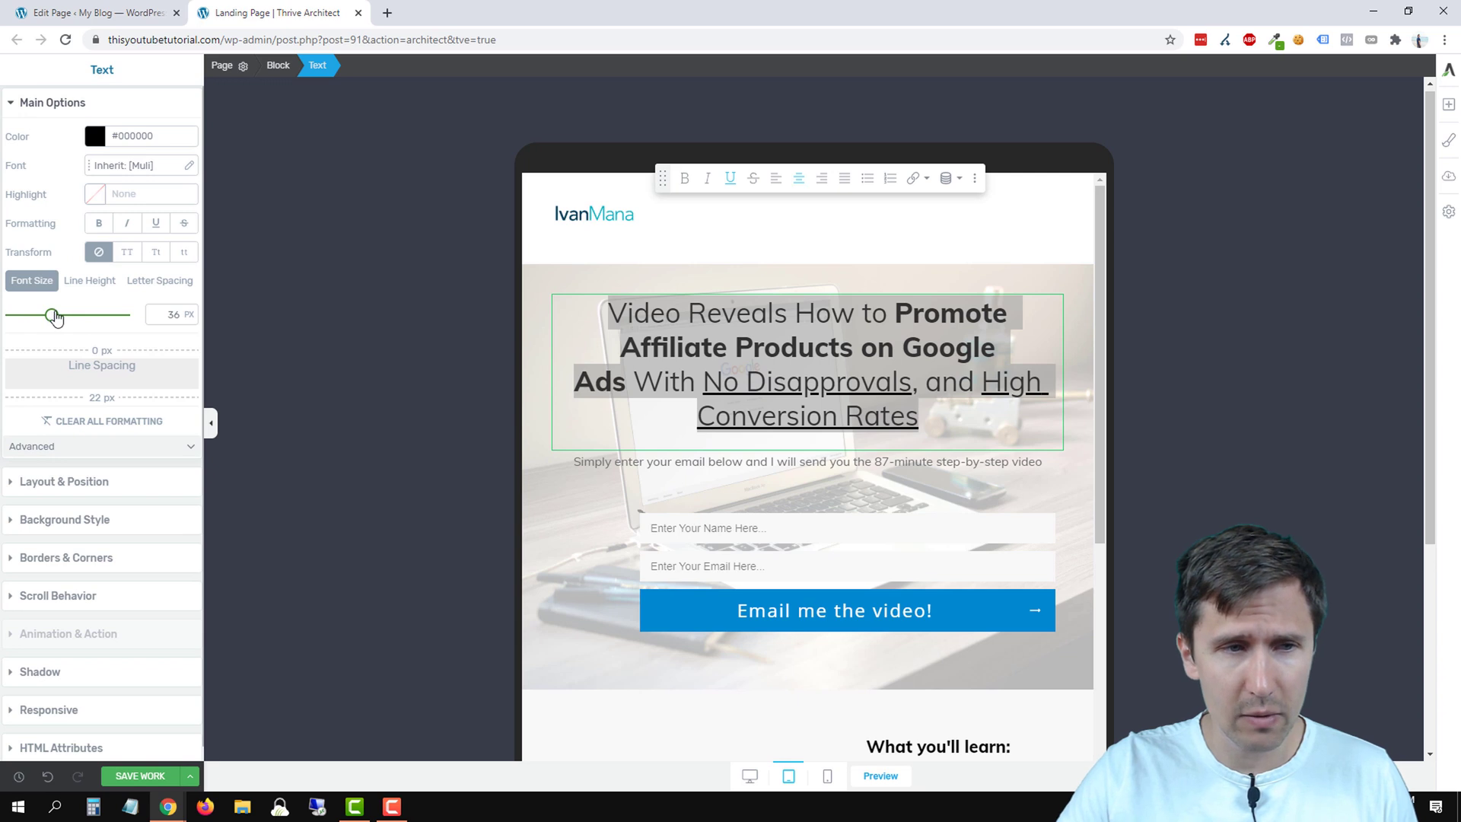
drag(53, 315, 48, 327)
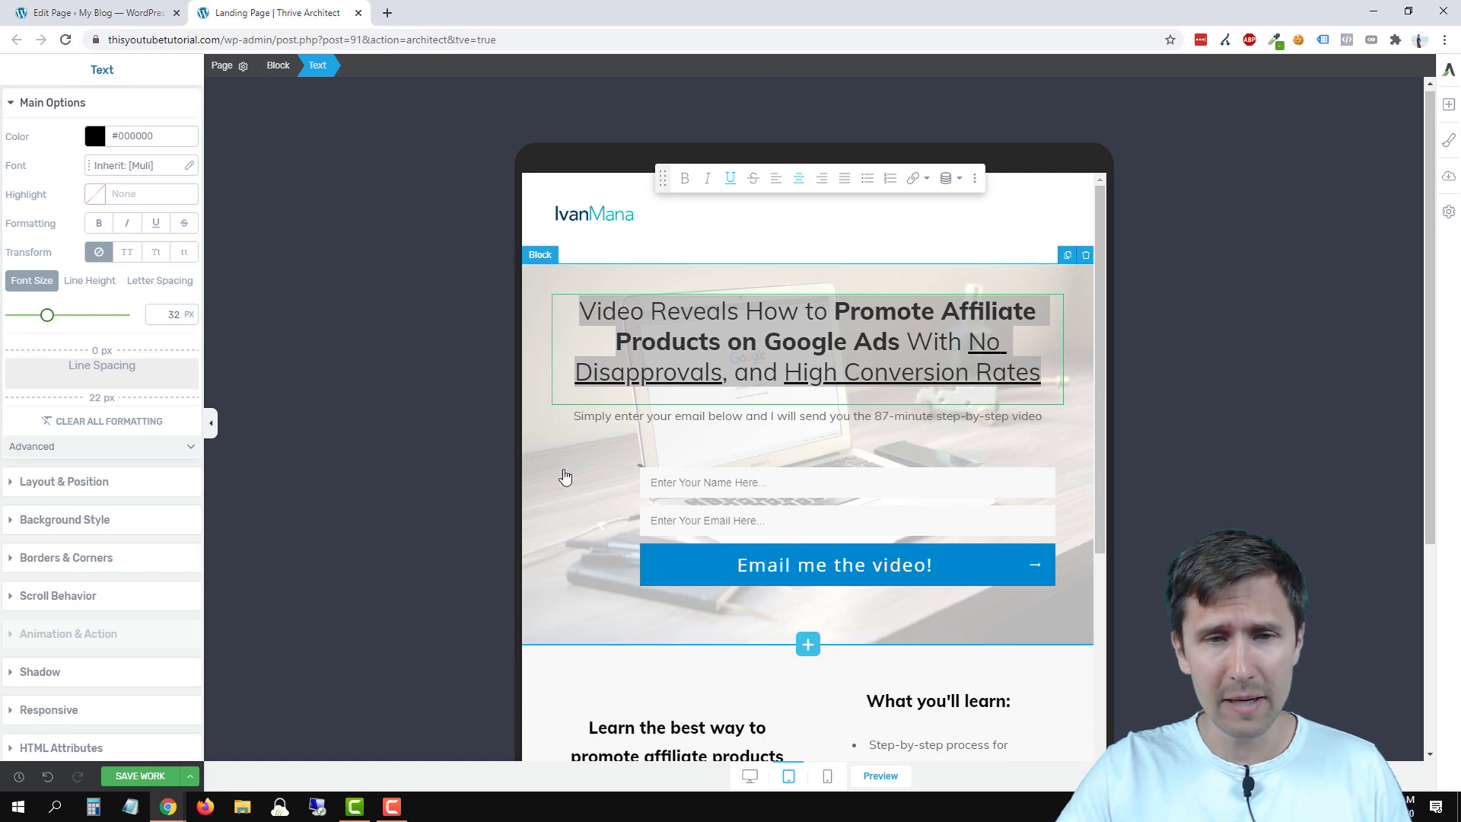
click(616, 510)
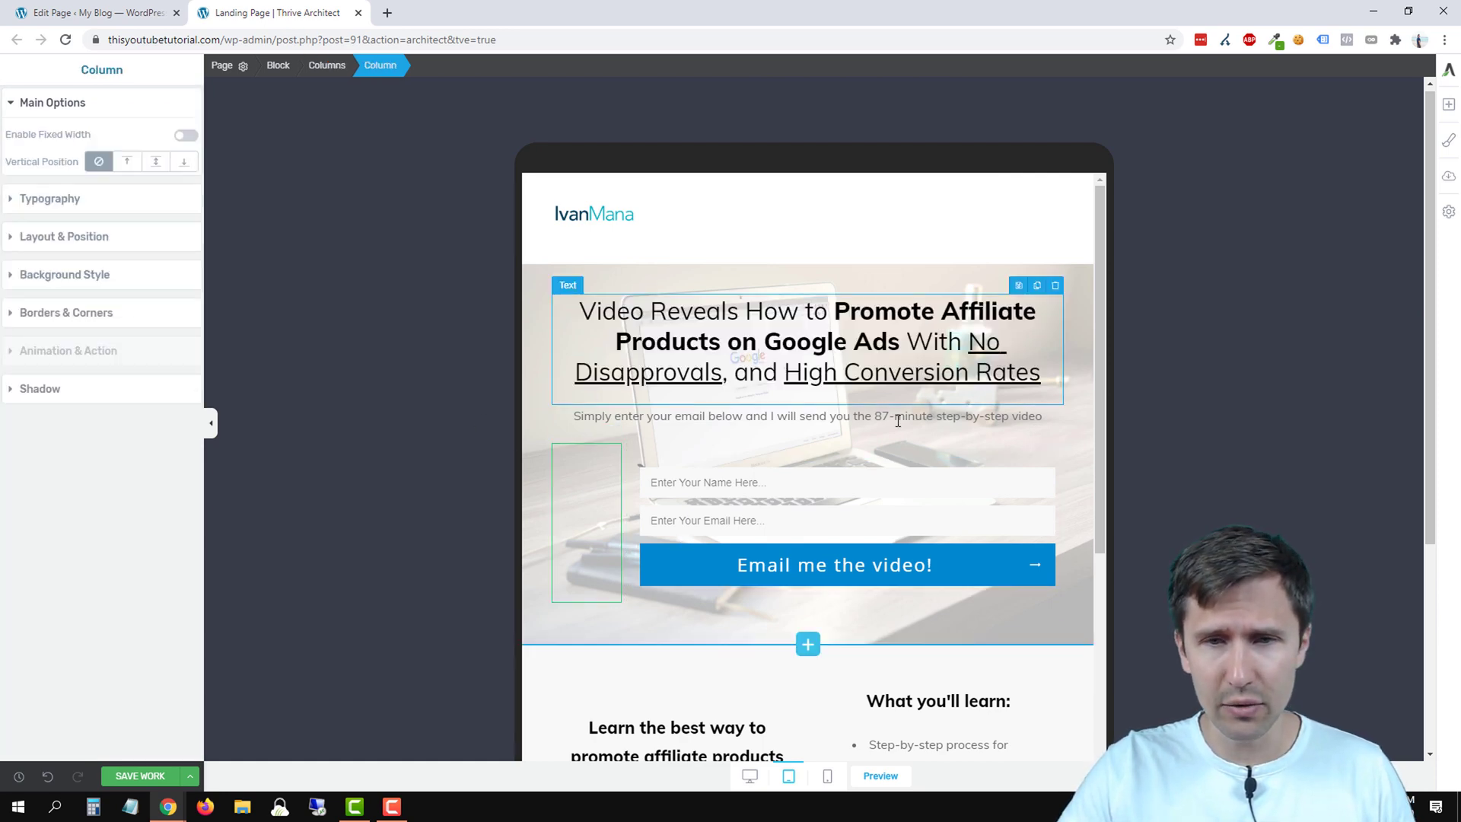
click(749, 775)
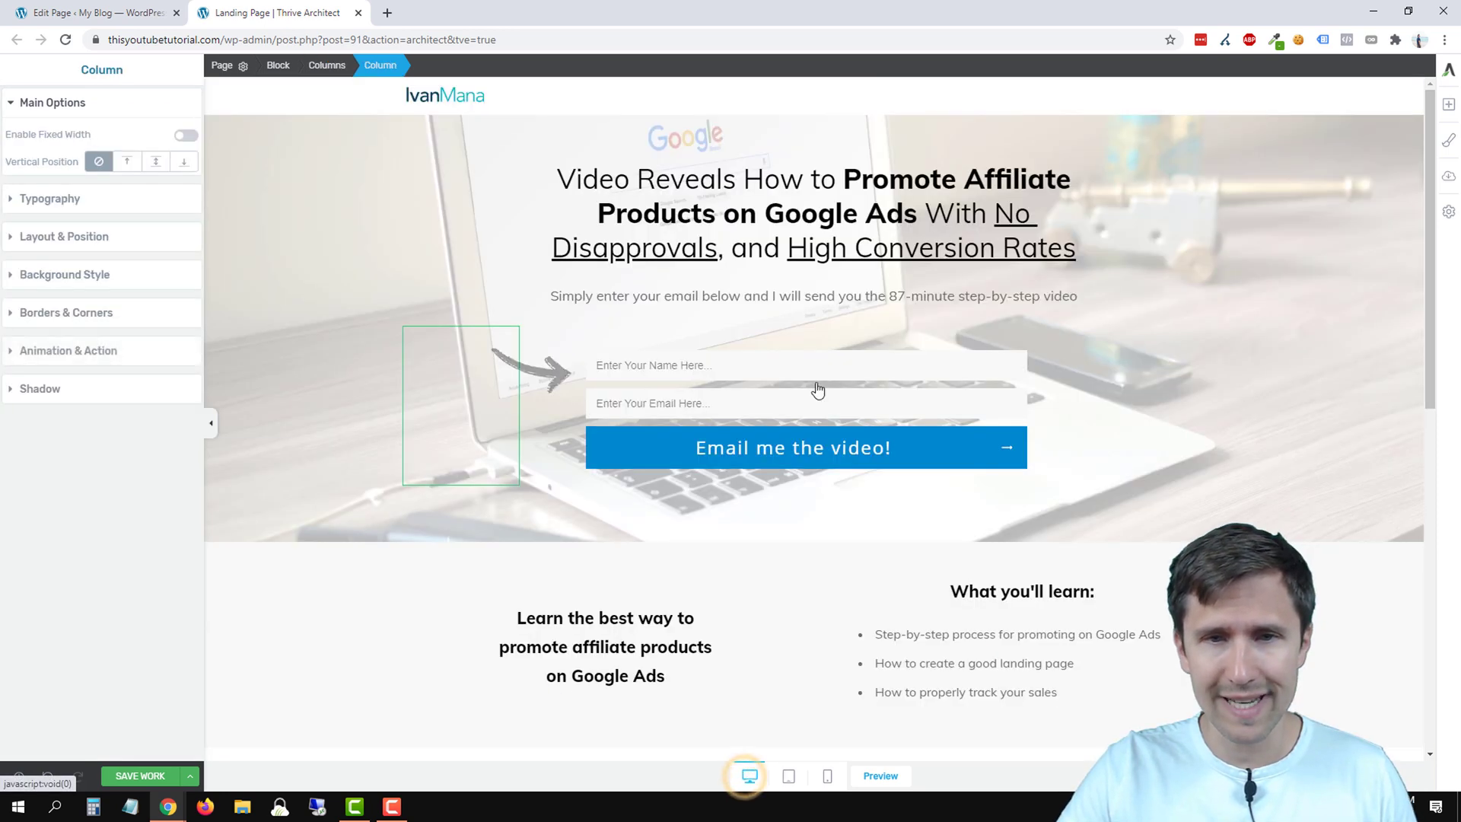
click(784, 221)
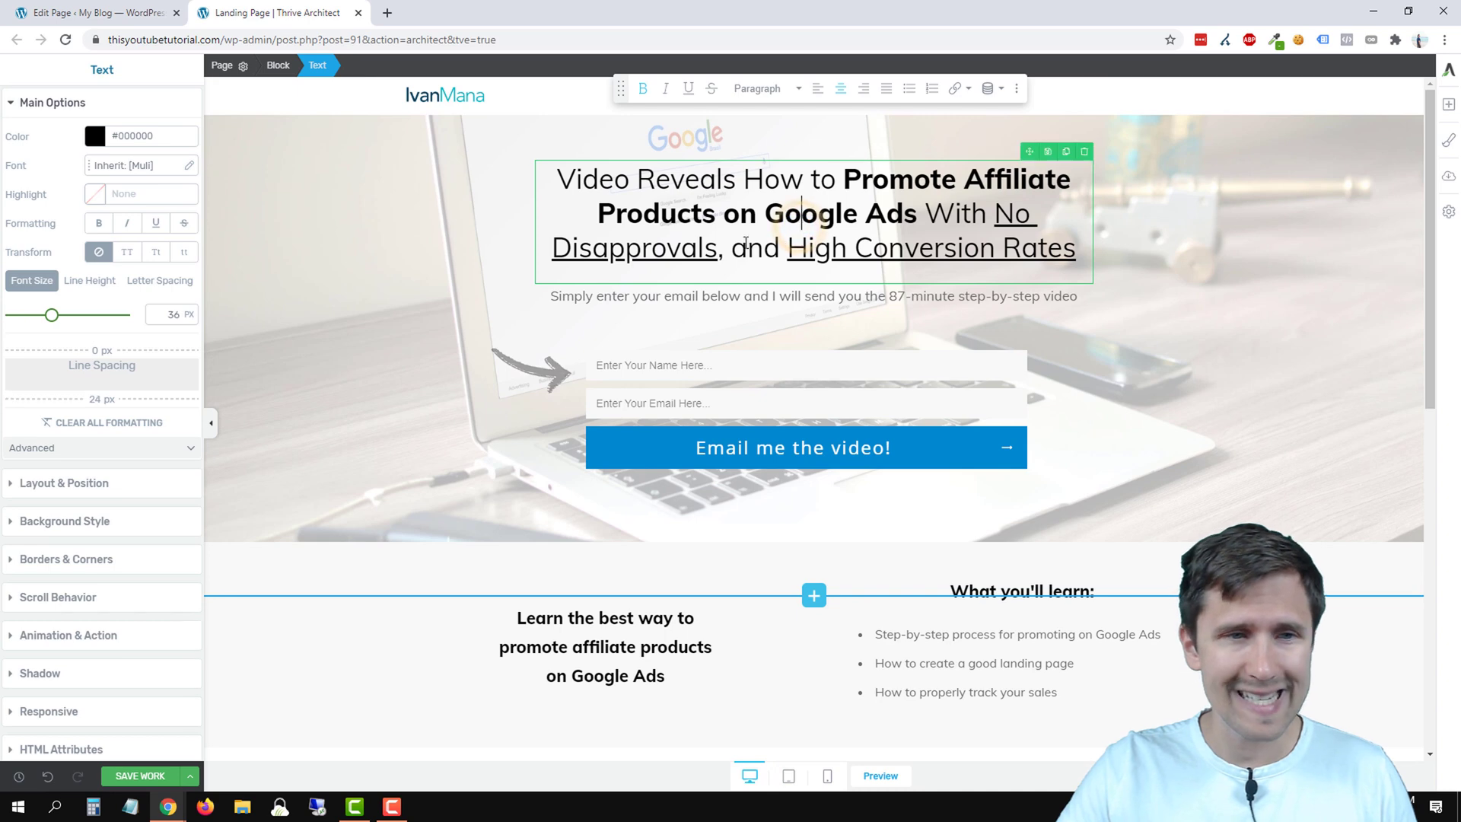
Step: Set the font size of the entire headline to 19 px in the mobile view
click(827, 776)
double_click(802, 401)
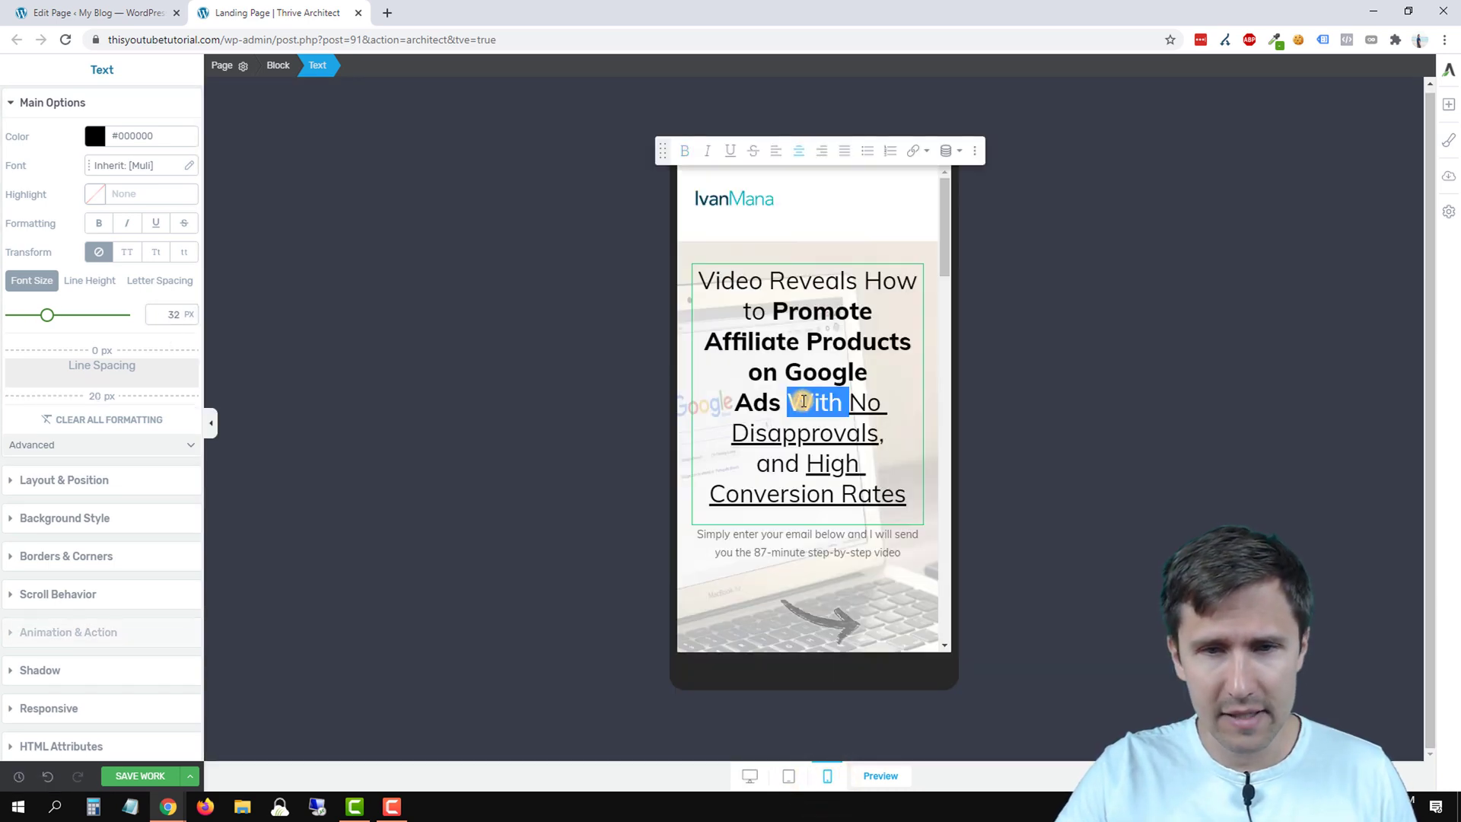
key(ctrl+a)
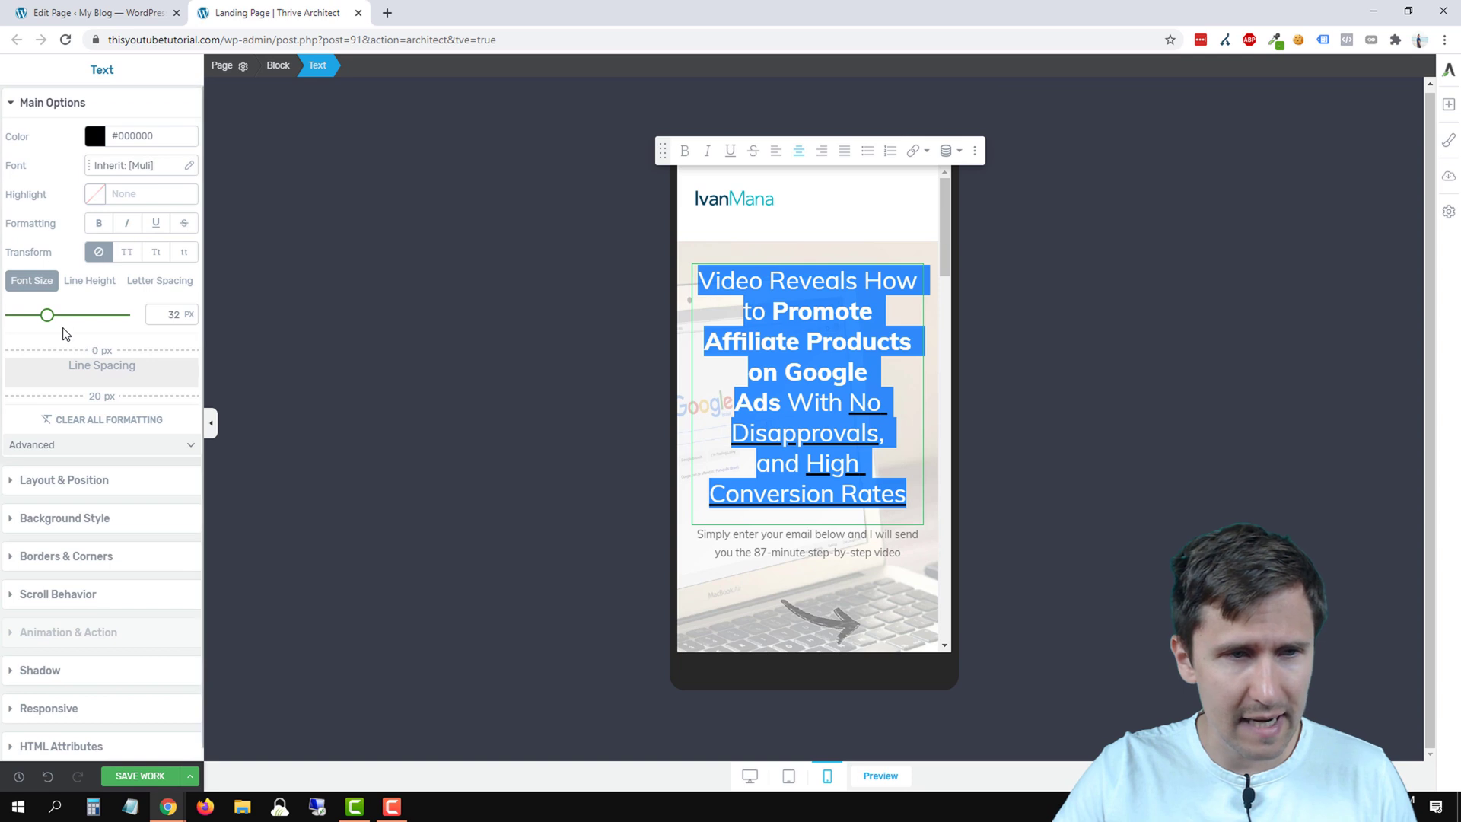
drag(52, 323, 34, 329)
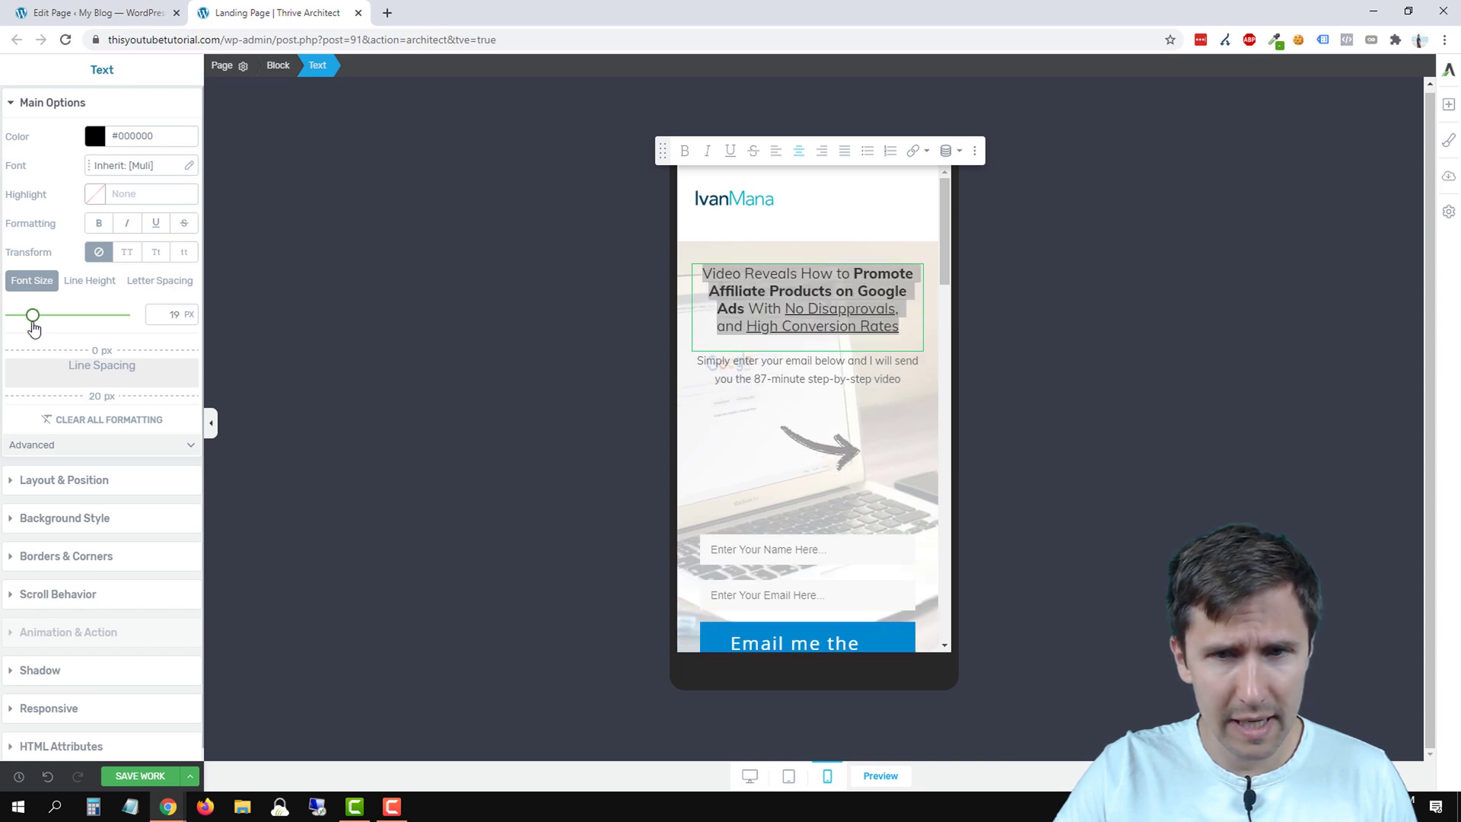
click(883, 479)
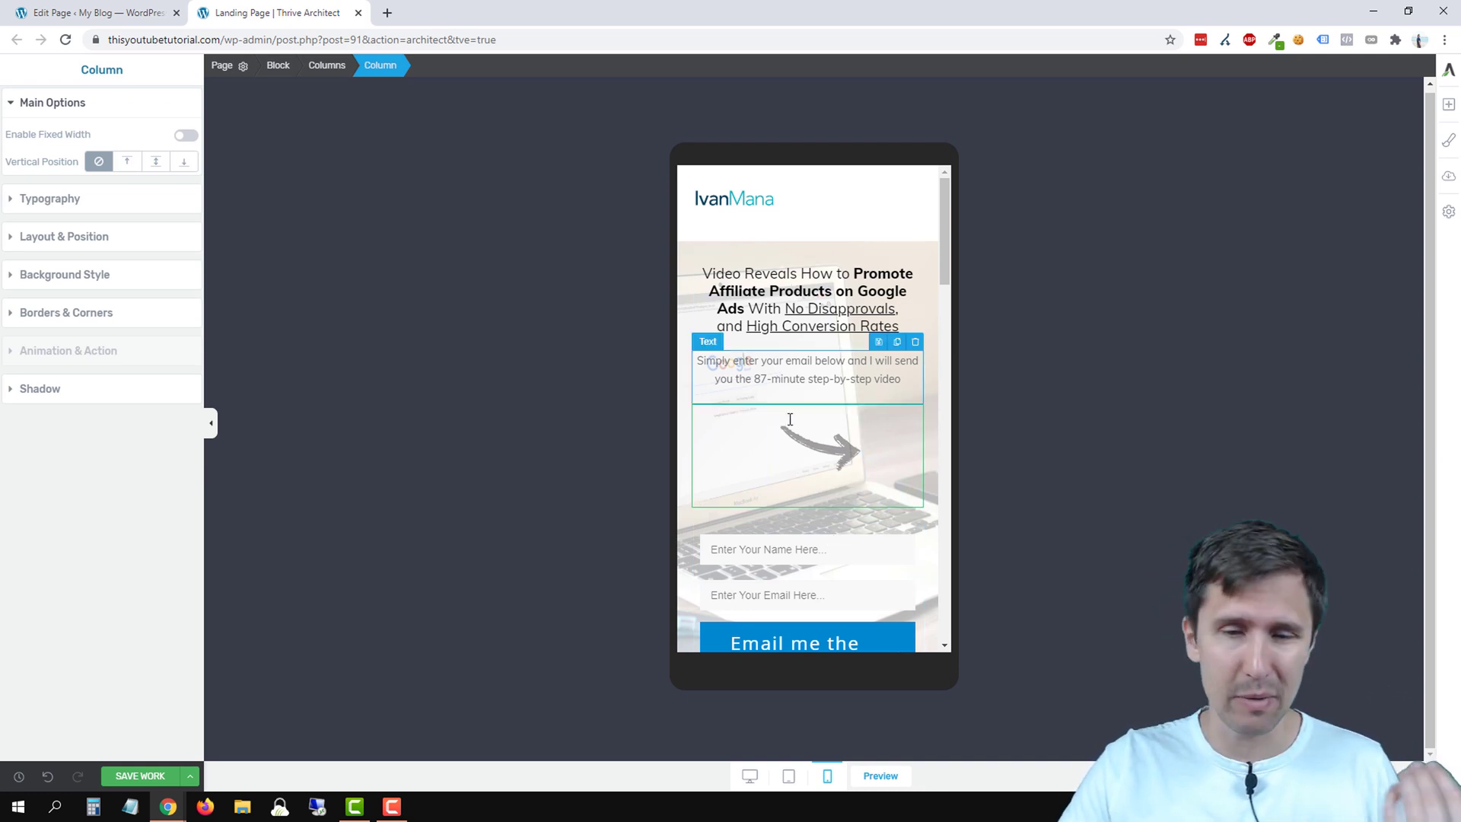
Step: Compare the page in the tablet and desktop views, and review the lower sections of the tablet layout
click(788, 775)
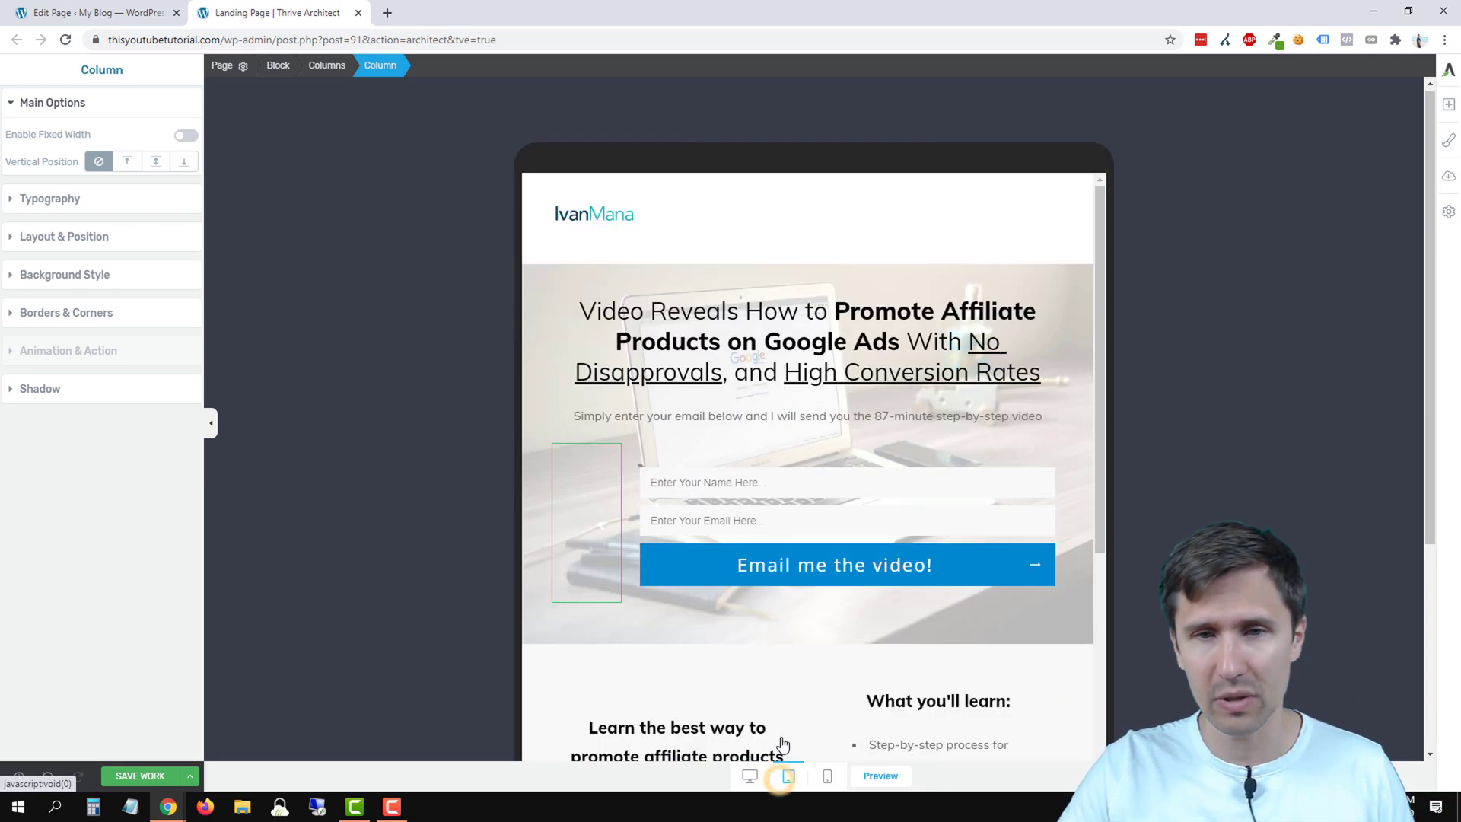
click(750, 775)
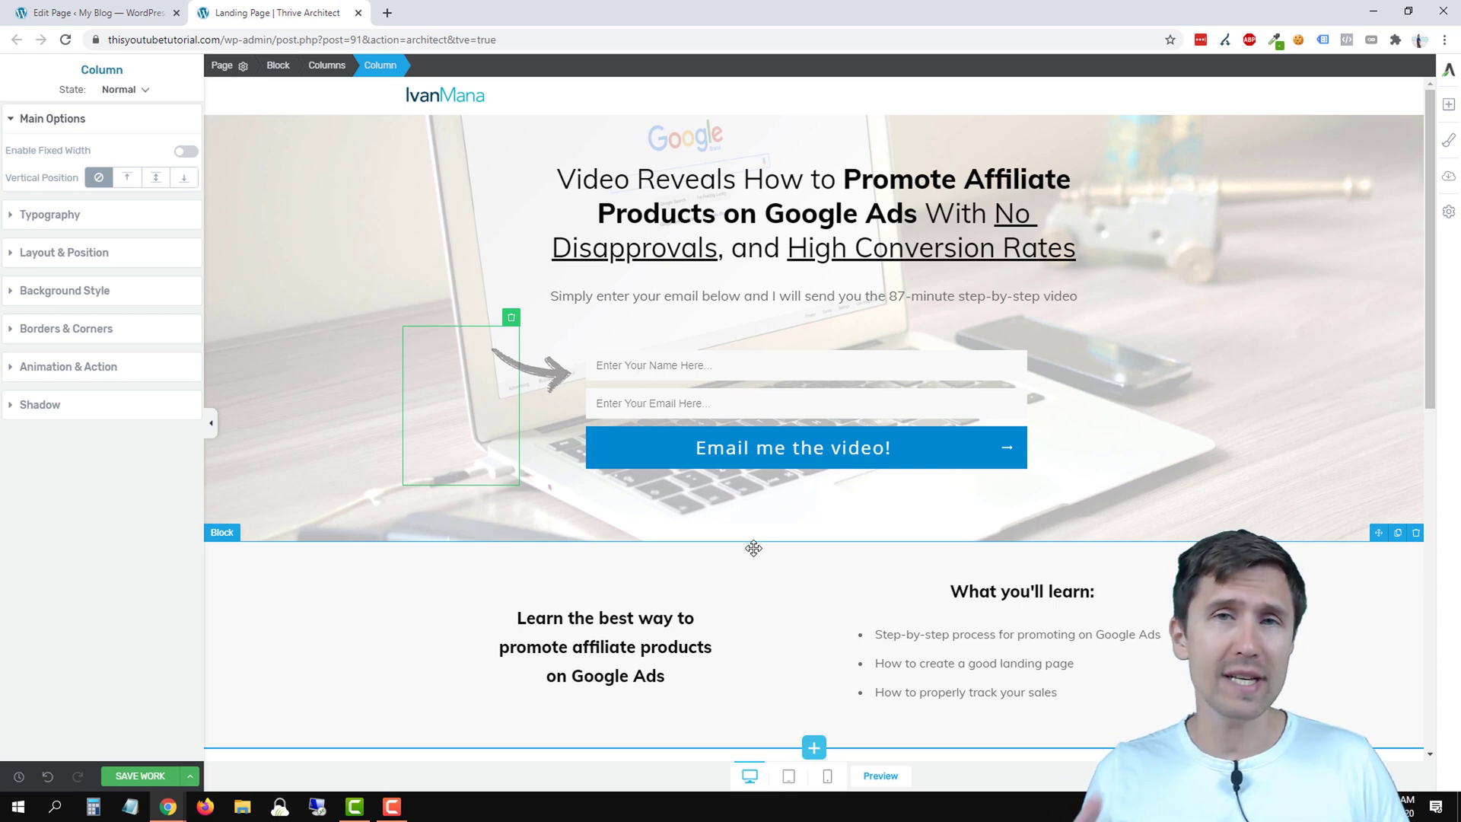
click(788, 775)
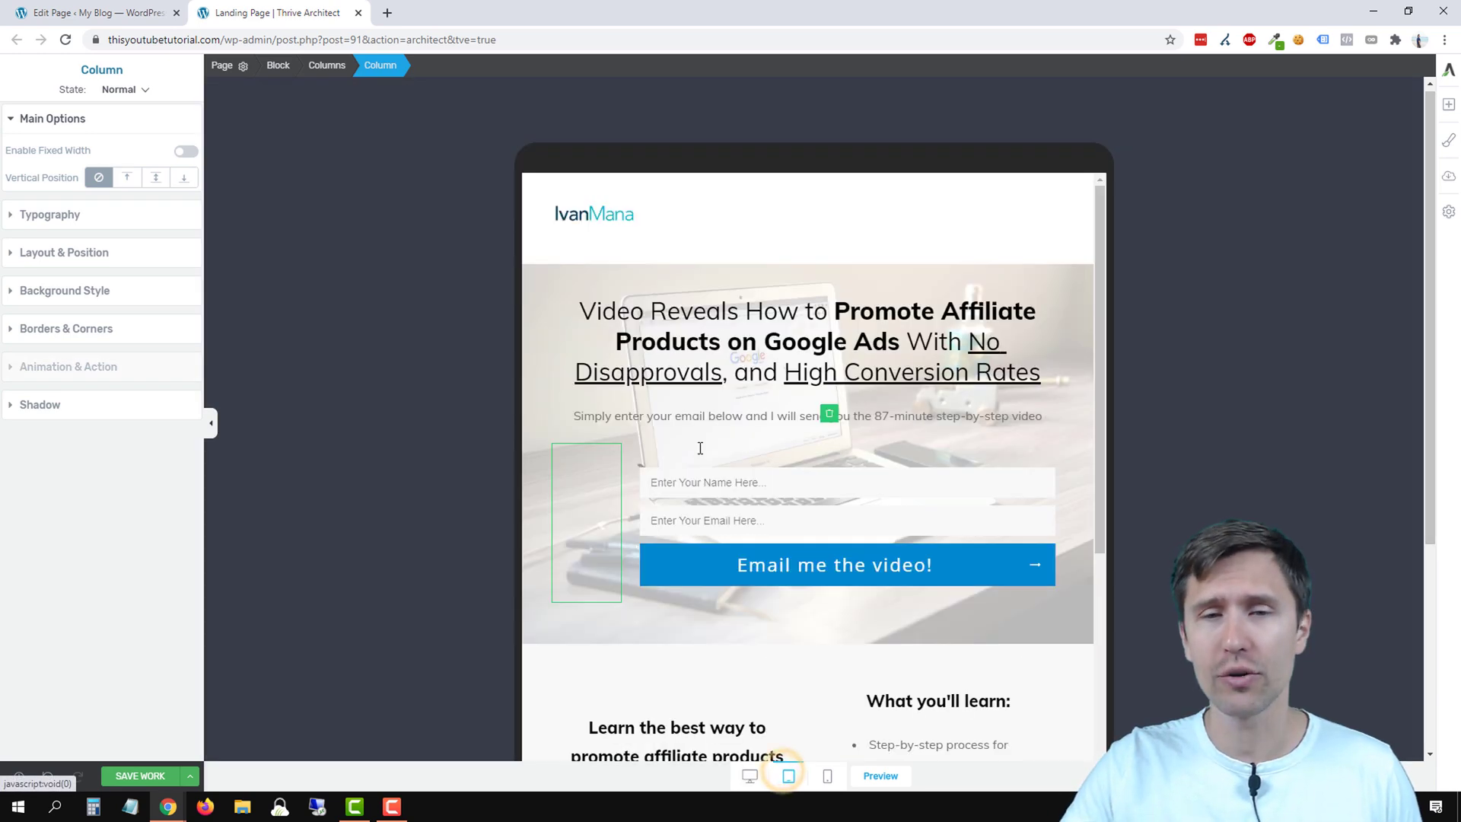
scroll(799, 607, down, 10)
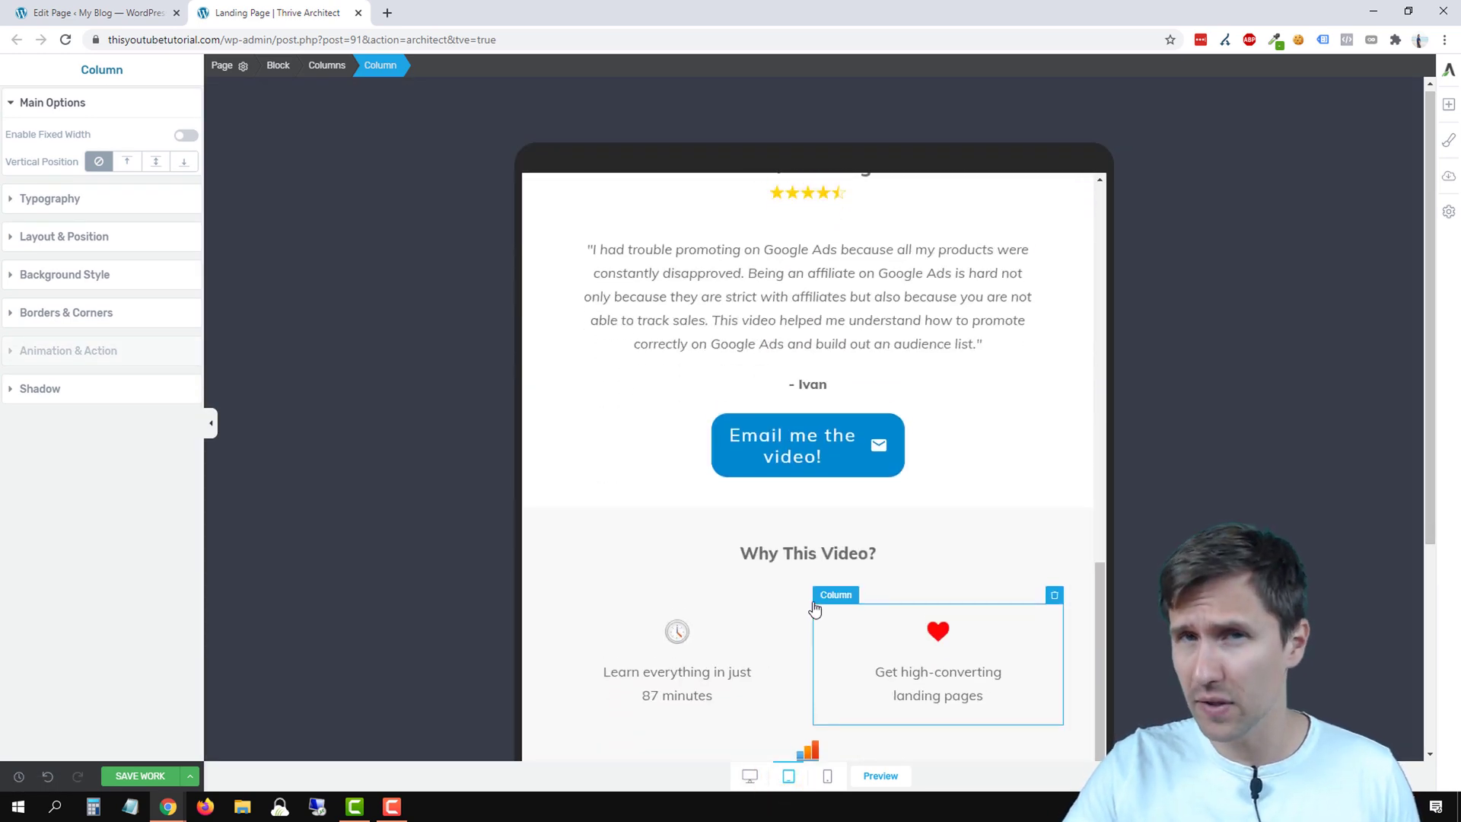
scroll(815, 608, up, 8)
scroll(815, 608, up, 3)
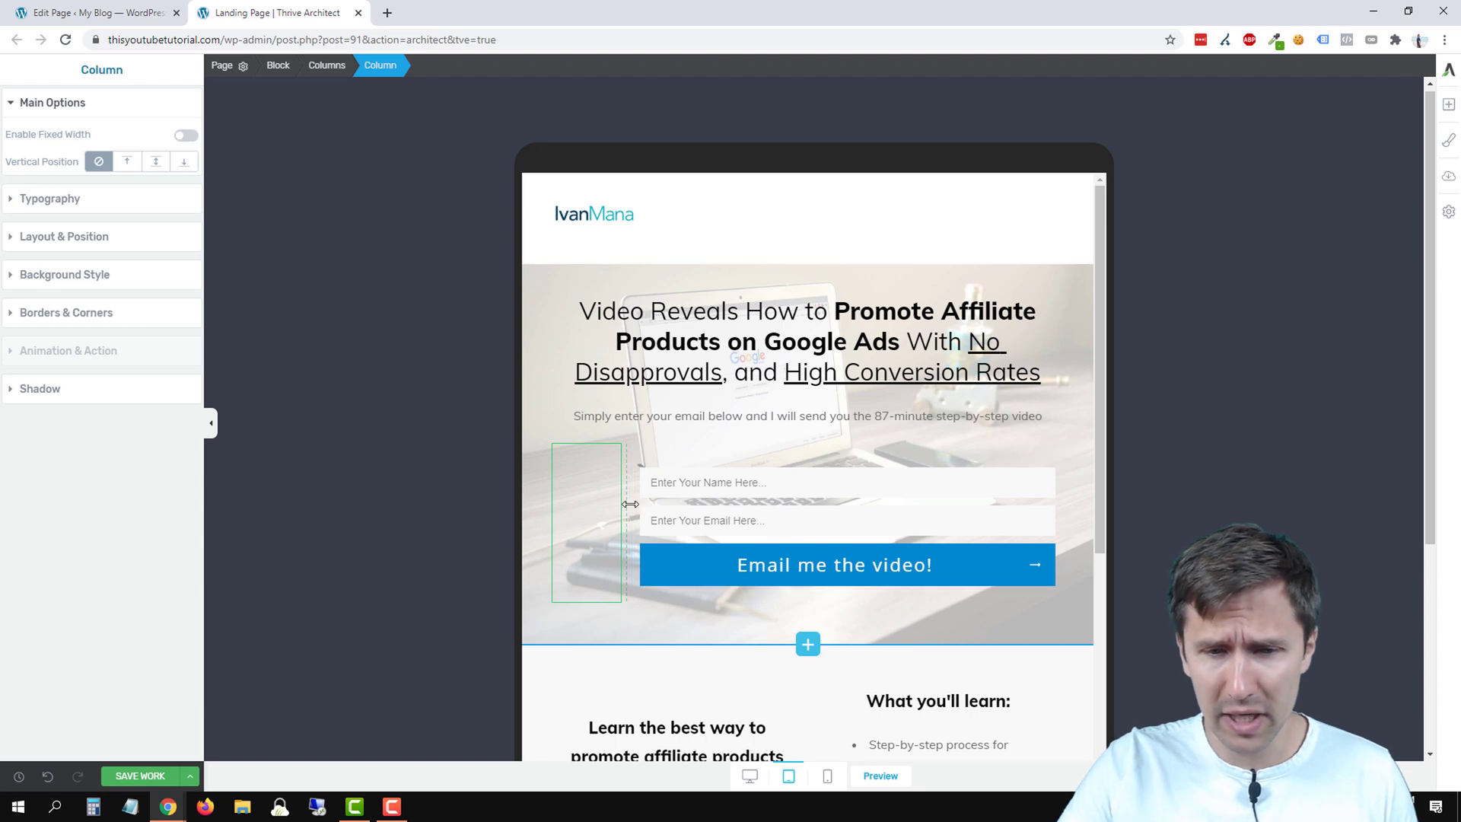
Step: Widen the column beside the form in the tablet view, and set the arrow image's left margin to 20 px
drag(630, 503, 750, 504)
click(684, 505)
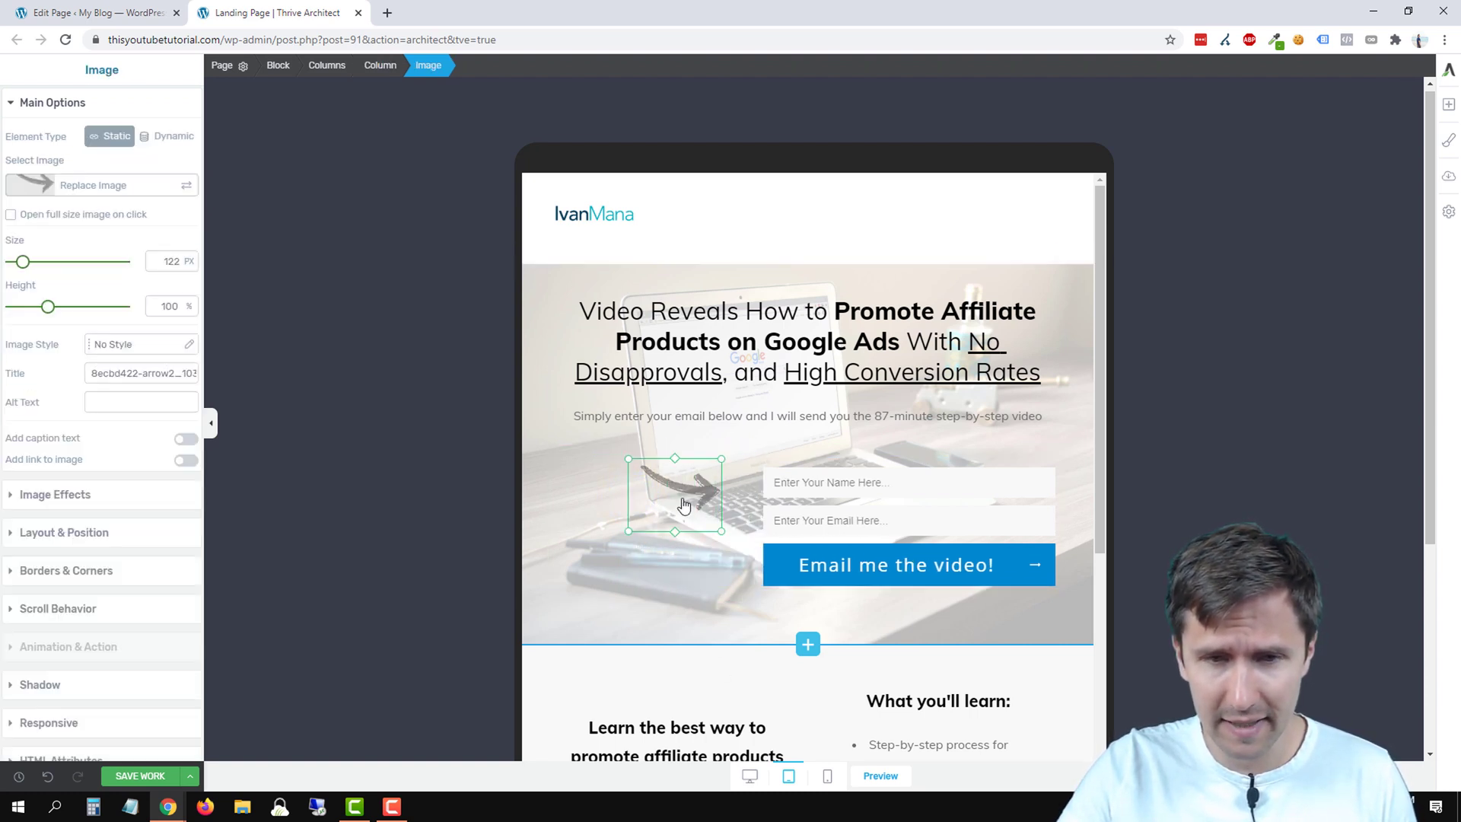
click(67, 531)
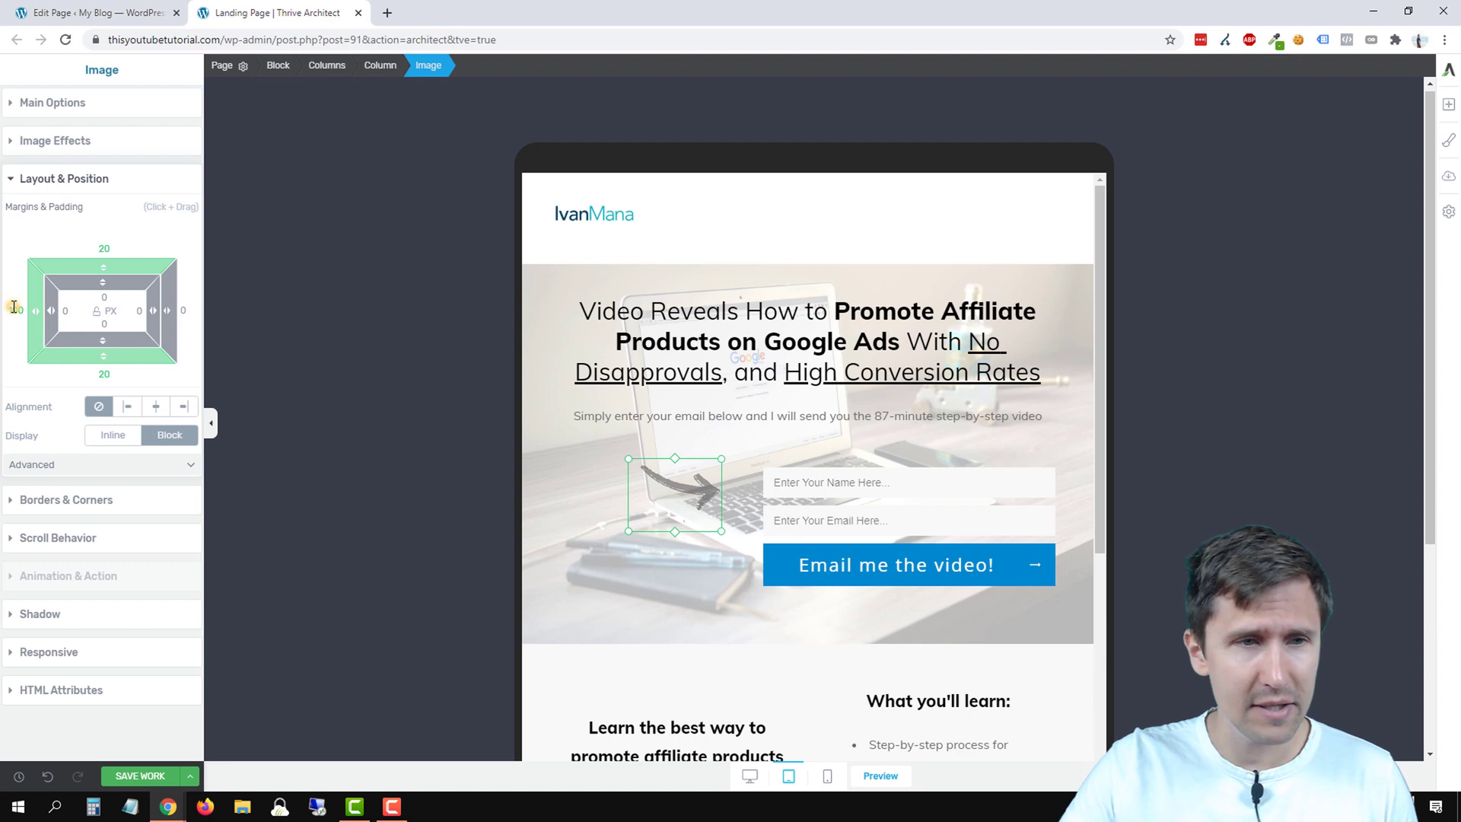
text(20)
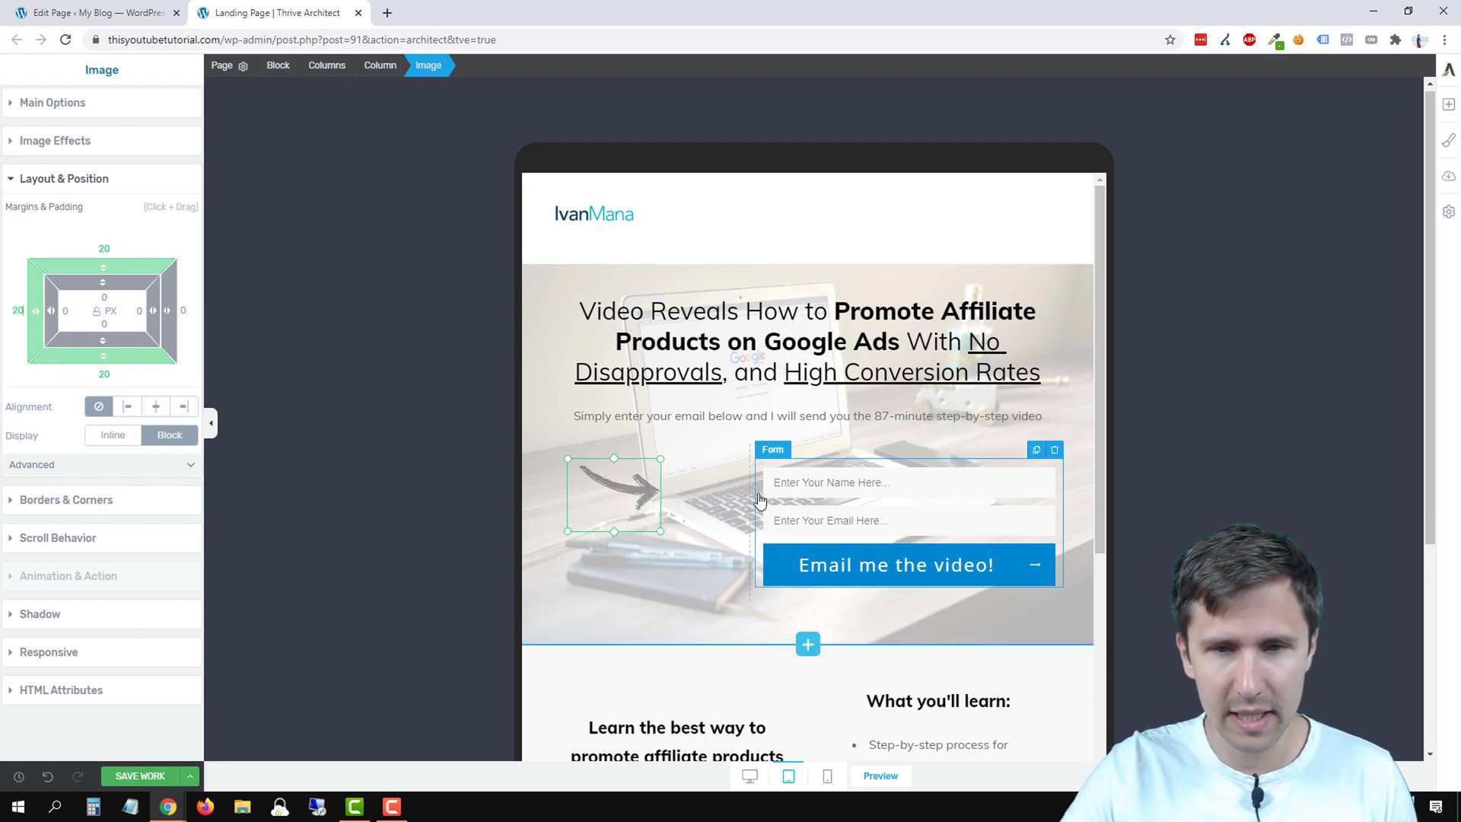
Step: Resize the arrow and form columns to 22% and 78% in the tablet view, and save the work
drag(750, 508, 662, 525)
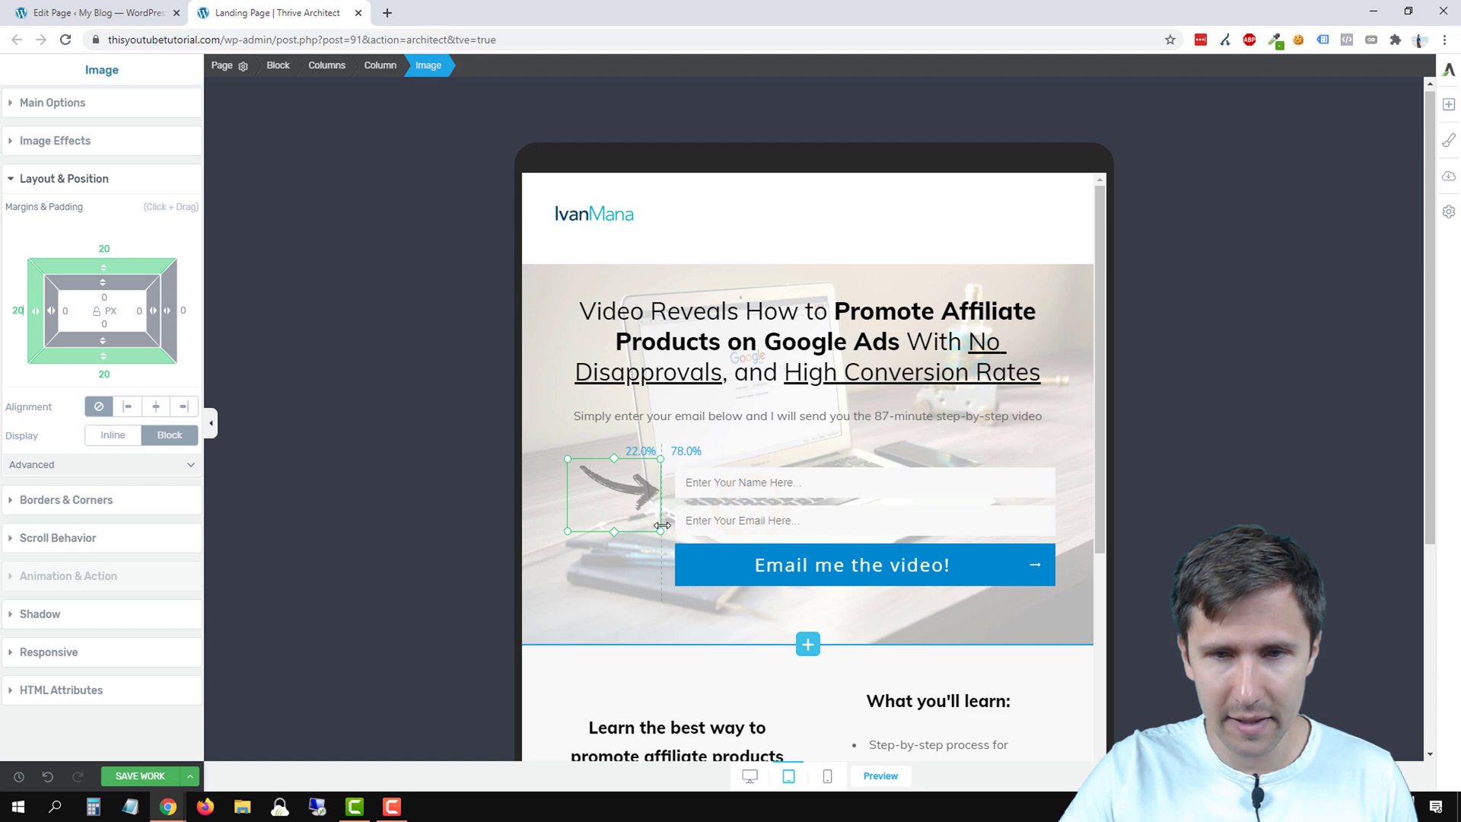
click(811, 323)
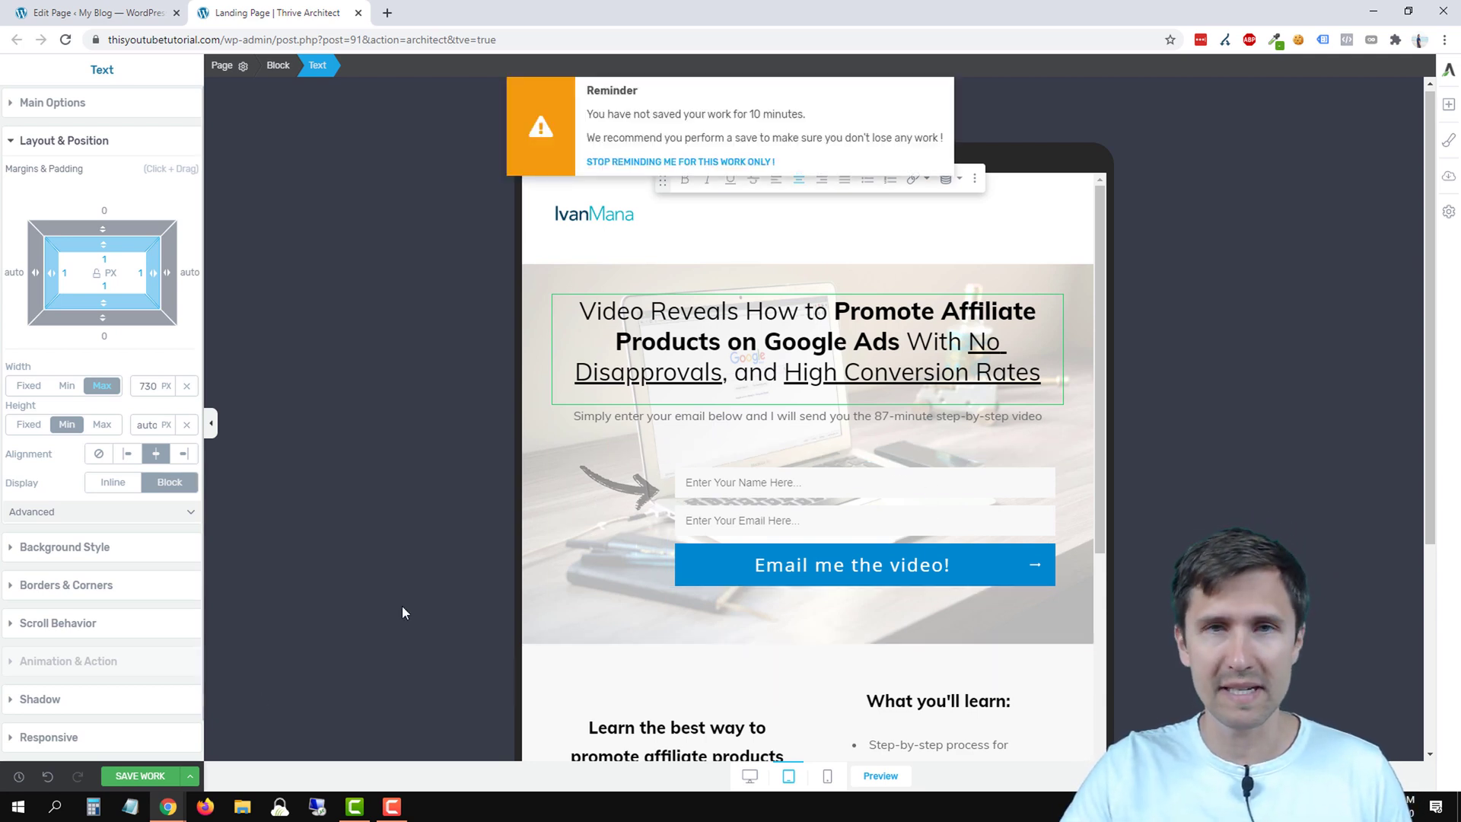
click(133, 776)
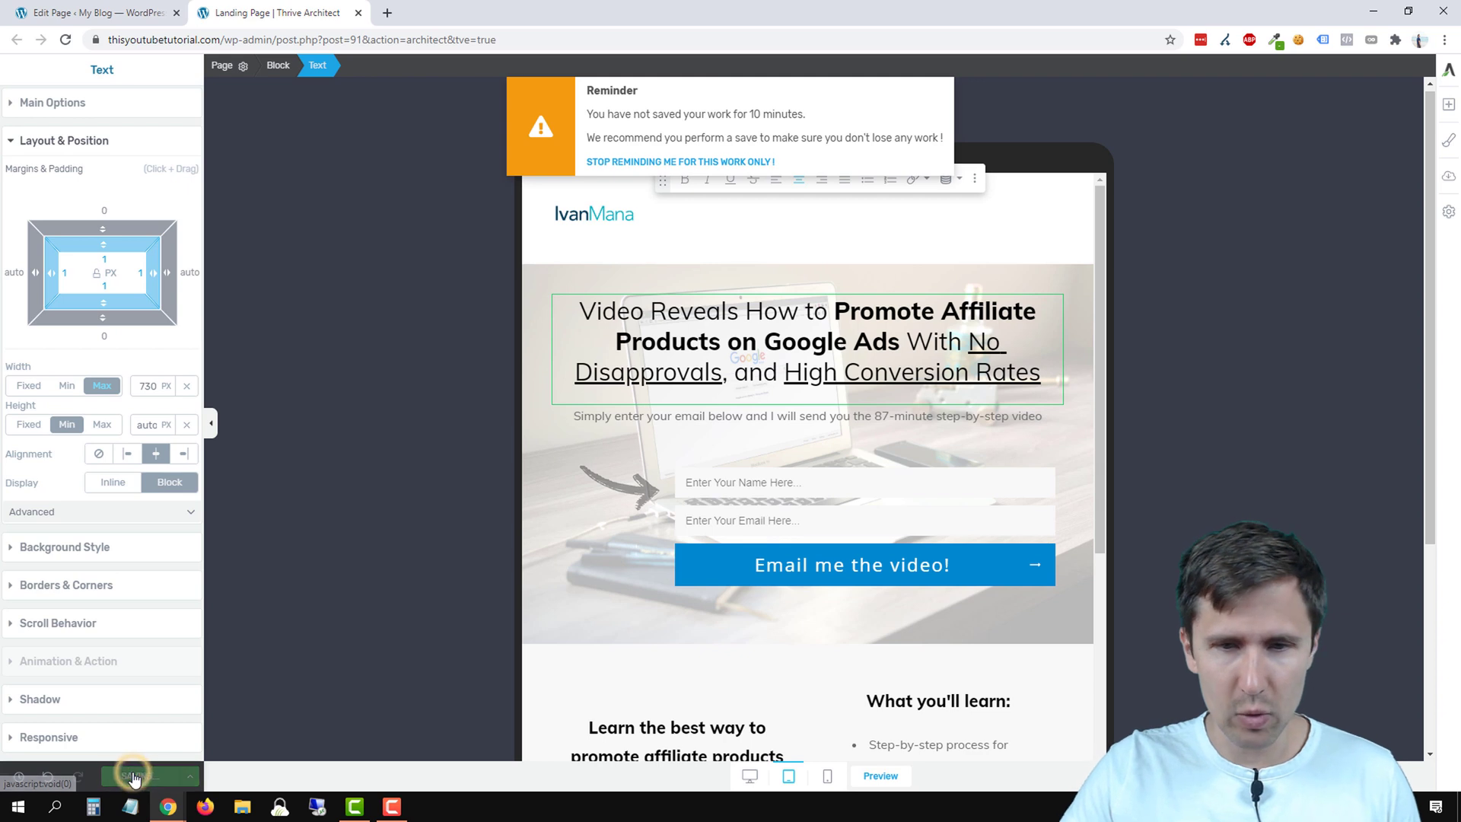
Step: Set the opt-in form's right margin to 100 px in the tablet view
click(873, 480)
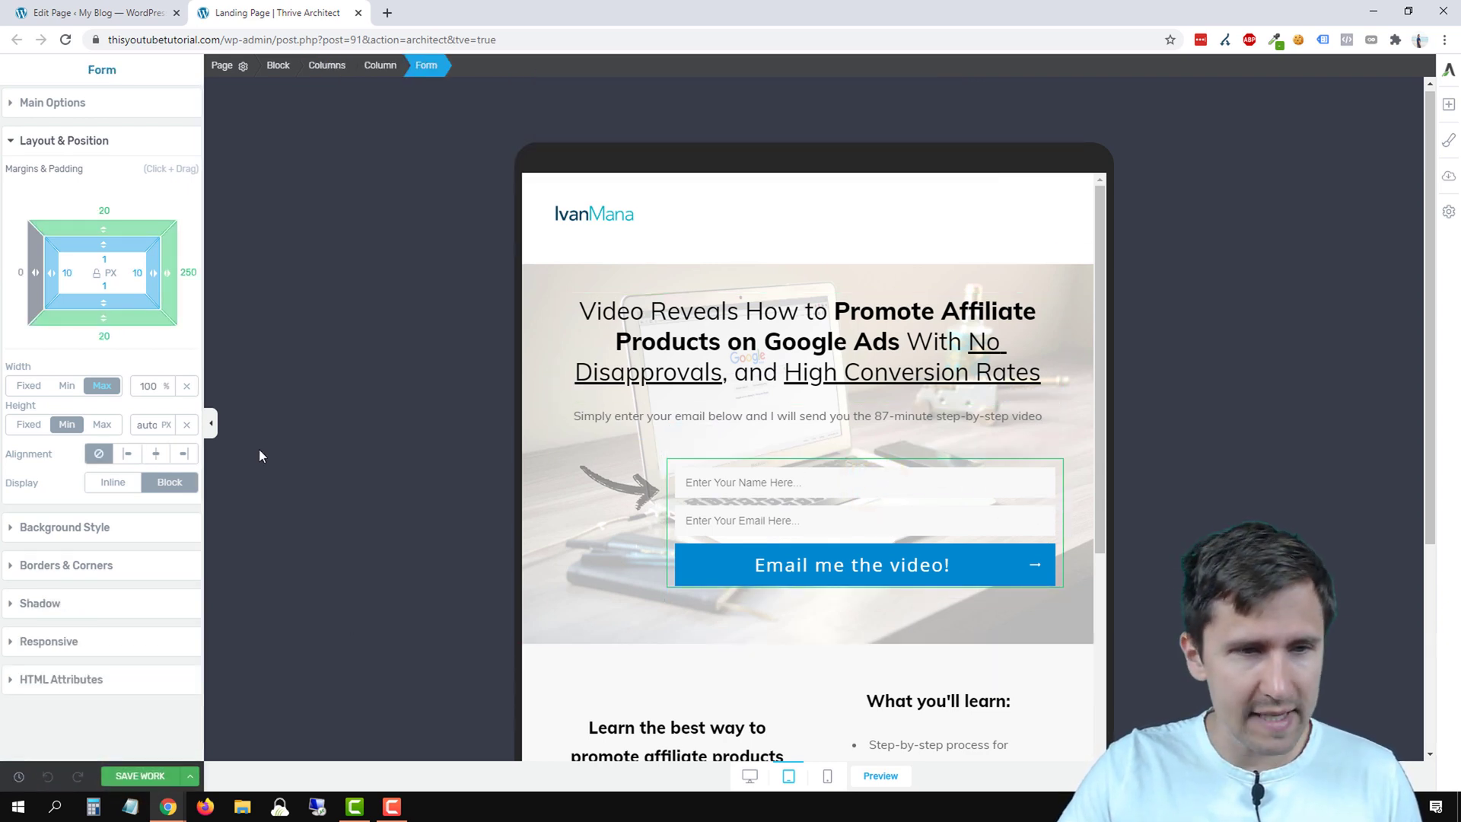
click(186, 268)
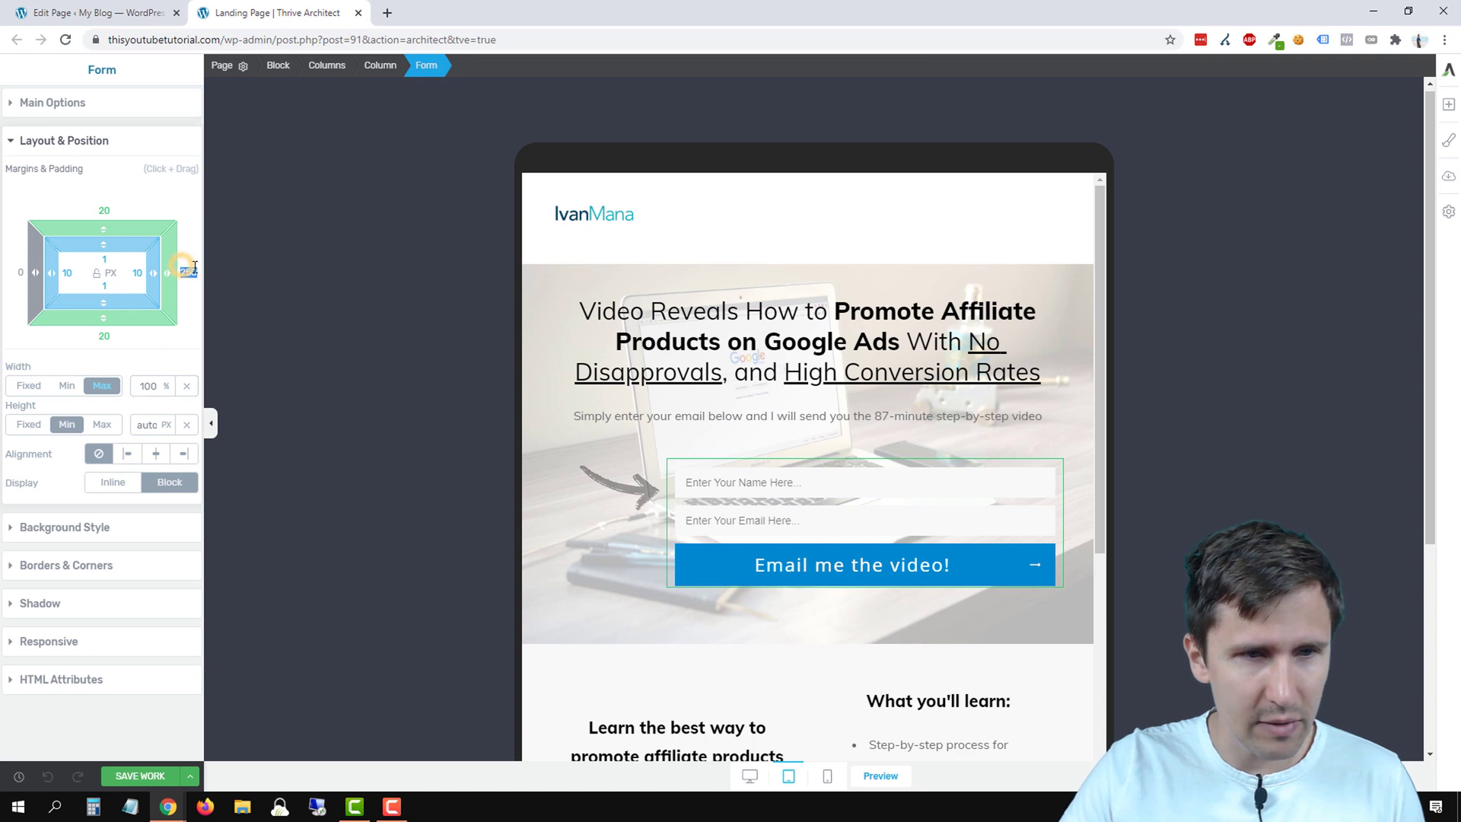
text(2)
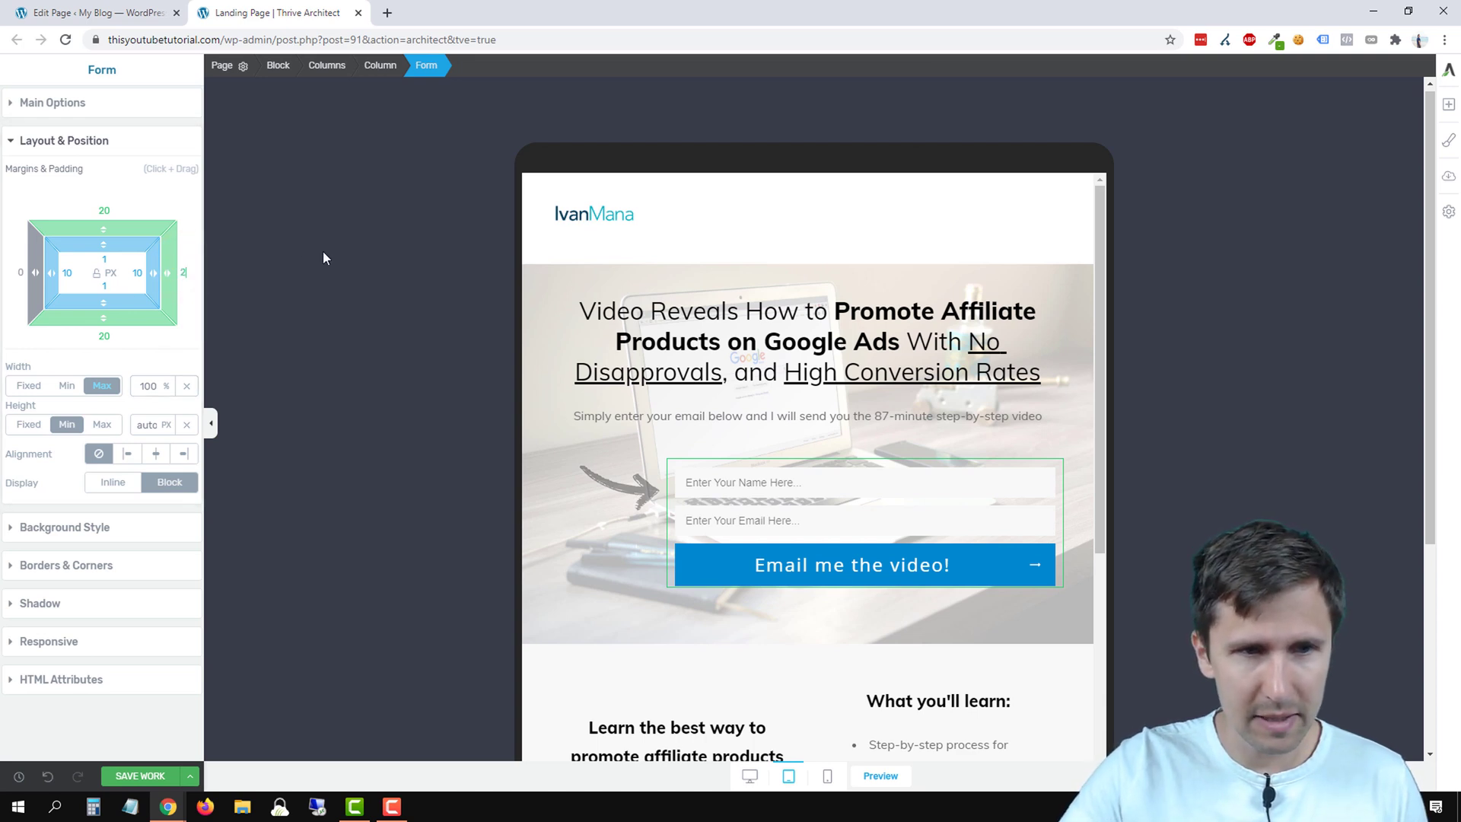
text(0)
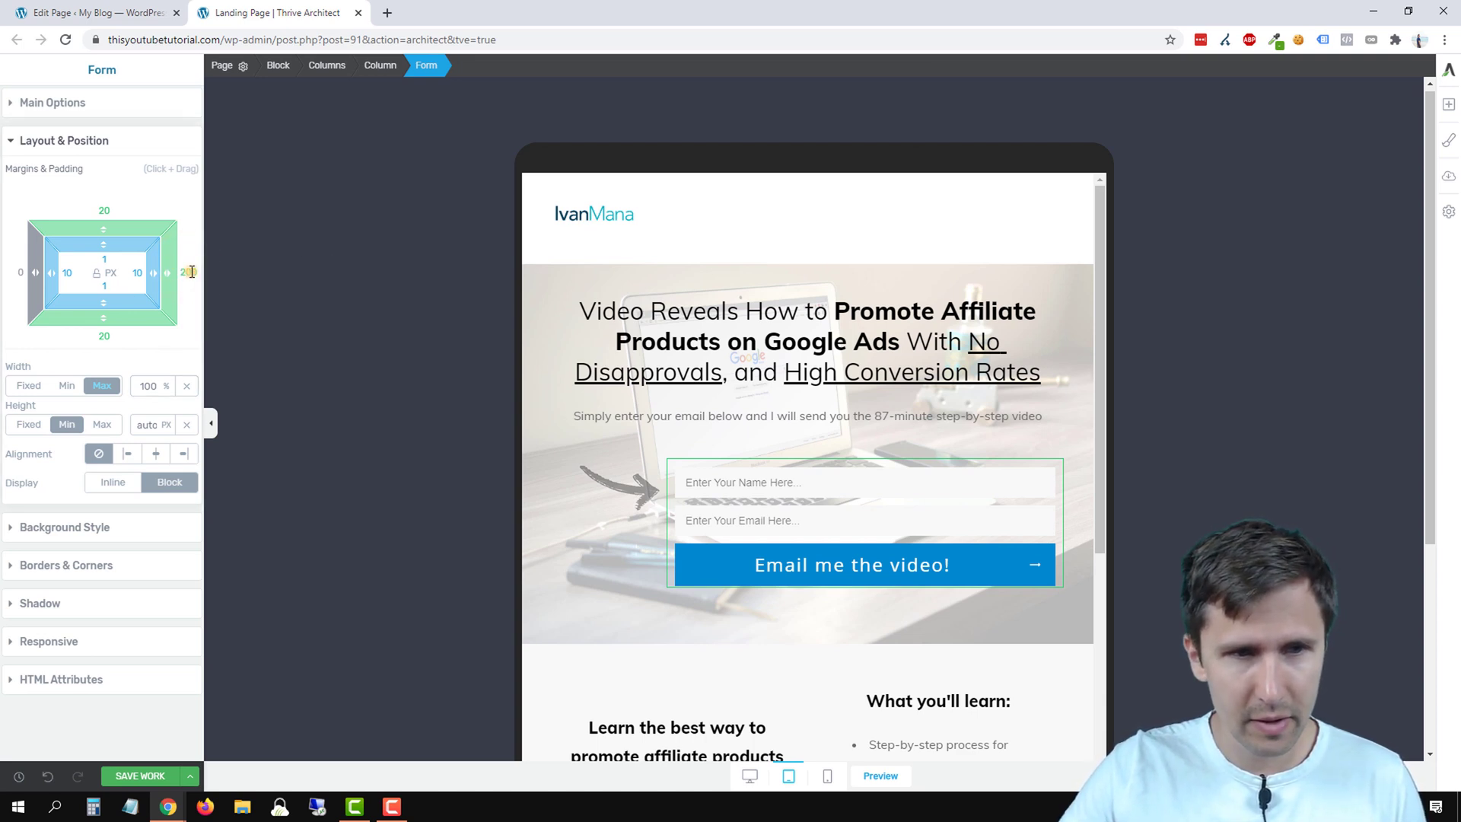
text(100)
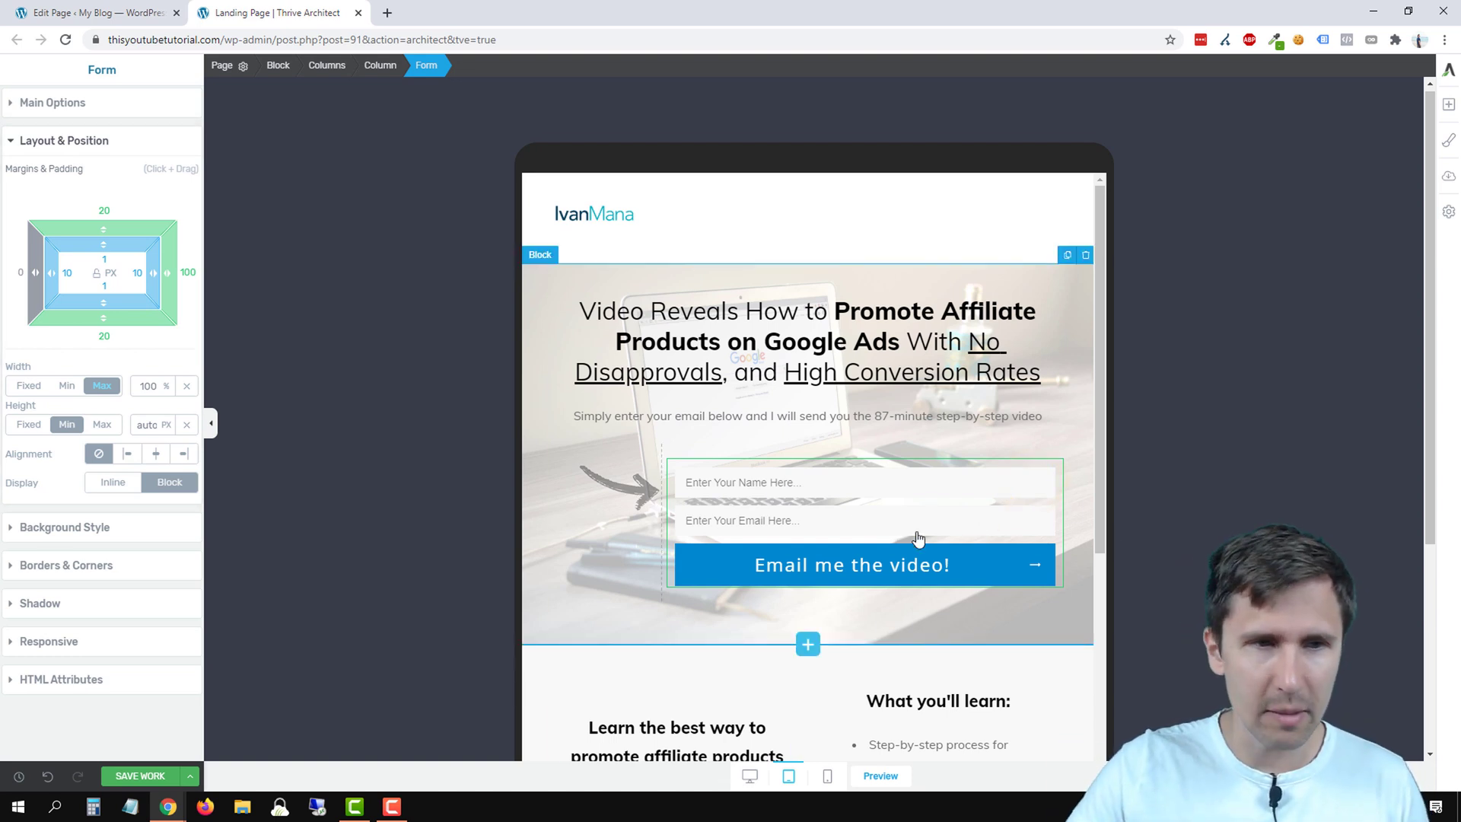
Step: Try right paddings of 125 and 150 px on the form in the tablet view, and restore the padding to 10 px
drag(154, 275, 4, 283)
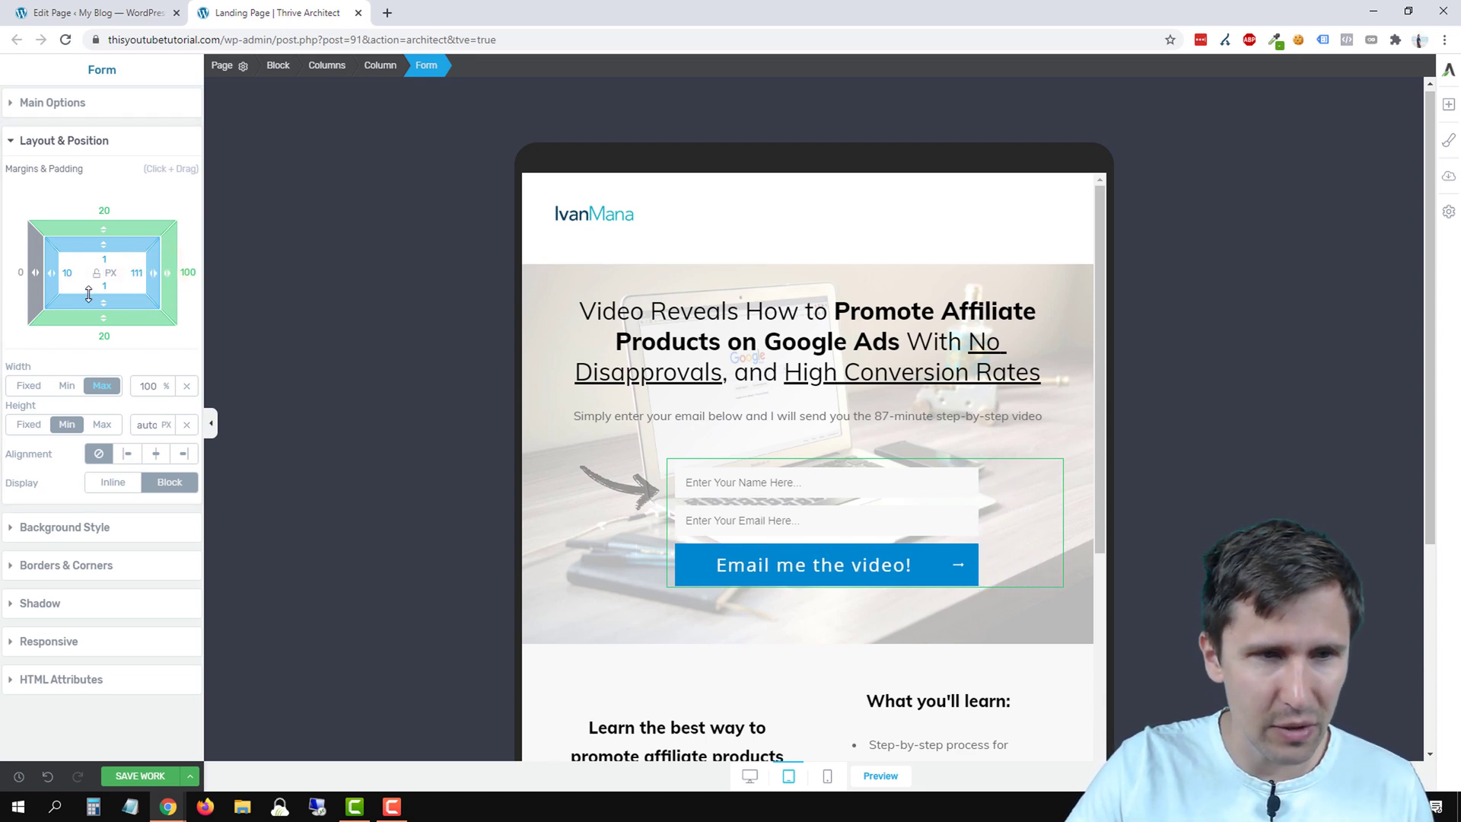
click(749, 775)
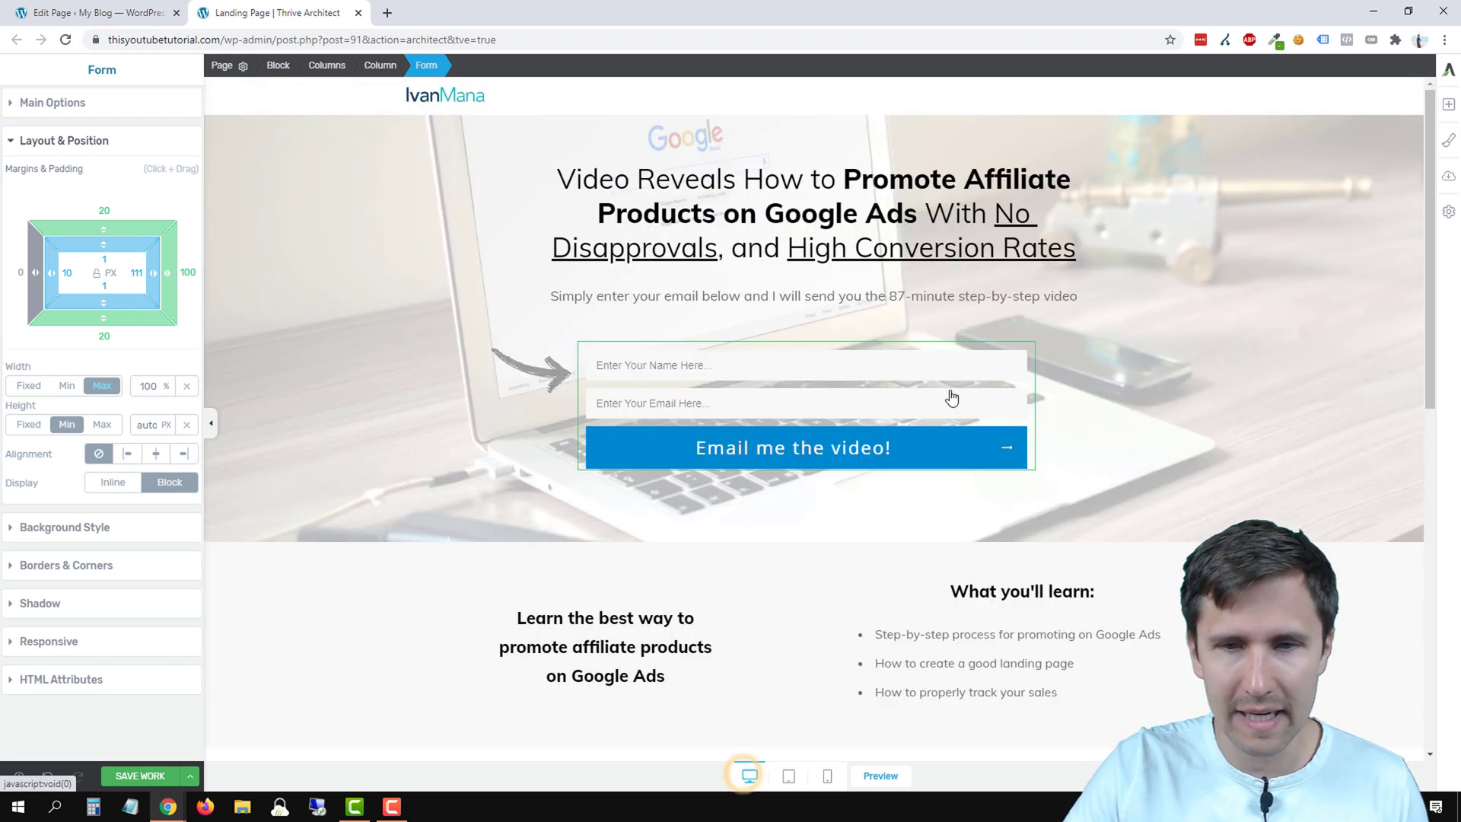
click(785, 778)
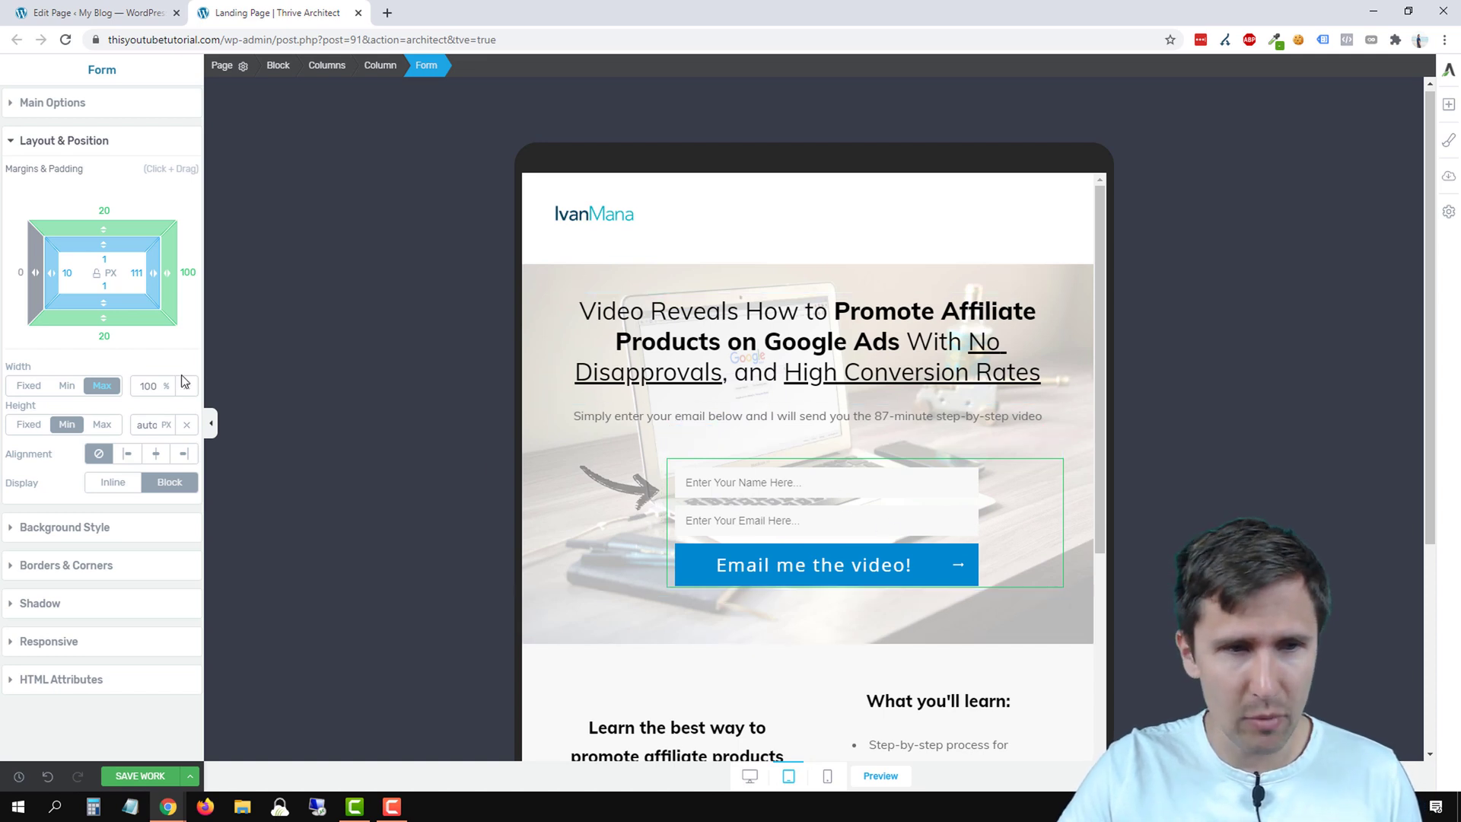
text(125)
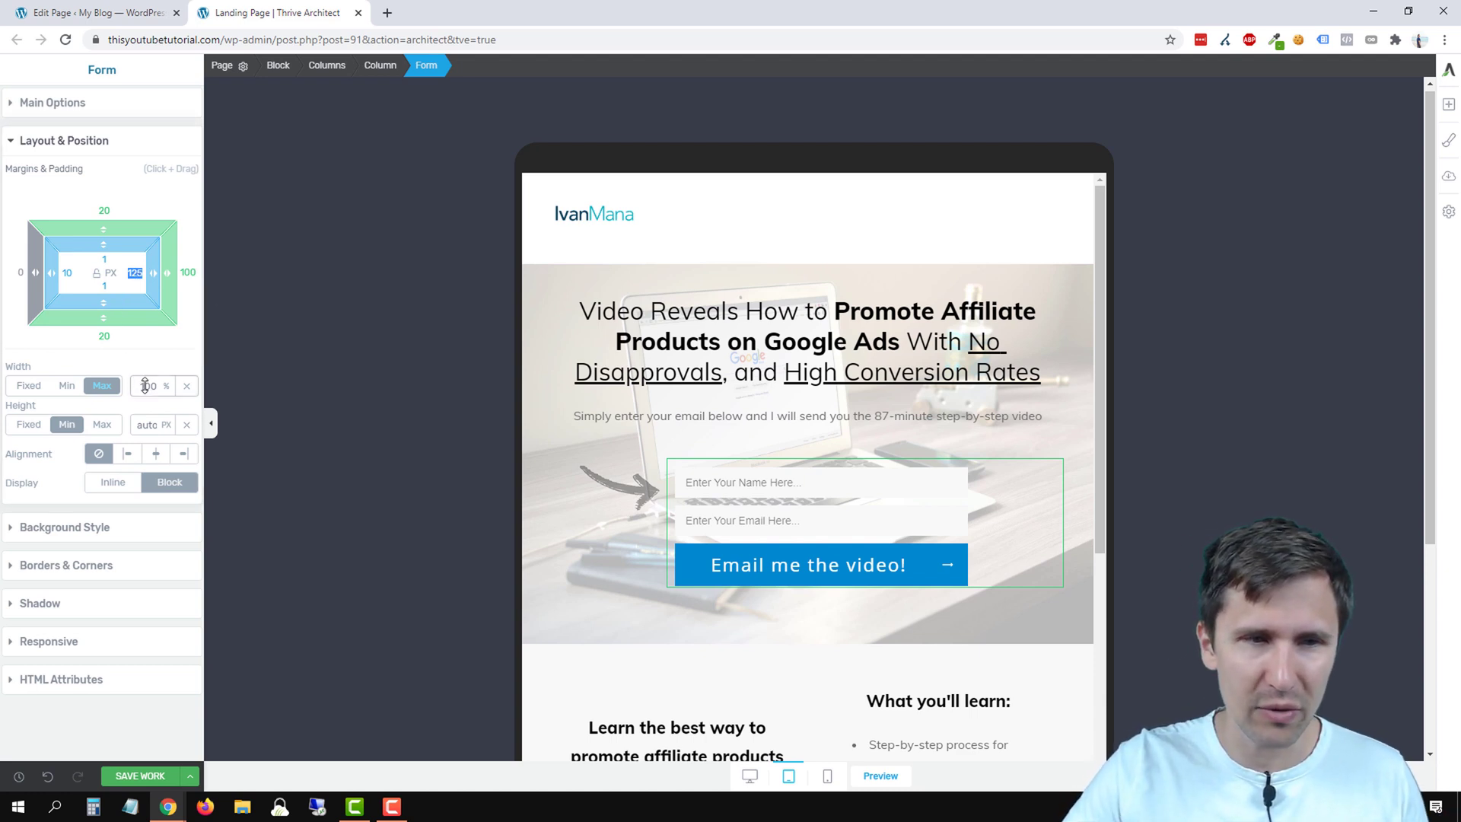
text(1)
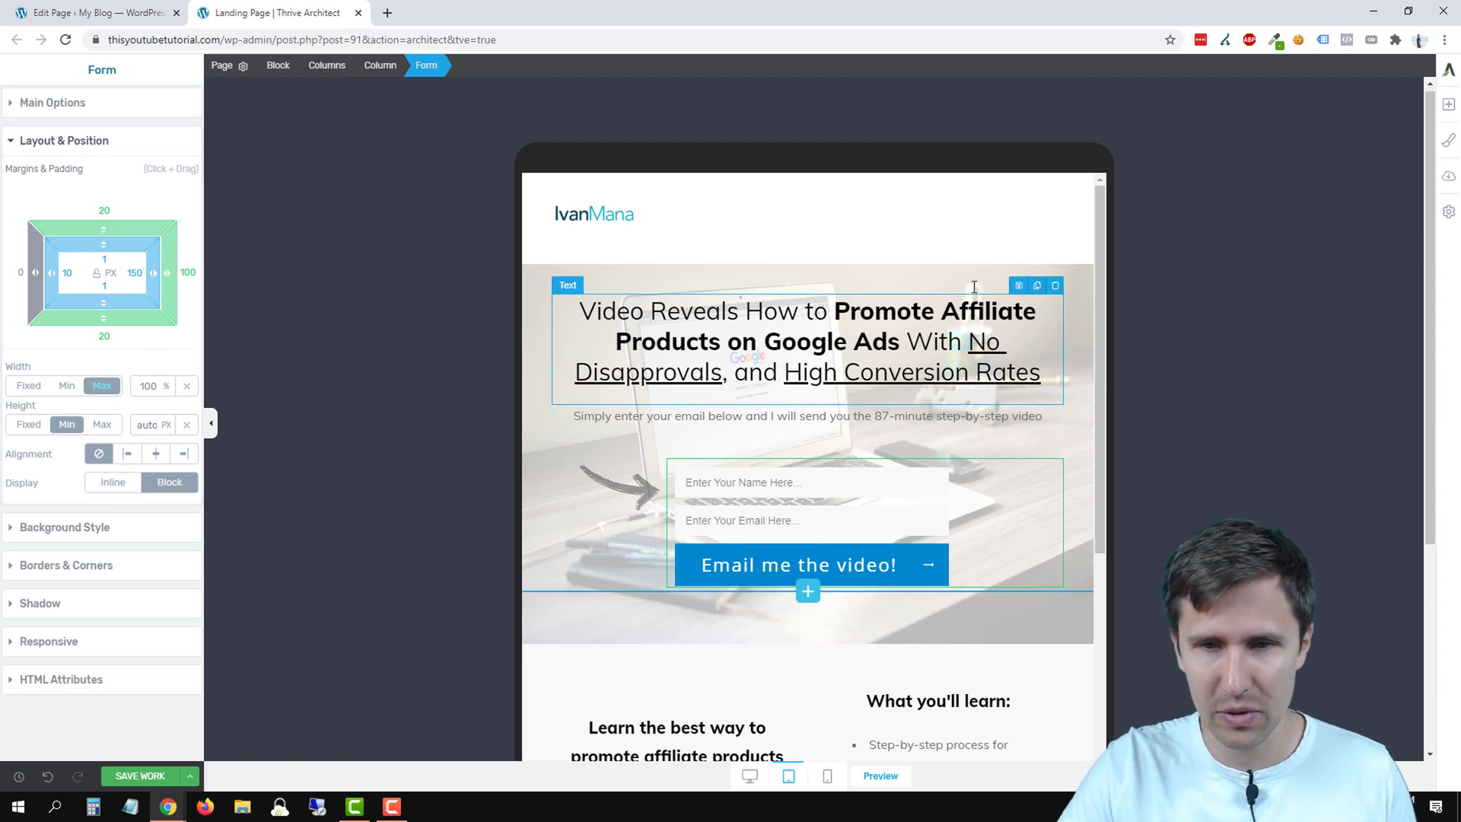
click(880, 251)
click(981, 434)
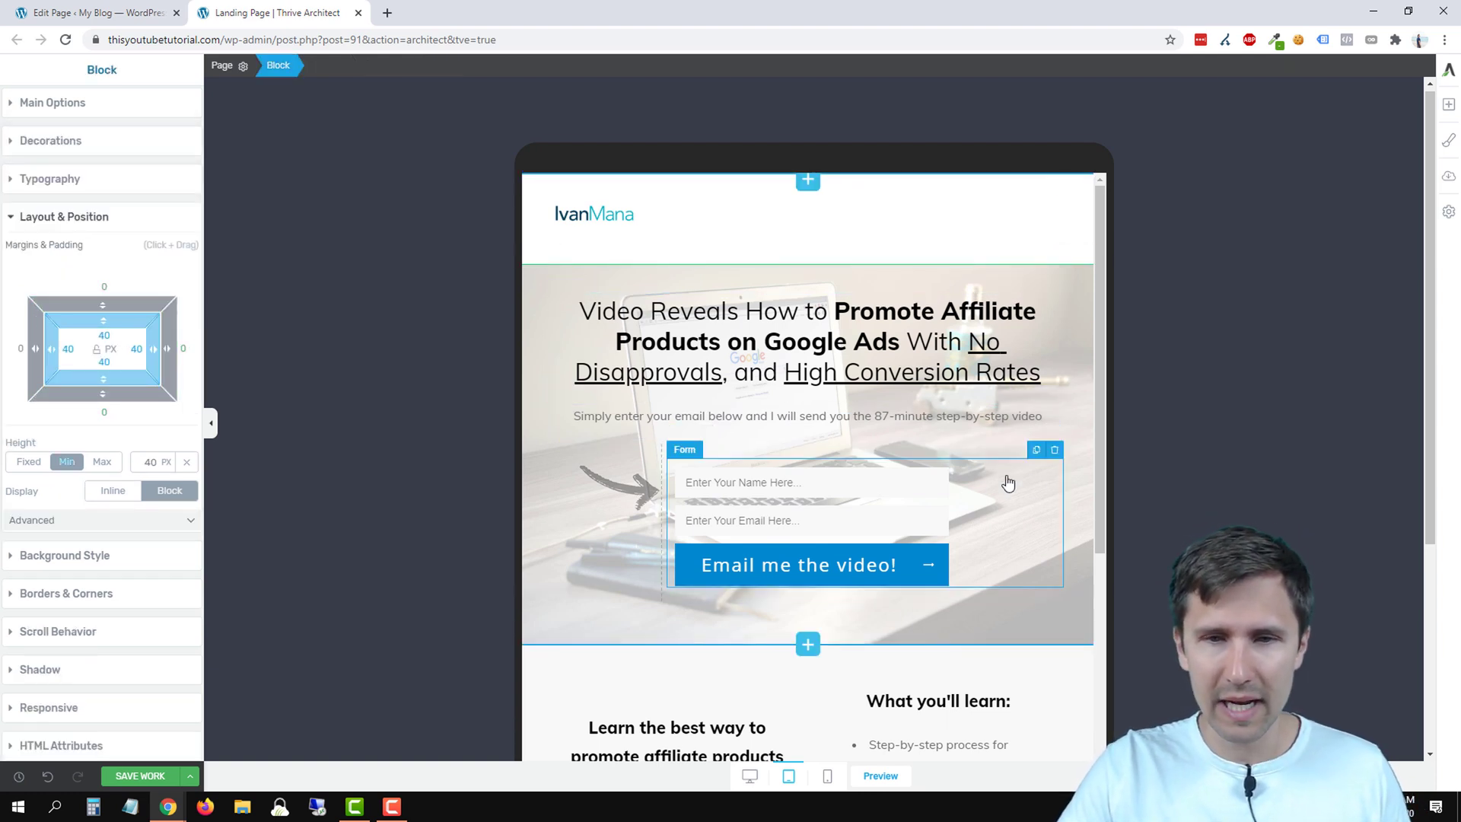
click(910, 525)
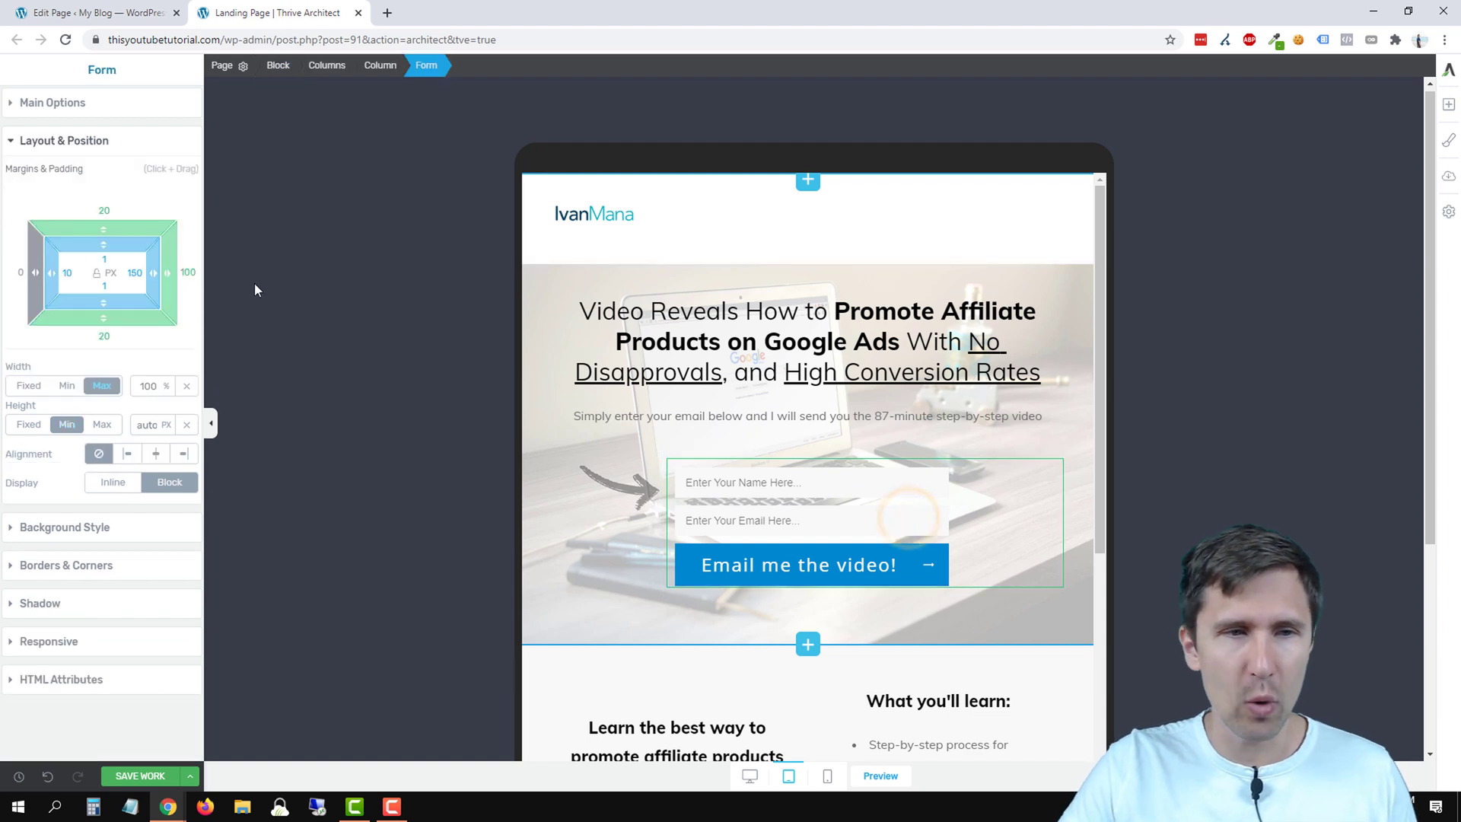
text(10)
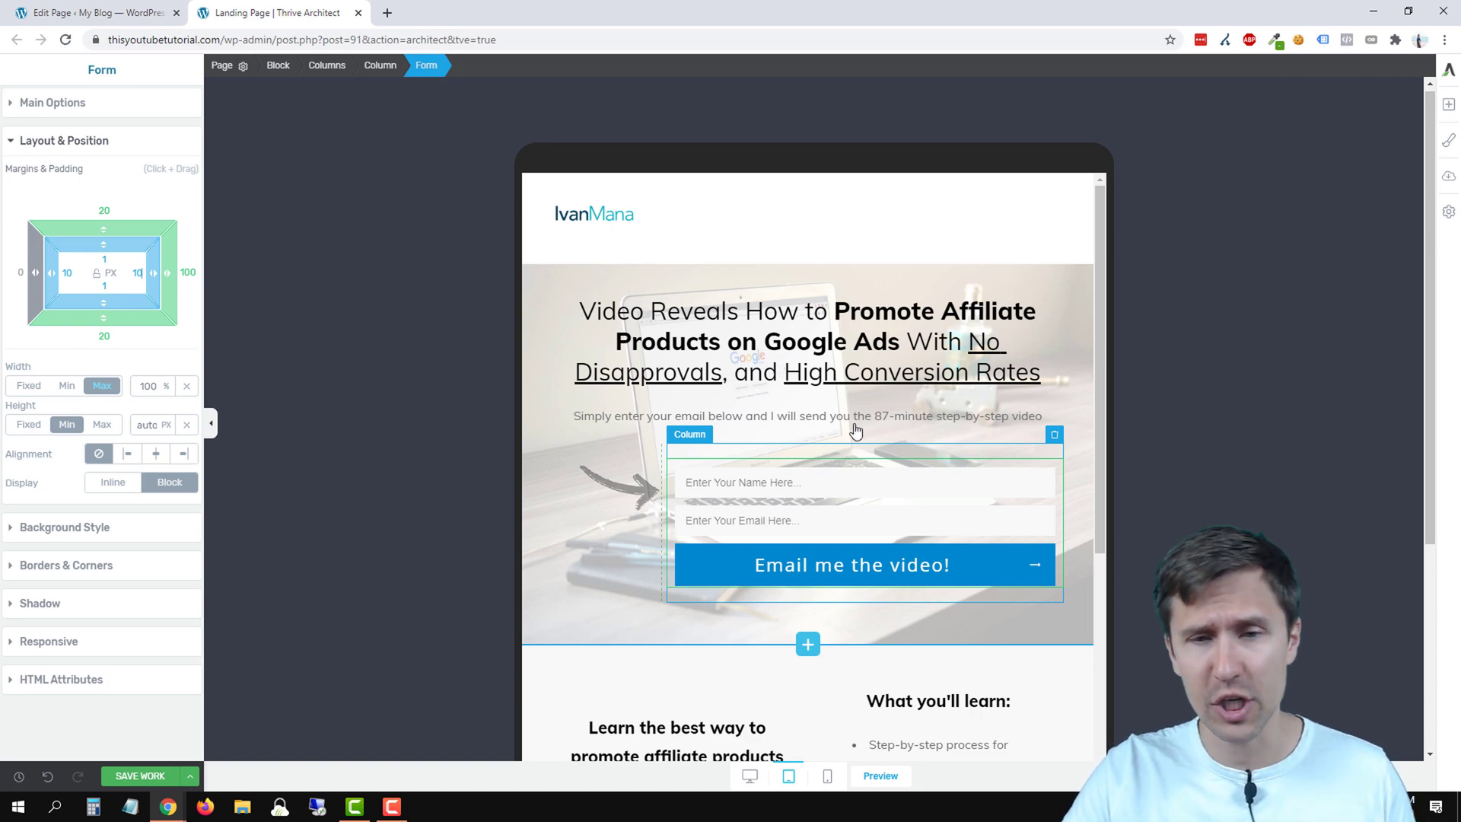
Step: Compare the form area in the desktop, tablet and mobile views
click(746, 783)
click(788, 776)
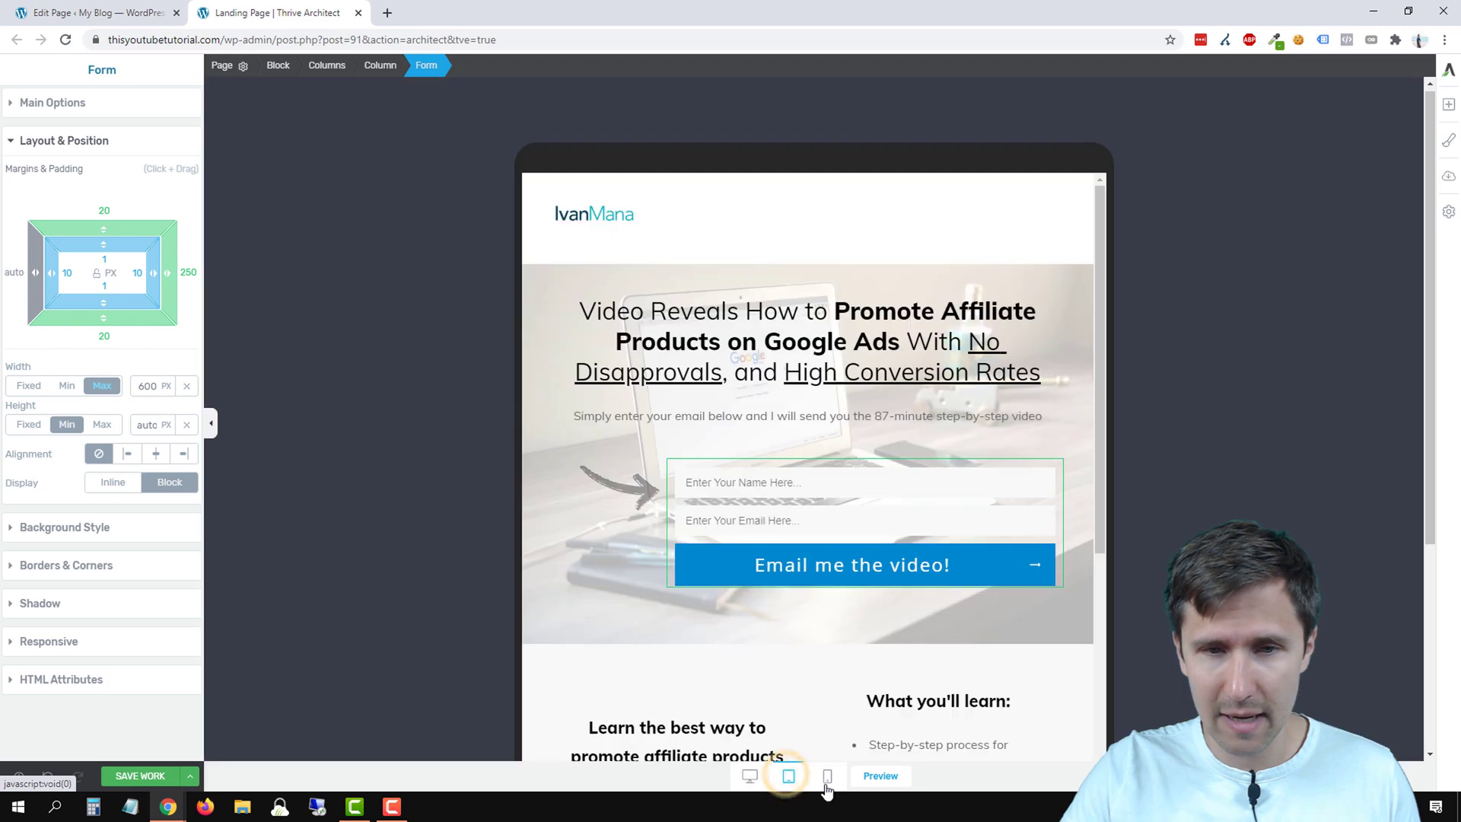
click(827, 780)
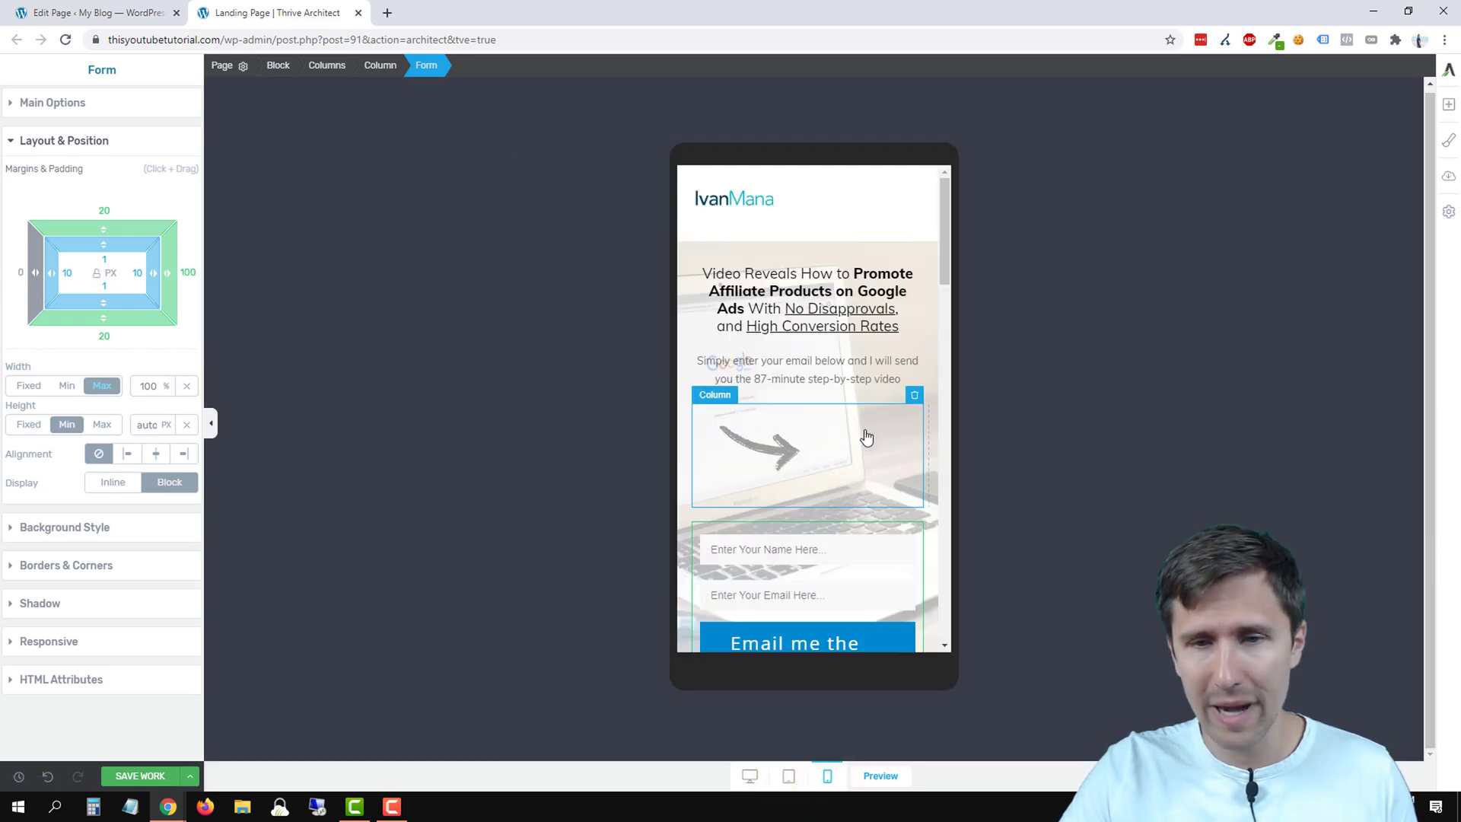
scroll(837, 487, down, 1)
scroll(791, 448, up, 1)
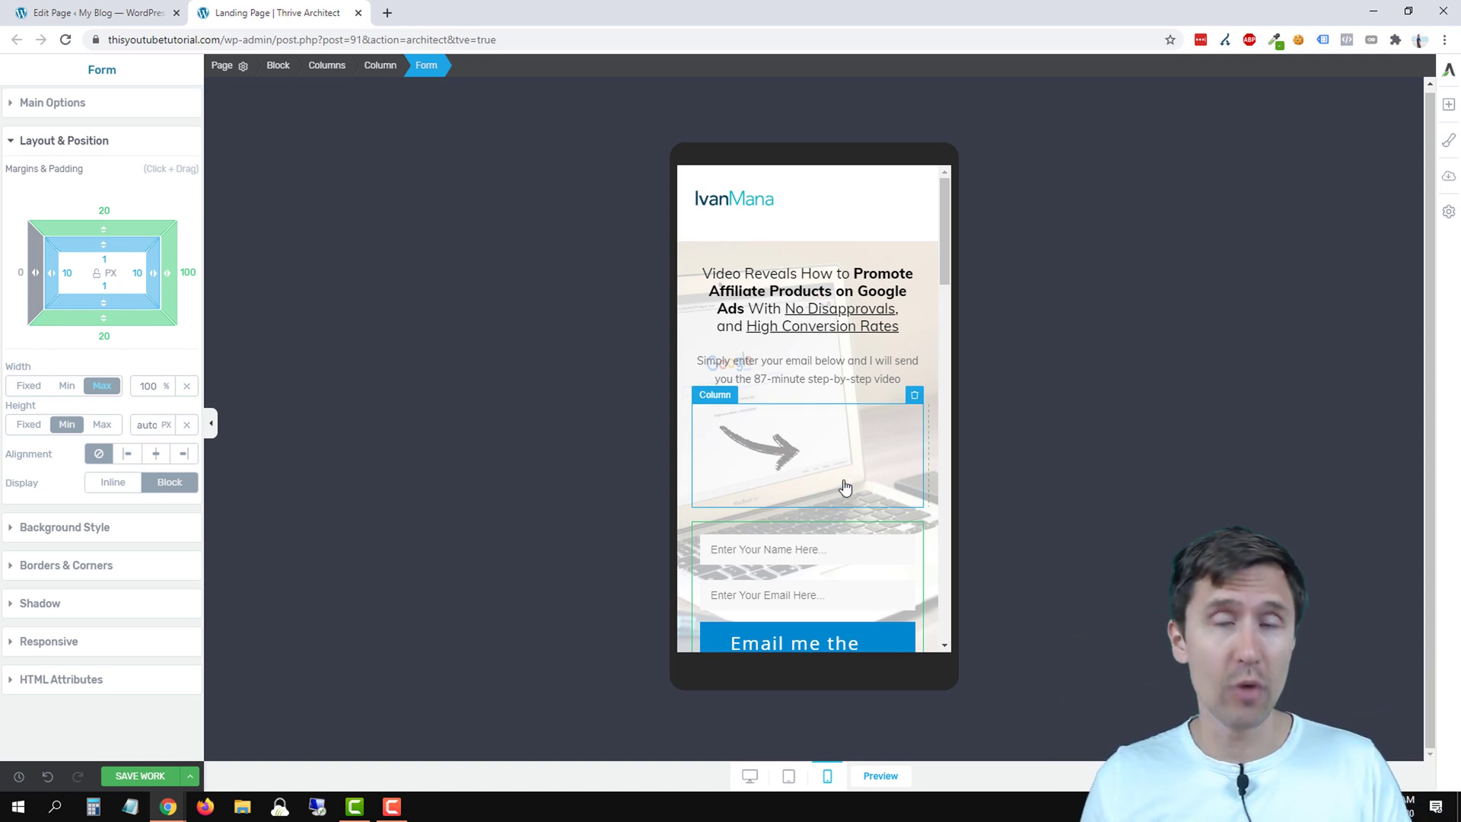
Step: Make the arrow image visible on desktop and tablet only, and check the tablet and mobile views
click(75, 641)
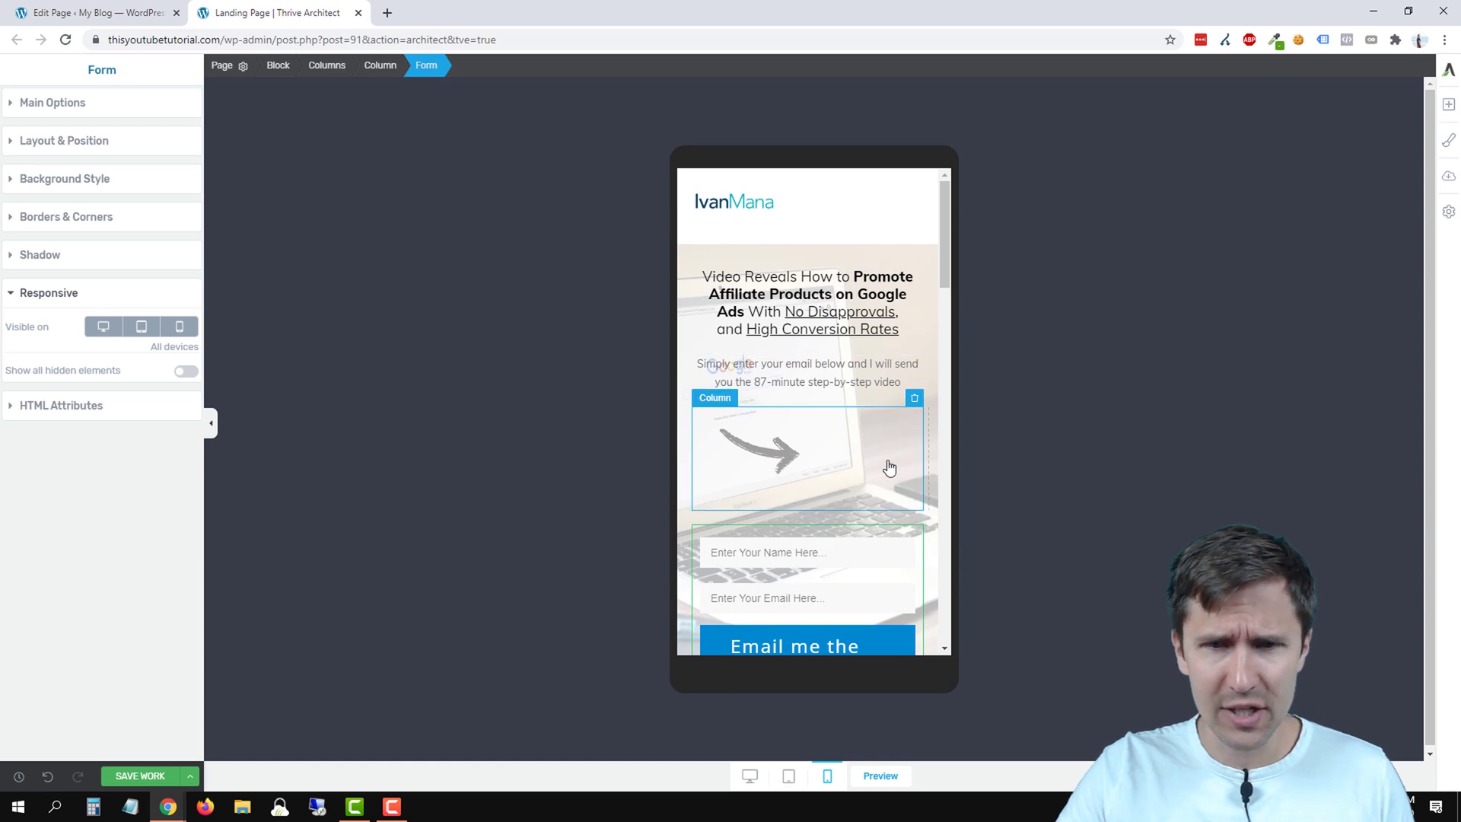
click(778, 450)
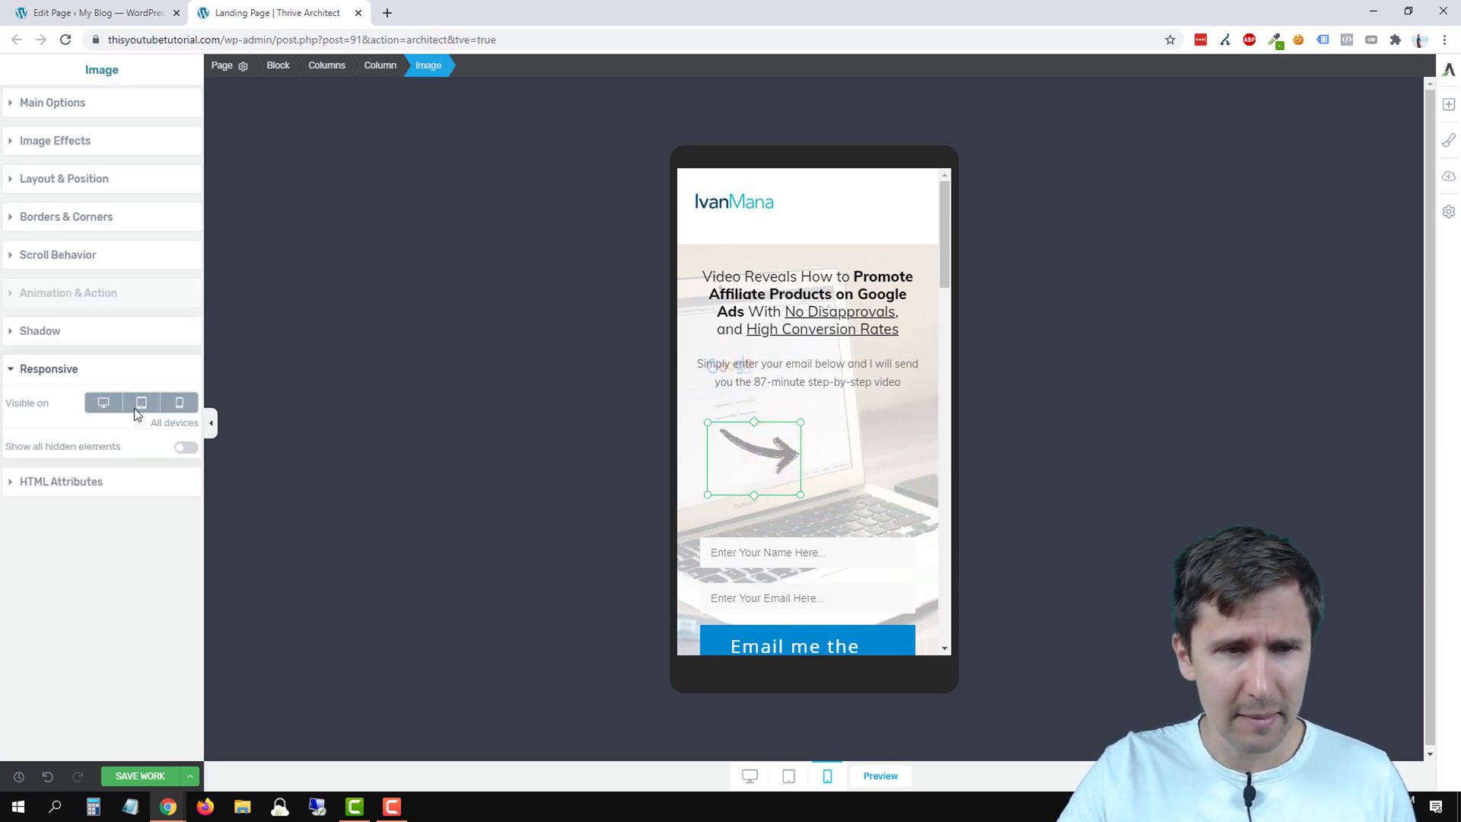
click(185, 404)
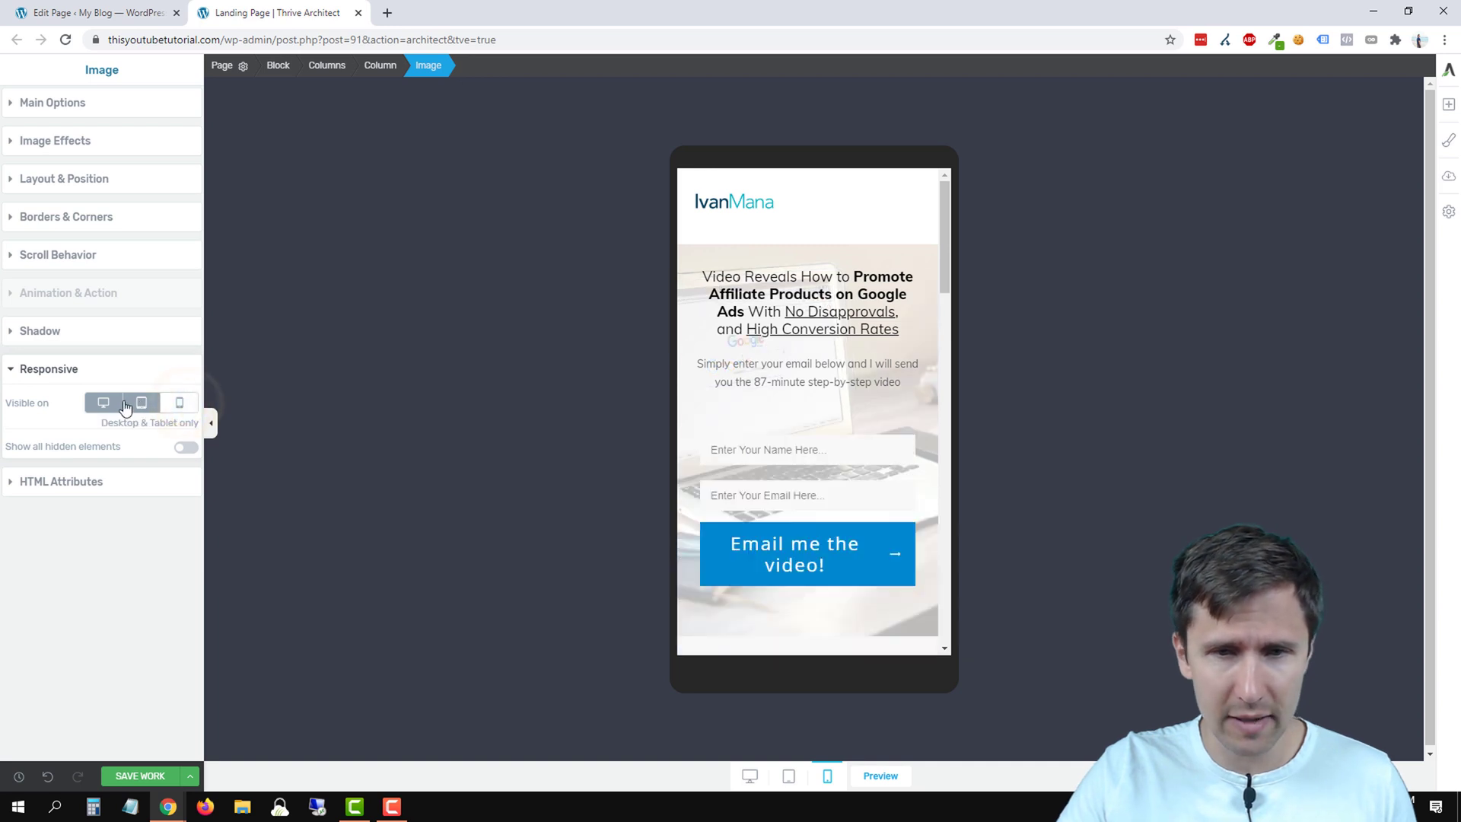
click(789, 776)
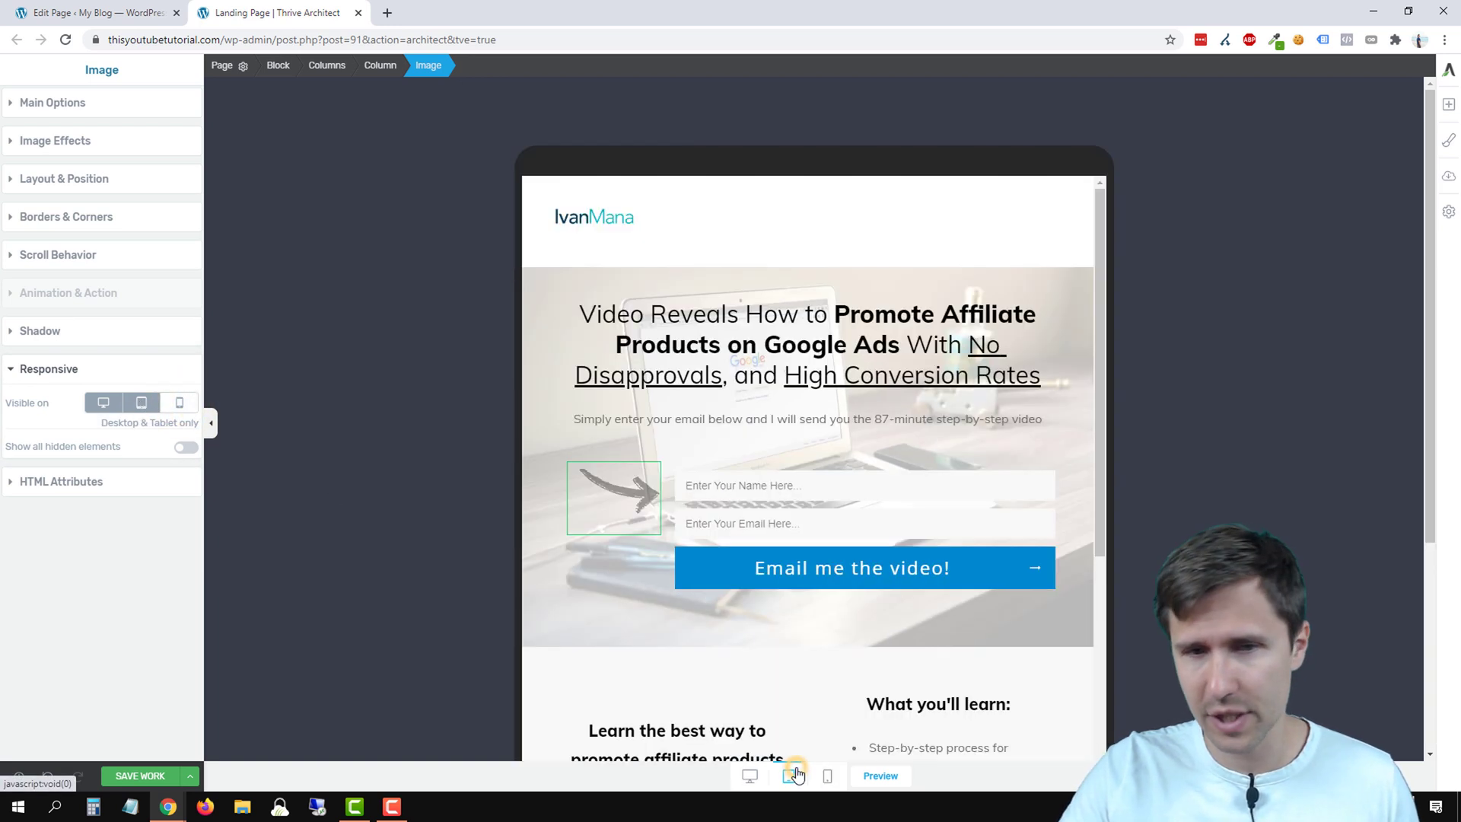
click(823, 775)
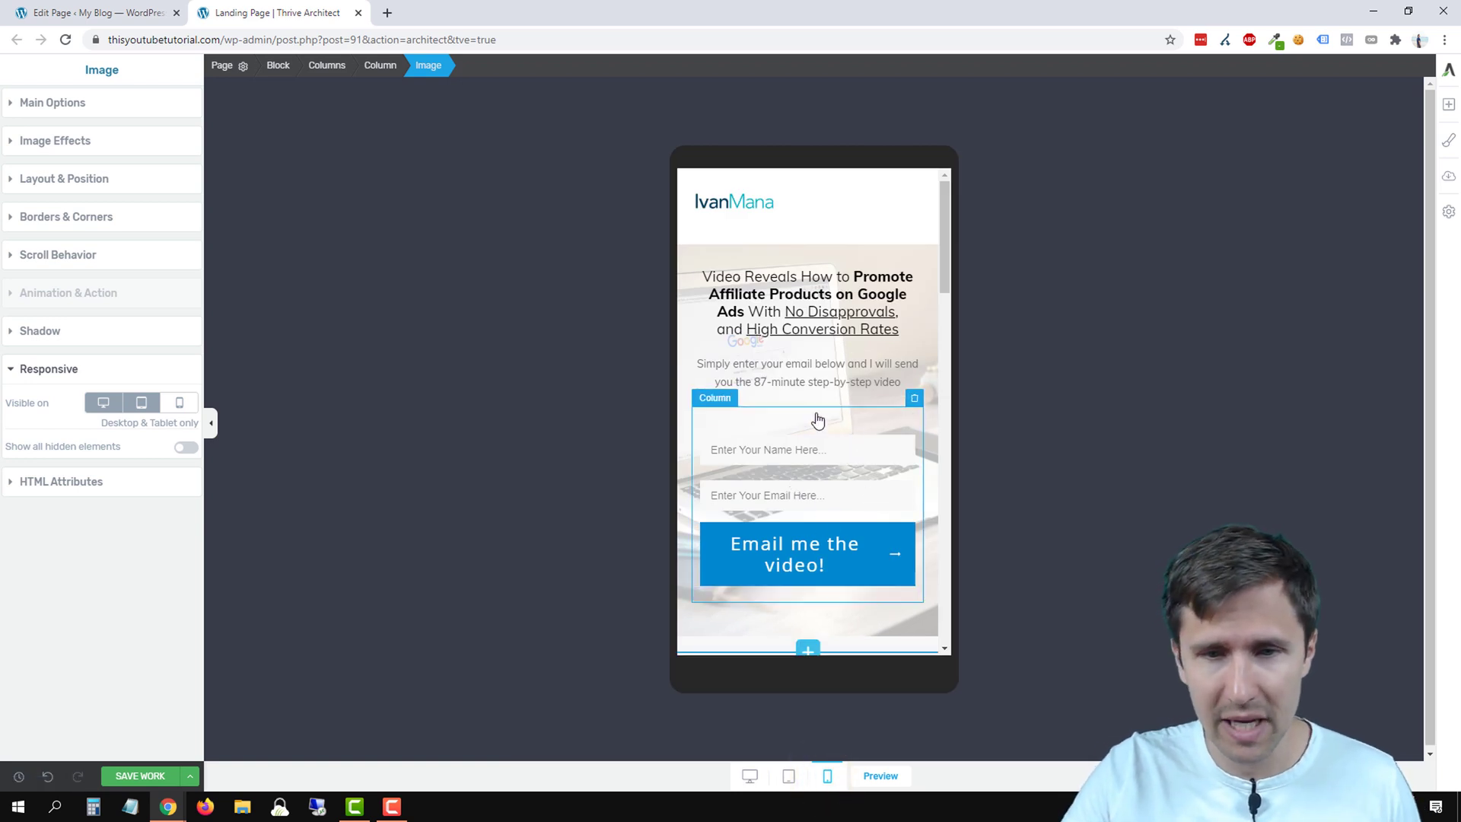
Step: Set the form's top margin to 0 in the mobile view, and check the form in the tablet and desktop views
click(855, 433)
click(73, 147)
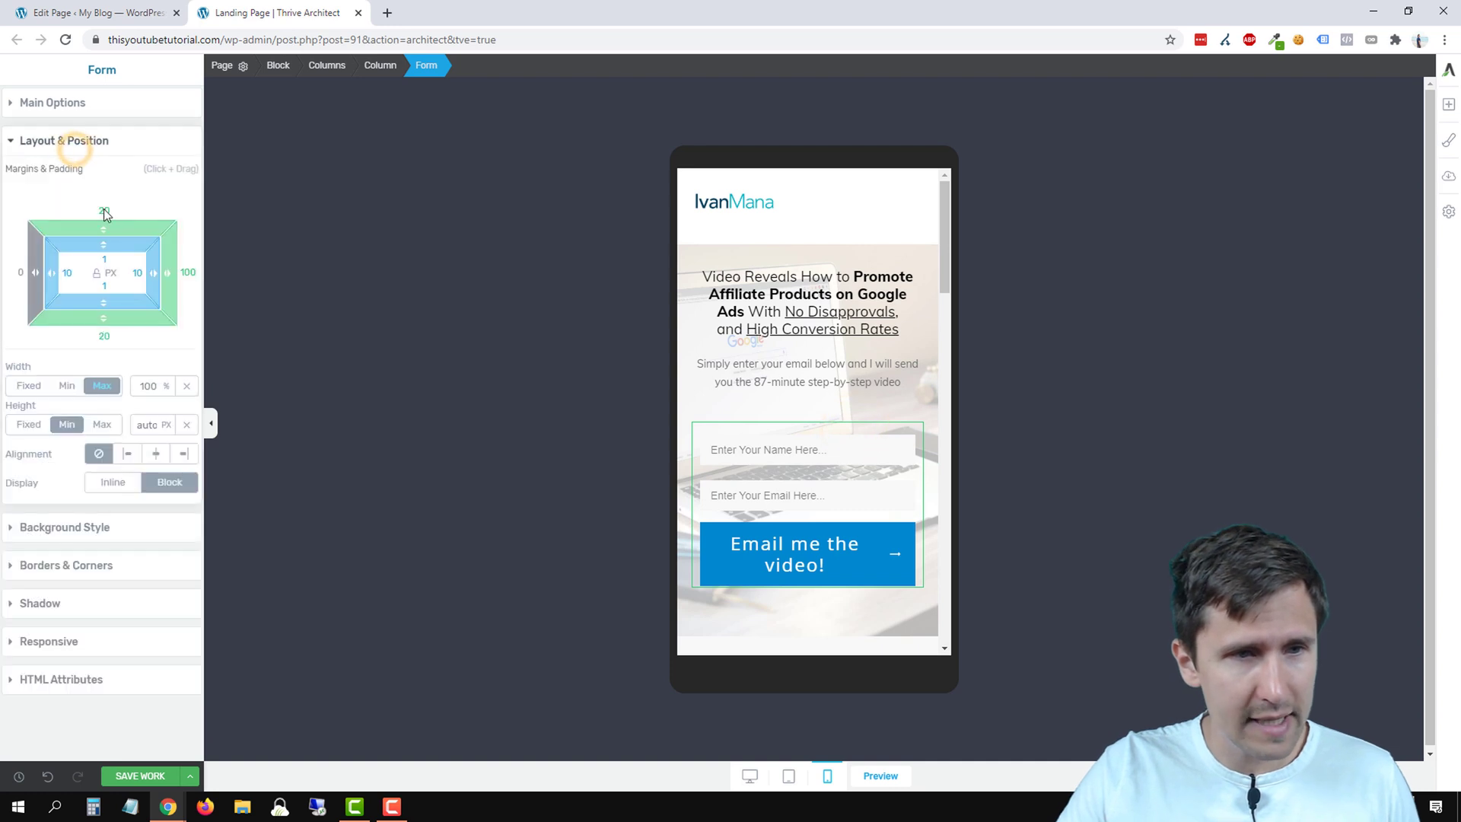
text(0)
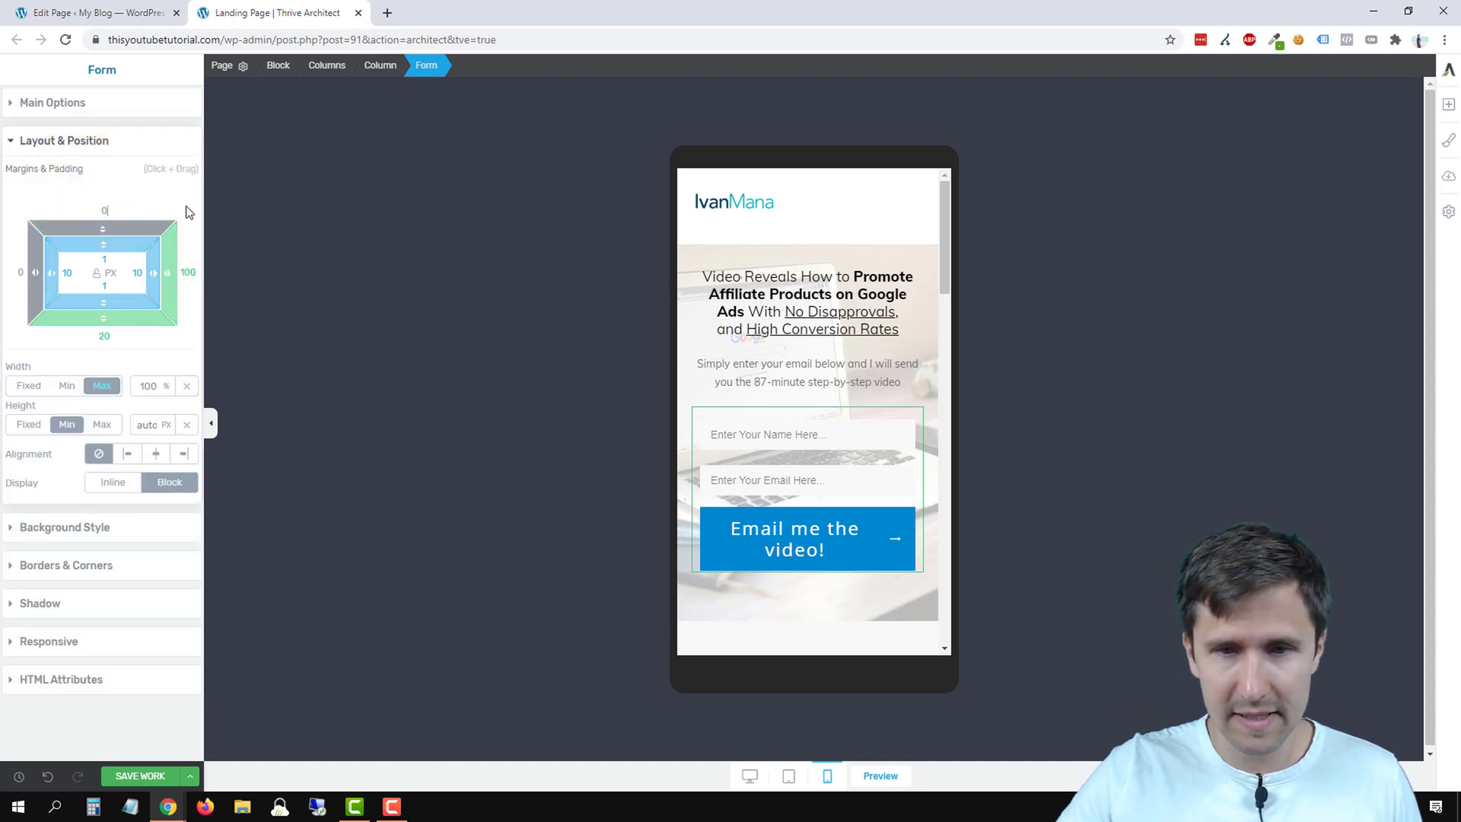
click(788, 780)
click(749, 776)
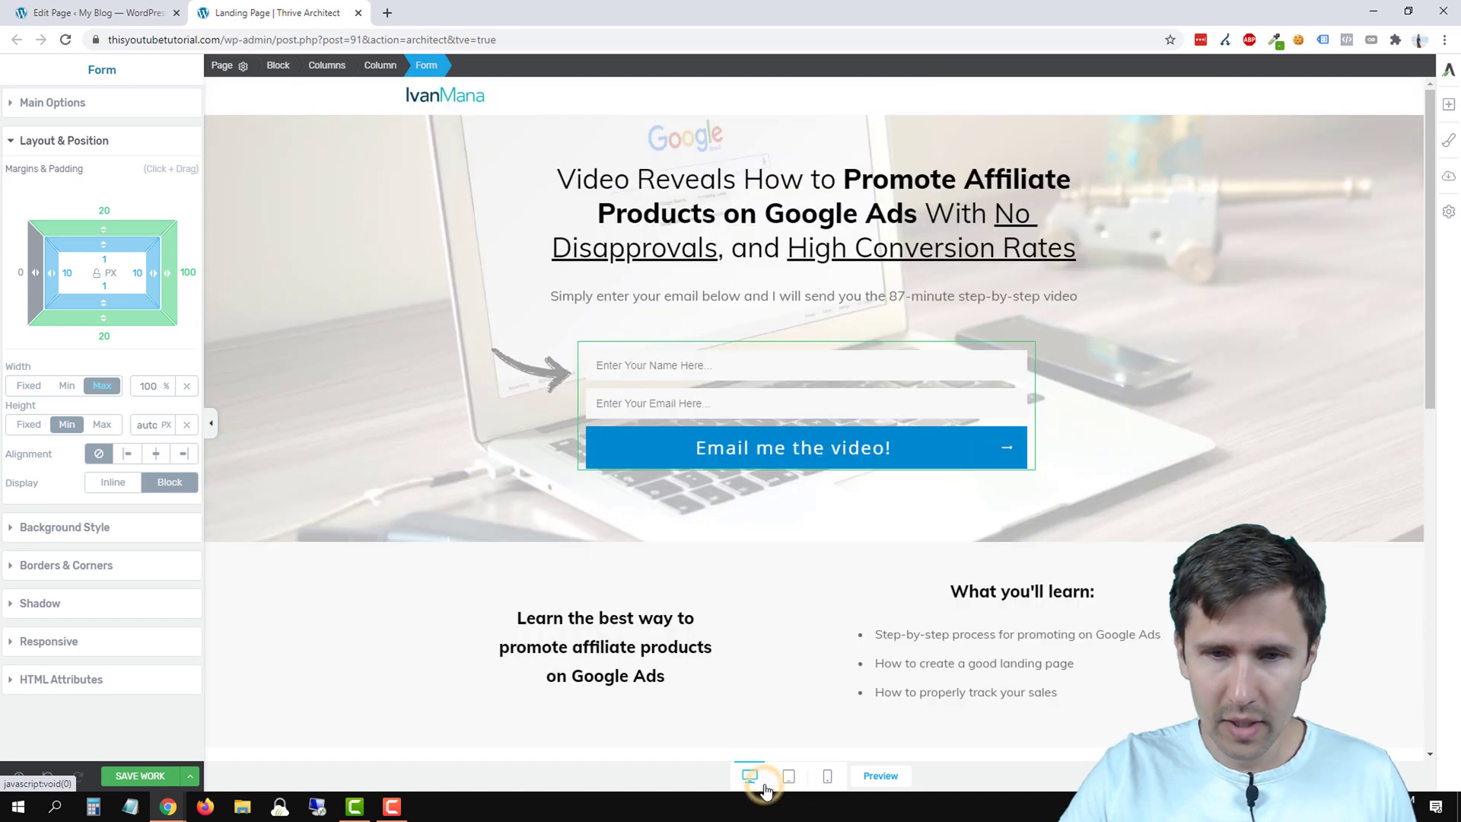
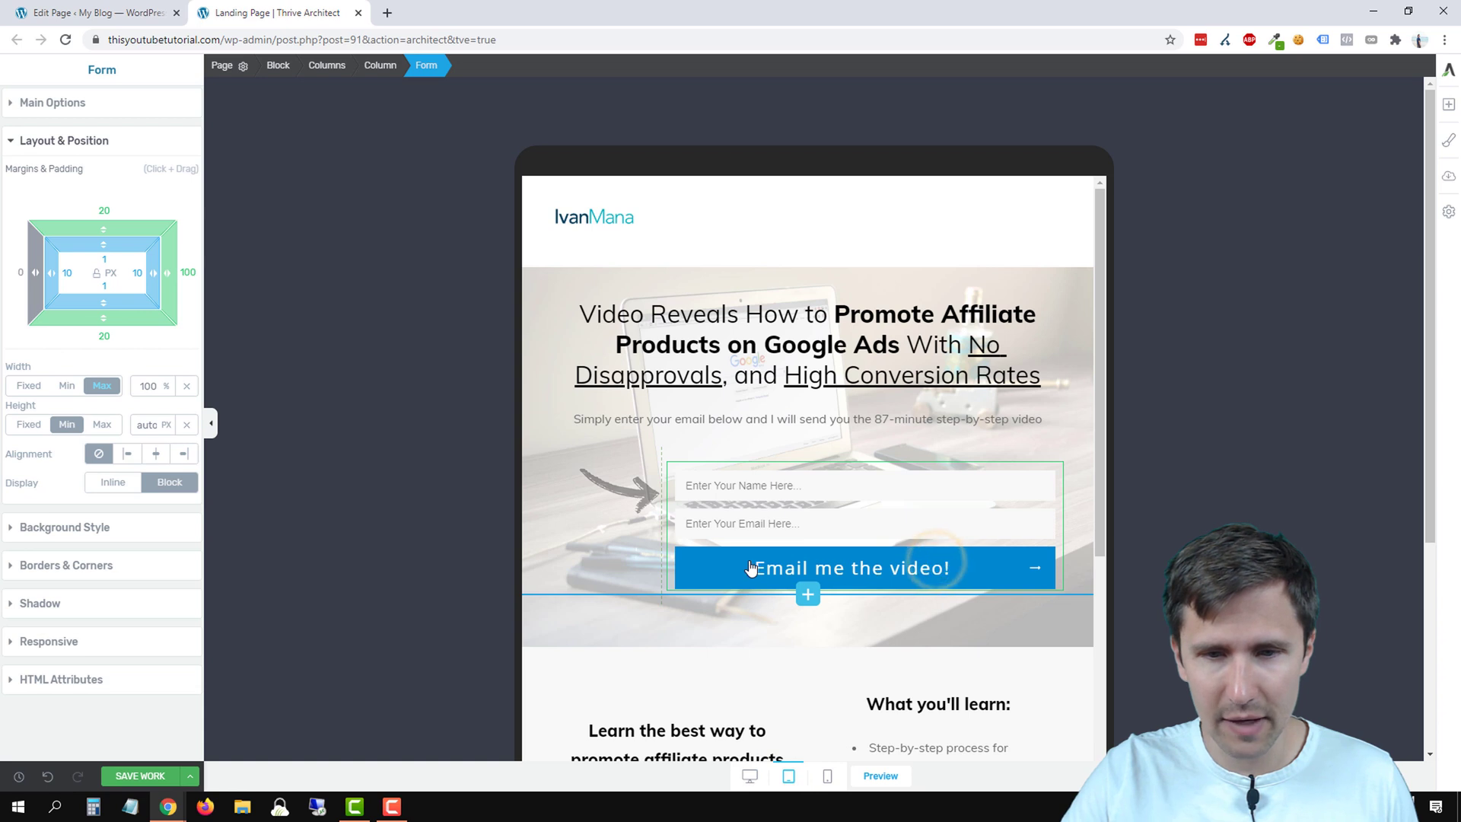
Step: Set the font size of the form's submit button text to 21 px in the tablet view, and check it in the mobile view
click(53, 102)
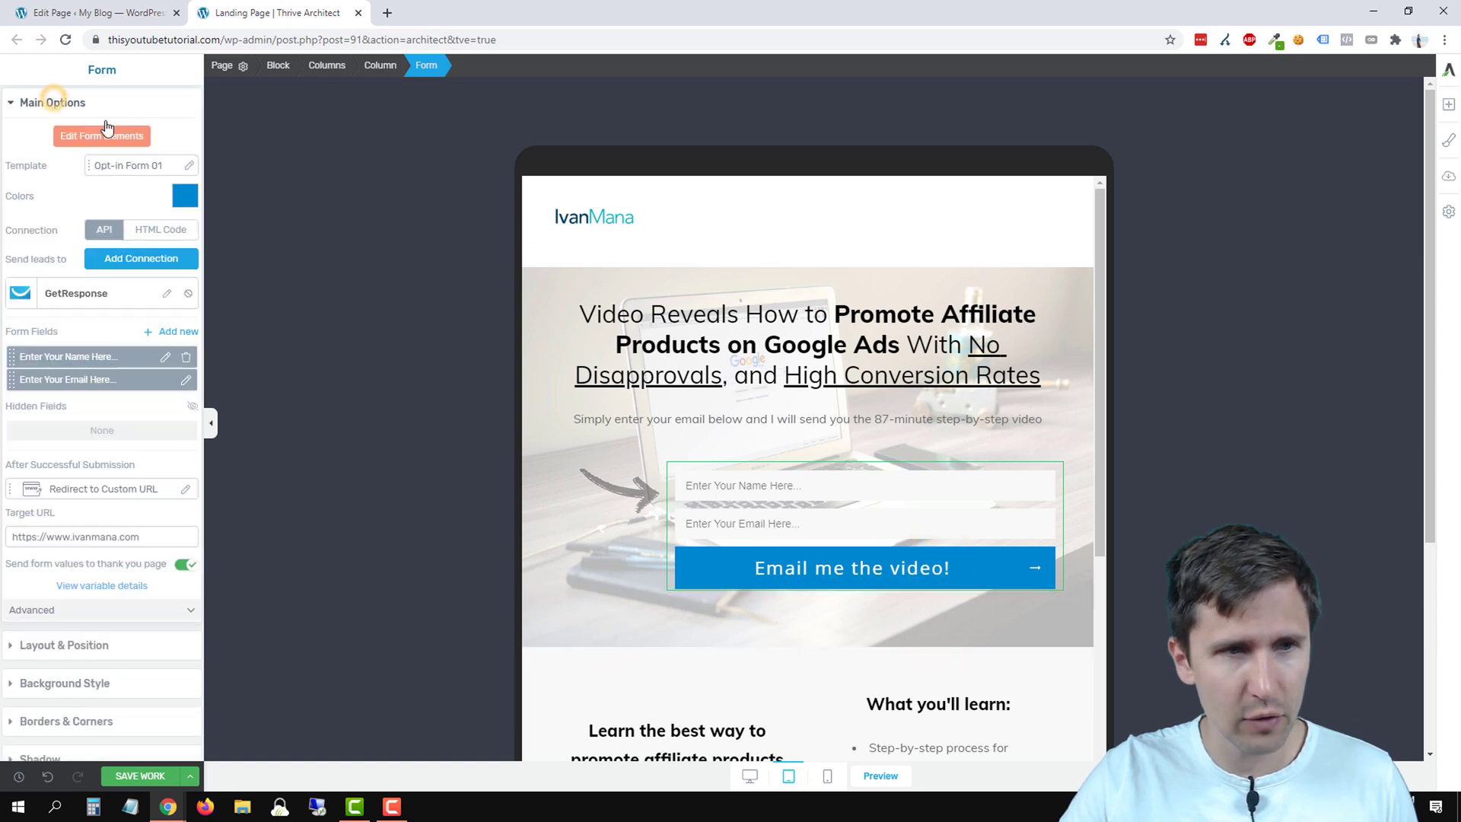
click(114, 129)
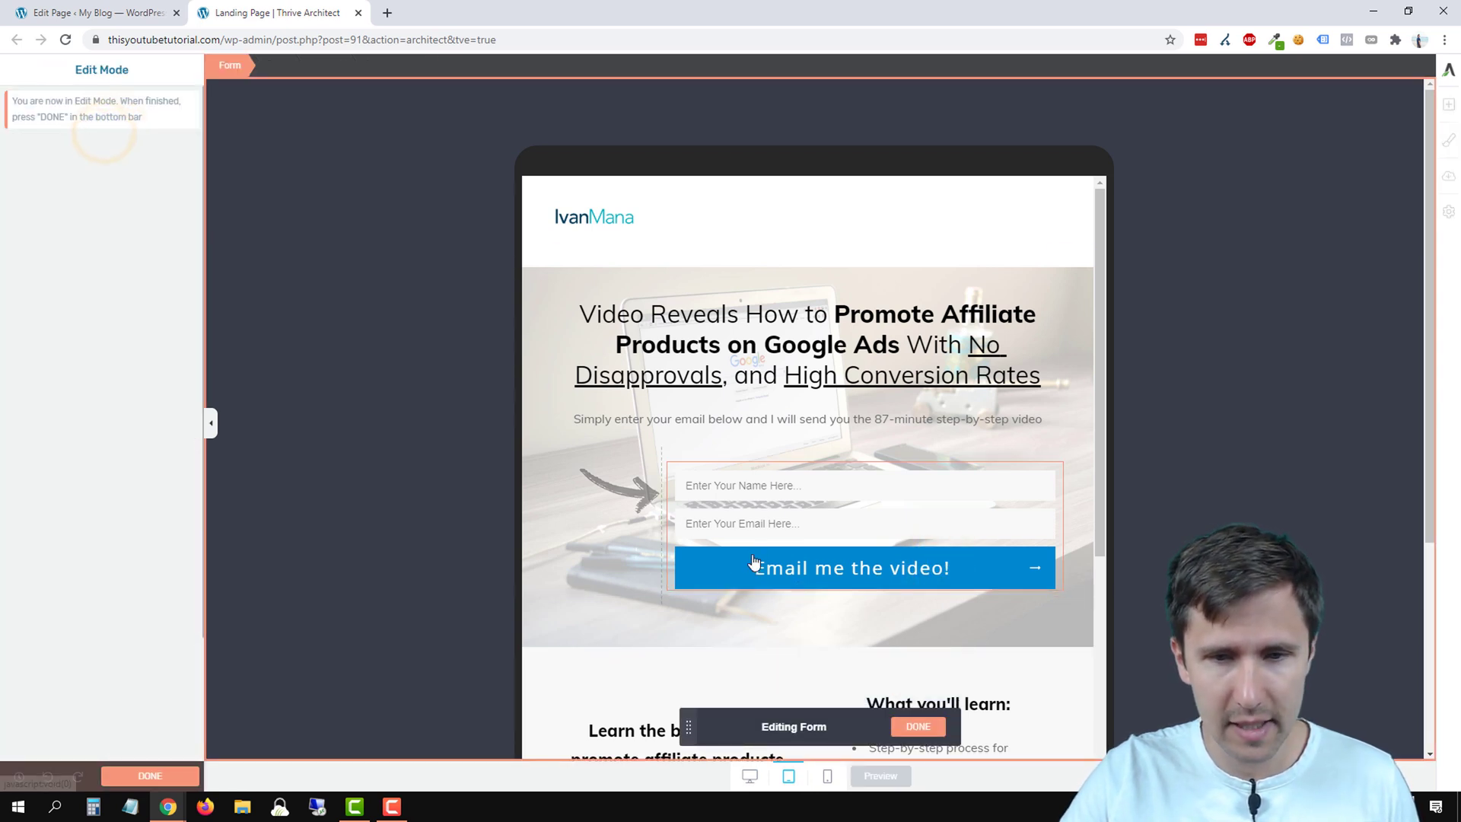
click(756, 569)
click(767, 572)
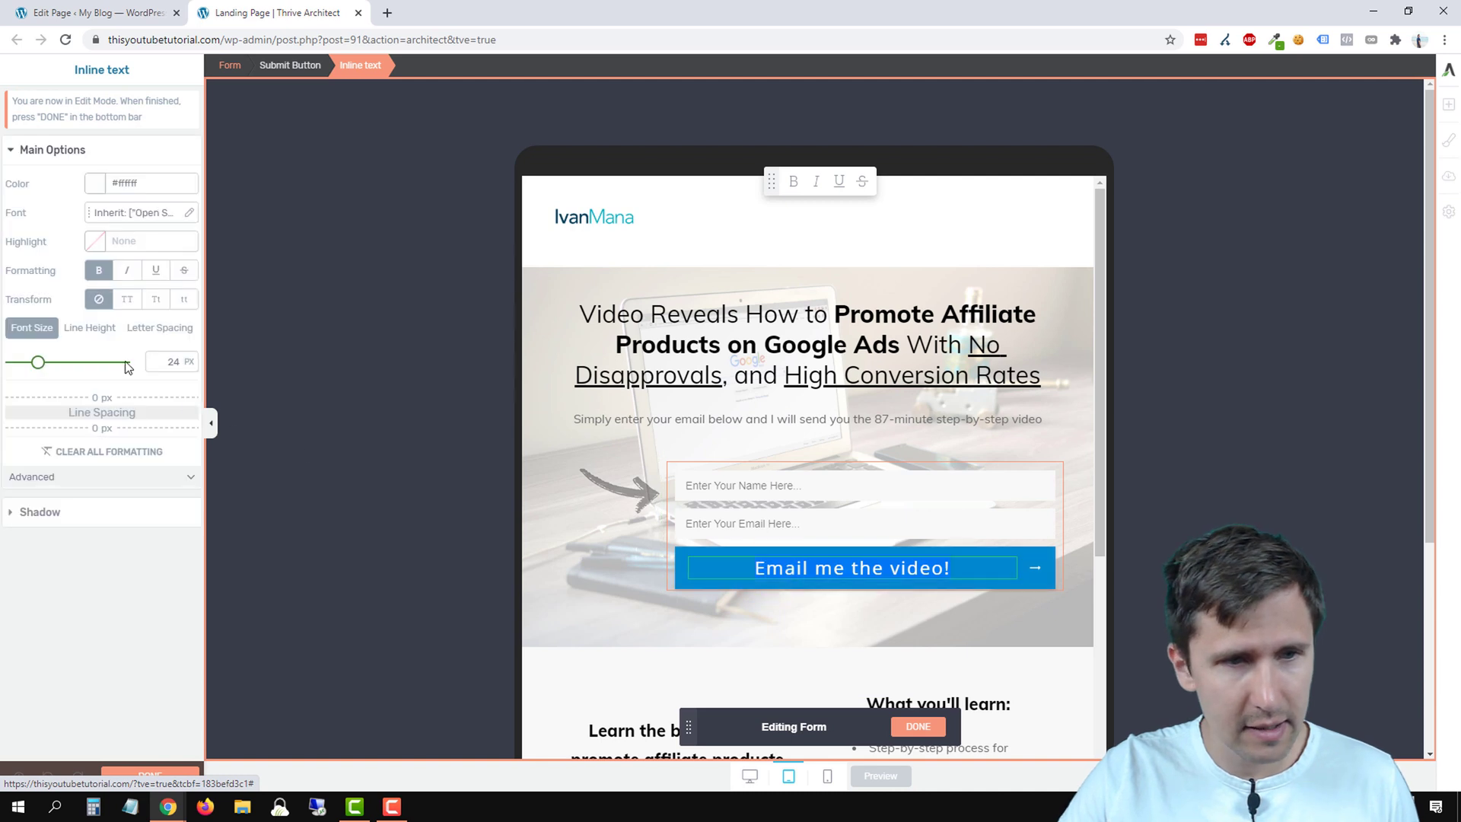
click(39, 363)
mouse_move(41, 369)
mouse_down()
mouse_move(26, 369)
mouse_move(37, 374)
mouse_up()
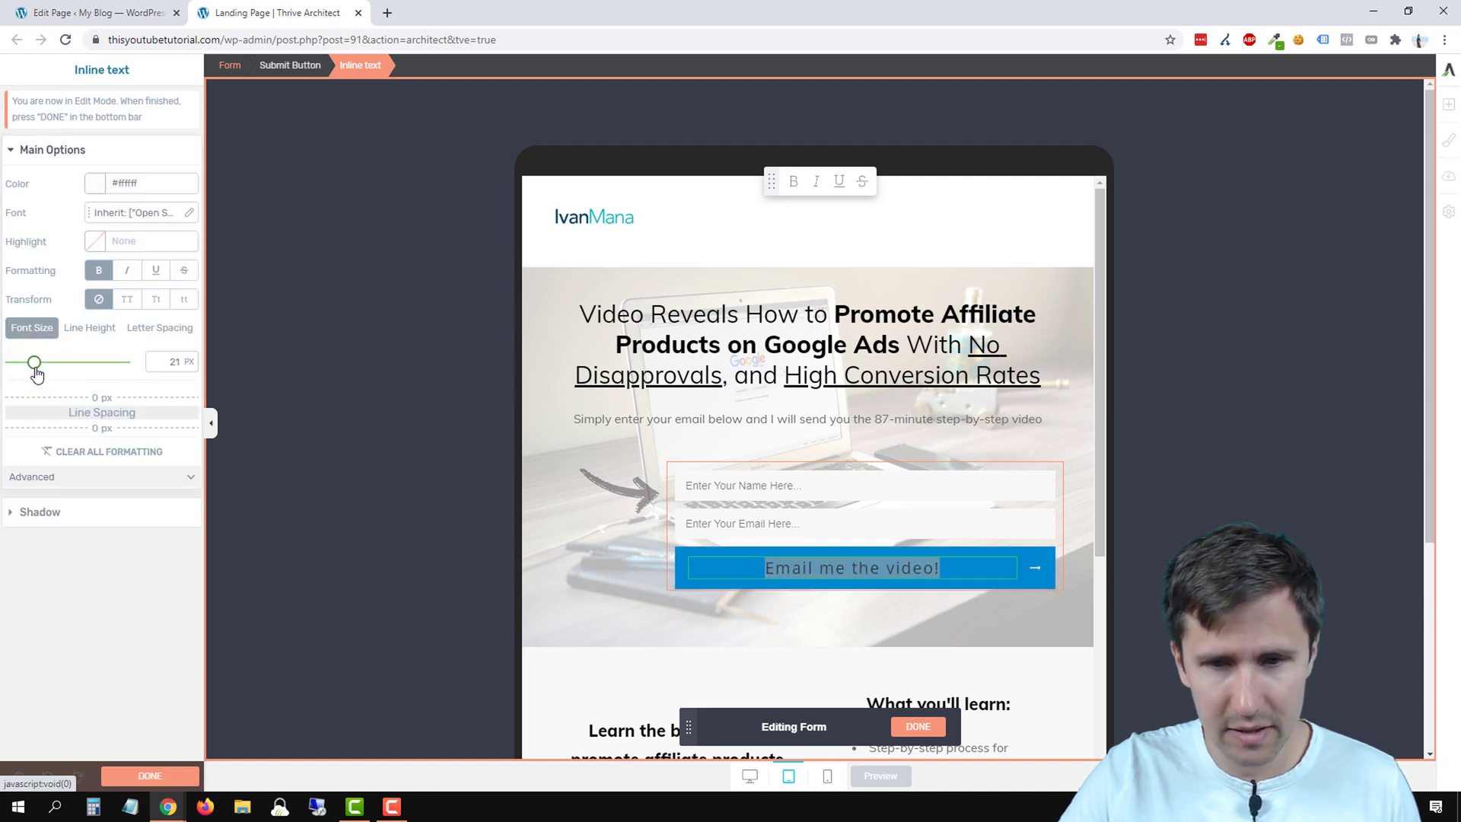
click(675, 614)
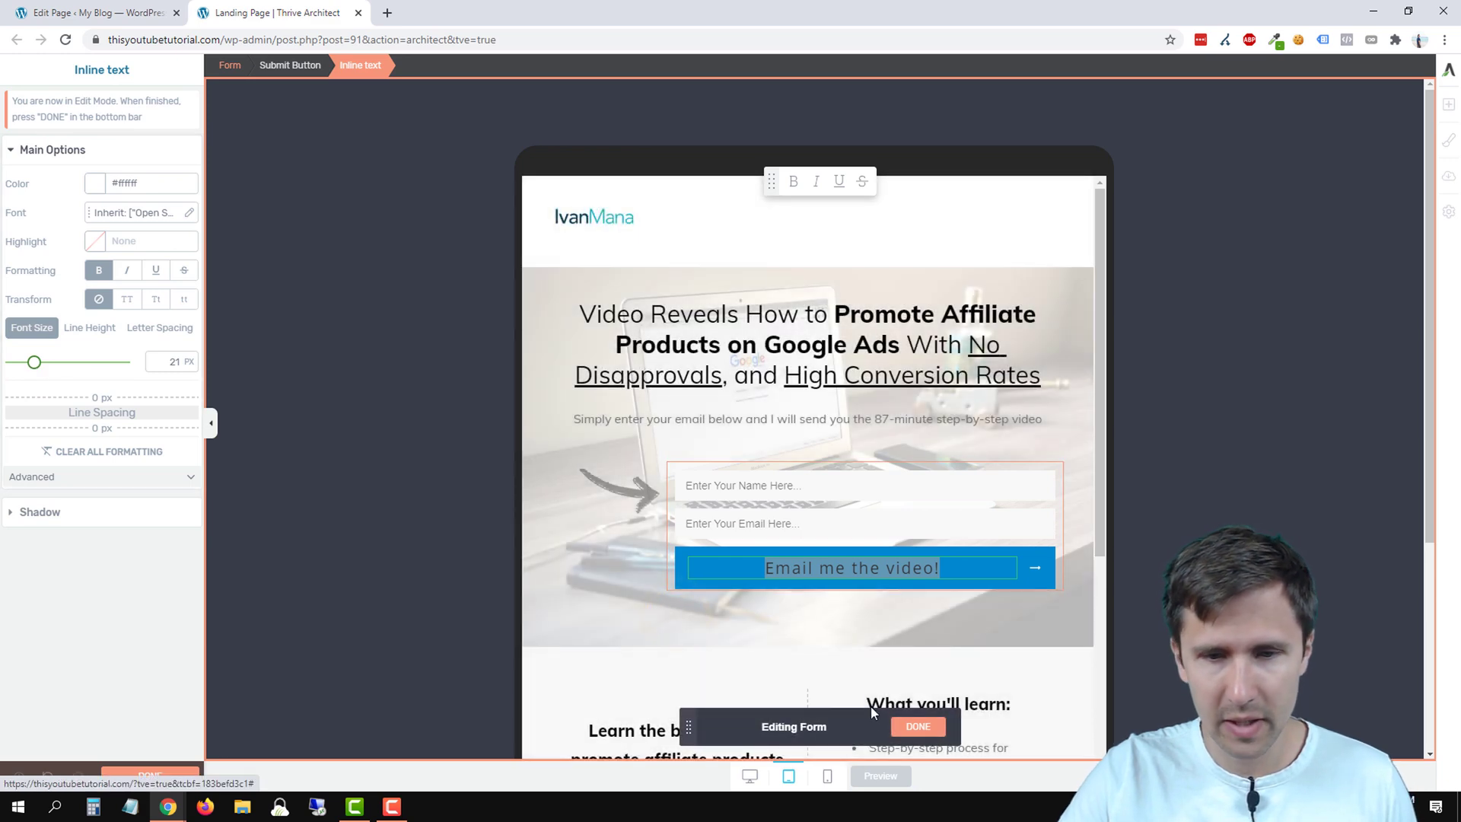
click(925, 731)
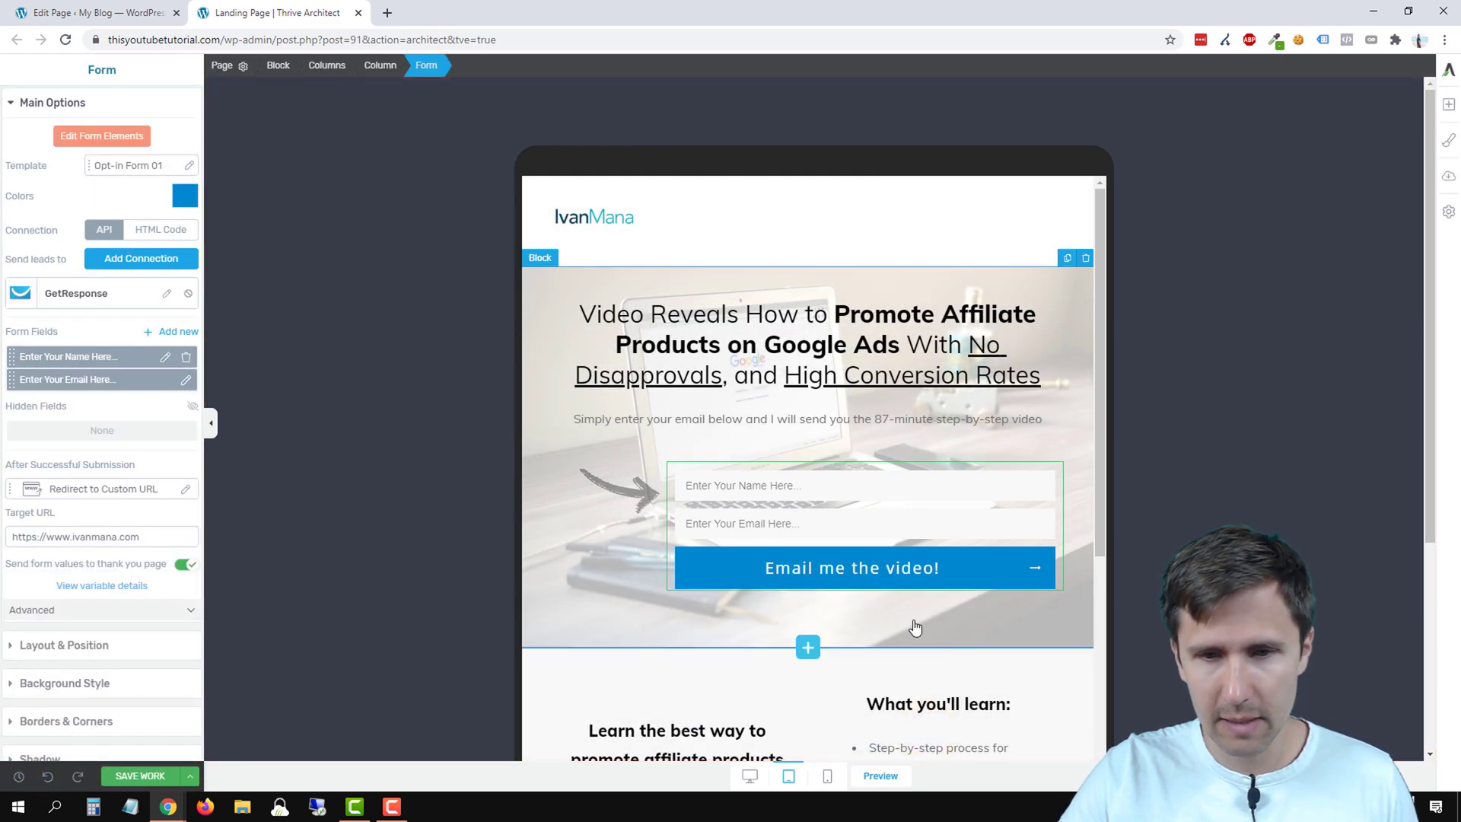
click(827, 775)
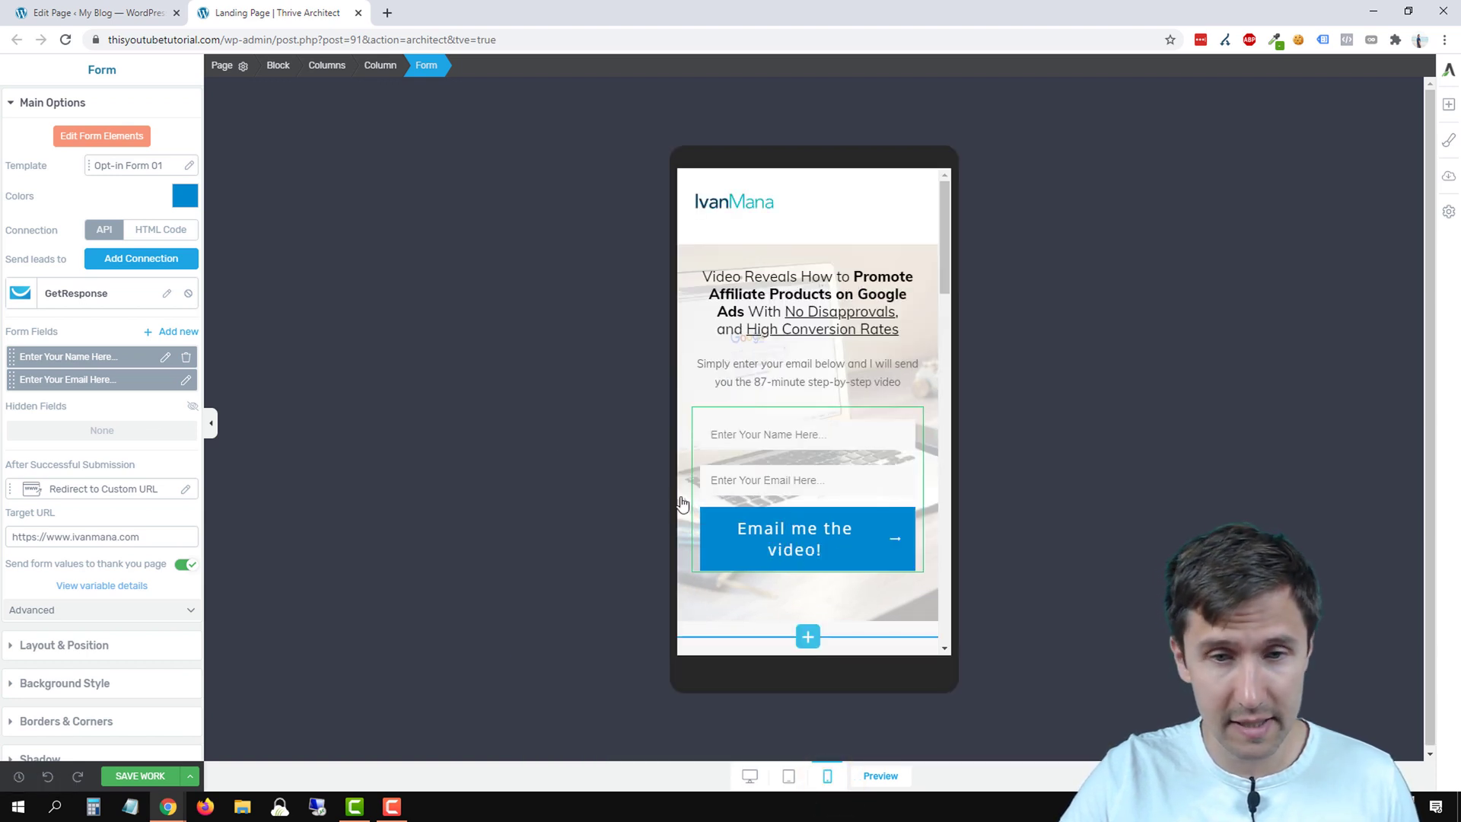
Step: Set the font size of the form's submit button text to 19 px in the mobile view
click(105, 137)
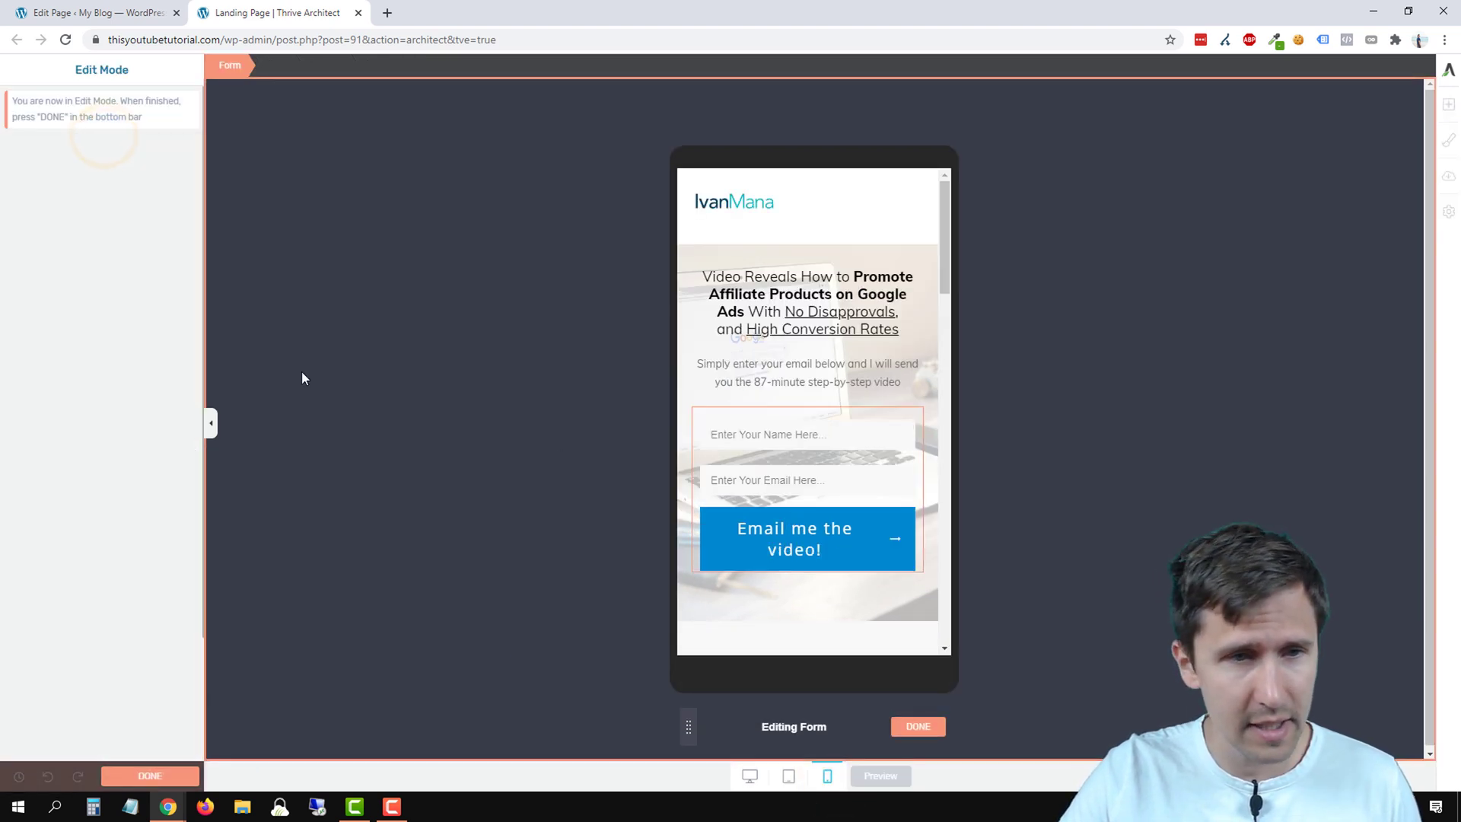
click(709, 535)
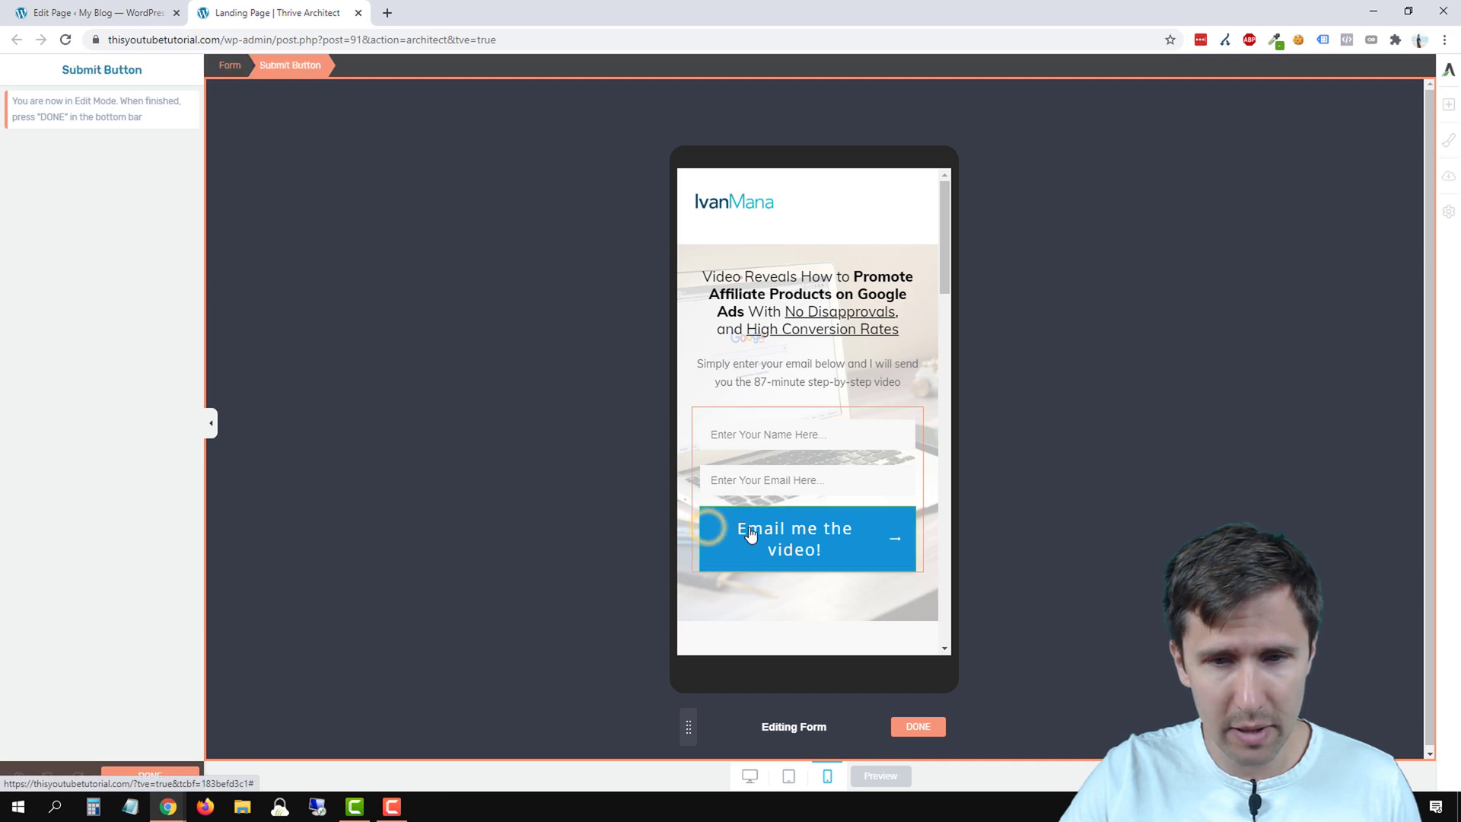
click(745, 528)
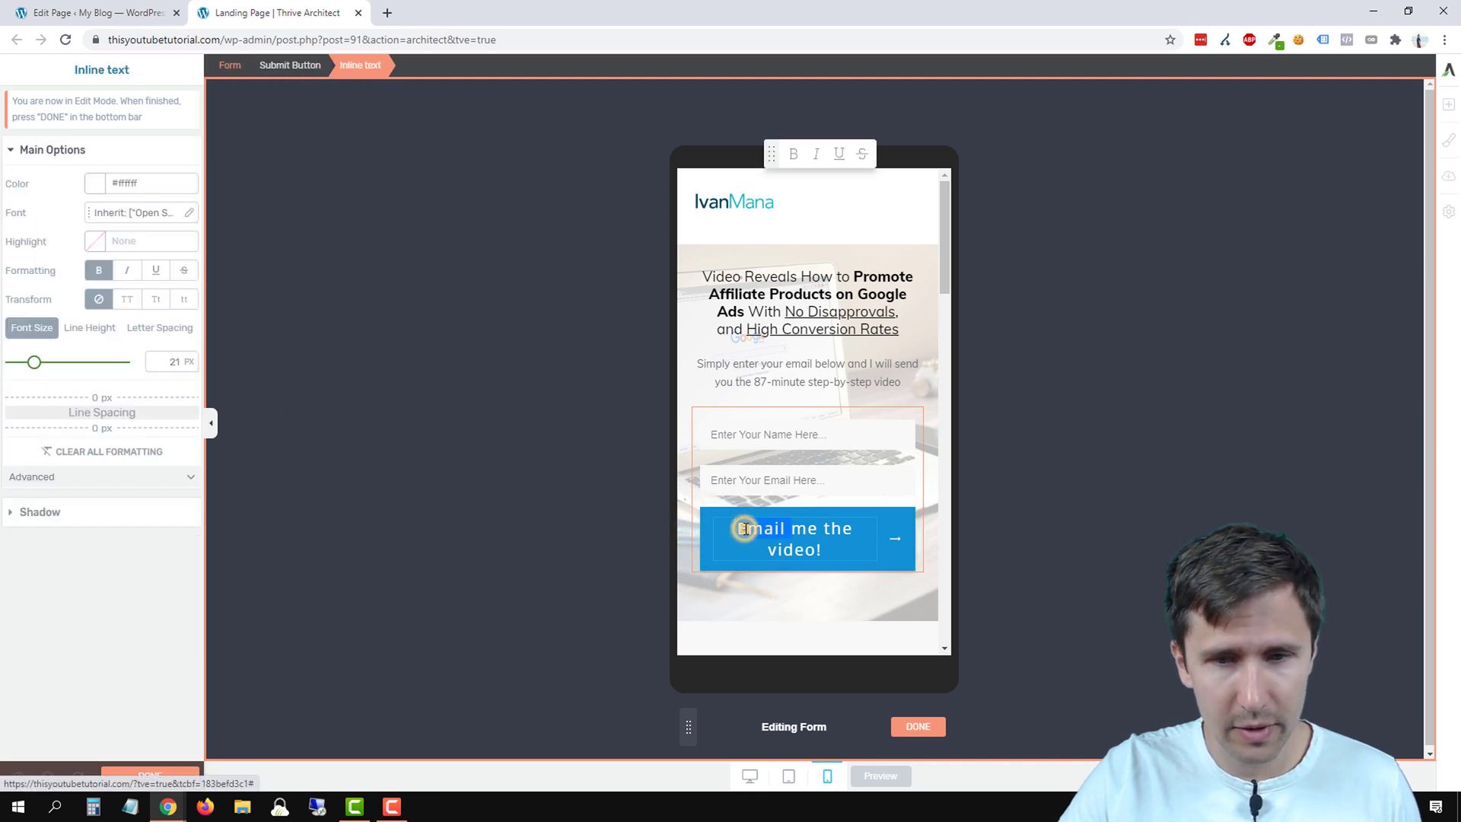
drag(34, 363, 32, 365)
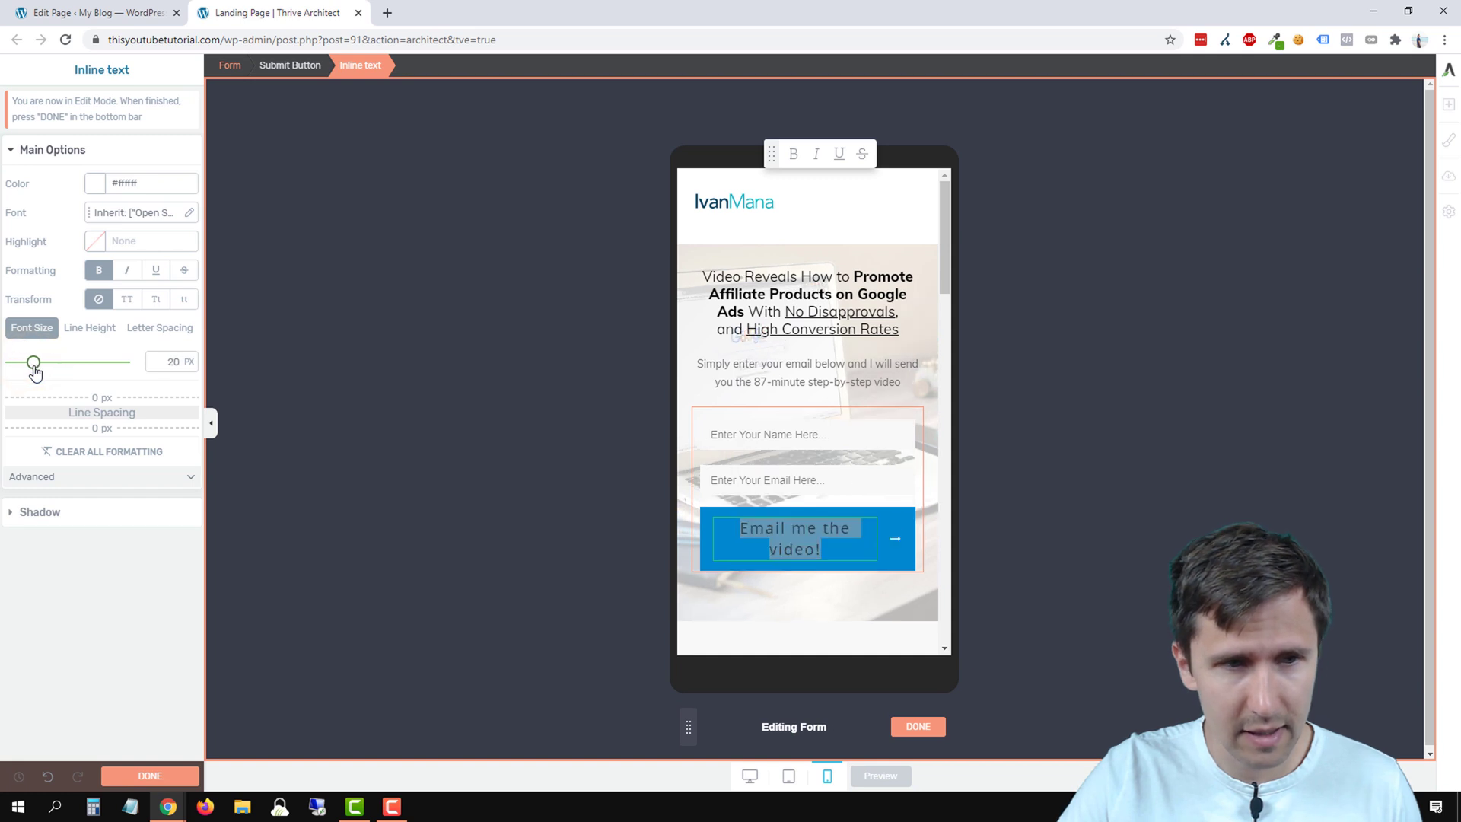
click(178, 366)
key(Down)
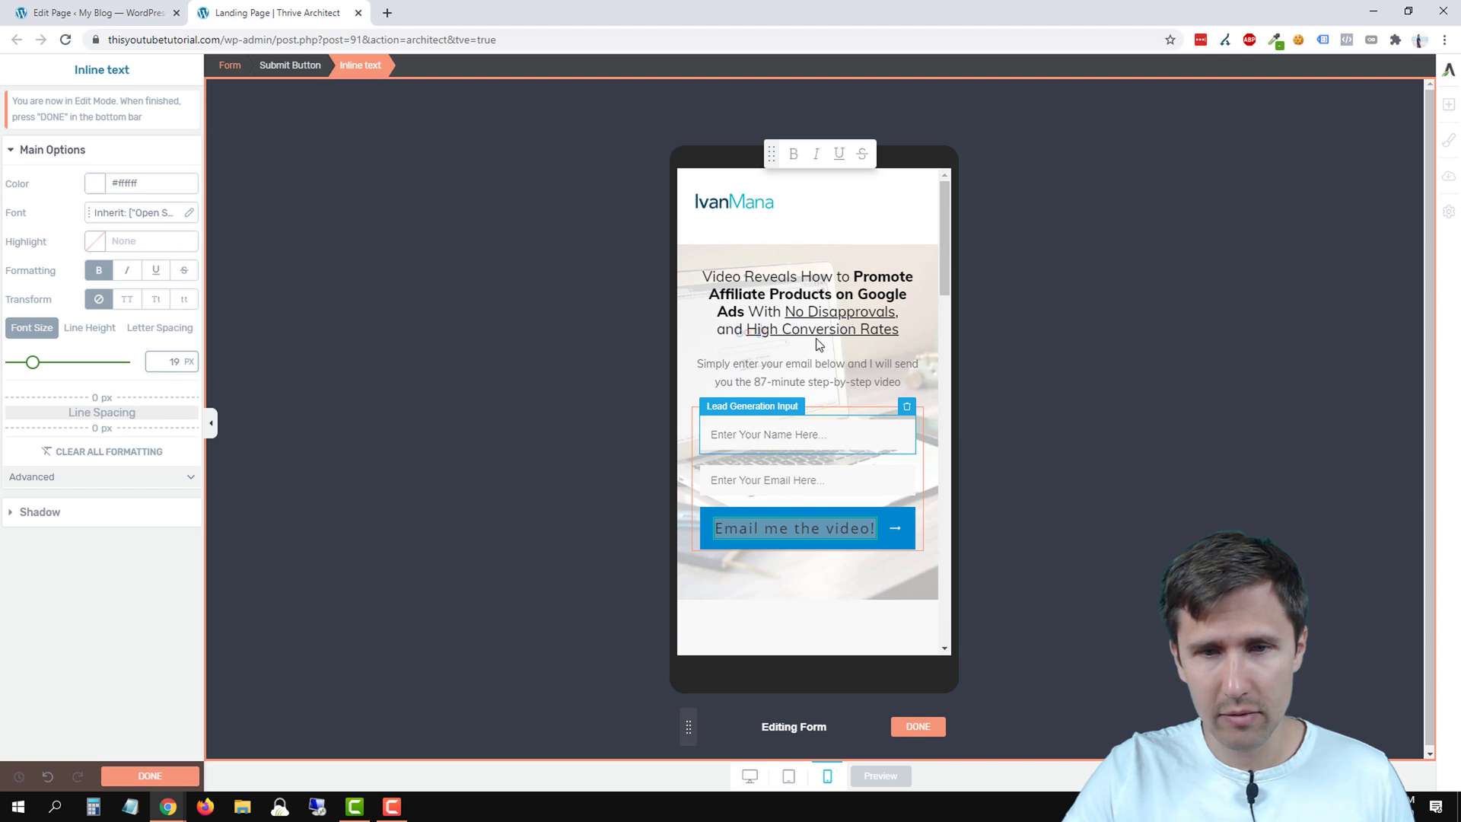
click(918, 726)
Step: Set the form's grouped input fields to a top padding of 12 px and top and bottom margins of 0 in the mobile view
click(770, 488)
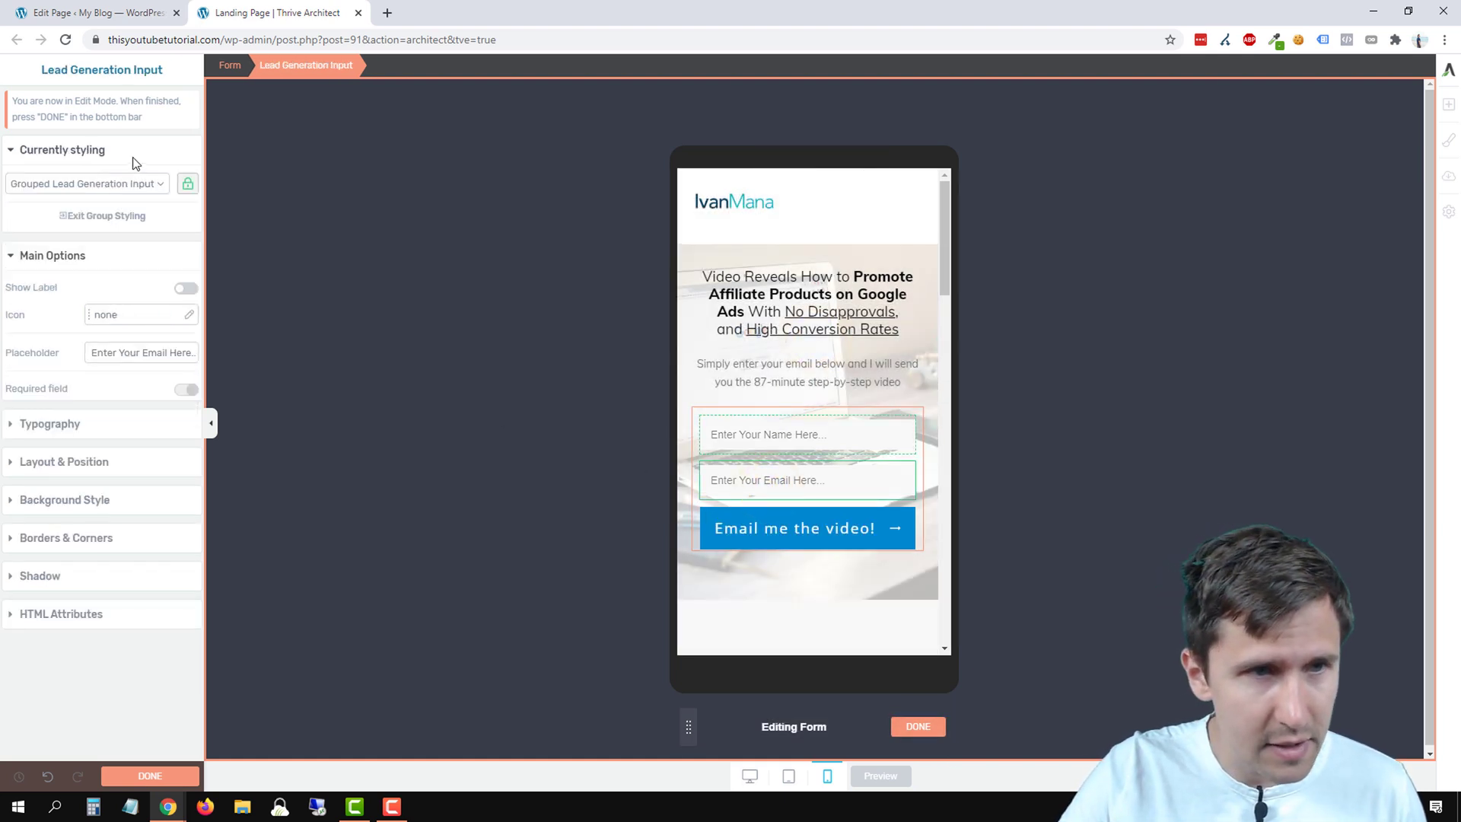
click(55, 150)
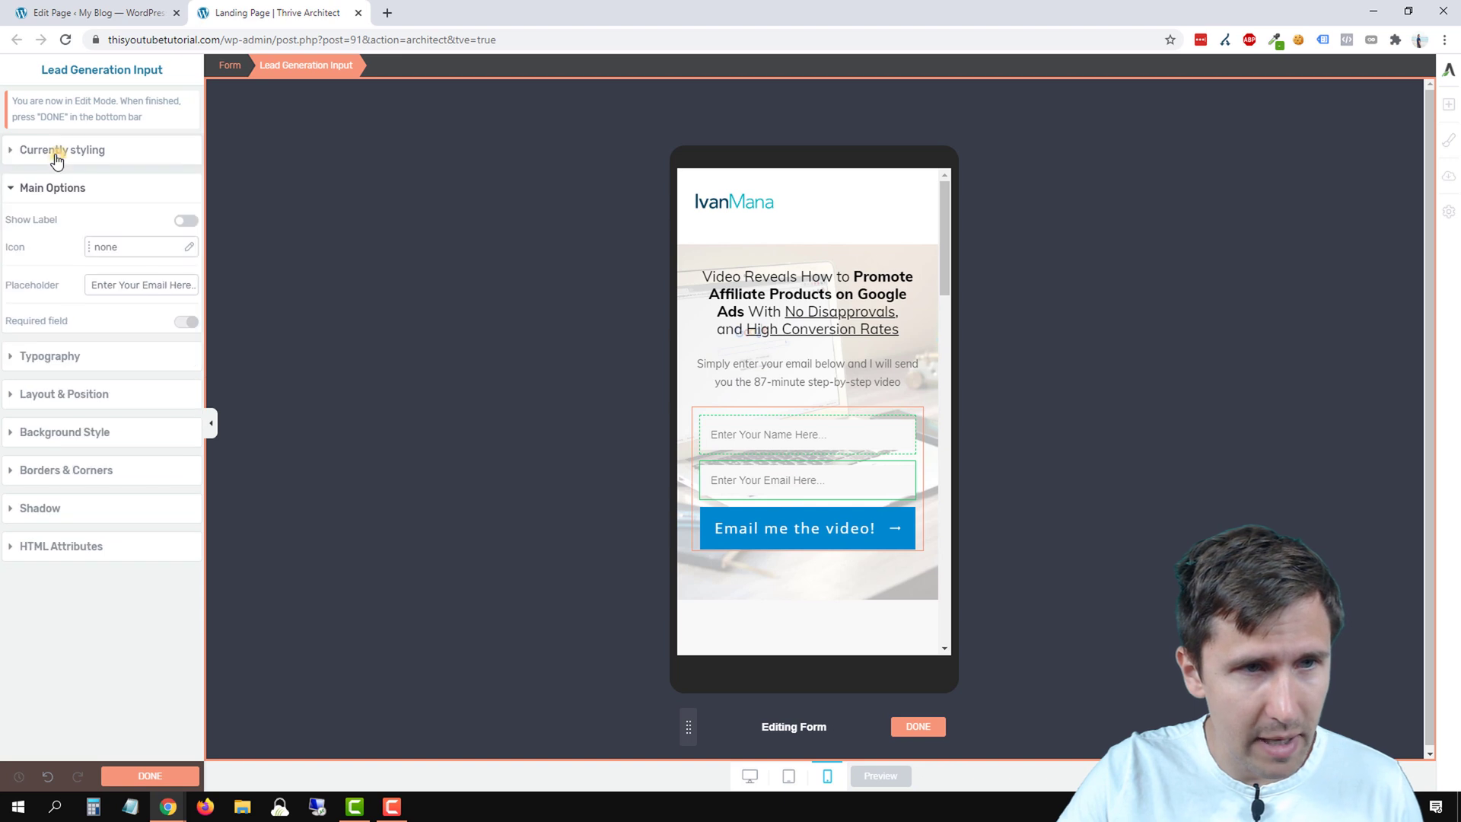
click(44, 395)
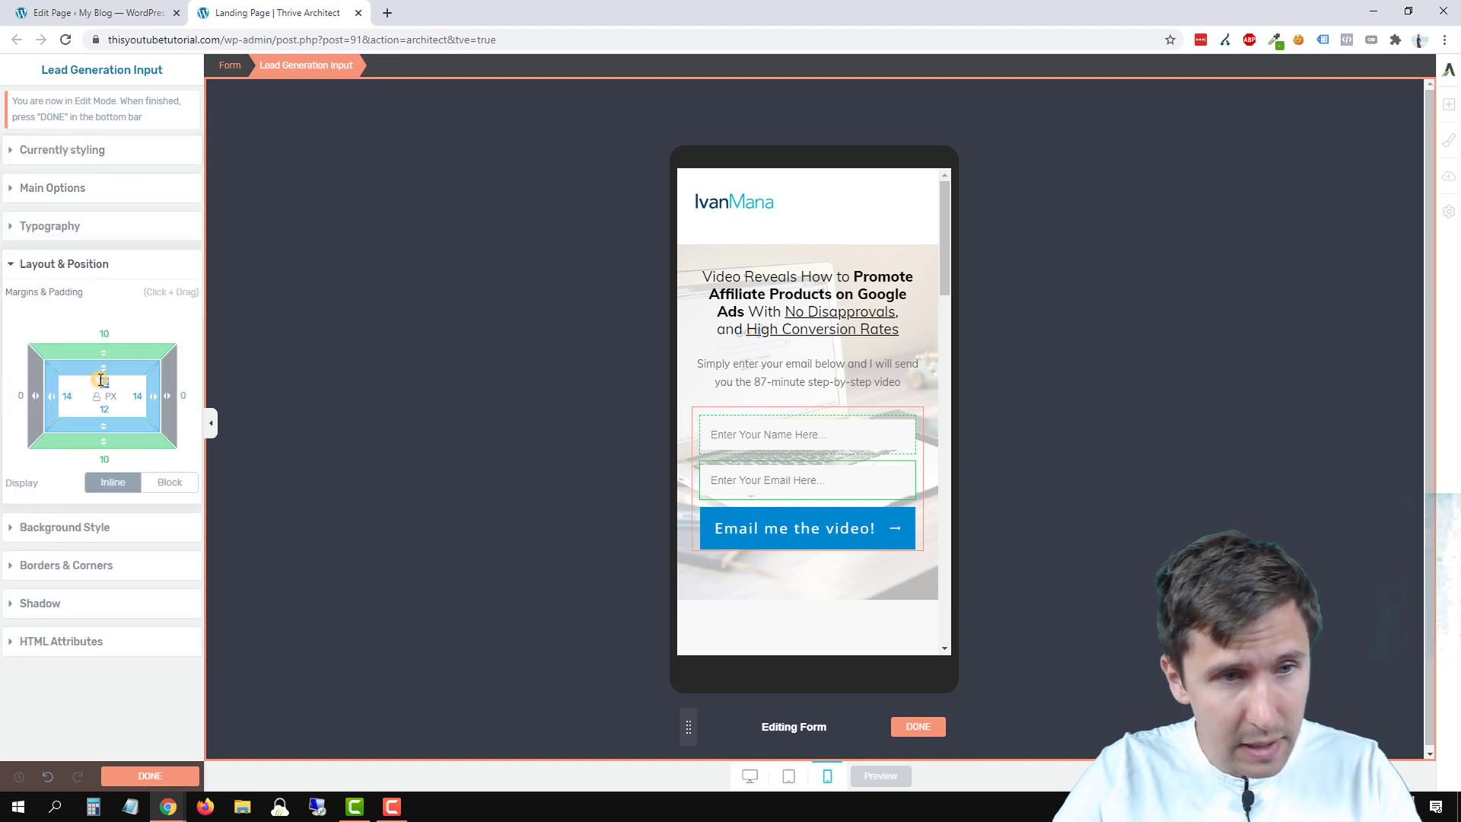
text(5)
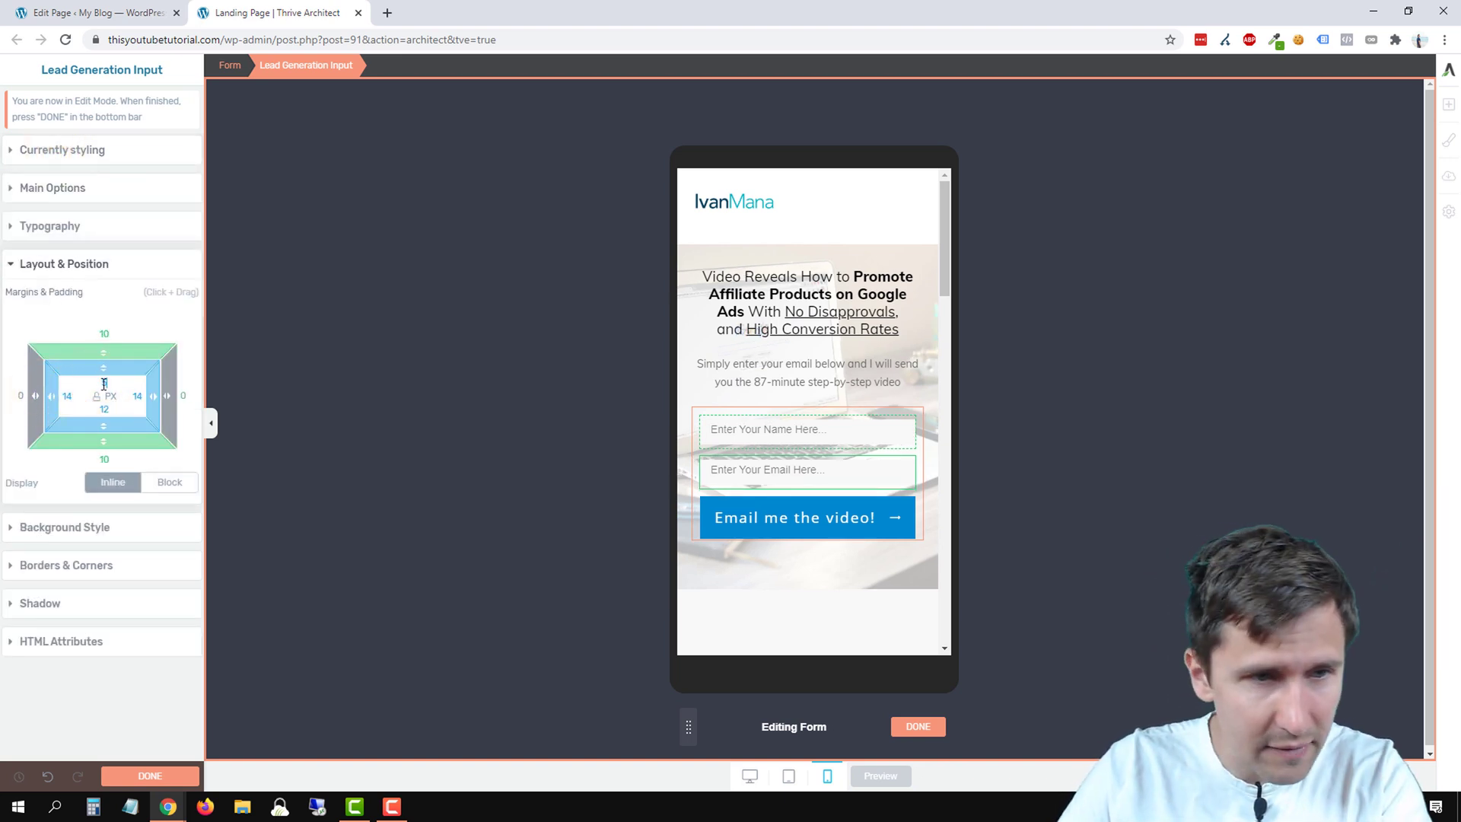
text(12)
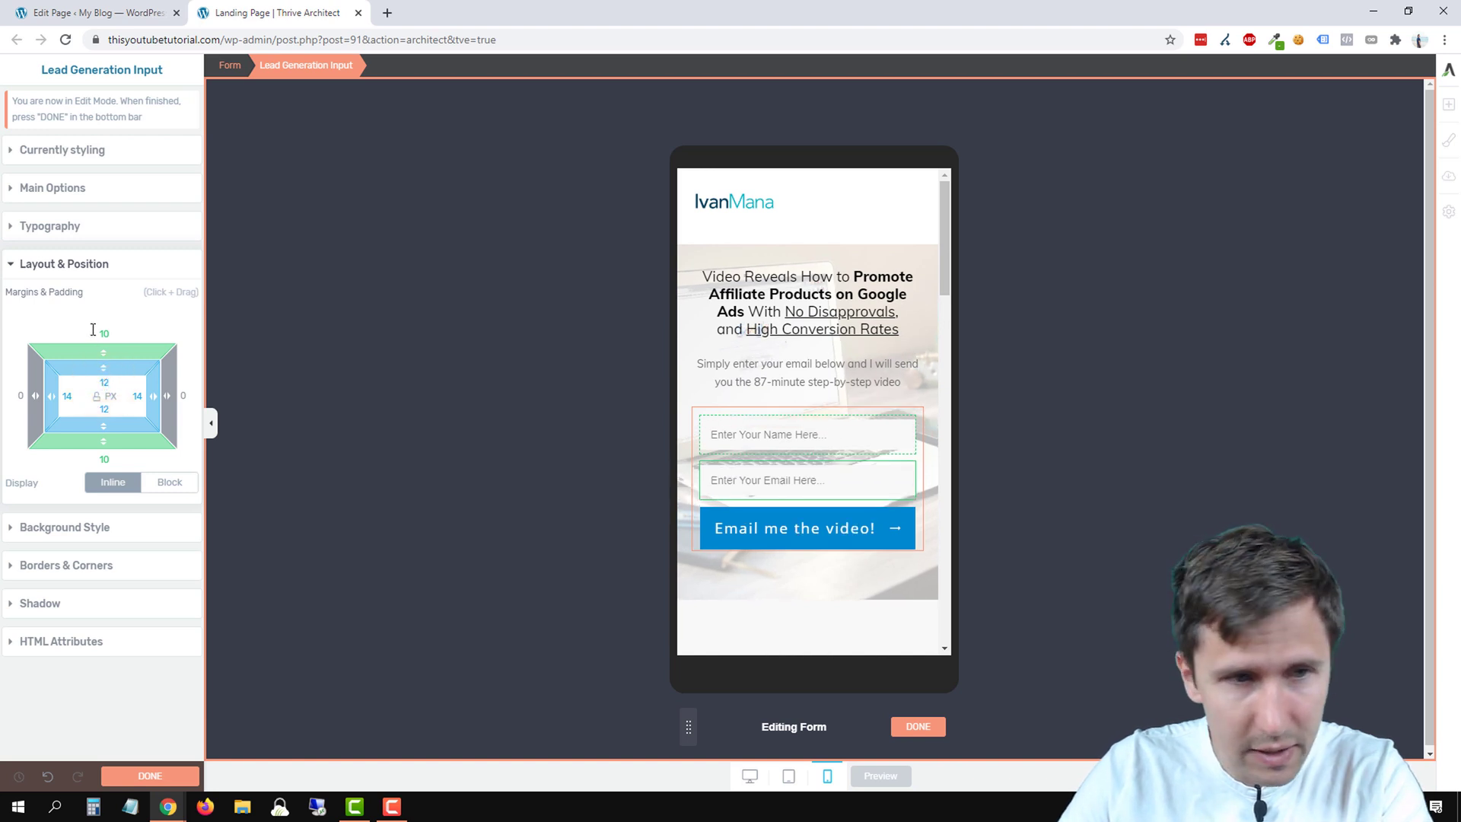
click(105, 338)
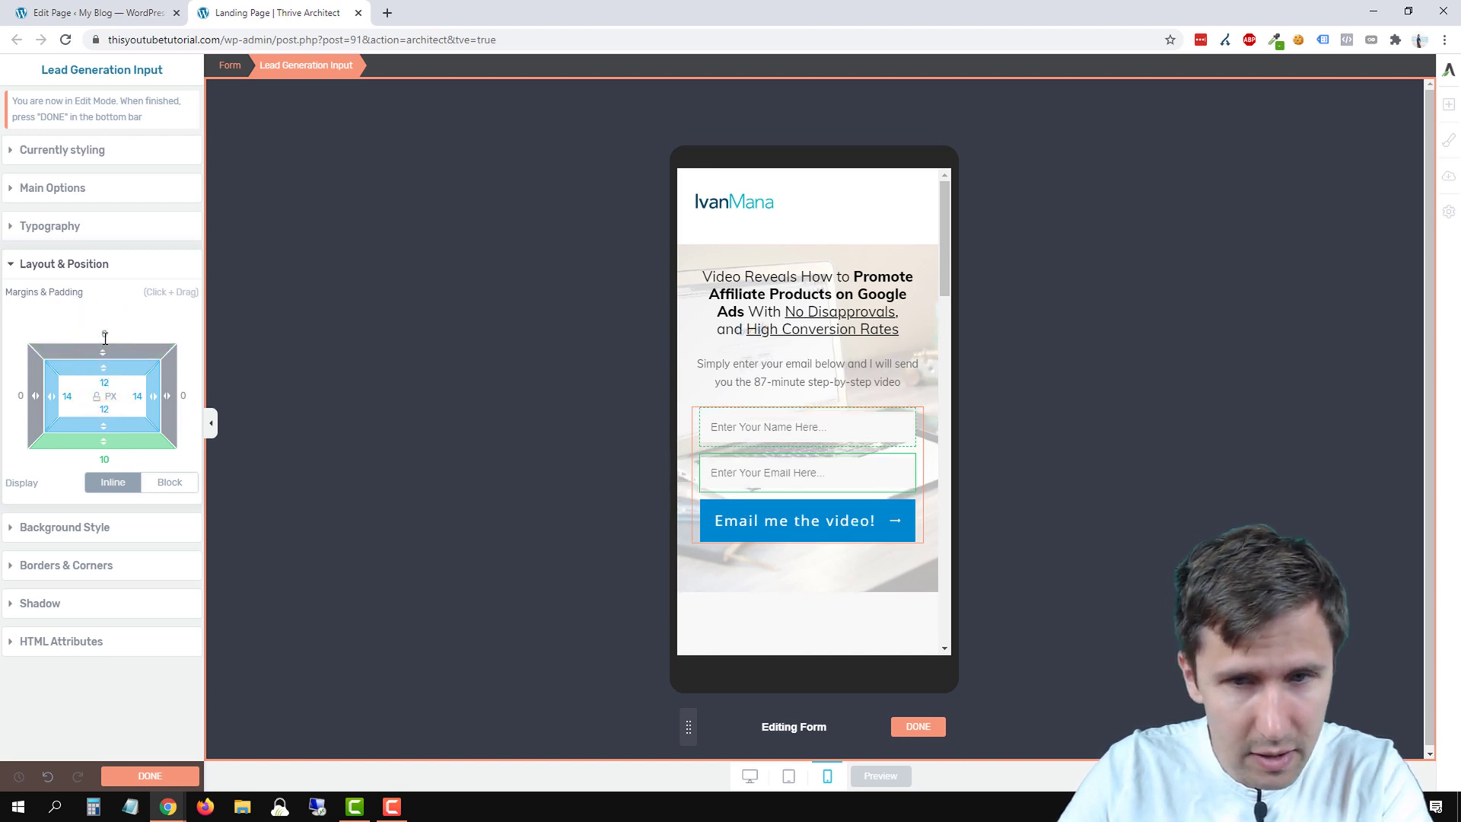
click(107, 460)
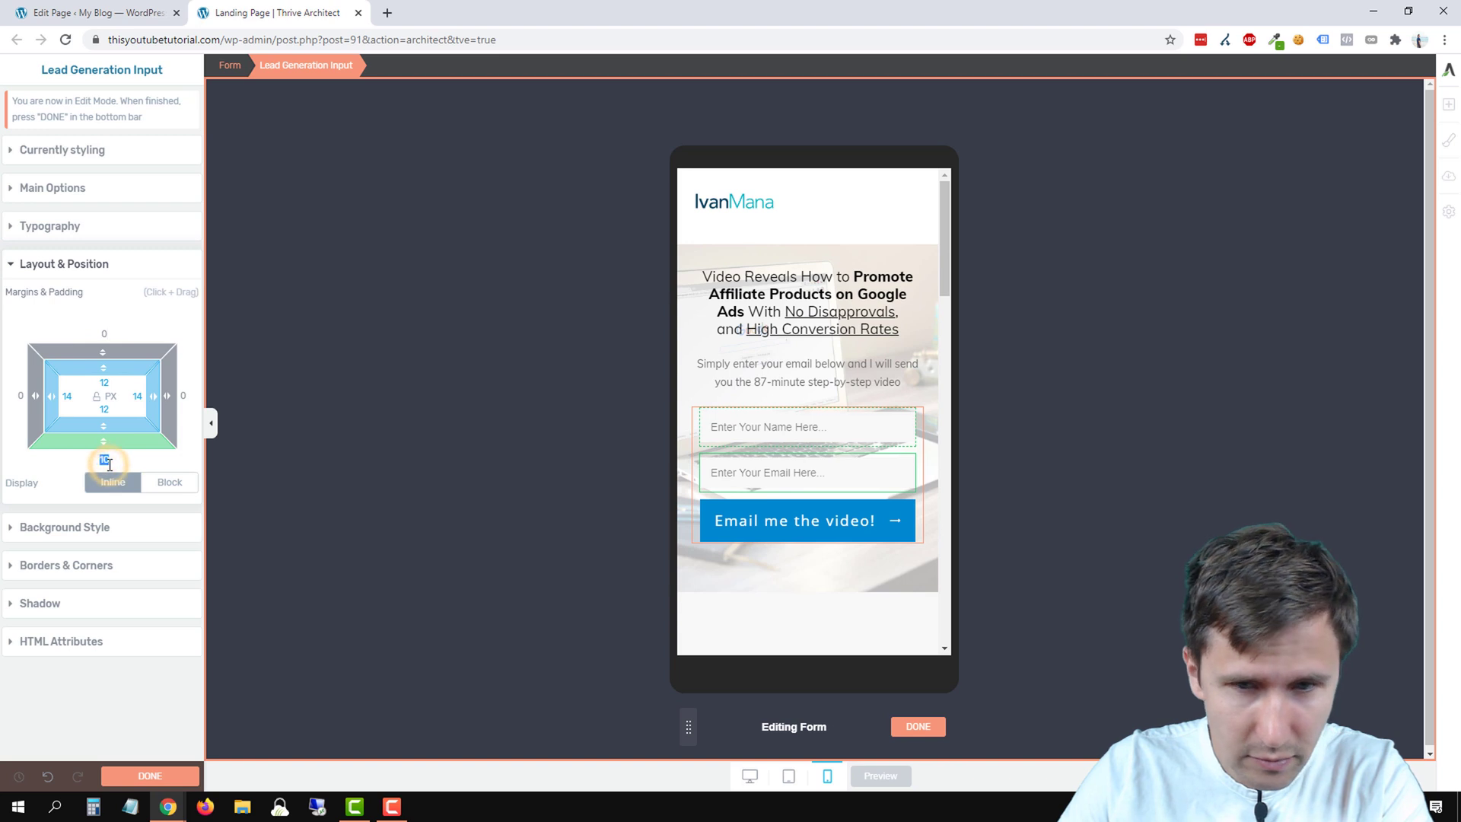
text(0)
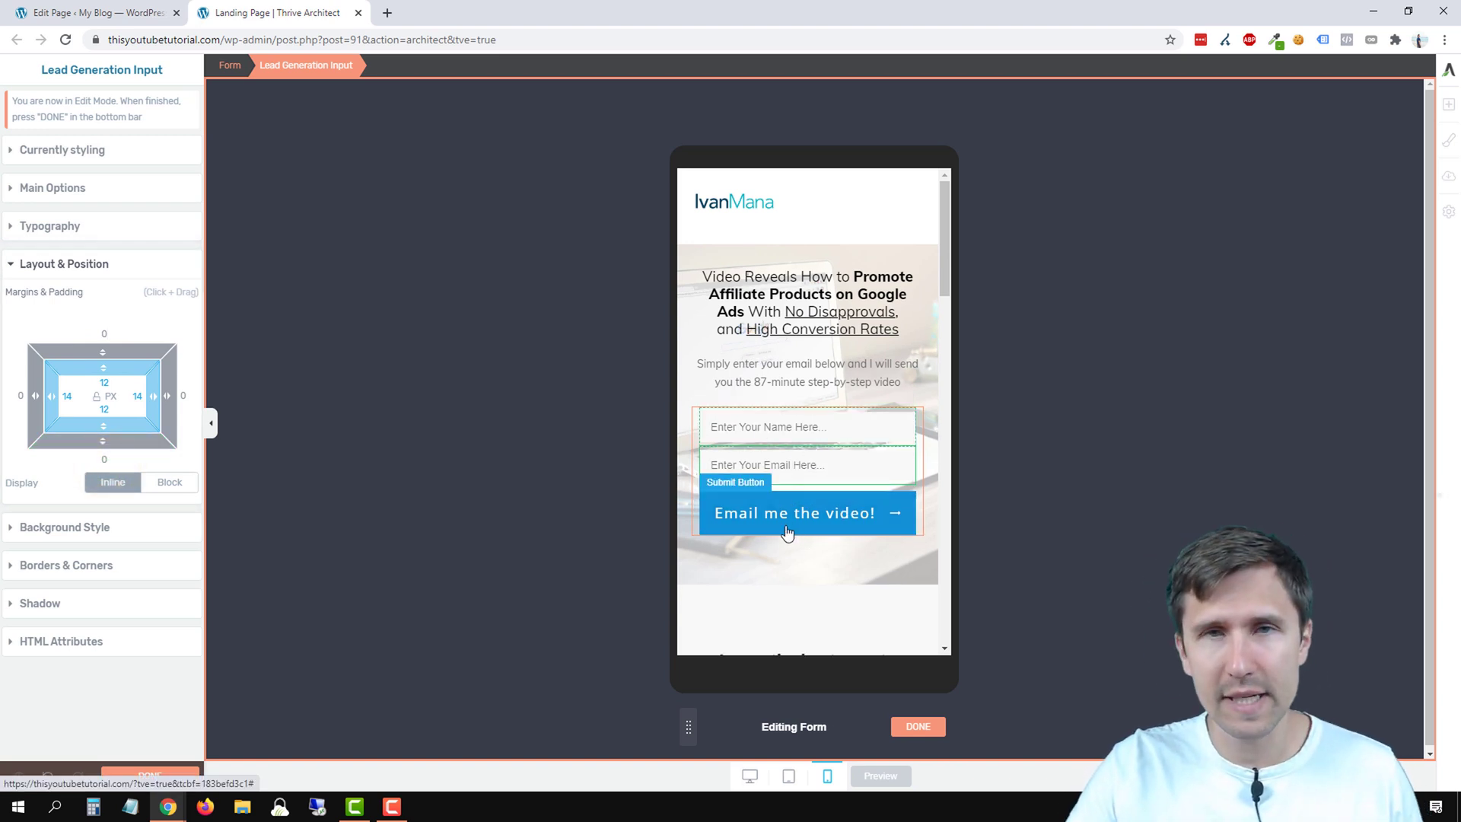
Step: Give the submit button a top margin of 5 px and top and bottom padding of 10 px in the mobile view, and finish editing the form
click(711, 507)
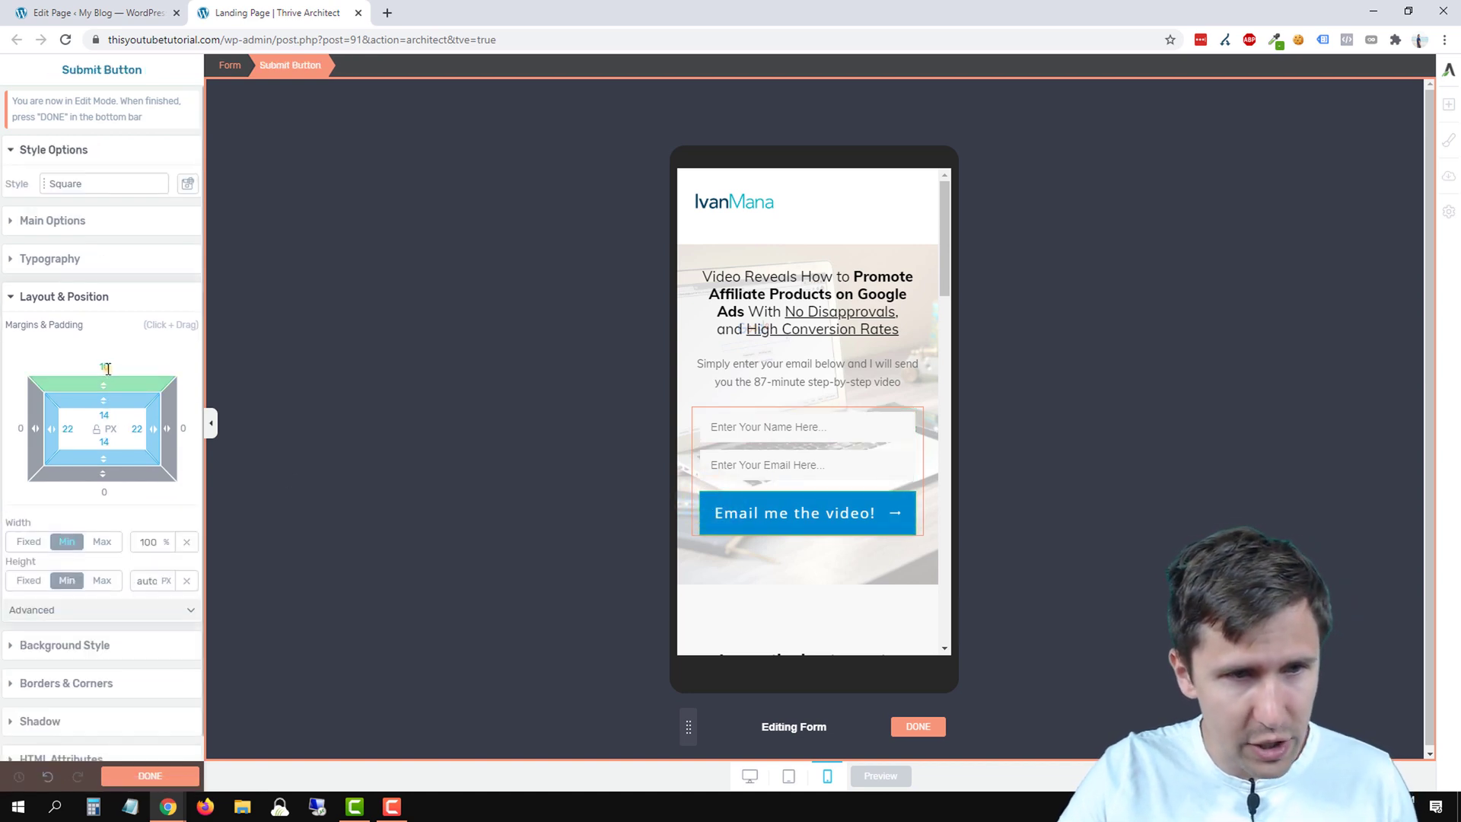
text(5)
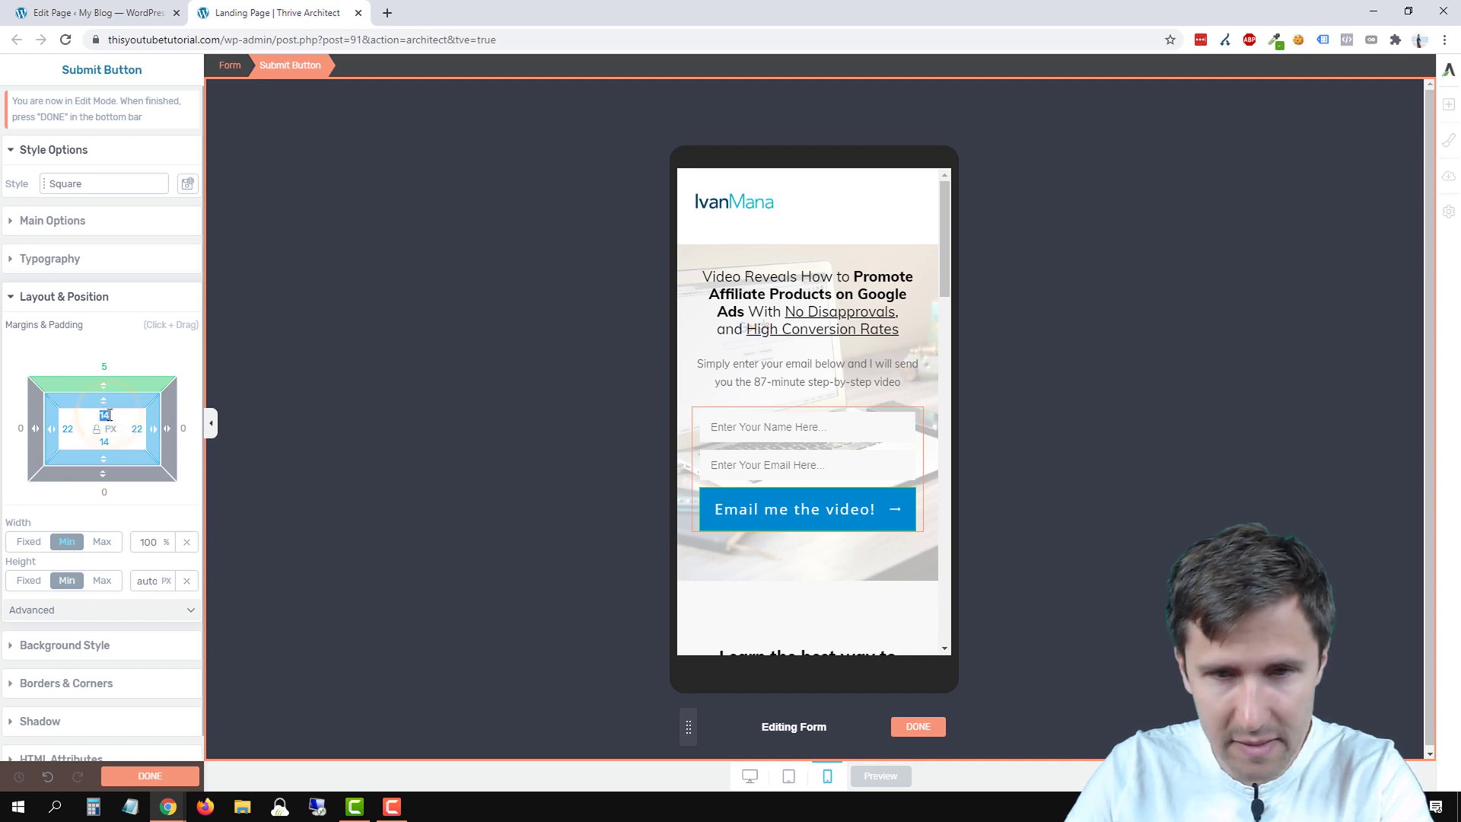
text(10)
click(106, 444)
text(10)
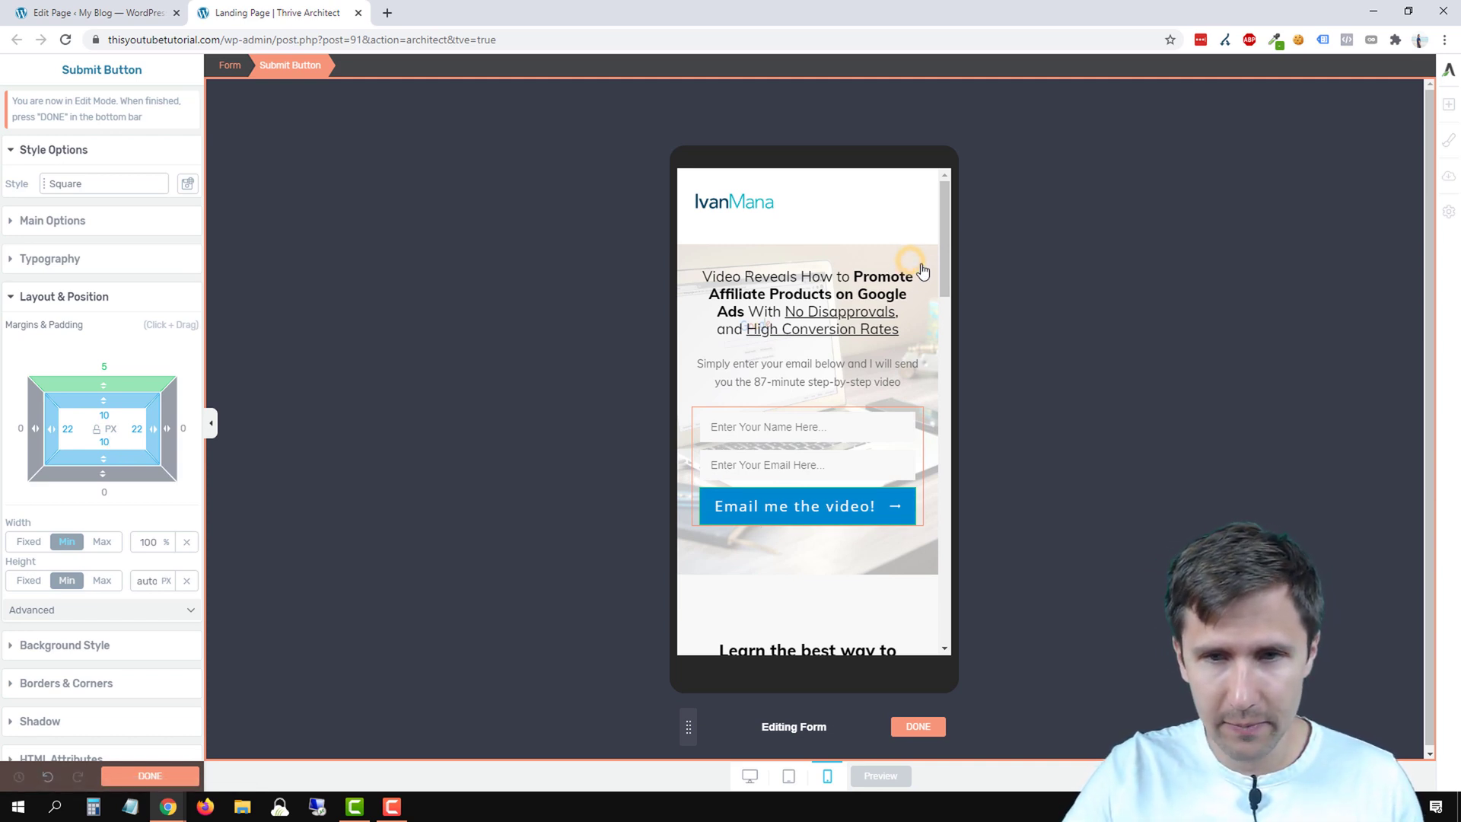
click(929, 728)
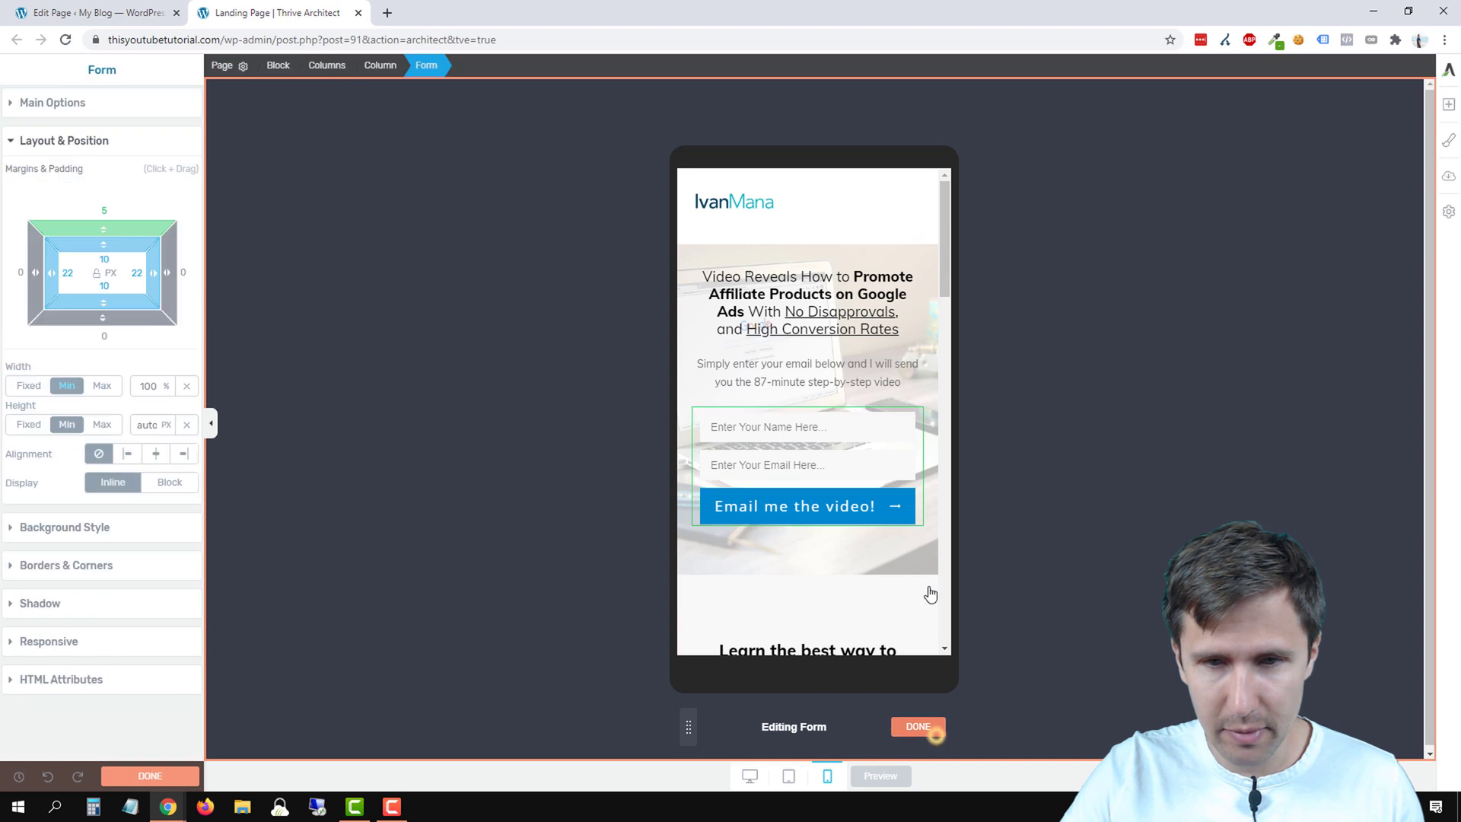
Step: Set the headline and form block's bottom padding to 15 px in the mobile view, and save the page after checking the tablet and desktop views
click(936, 262)
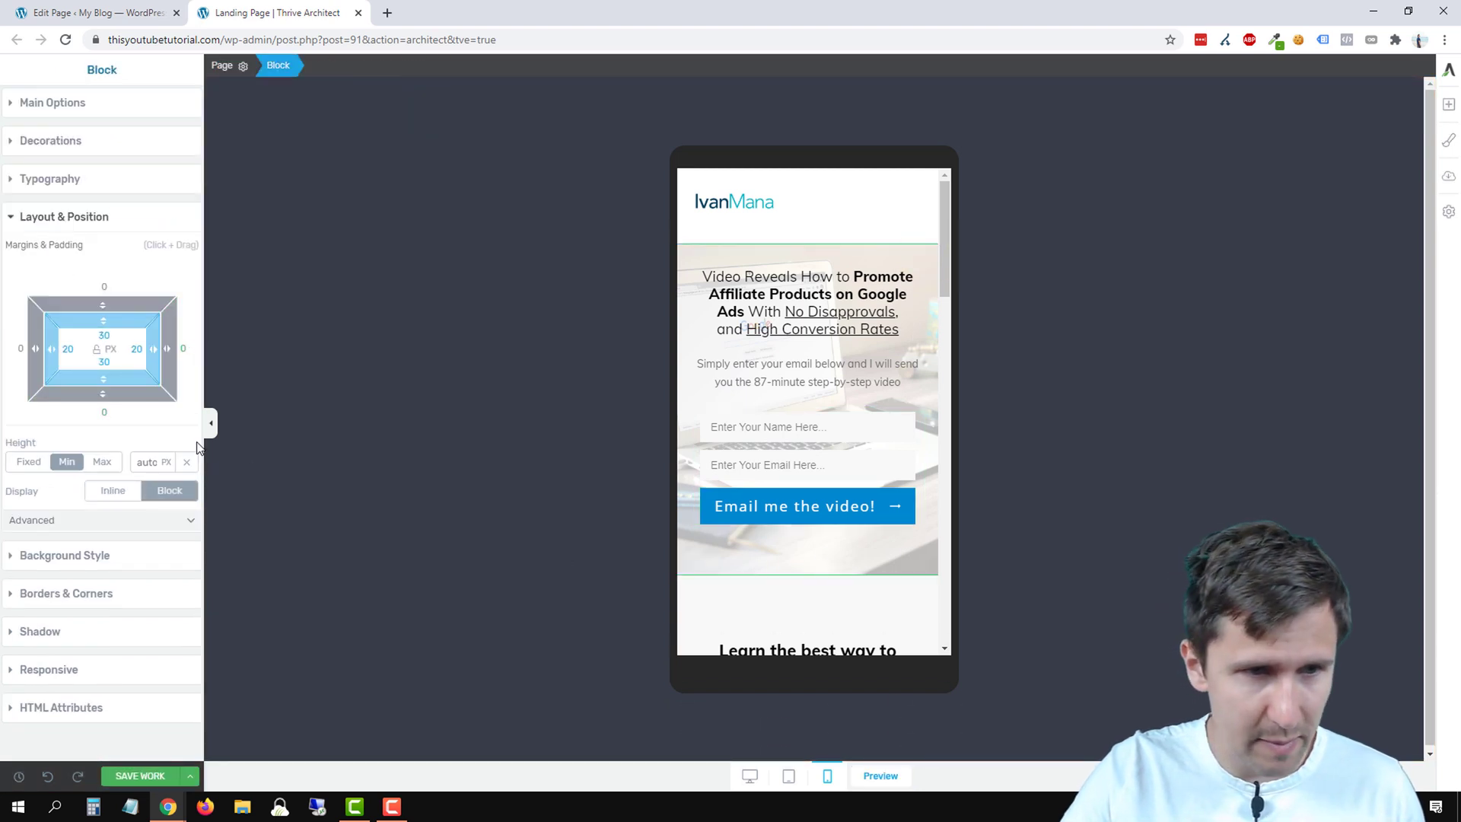
click(104, 360)
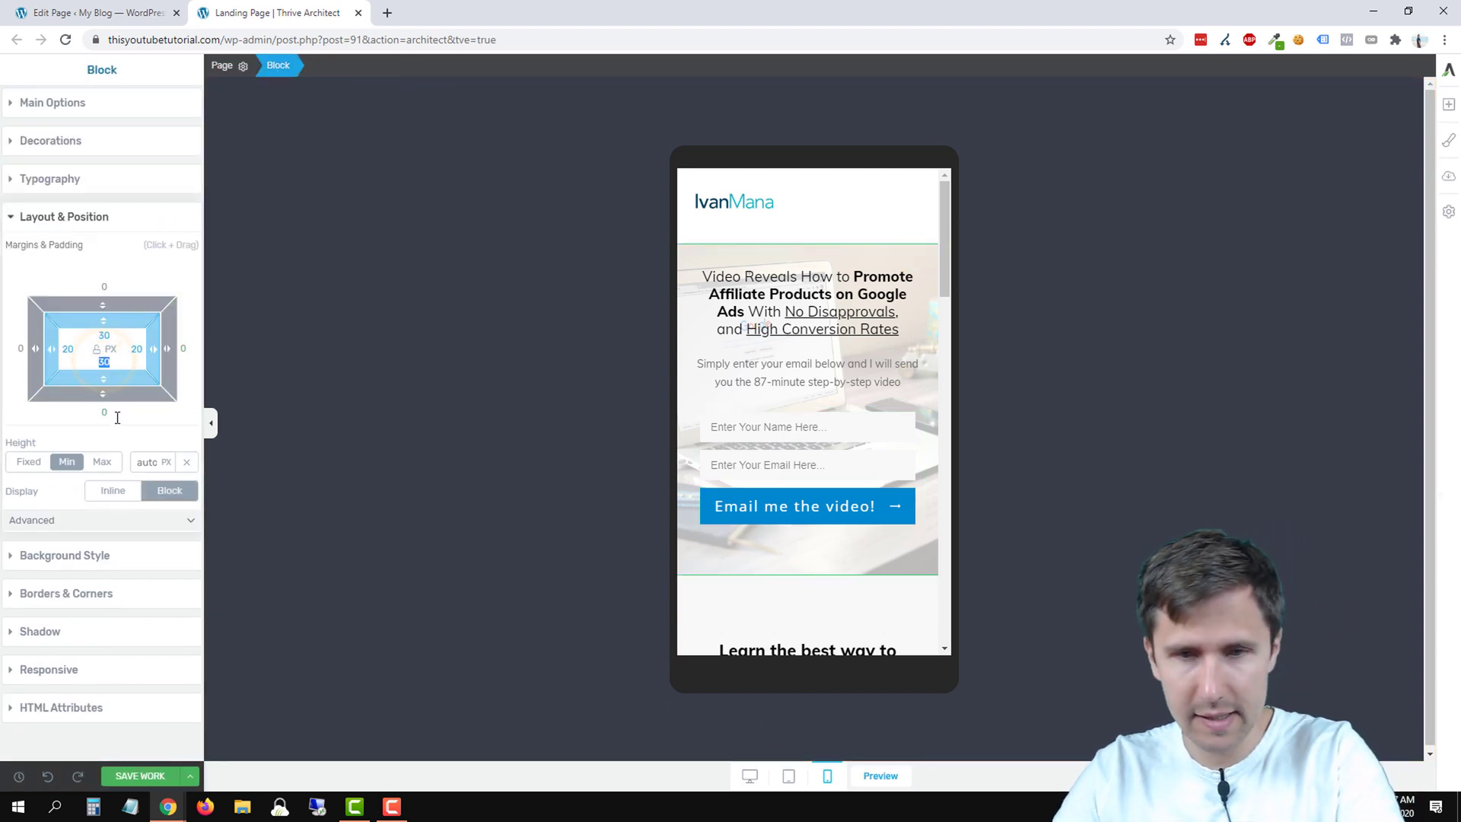
text(15)
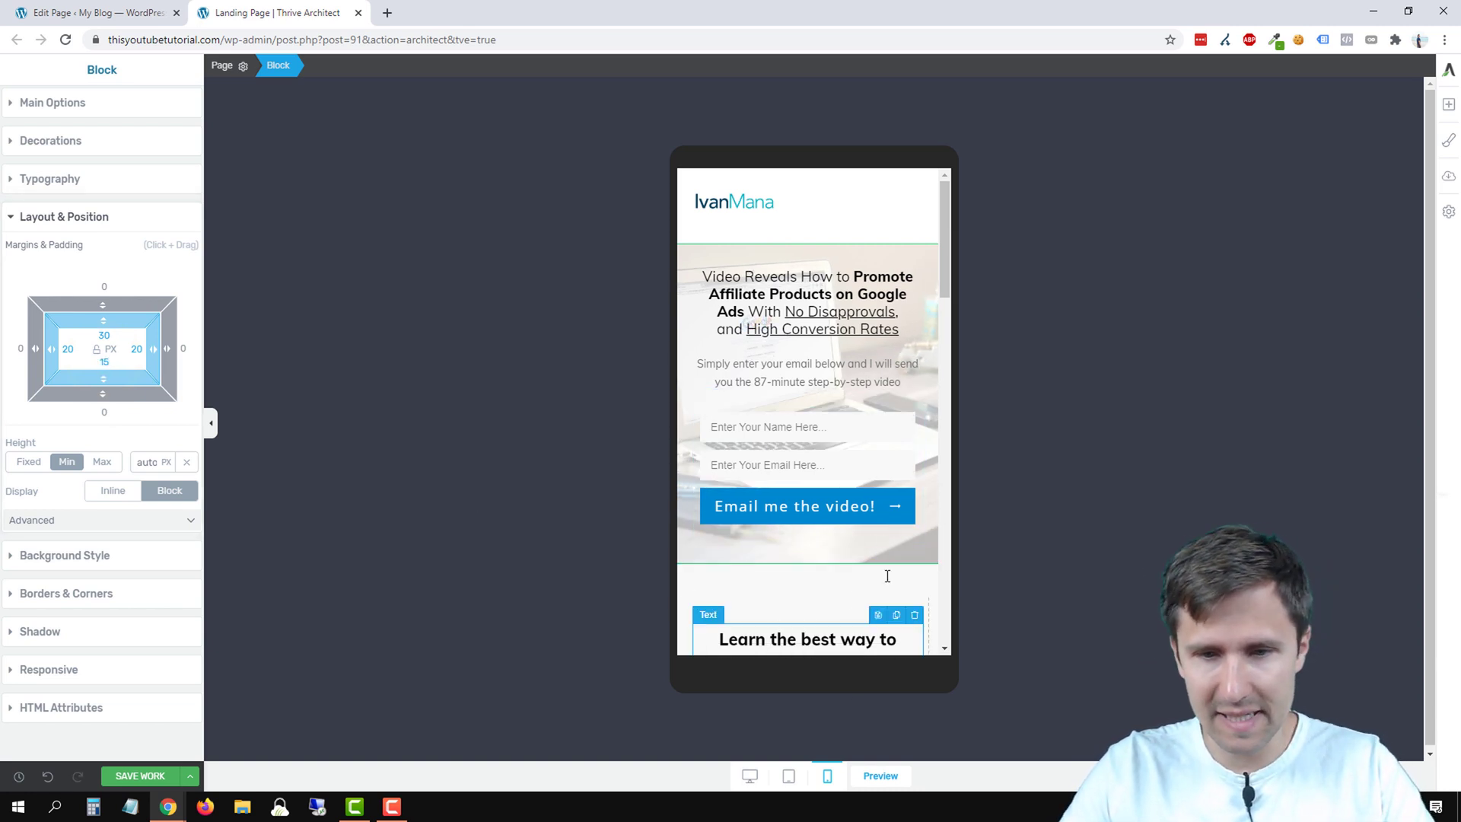
click(789, 777)
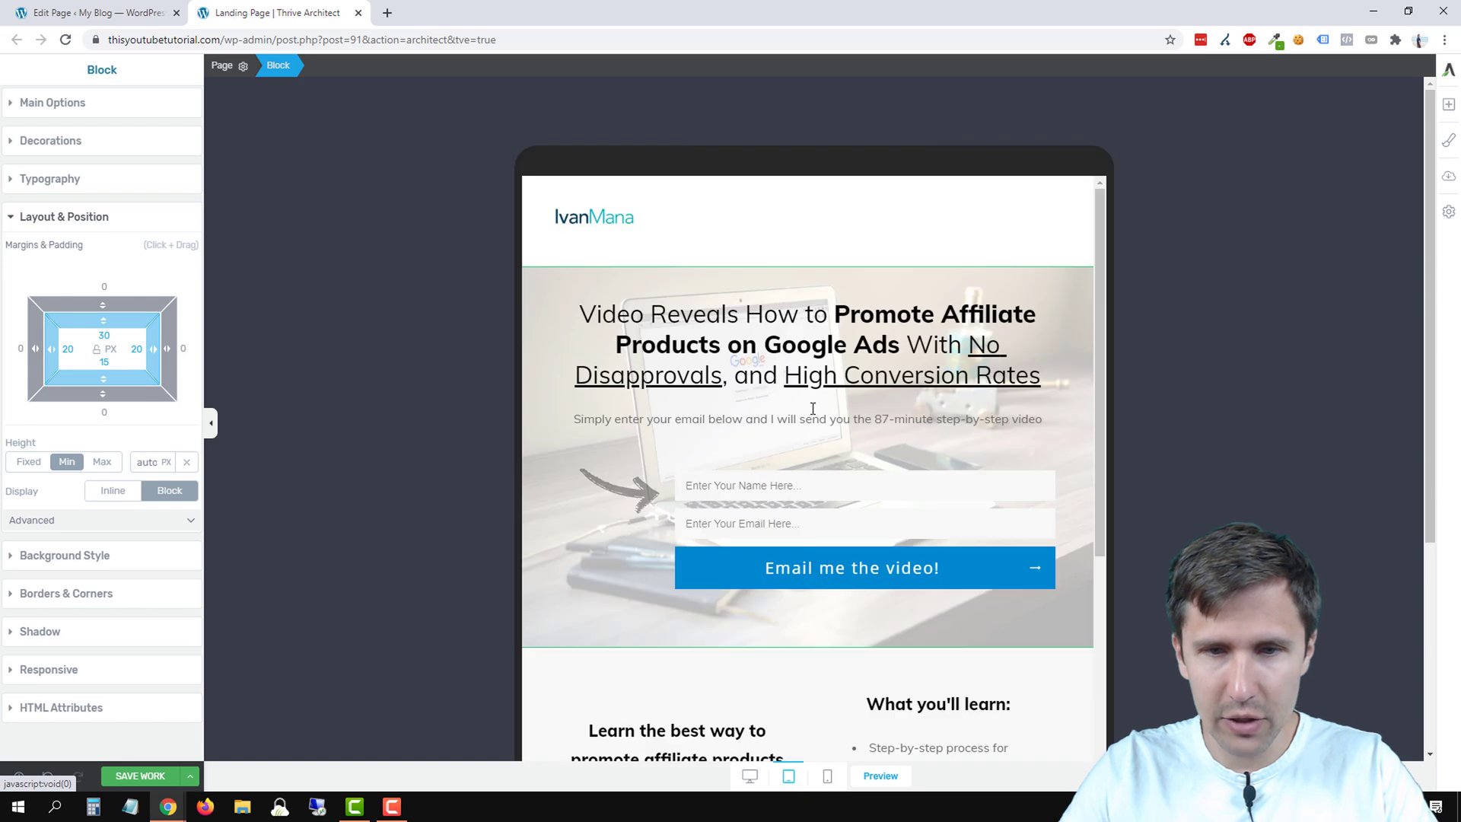
click(751, 777)
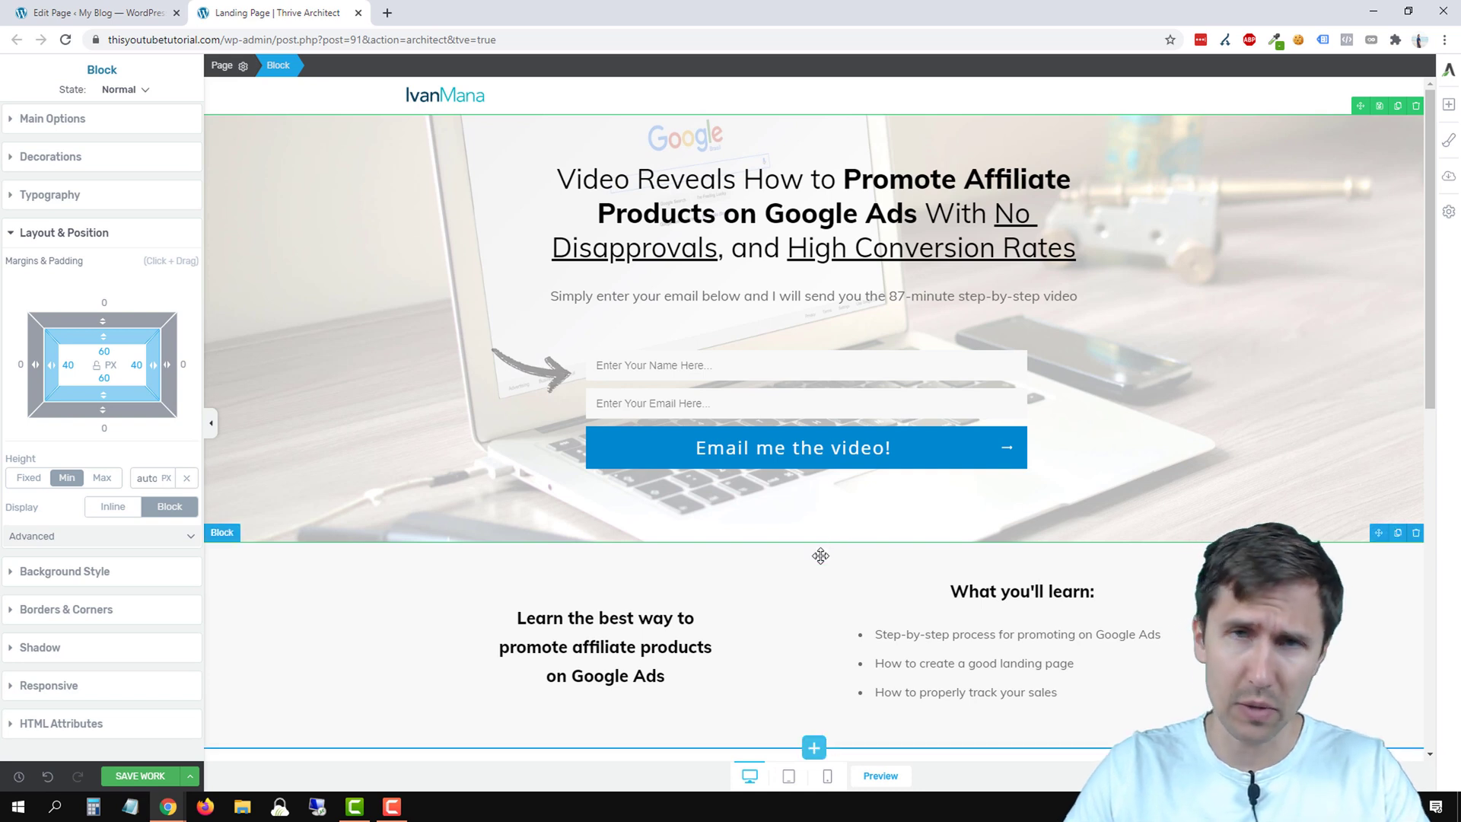
click(126, 783)
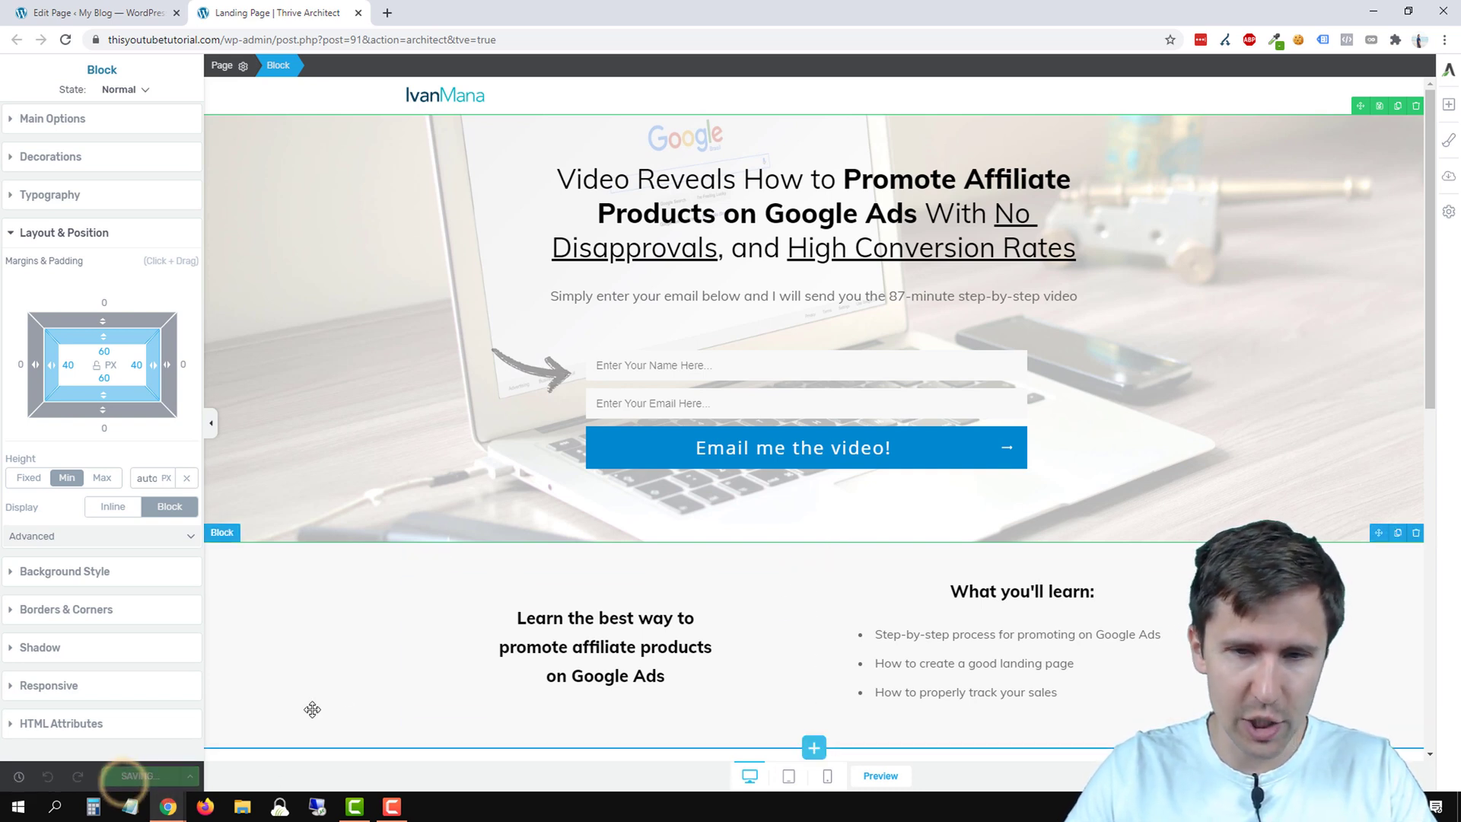
Step: Set the left margin of the bulleted list under "What you'll learn:" to 0 in the tablet view
scroll(734, 625, down, 2)
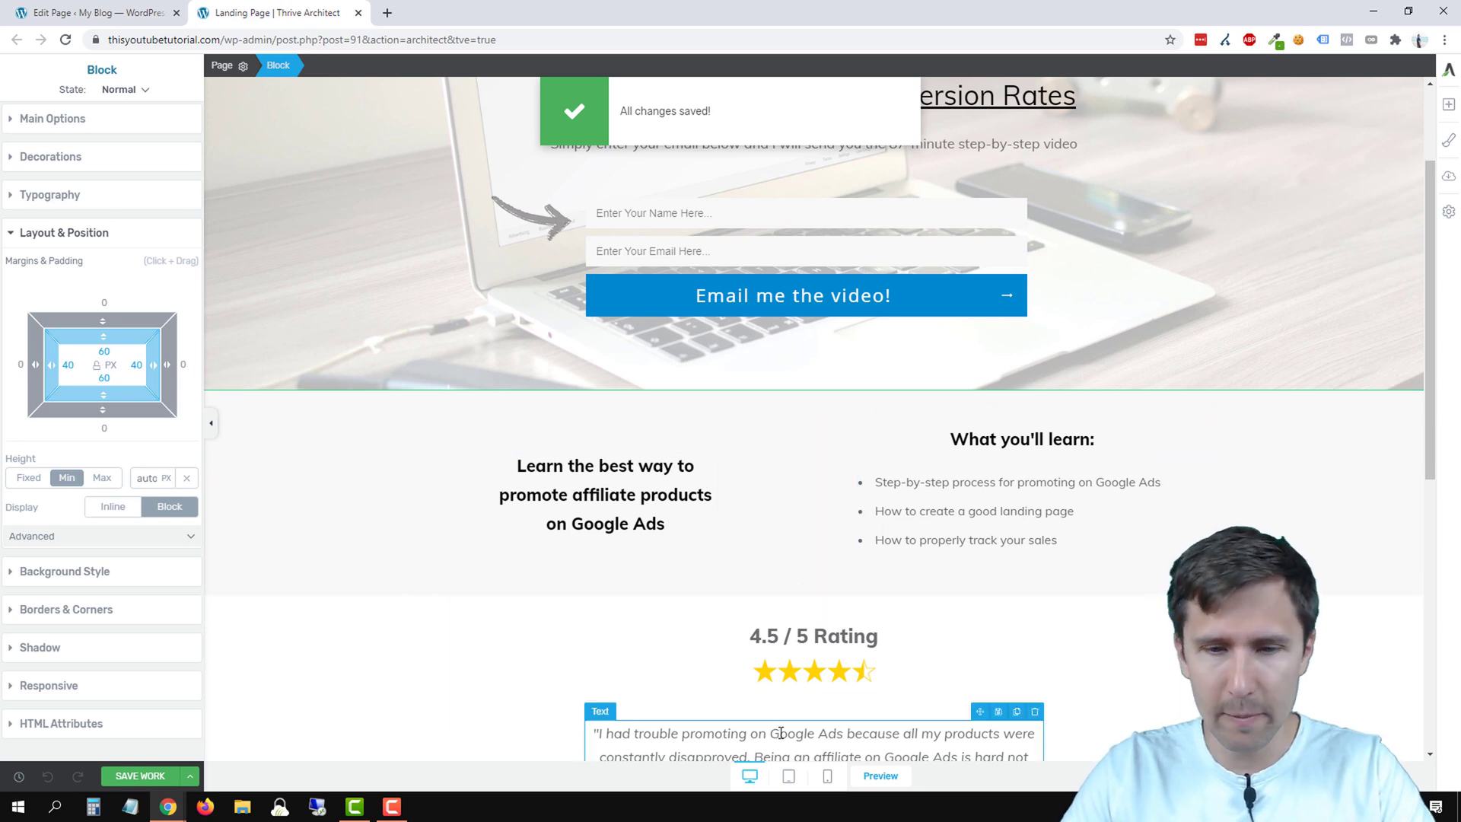
click(789, 775)
scroll(805, 538, down, 2)
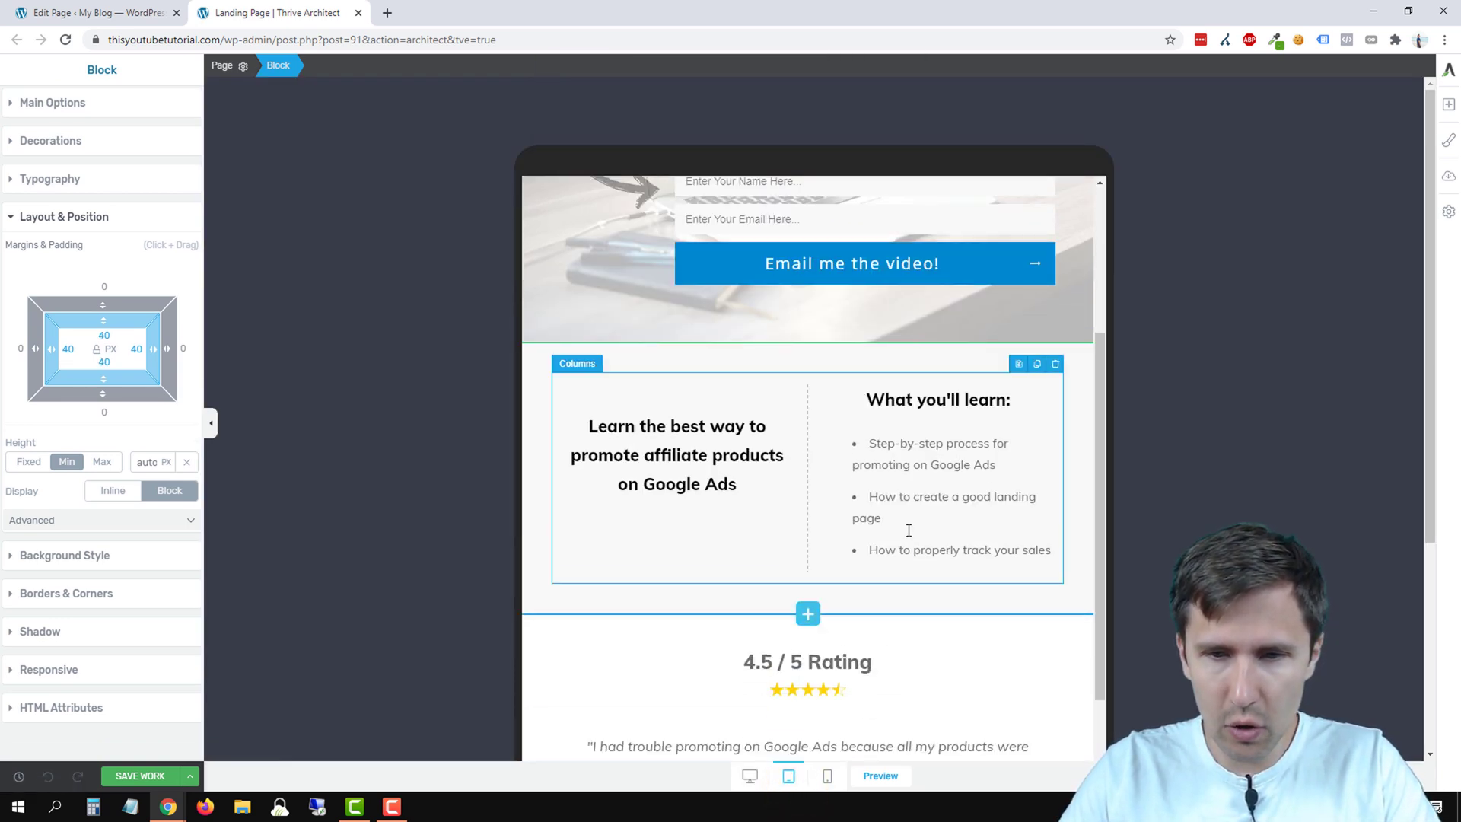
click(931, 496)
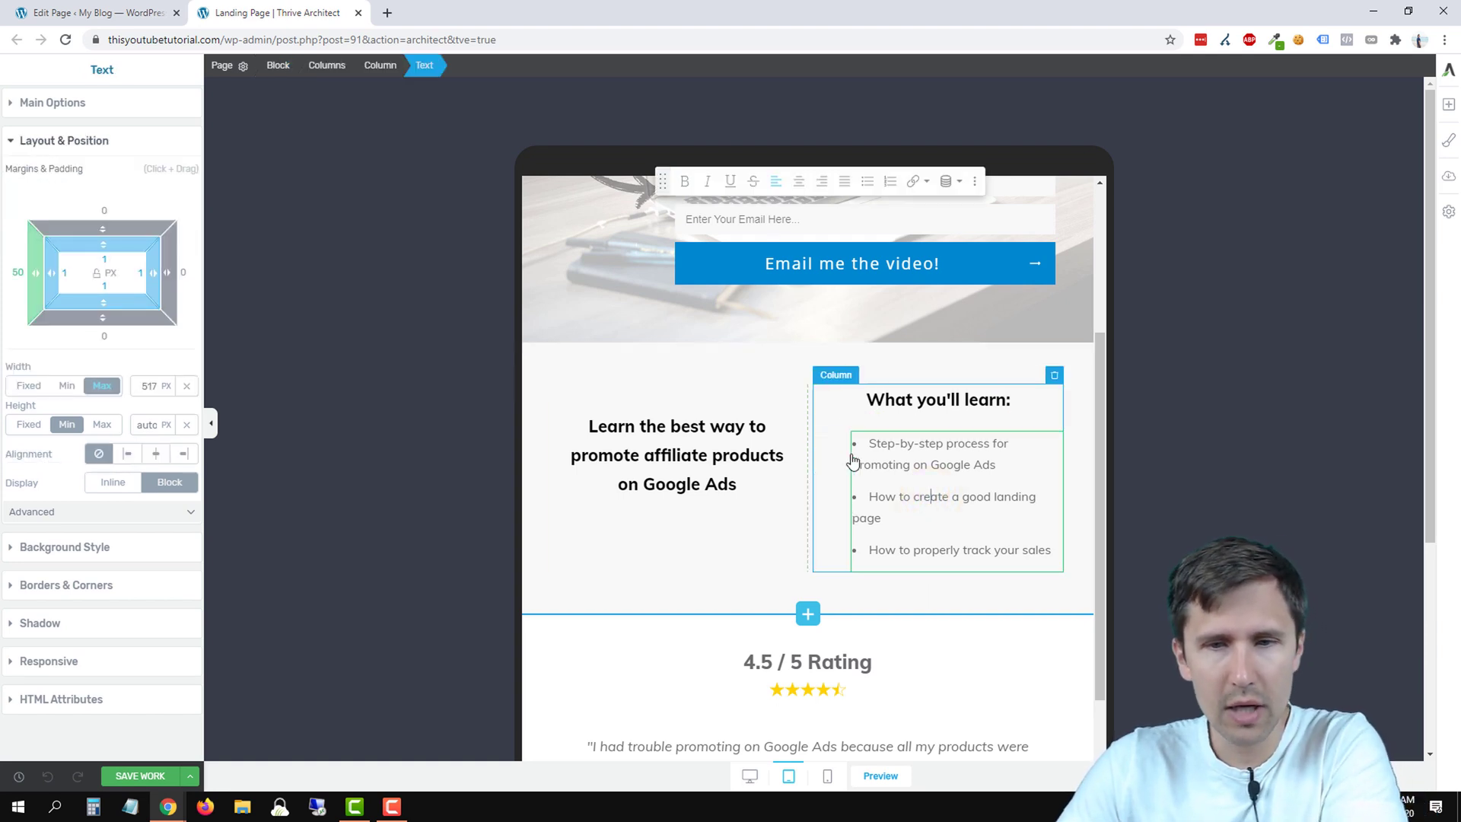
click(13, 269)
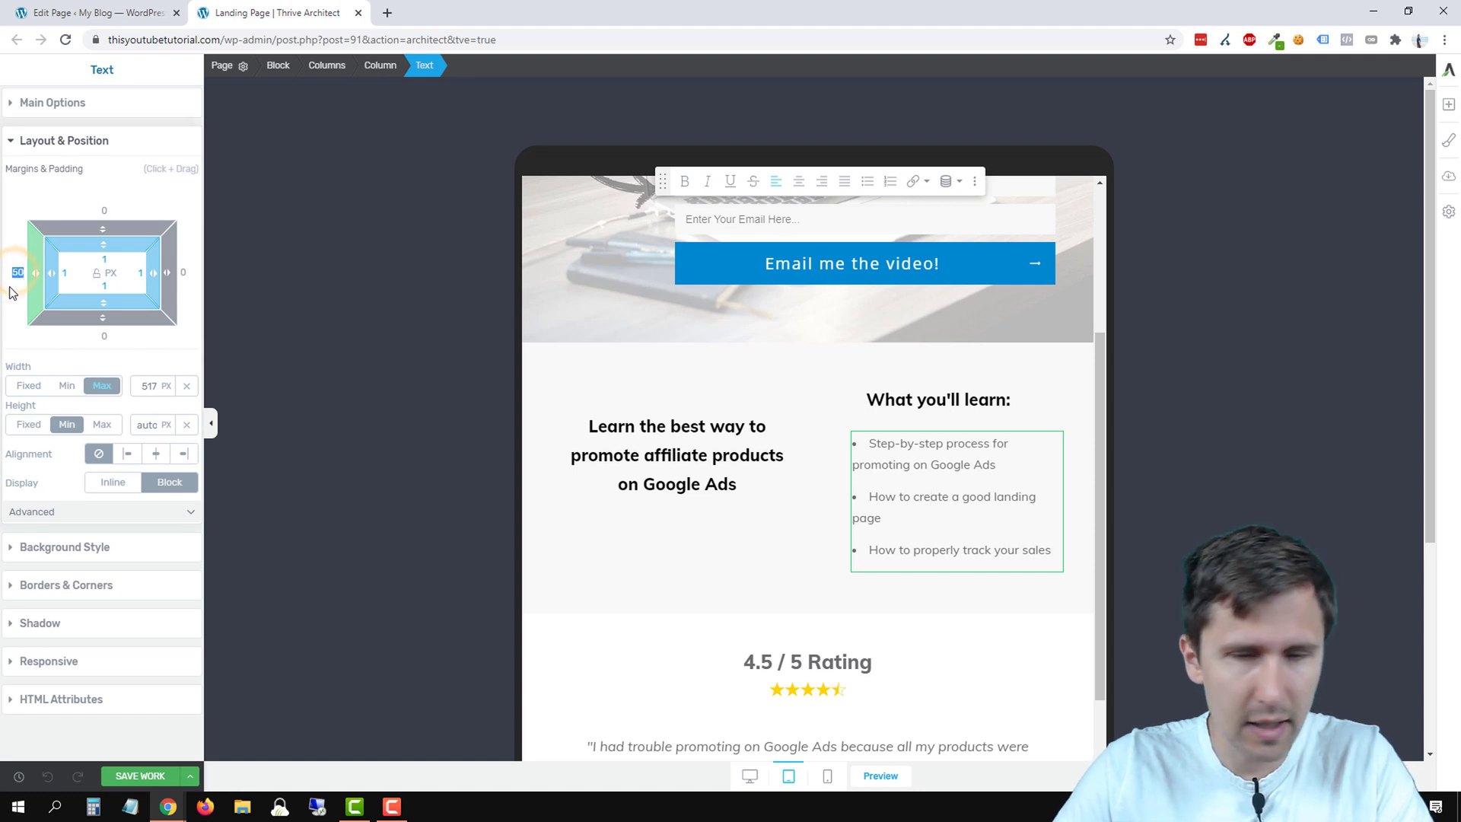
text(0)
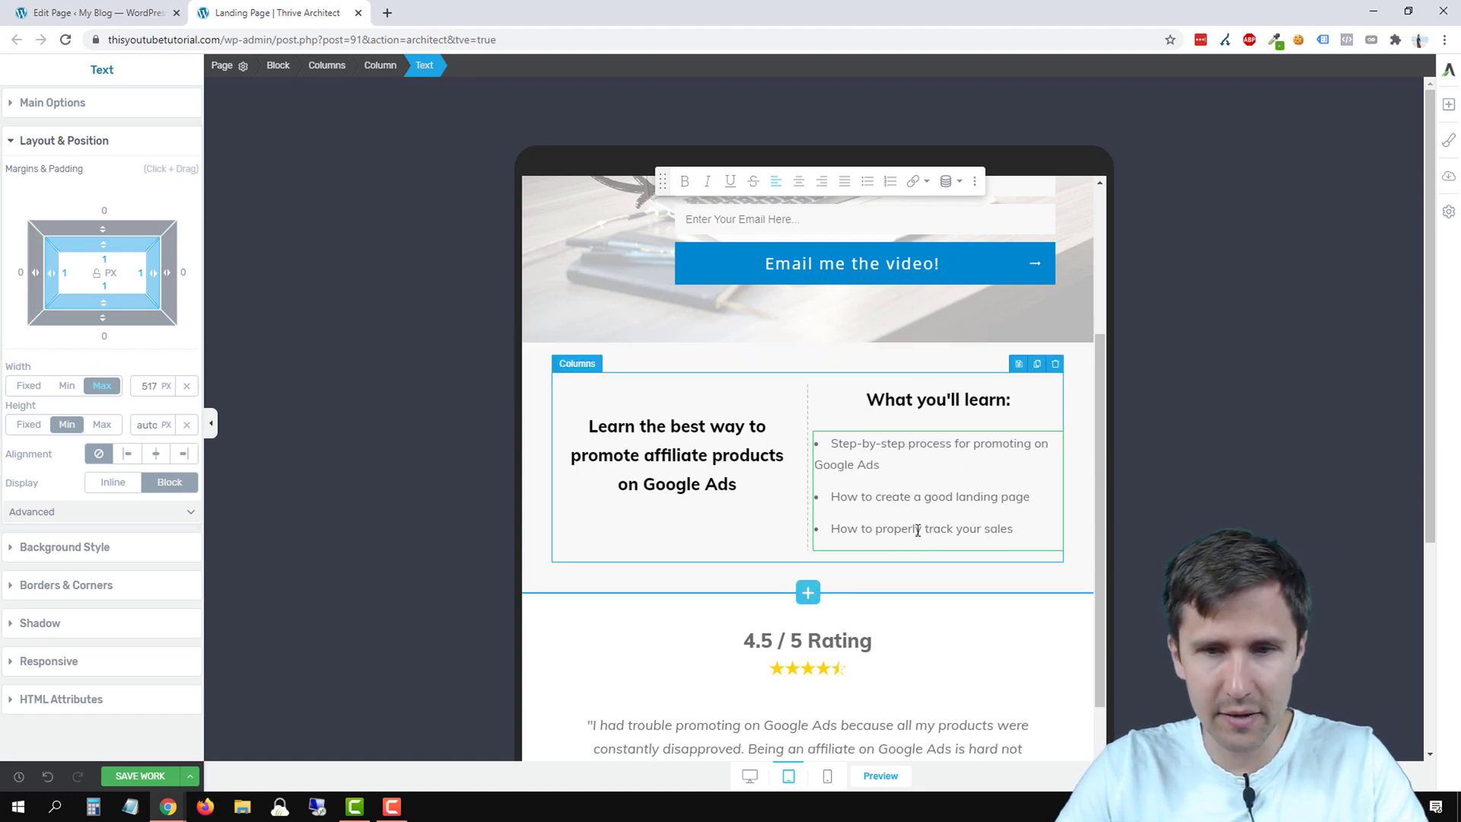
Step: Set the "What you'll learn:" block's top padding to 30 px and bottom padding to 20 px in the tablet view, and review the tablet layout
click(1070, 369)
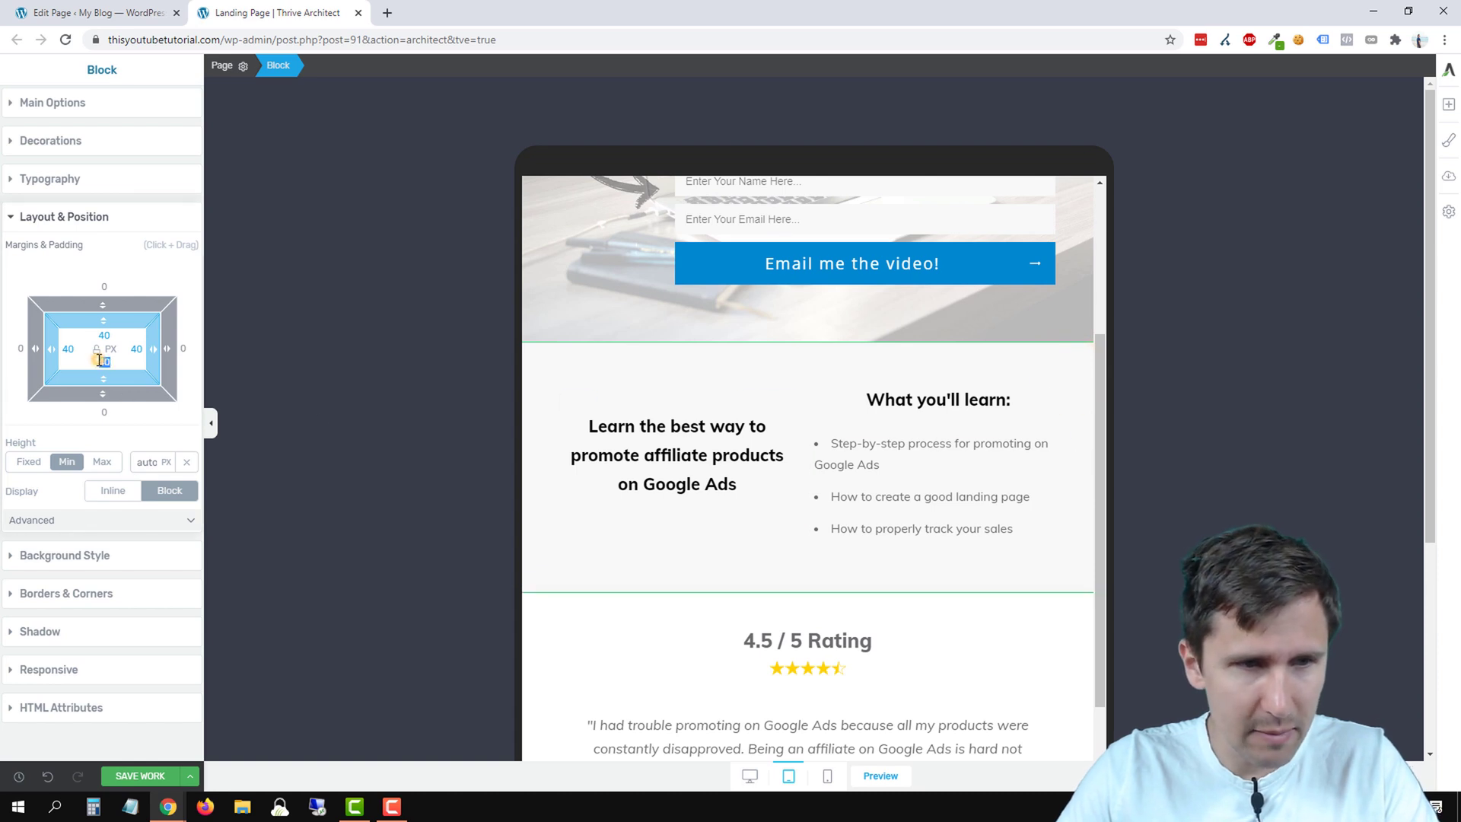
text(30)
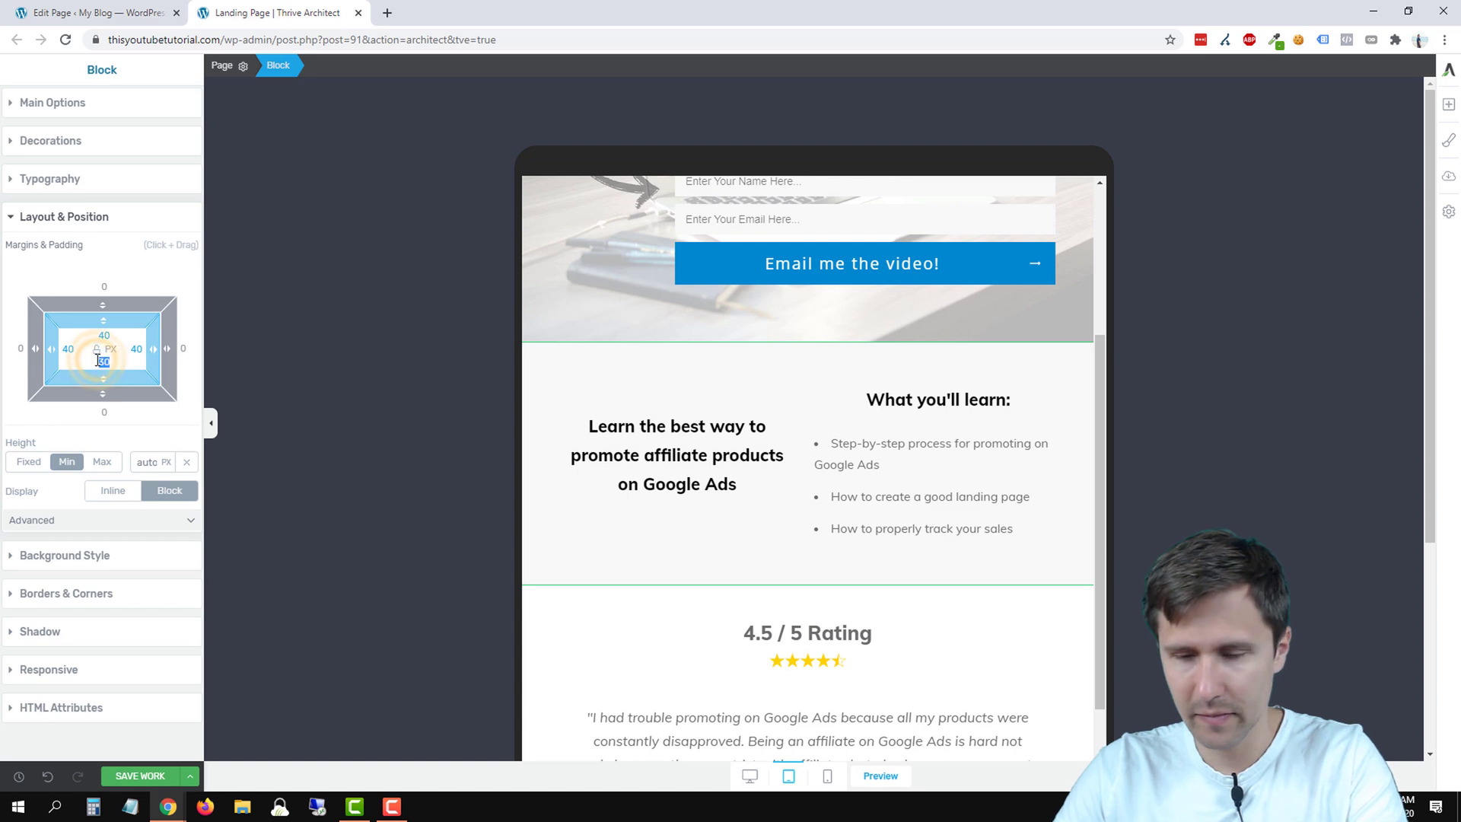
text(20)
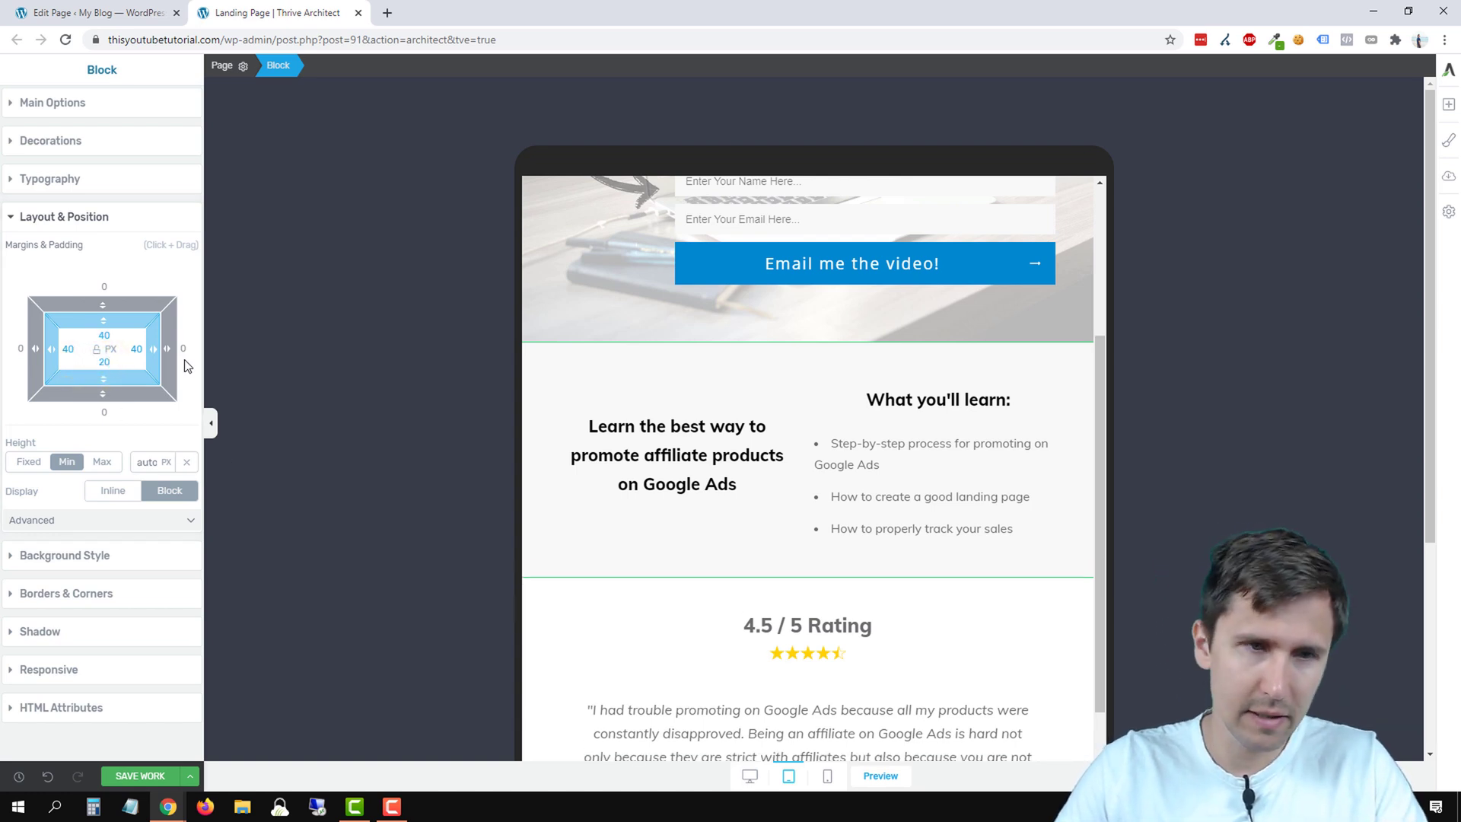
key(BackSpace)
text(3)
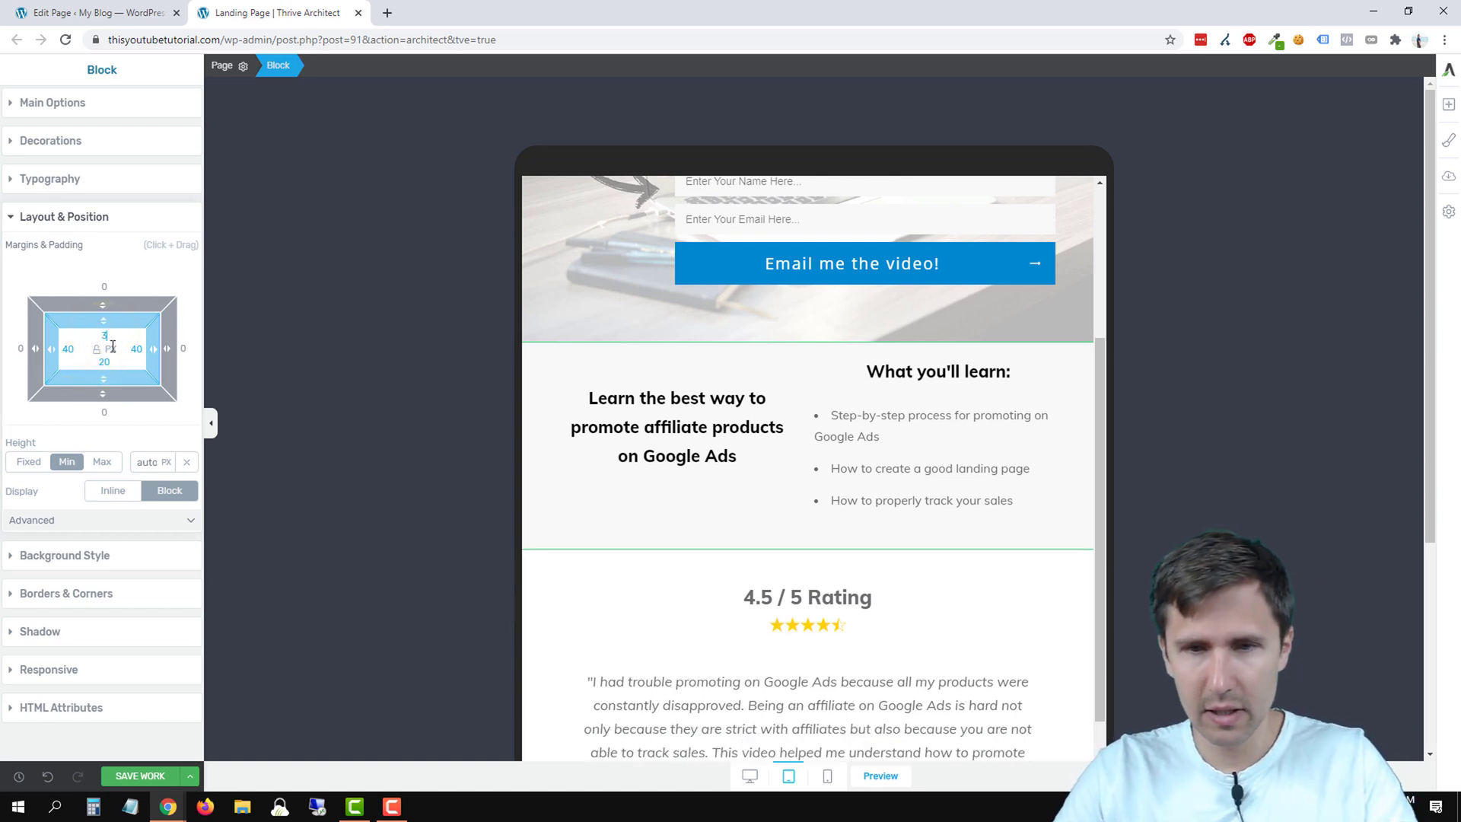
text(0)
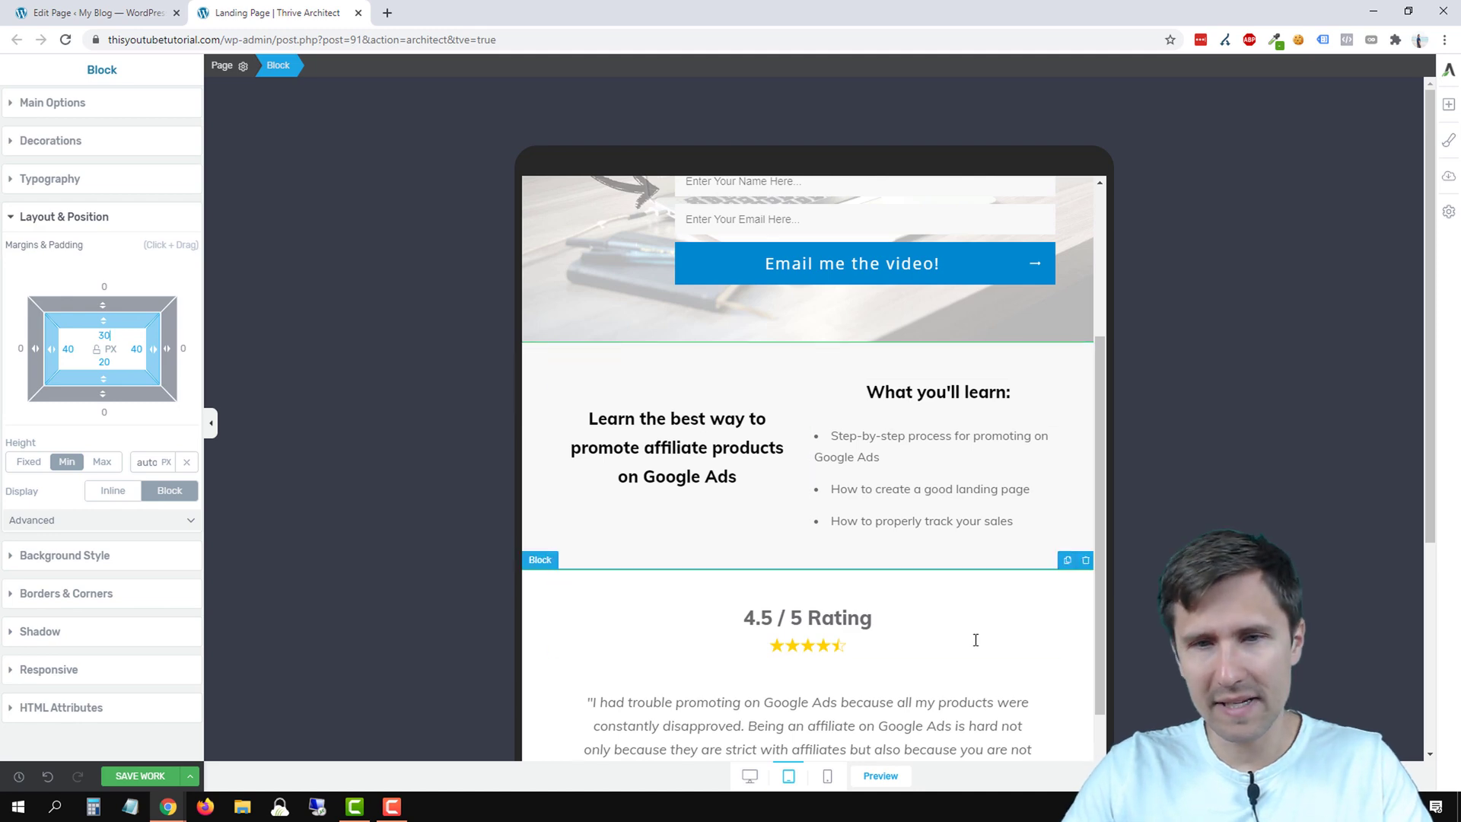
scroll(887, 368, up, 4)
scroll(880, 459, down, 4)
scroll(885, 463, up, 4)
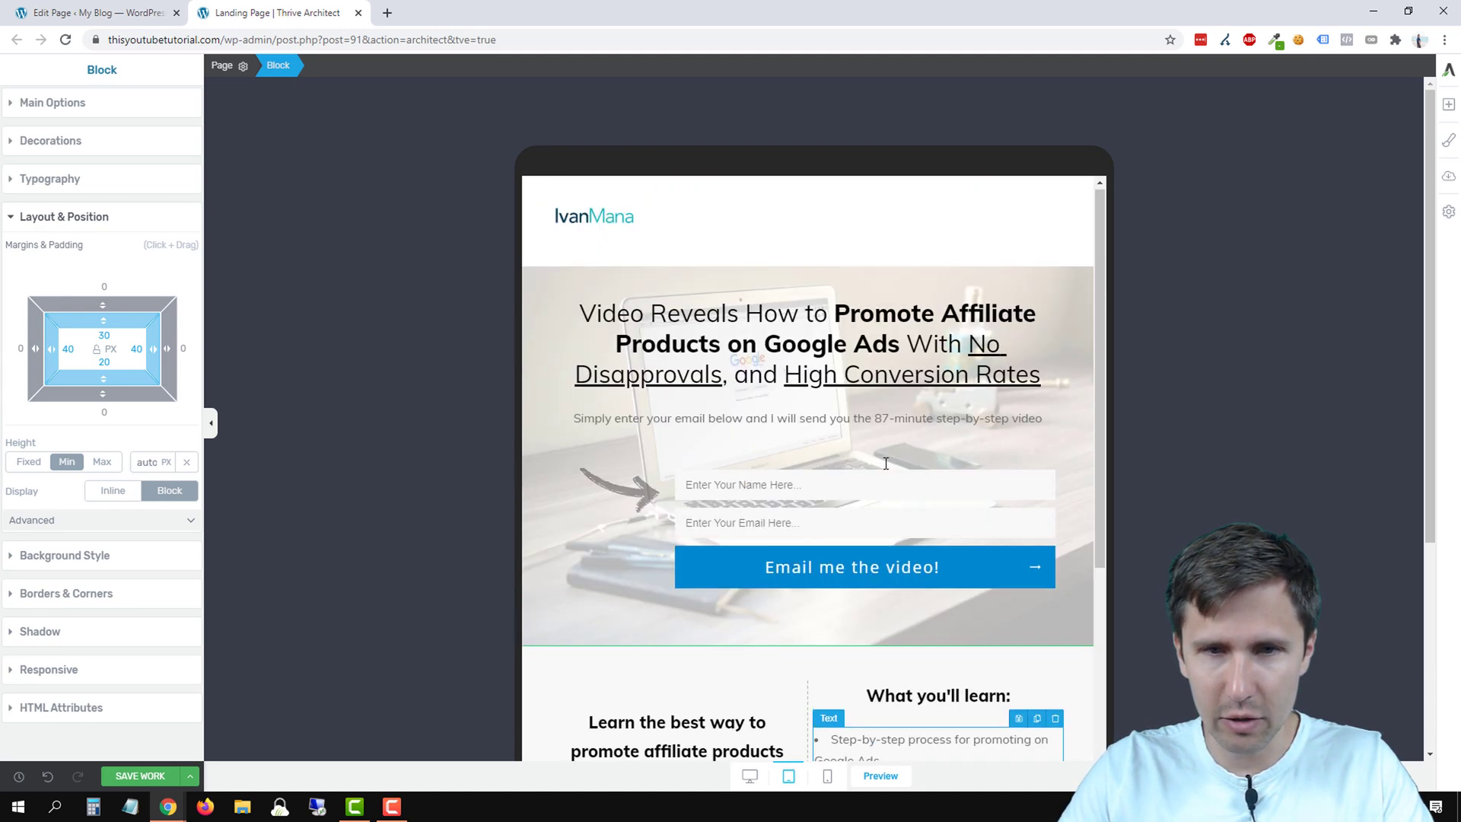
scroll(885, 463, down, 3)
scroll(886, 457, up, 3)
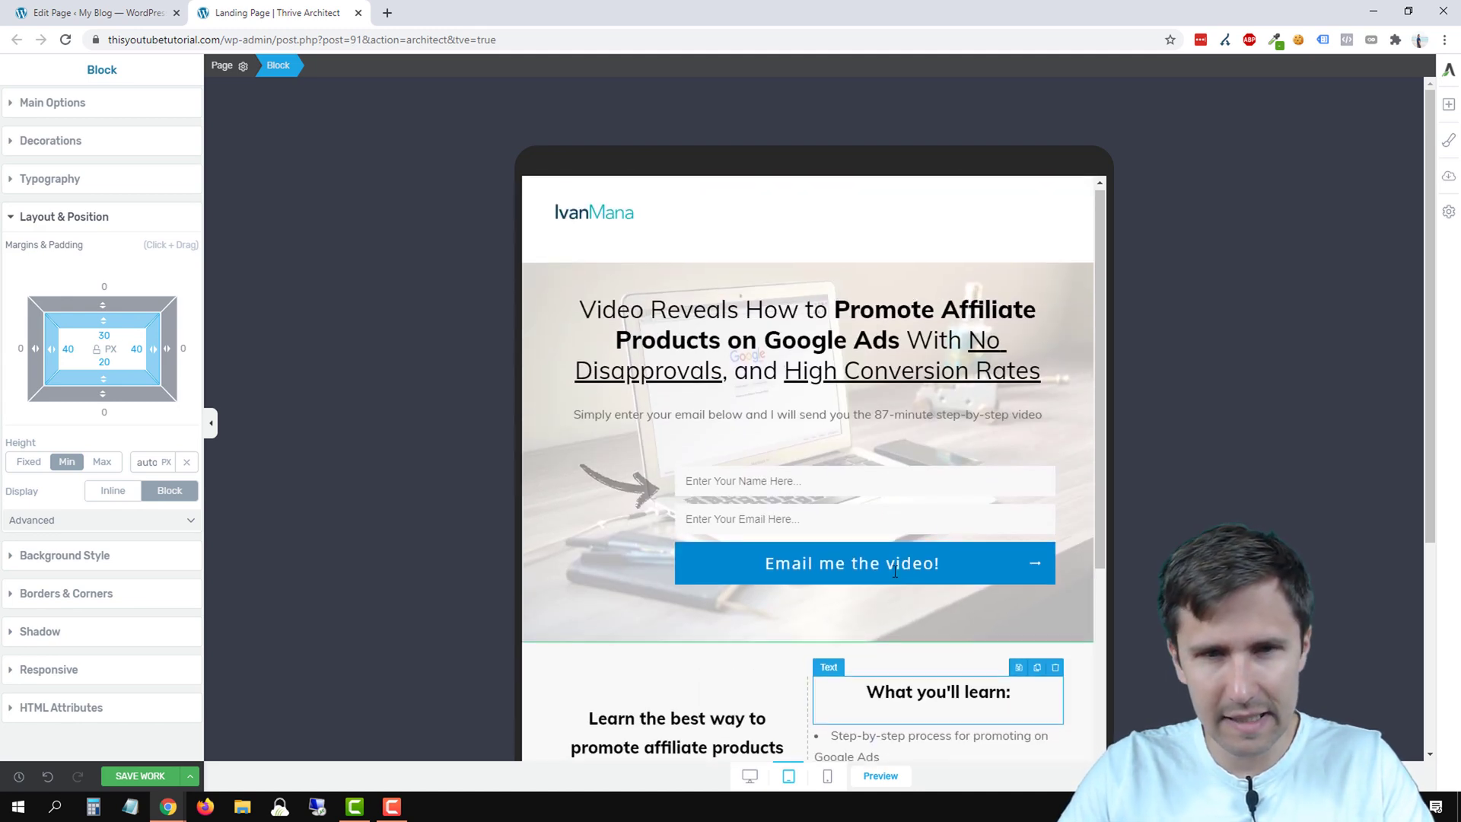
Step: Set the logo header block's top padding to 20 px and bottom padding to 10 px in the tablet view
click(1009, 215)
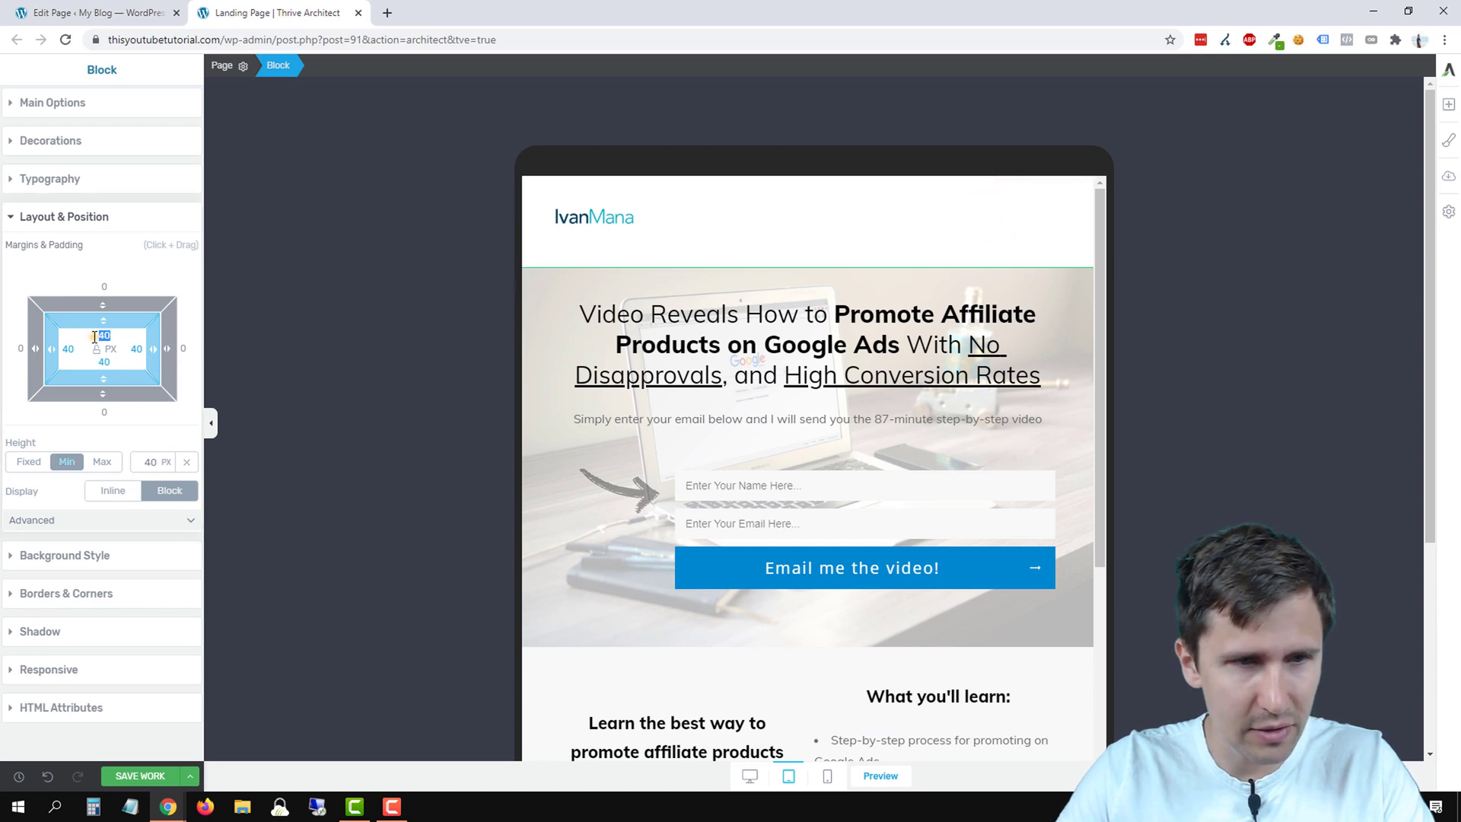
text(20)
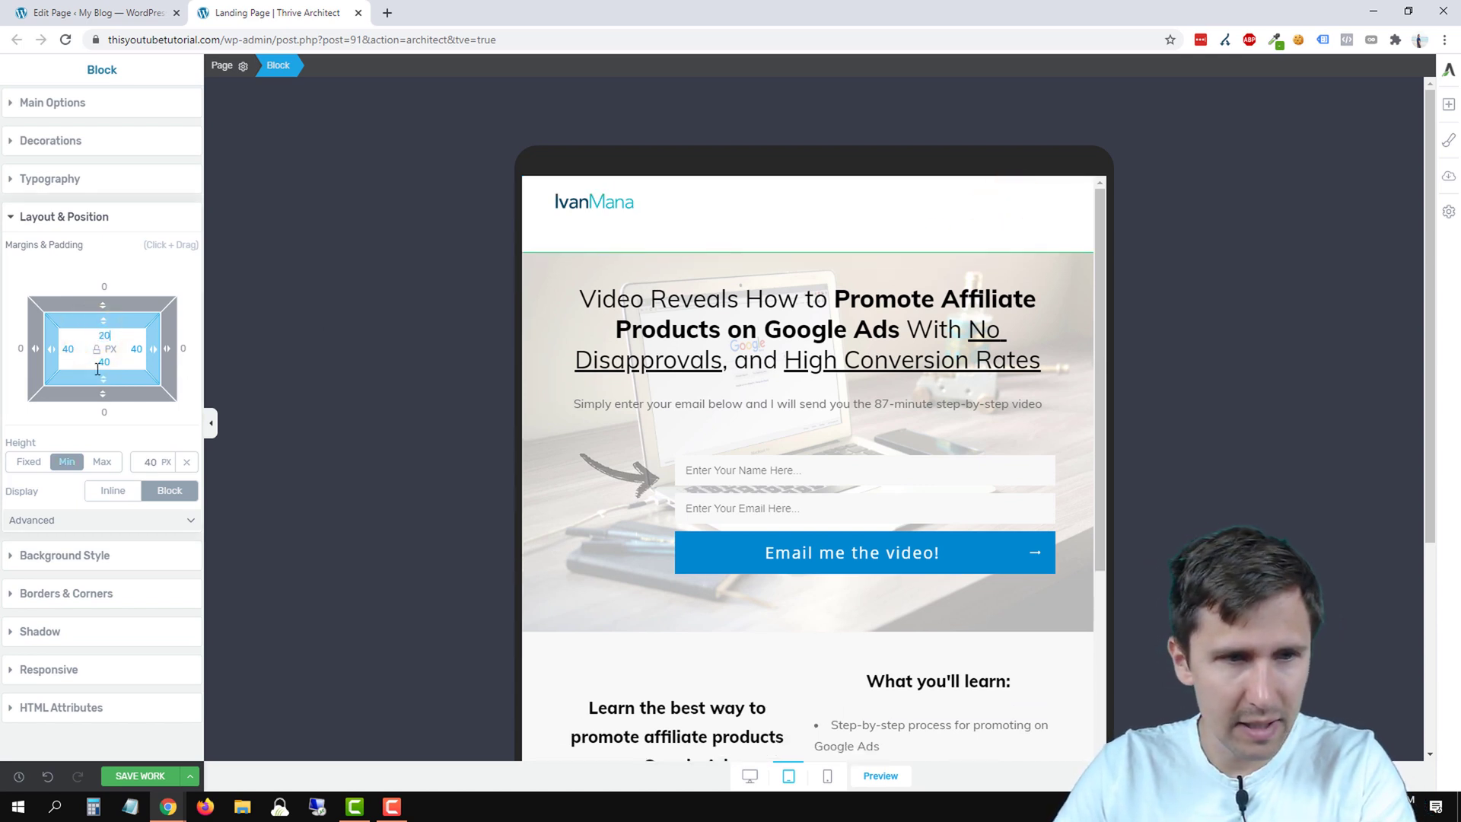
text(20)
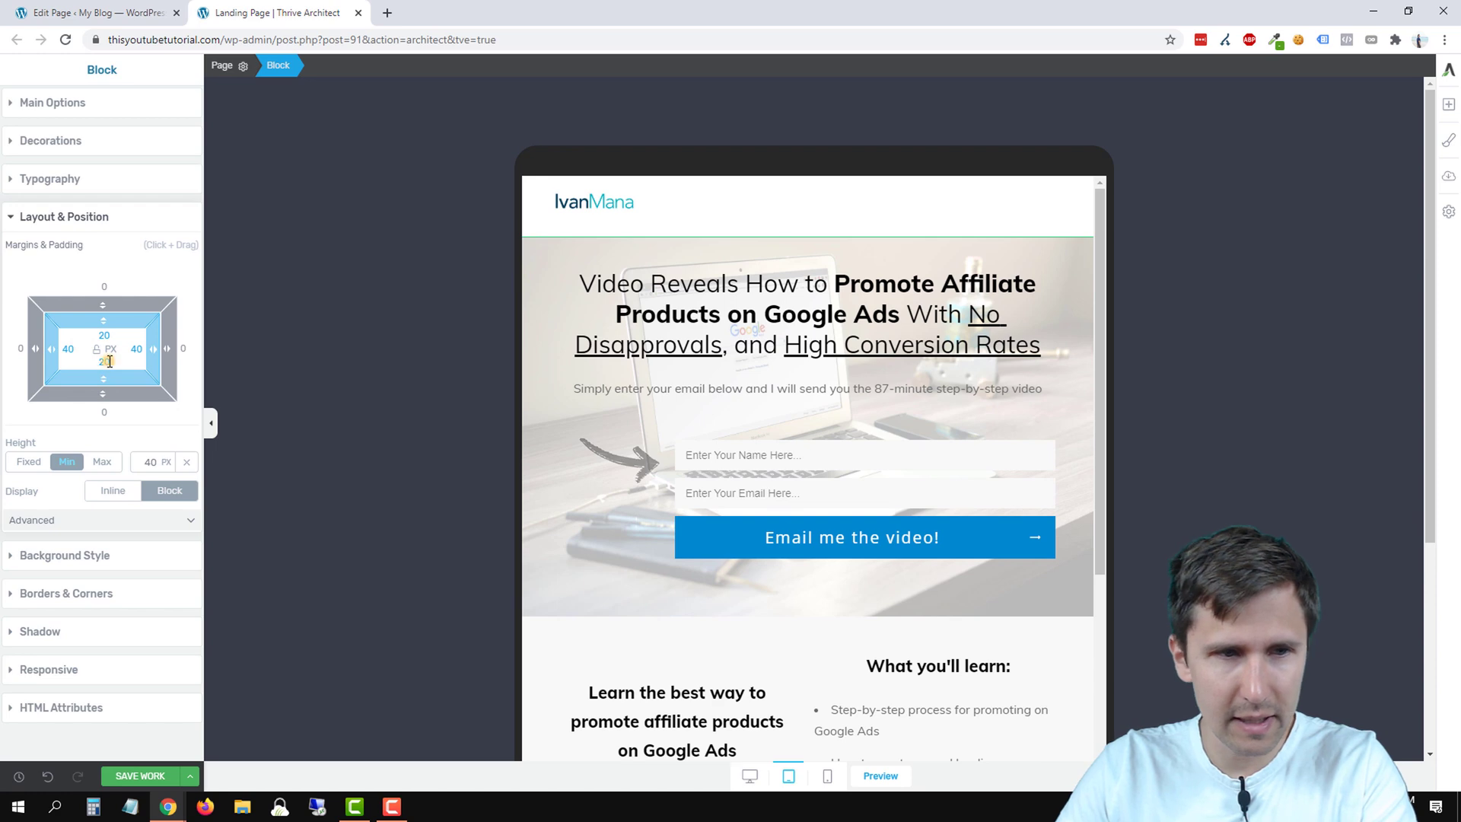
text(10)
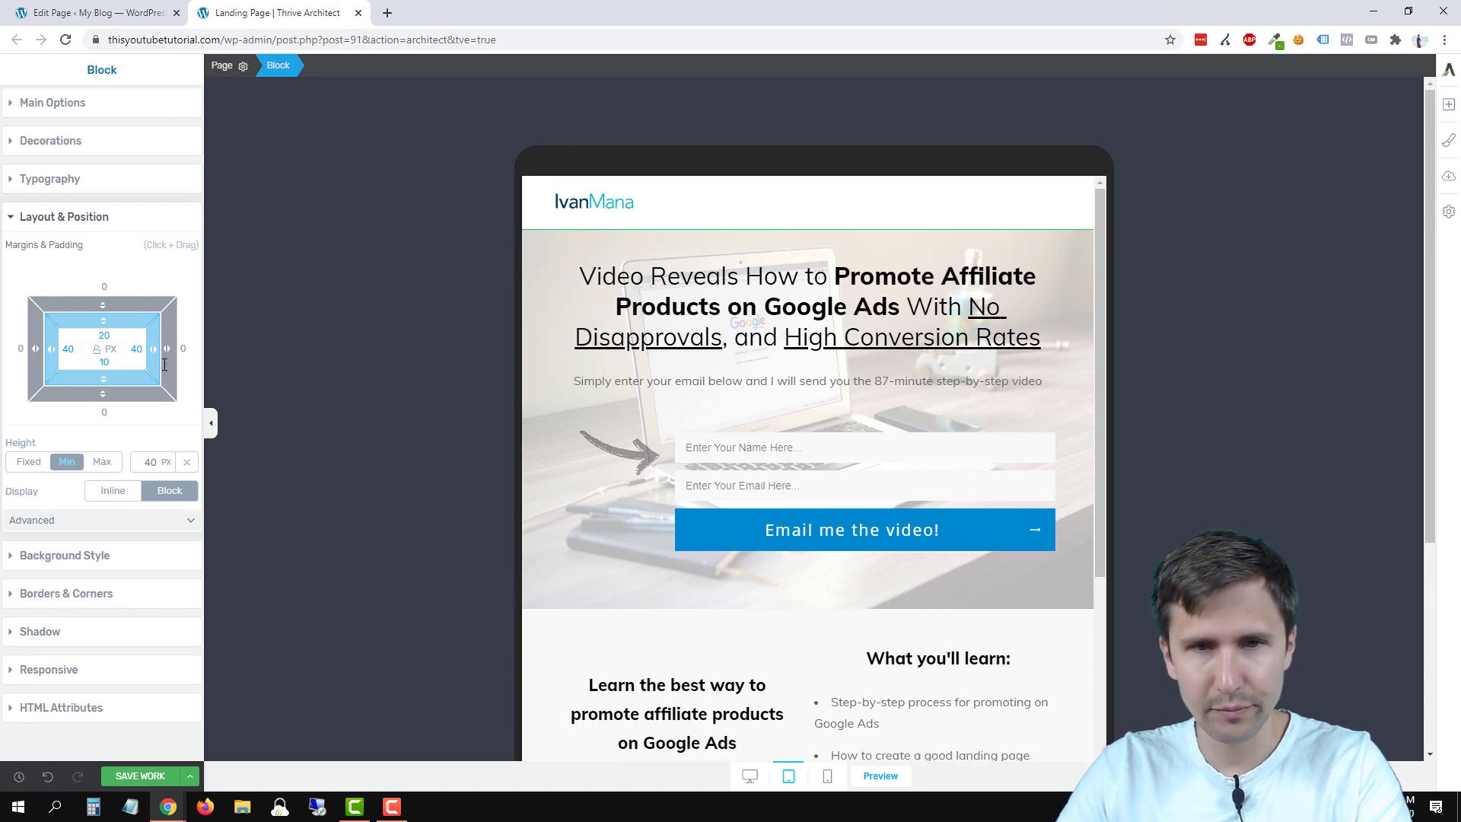
scroll(972, 563, down, 3)
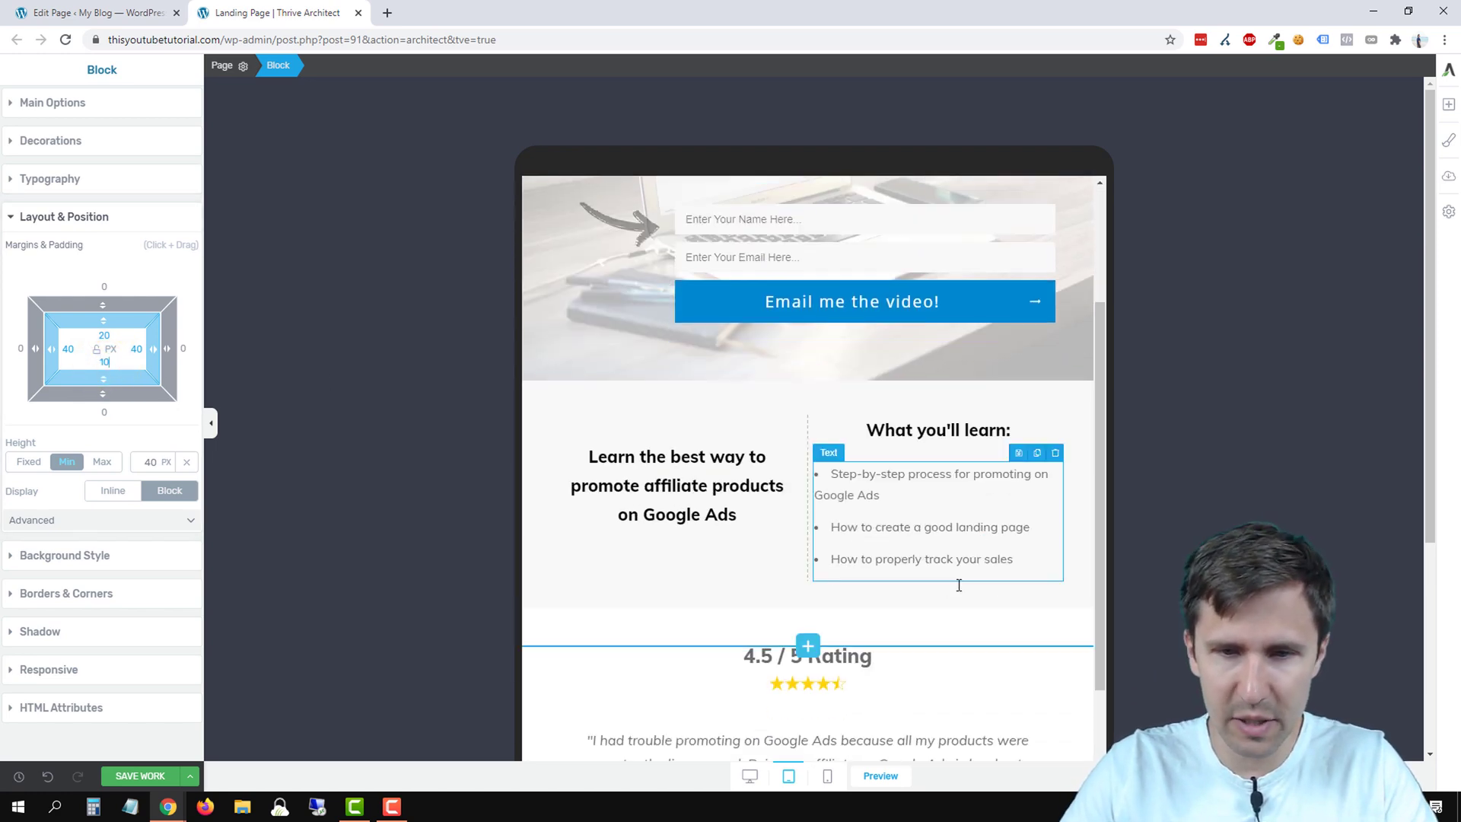
Step: Try turning off column wrapping and reversing the column order of the "What you'll learn:" section in the mobile view, and restore both settings
click(749, 780)
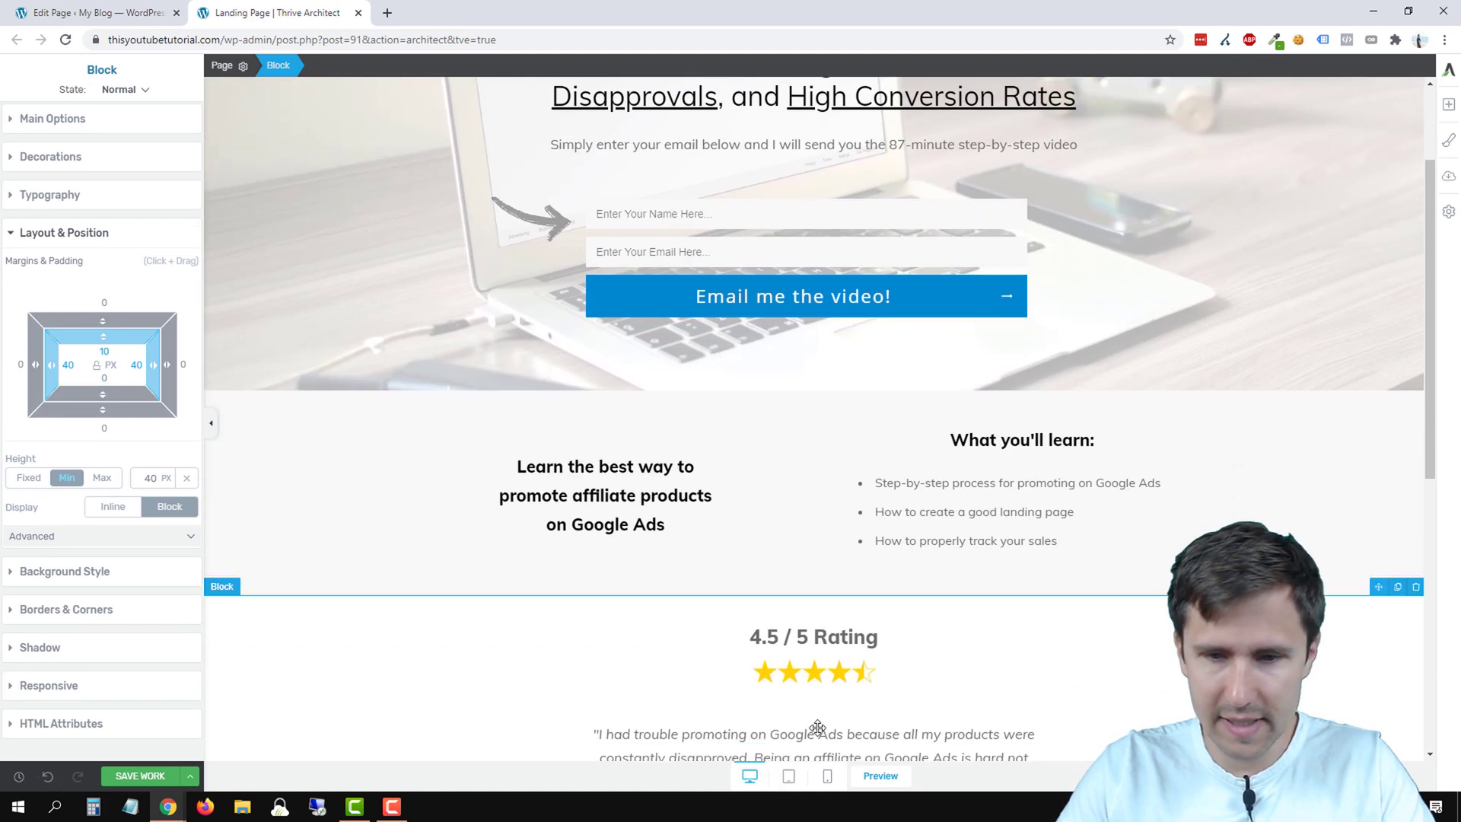
click(828, 776)
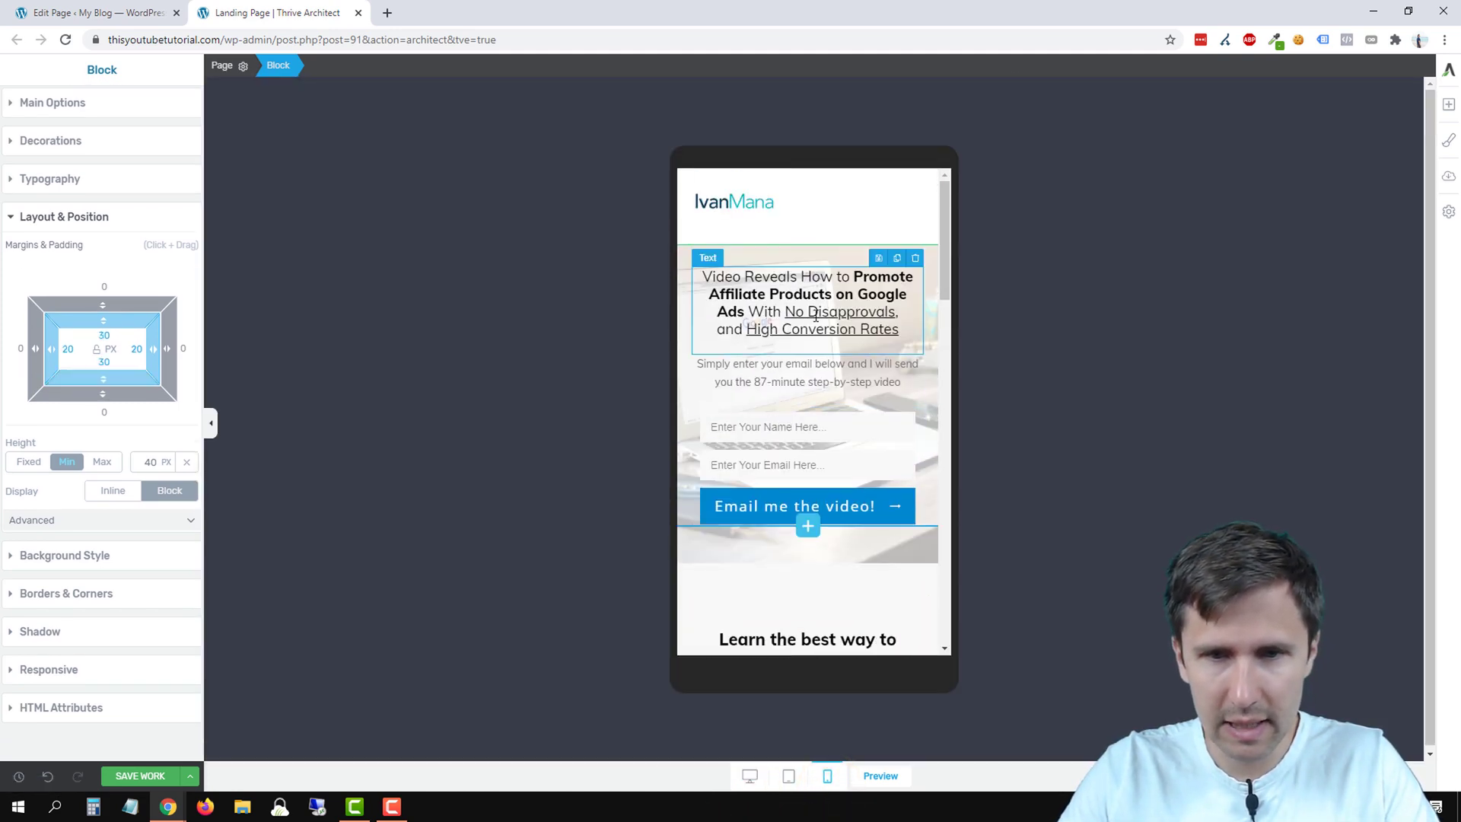
scroll(813, 513, down, 5)
scroll(822, 464, up, 3)
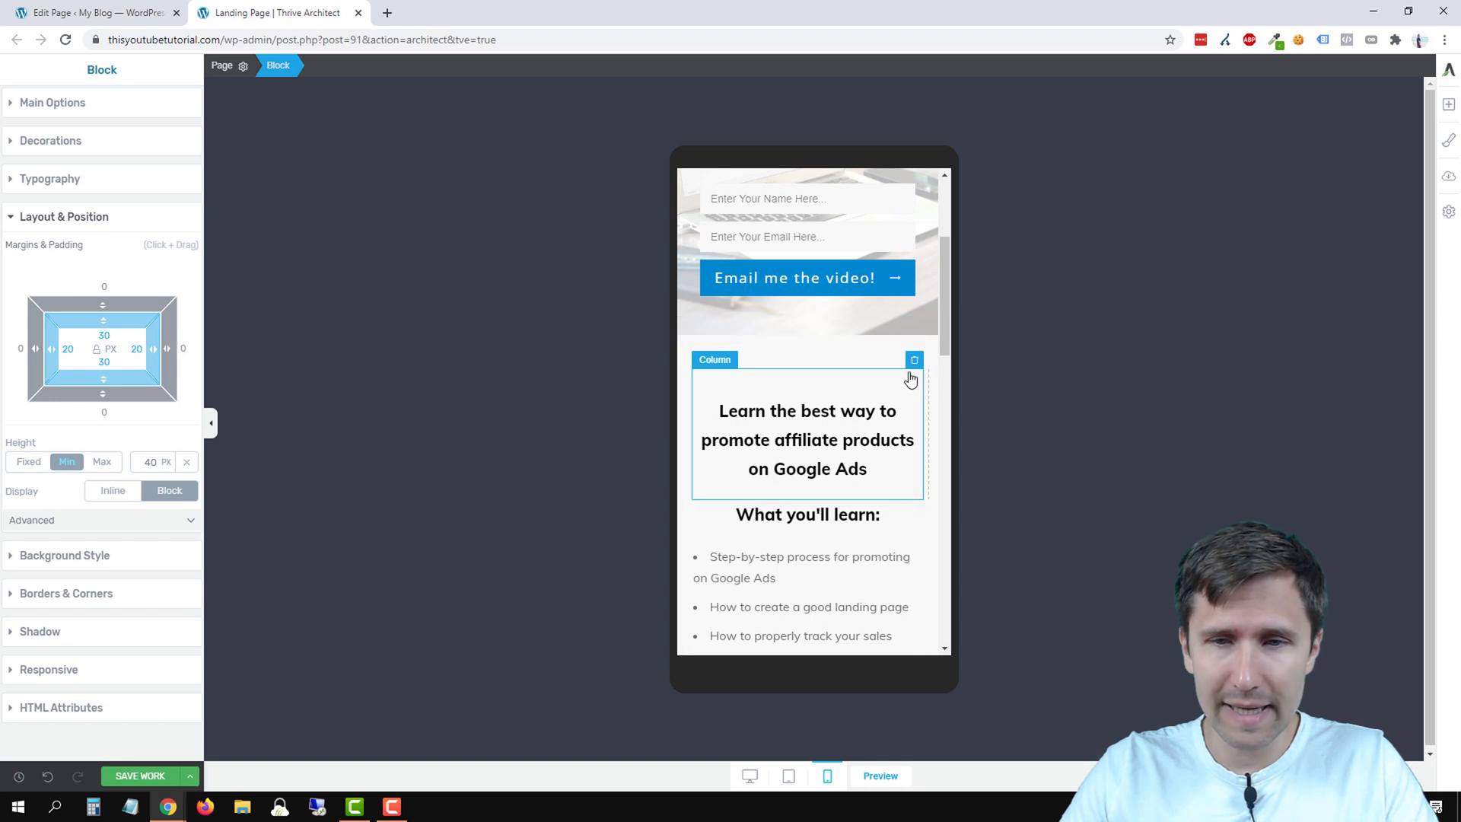
click(869, 374)
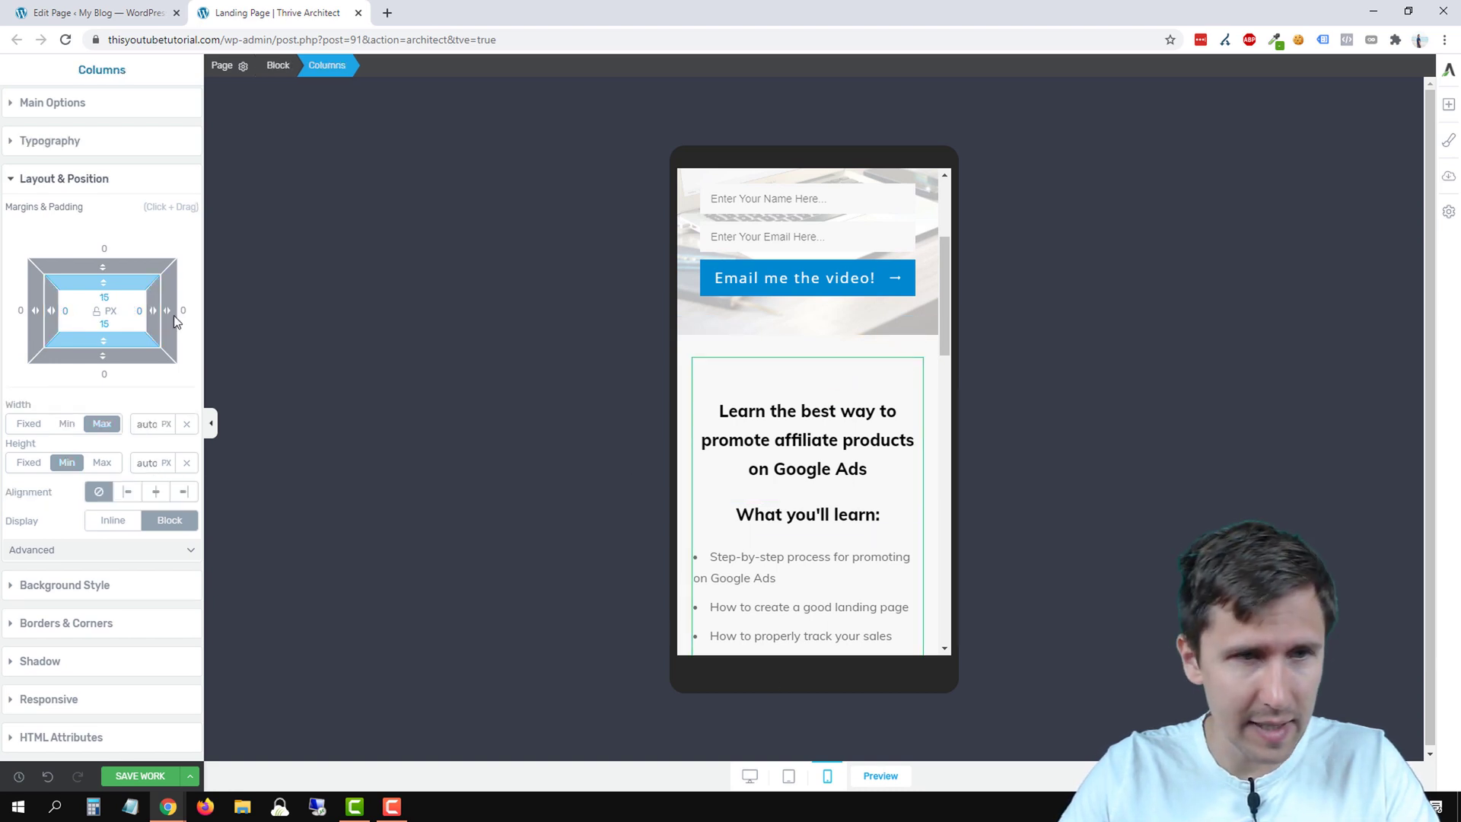
click(46, 104)
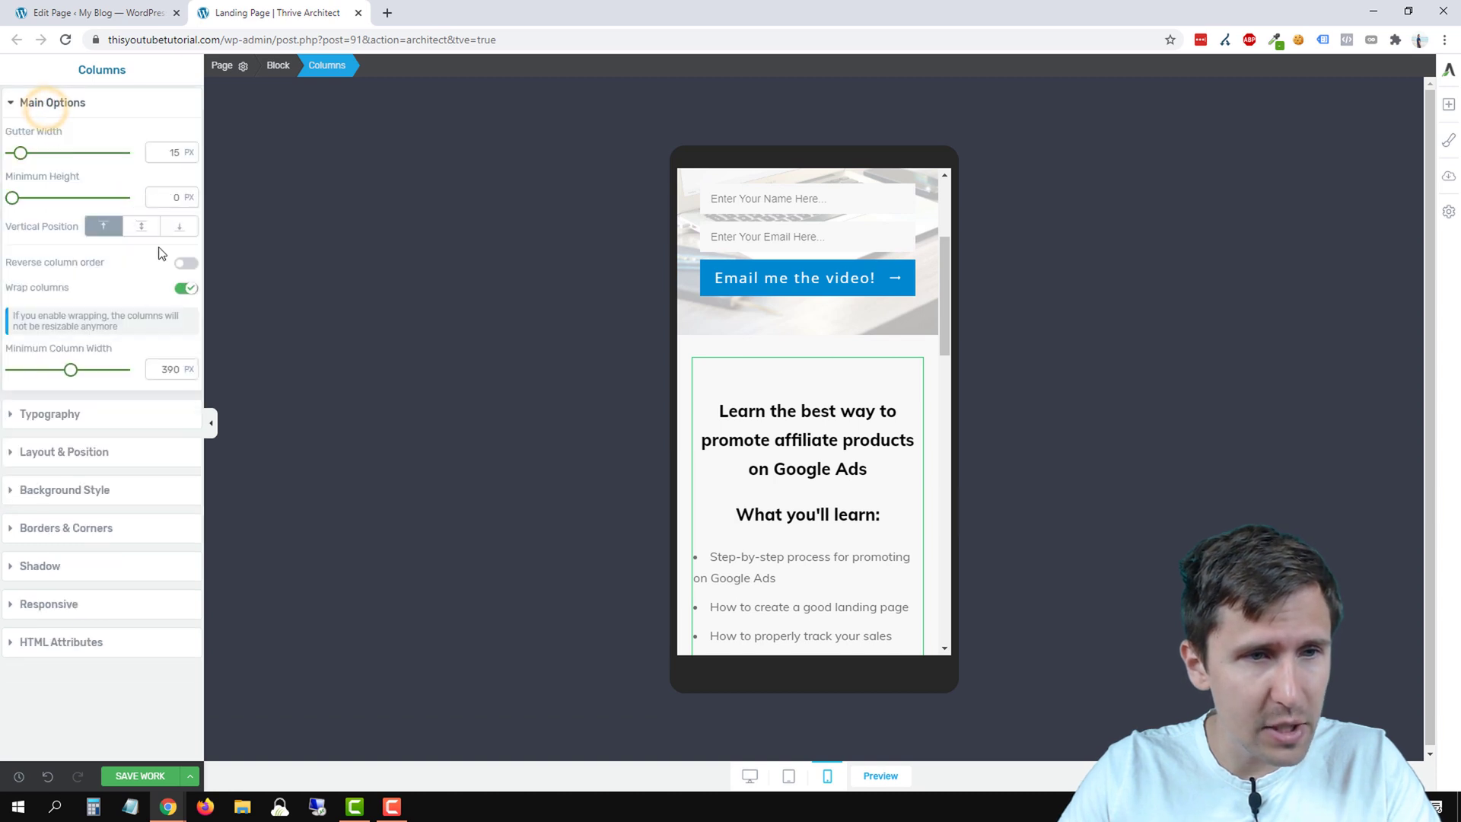
click(185, 289)
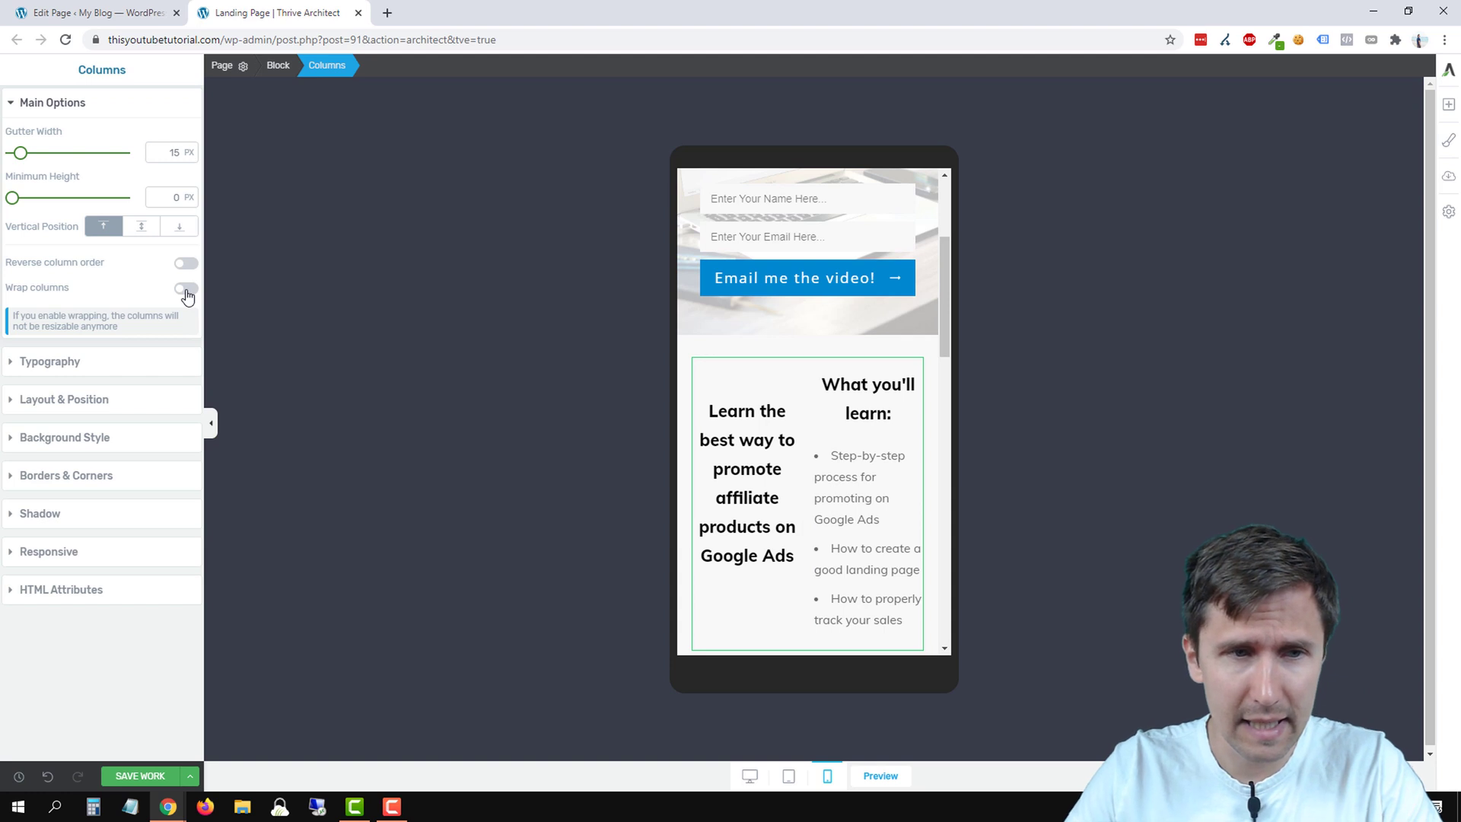
click(186, 264)
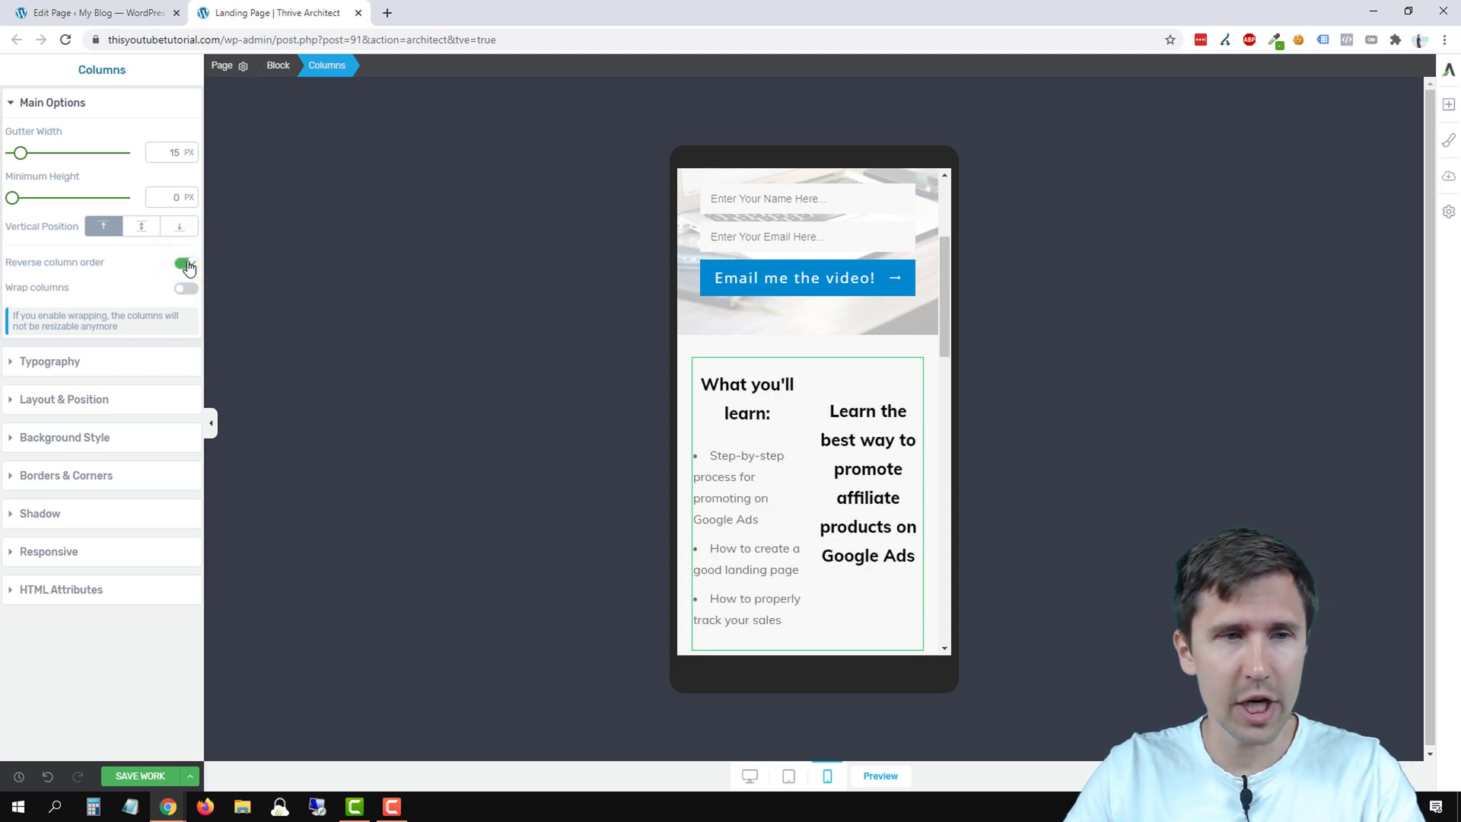
click(186, 264)
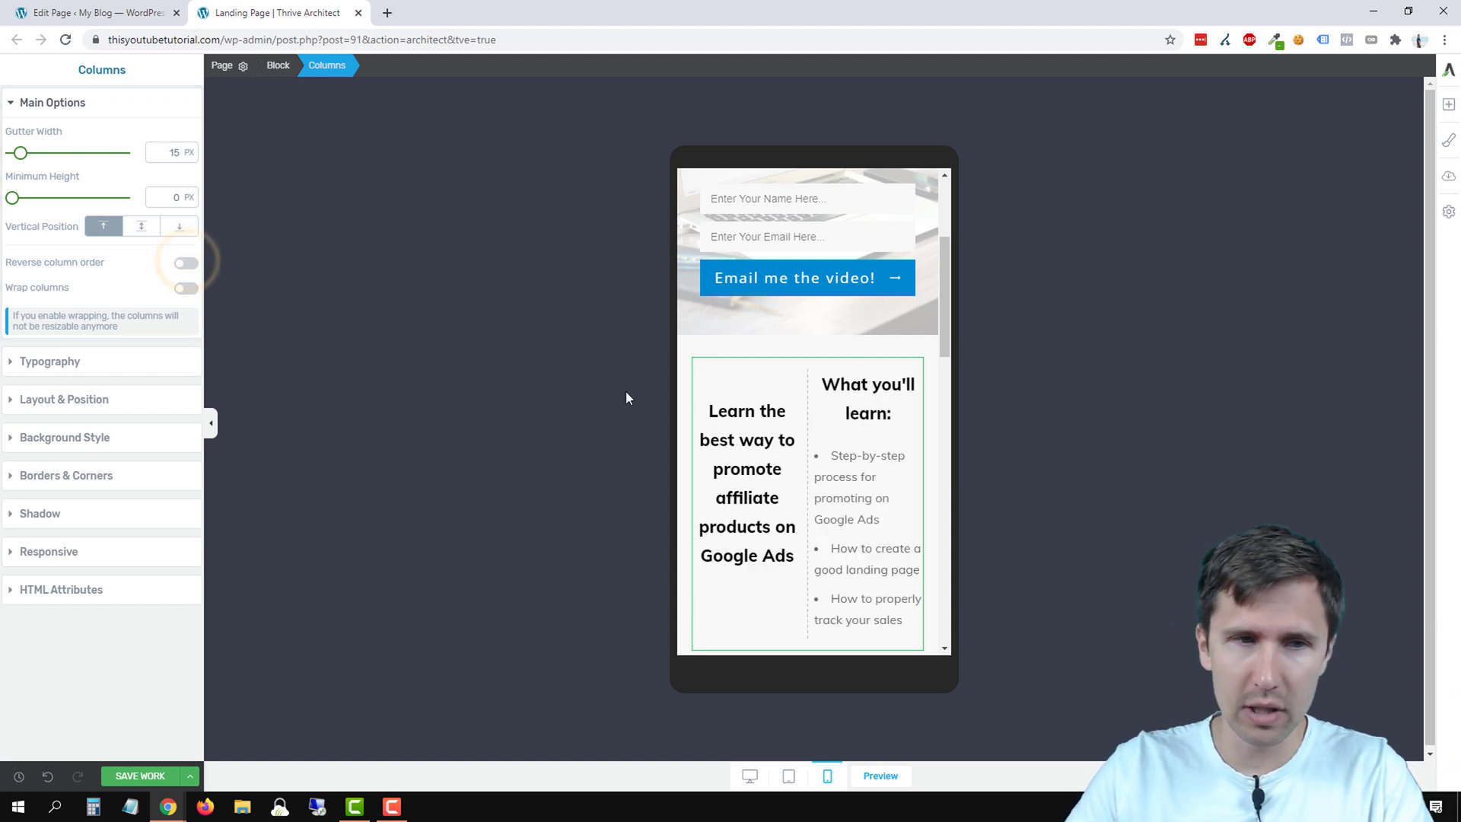
click(185, 288)
Step: Compare the layout of the two-column "What you'll learn:" section in the mobile, tablet and desktop views
scroll(838, 486, down, 2)
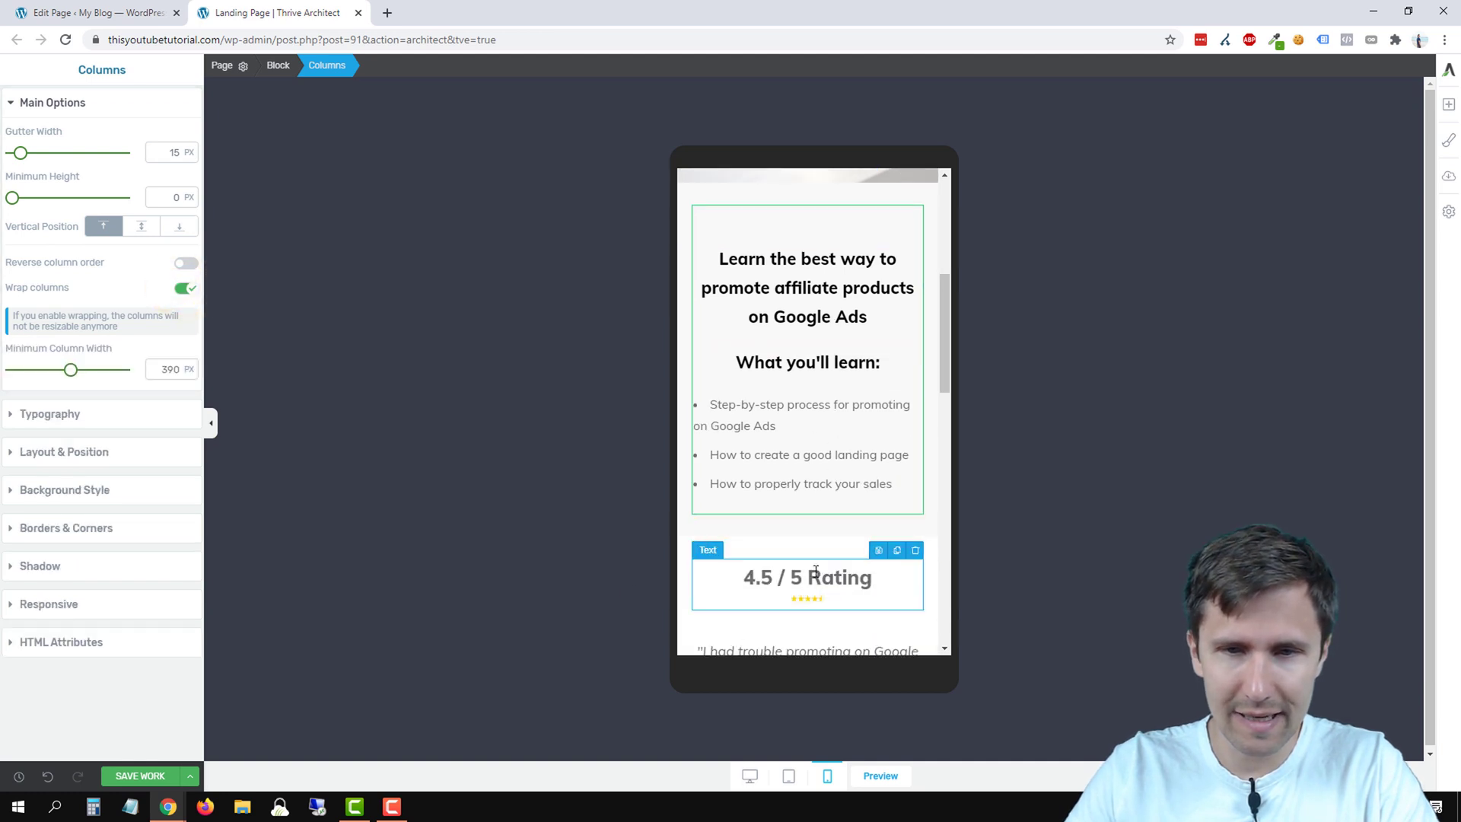
scroll(840, 449, up, 2)
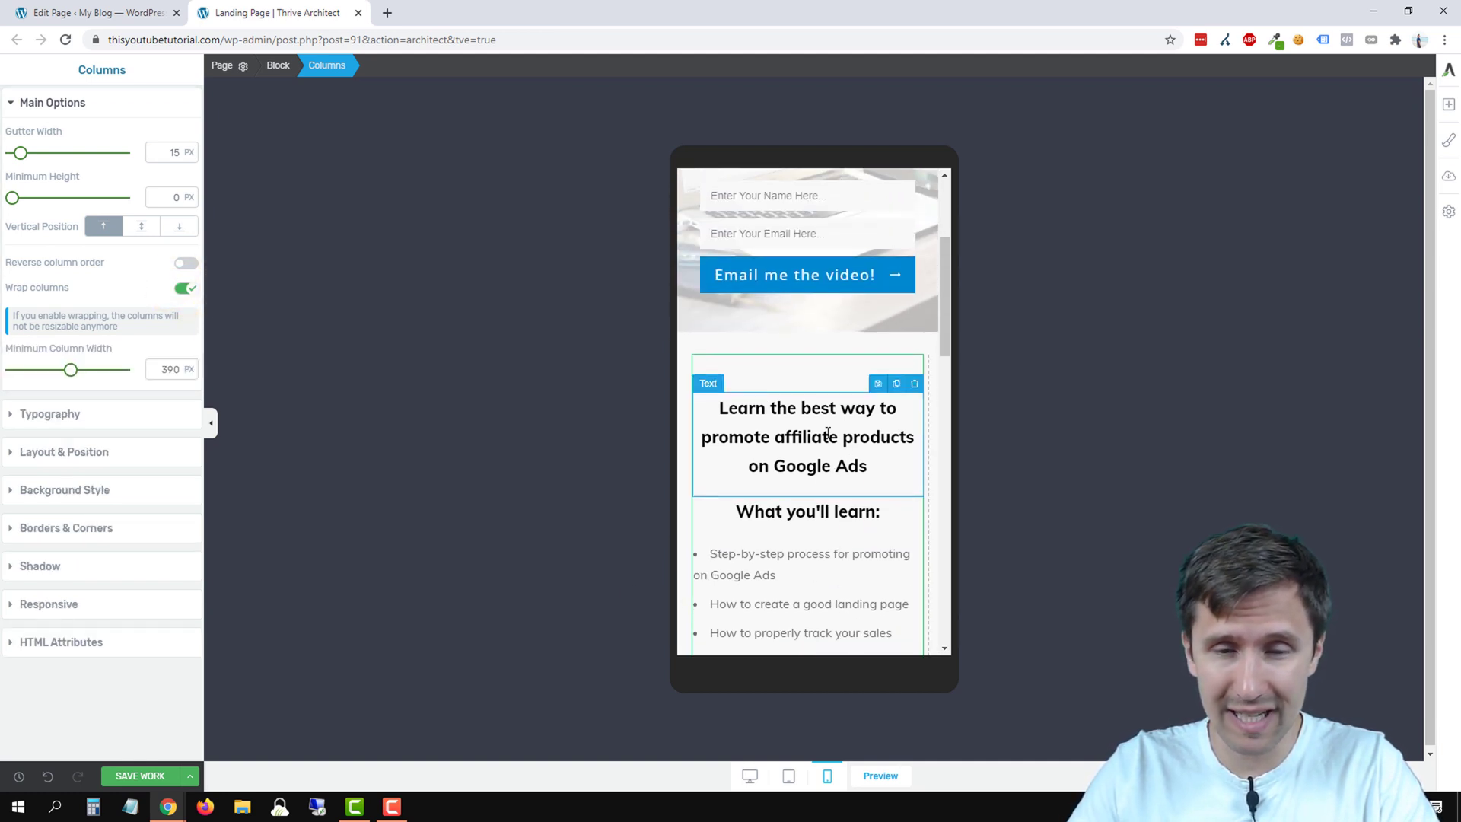
scroll(826, 524, down, 2)
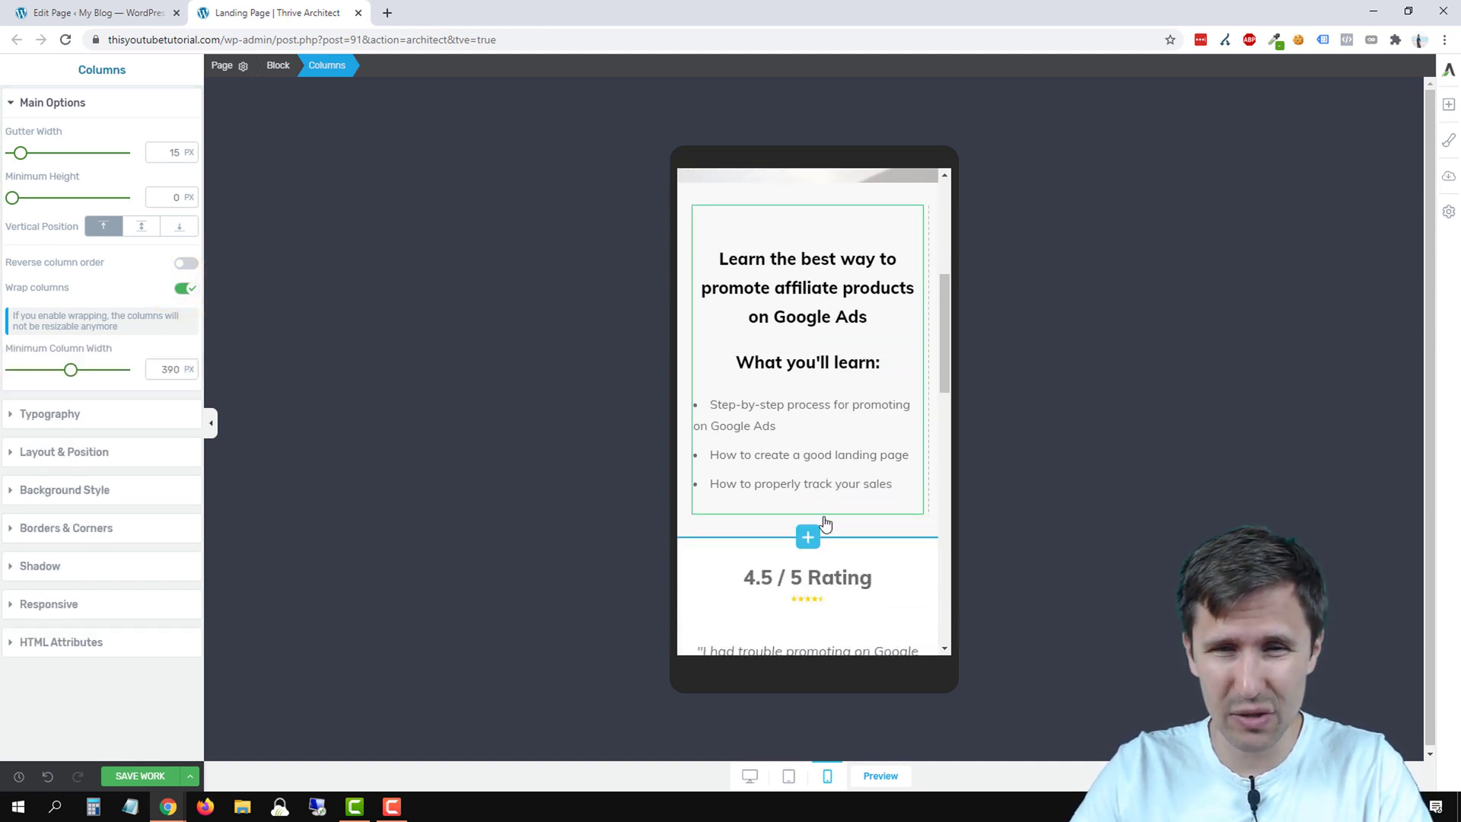
click(788, 775)
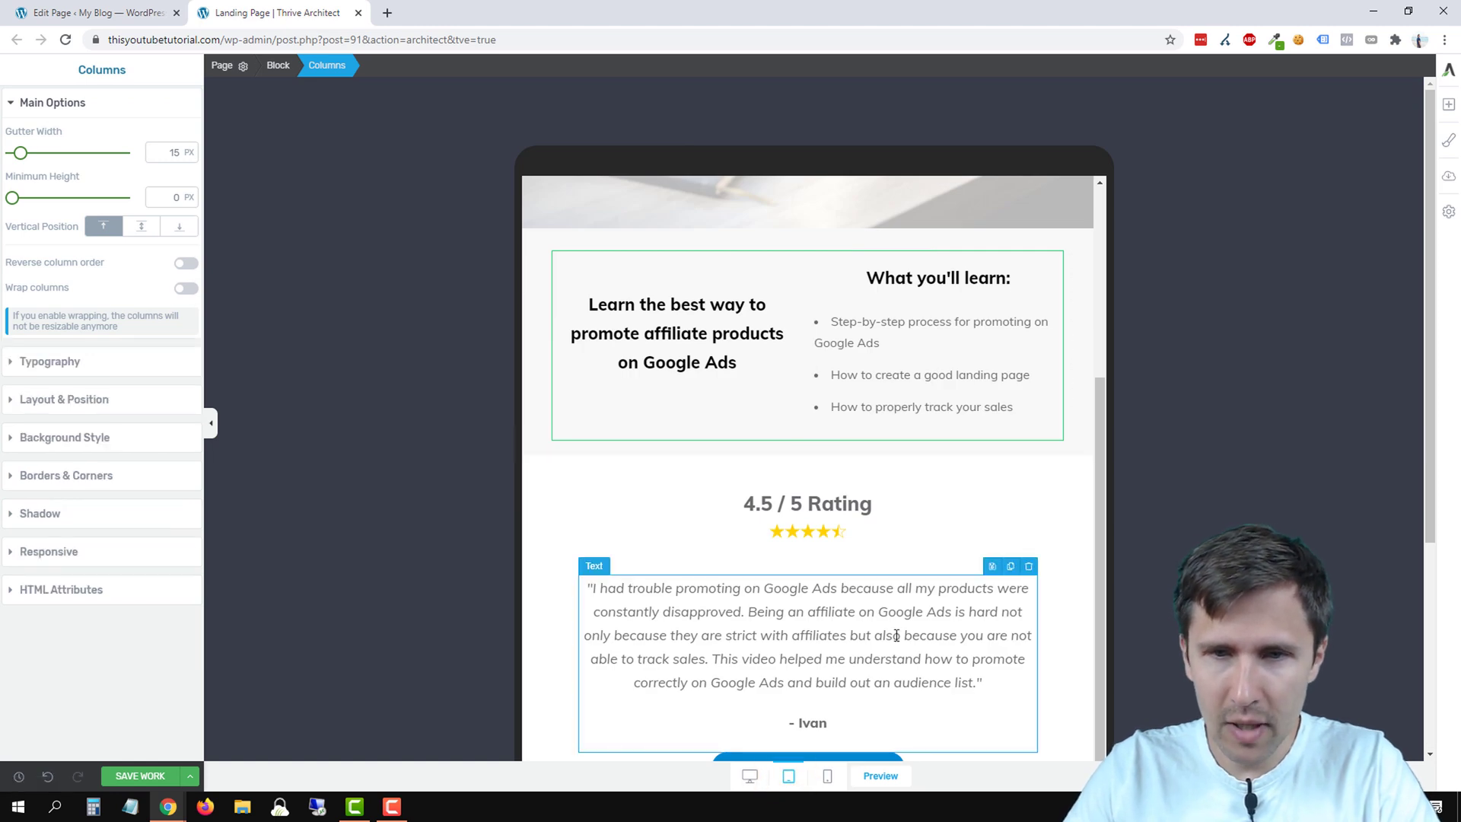
scroll(897, 635, up, 3)
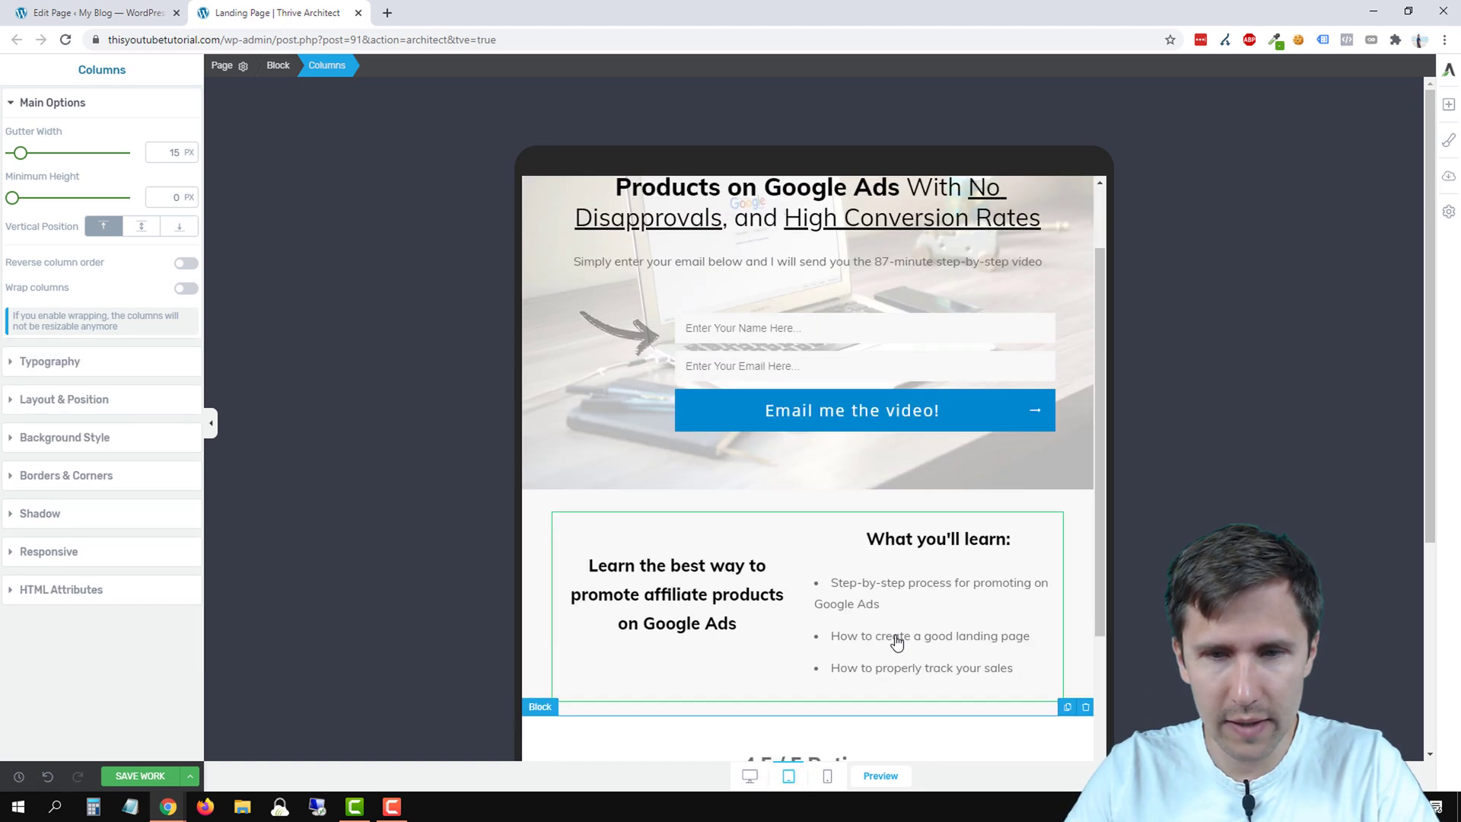
scroll(896, 635, down, 2)
click(825, 779)
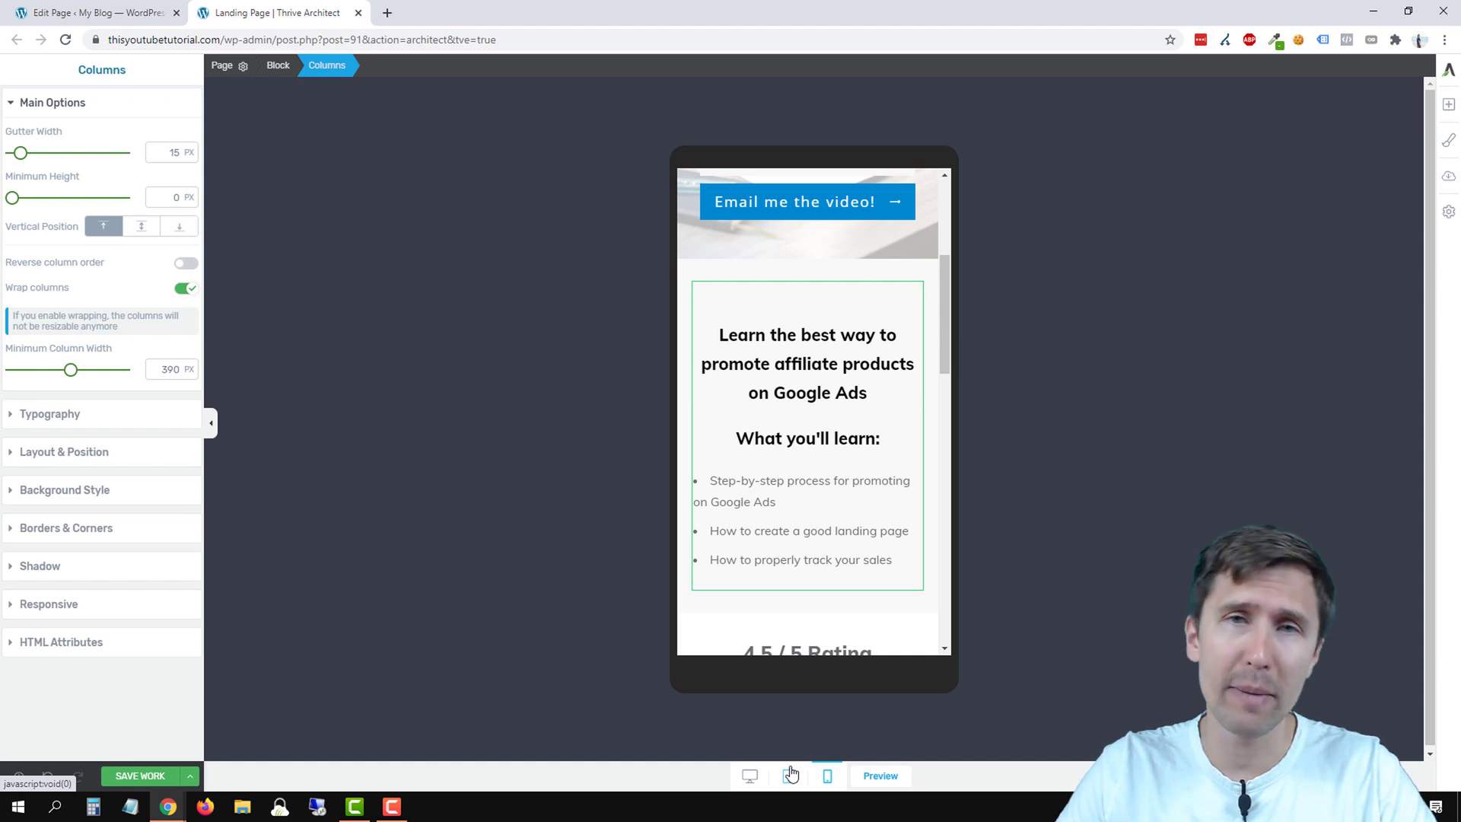
click(742, 780)
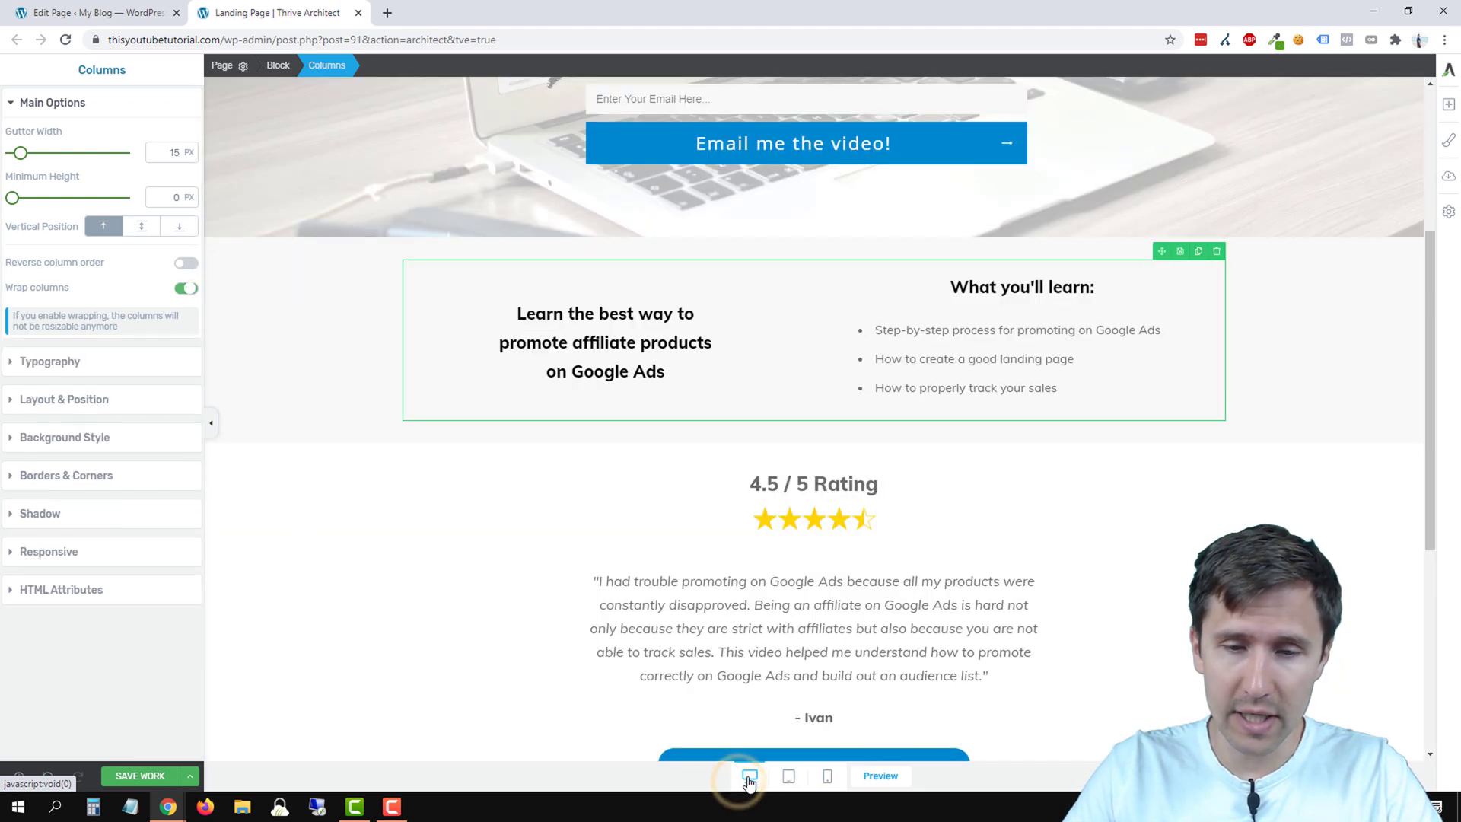
scroll(1085, 406, up, 3)
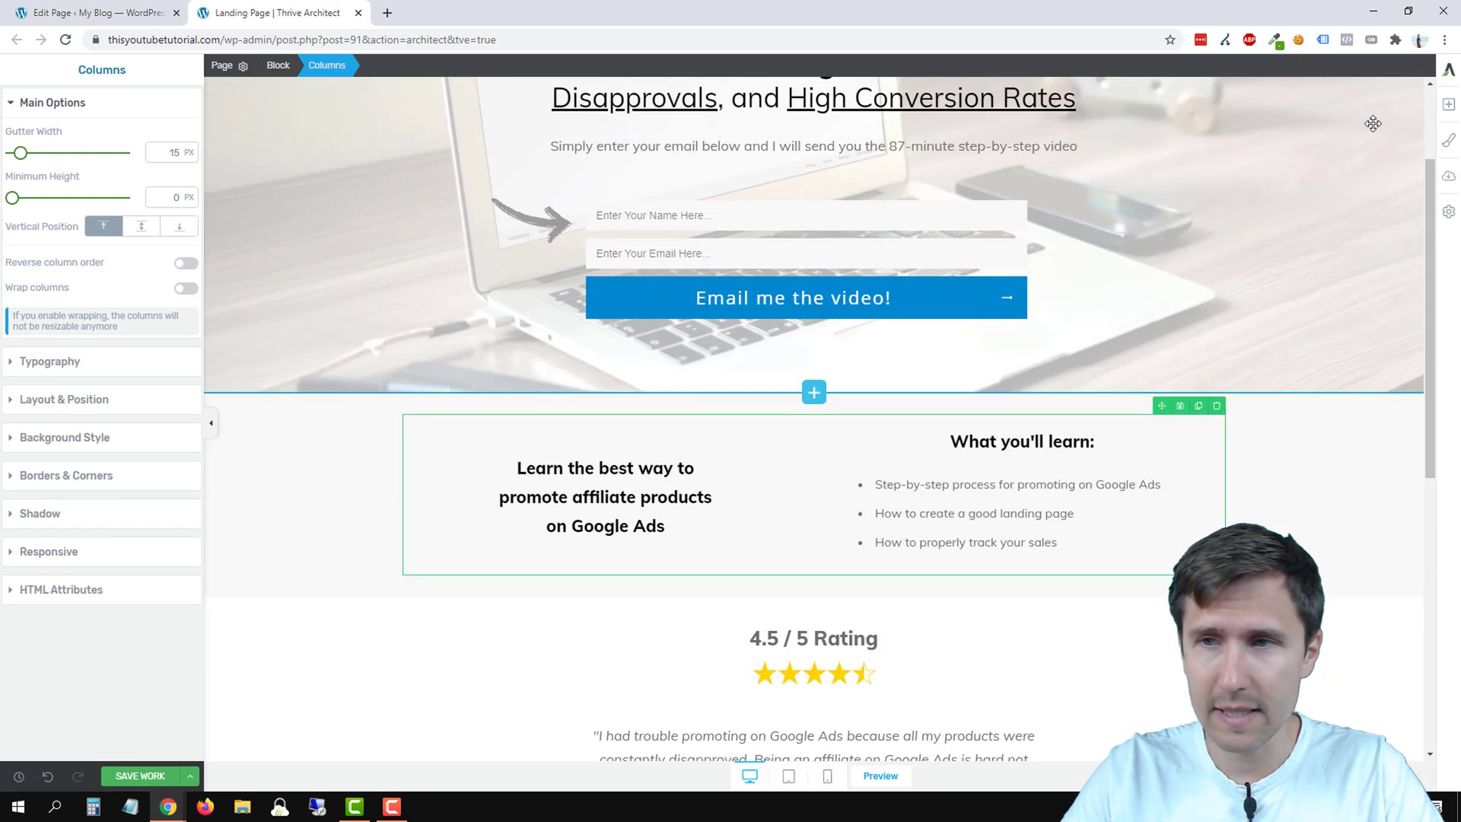
Step: Add a divider directly above the "What you'll learn:" heading in its column and check it in the mobile view
click(1439, 141)
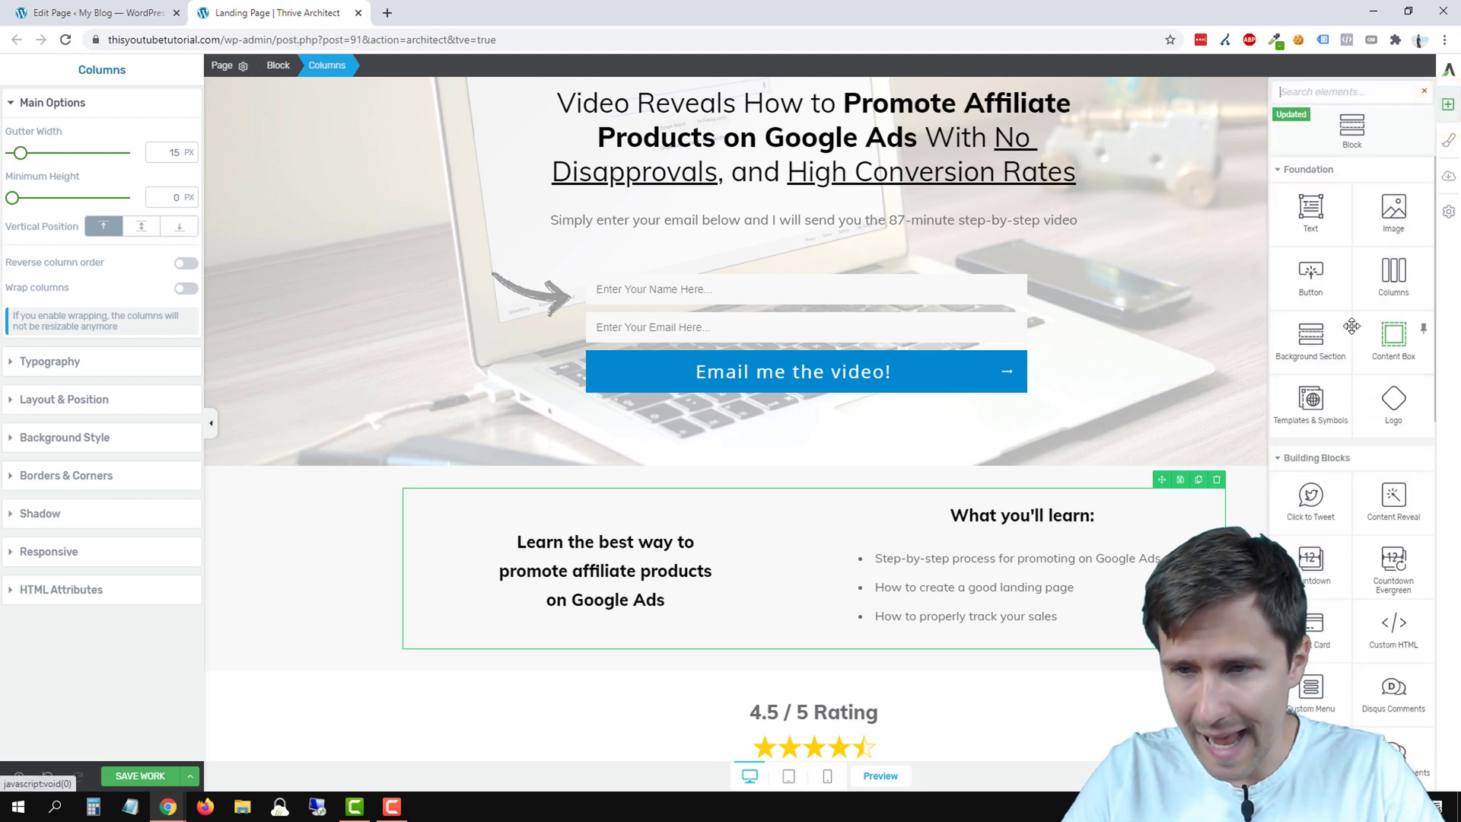
scroll(1385, 476, down, 3)
scroll(1362, 517, down, 1)
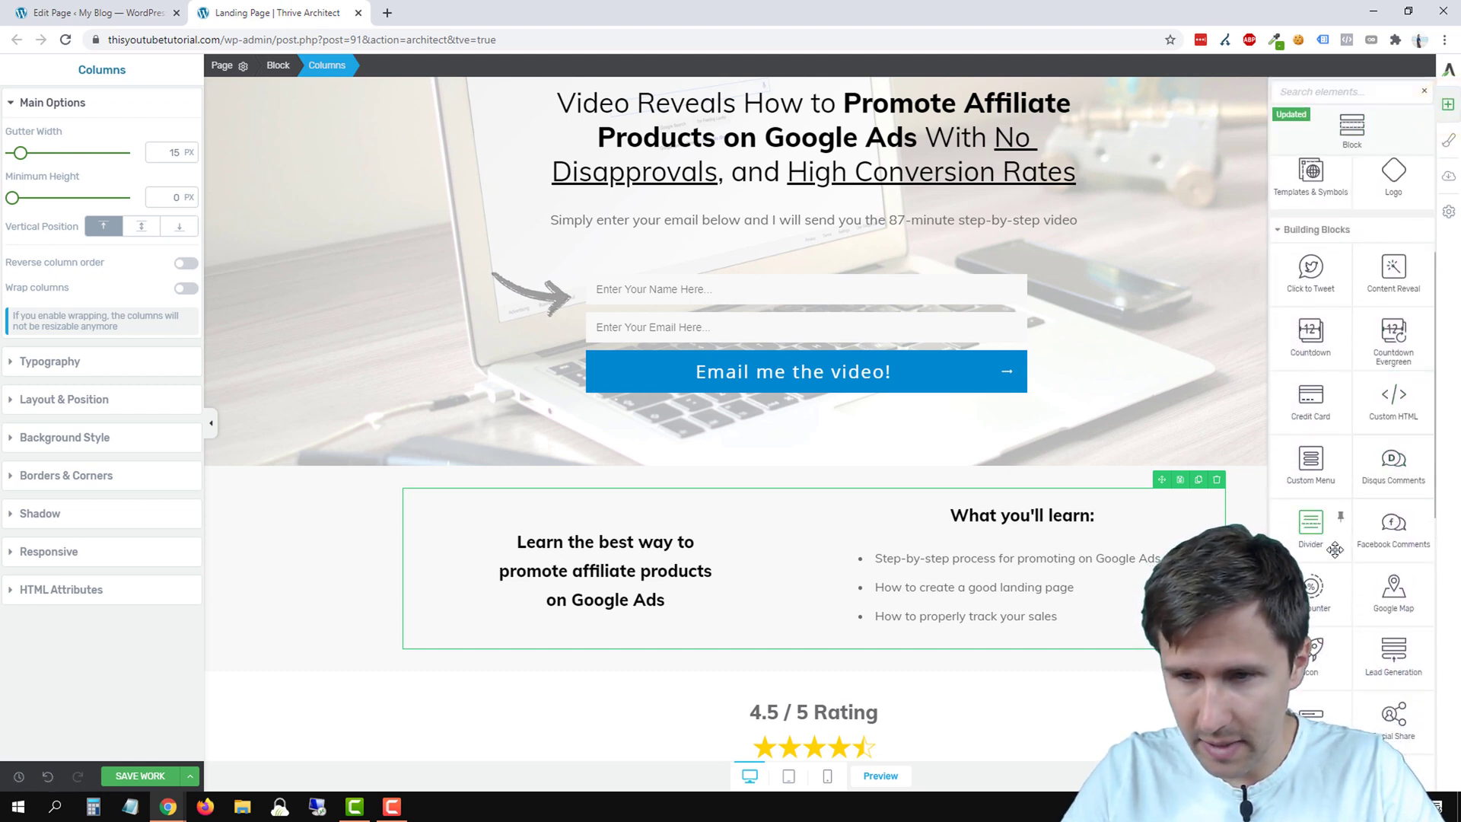
drag(1318, 535, 1053, 546)
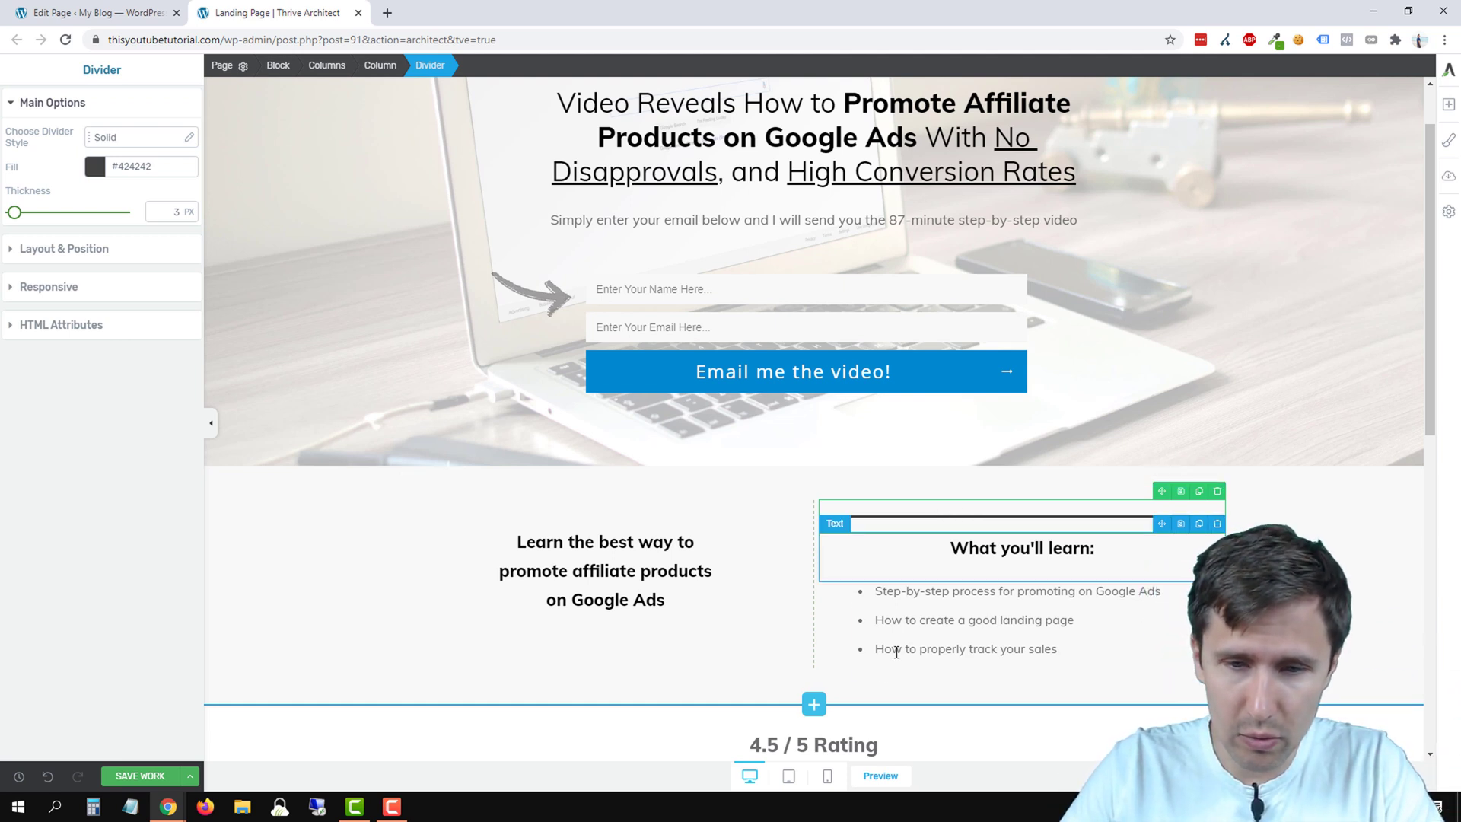
click(827, 775)
scroll(846, 525, down, 5)
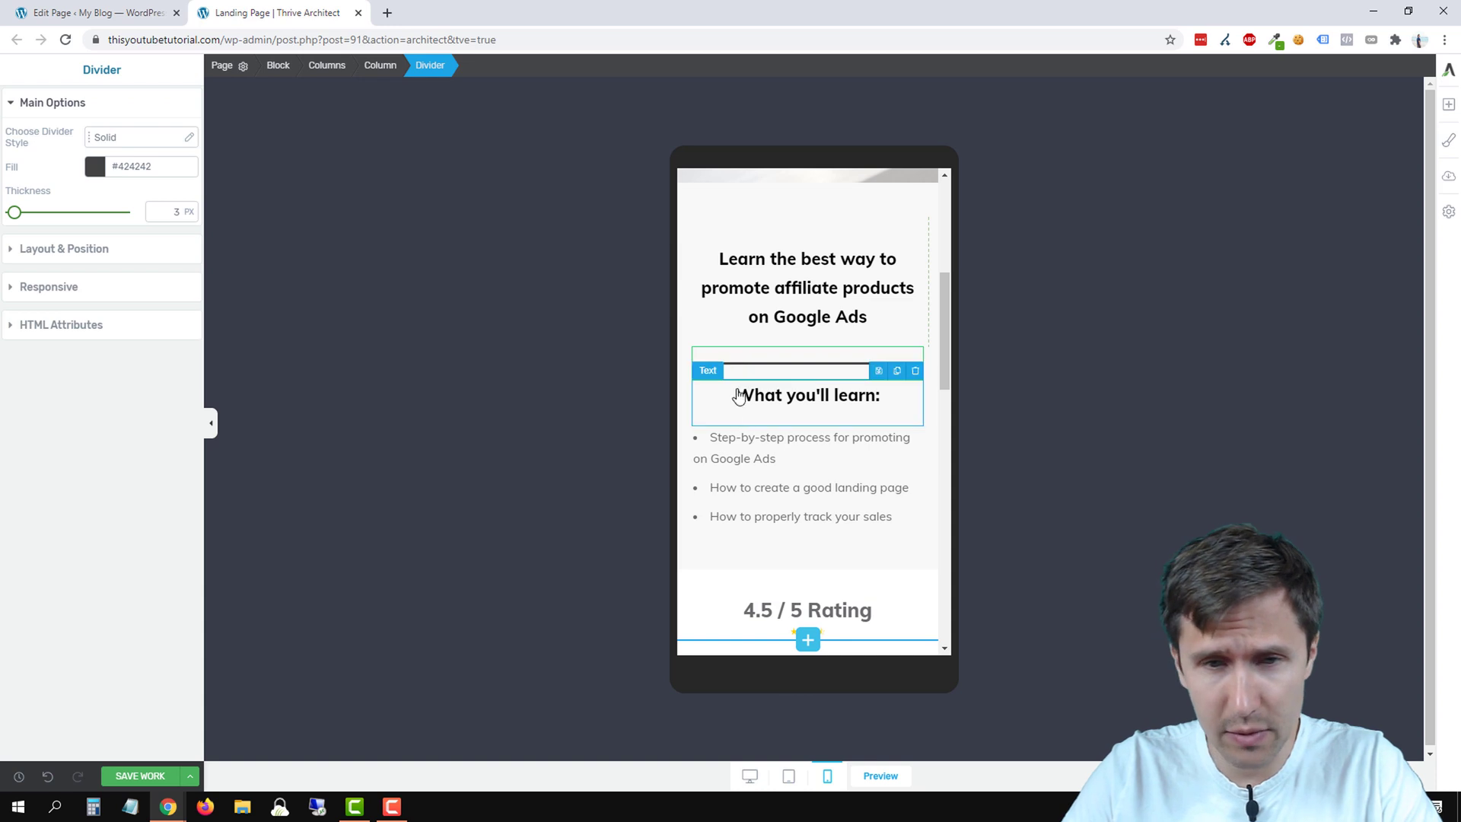
click(749, 775)
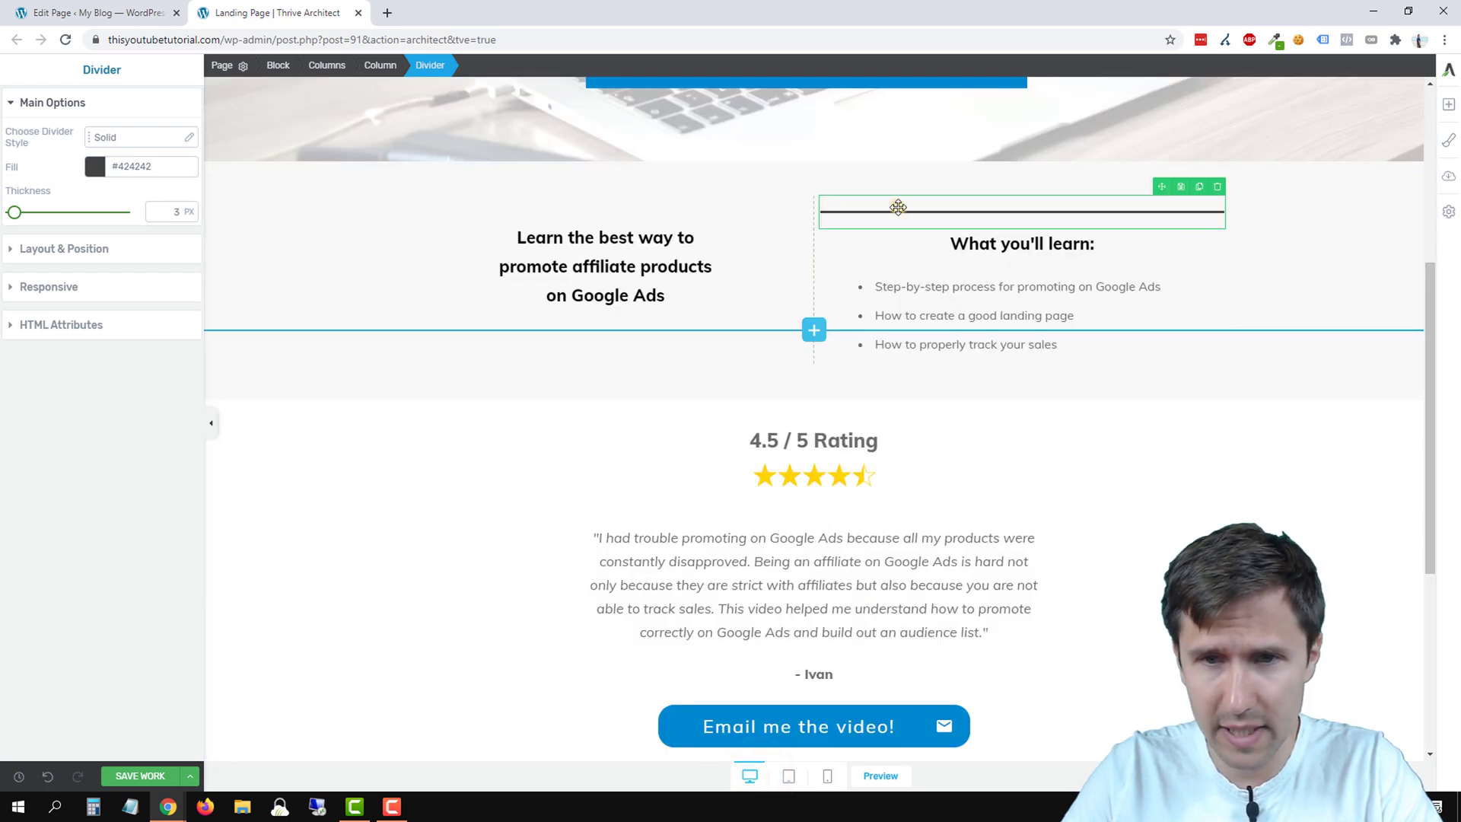
Step: Set the divider's fill color to #dadada and its thickness to 2 px, and check it in the mobile and tablet views
click(94, 166)
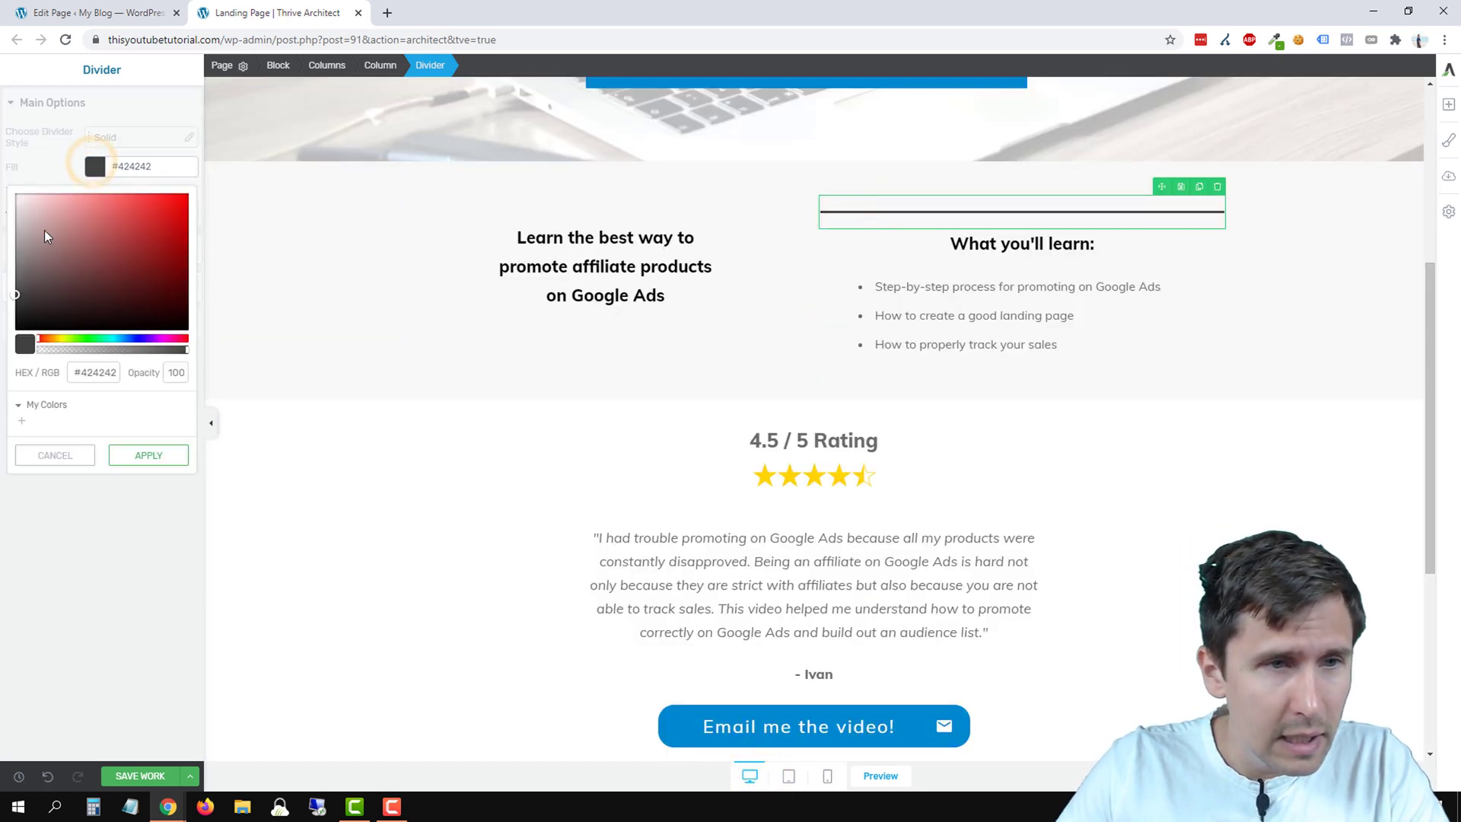
click(15, 213)
click(155, 455)
click(155, 455)
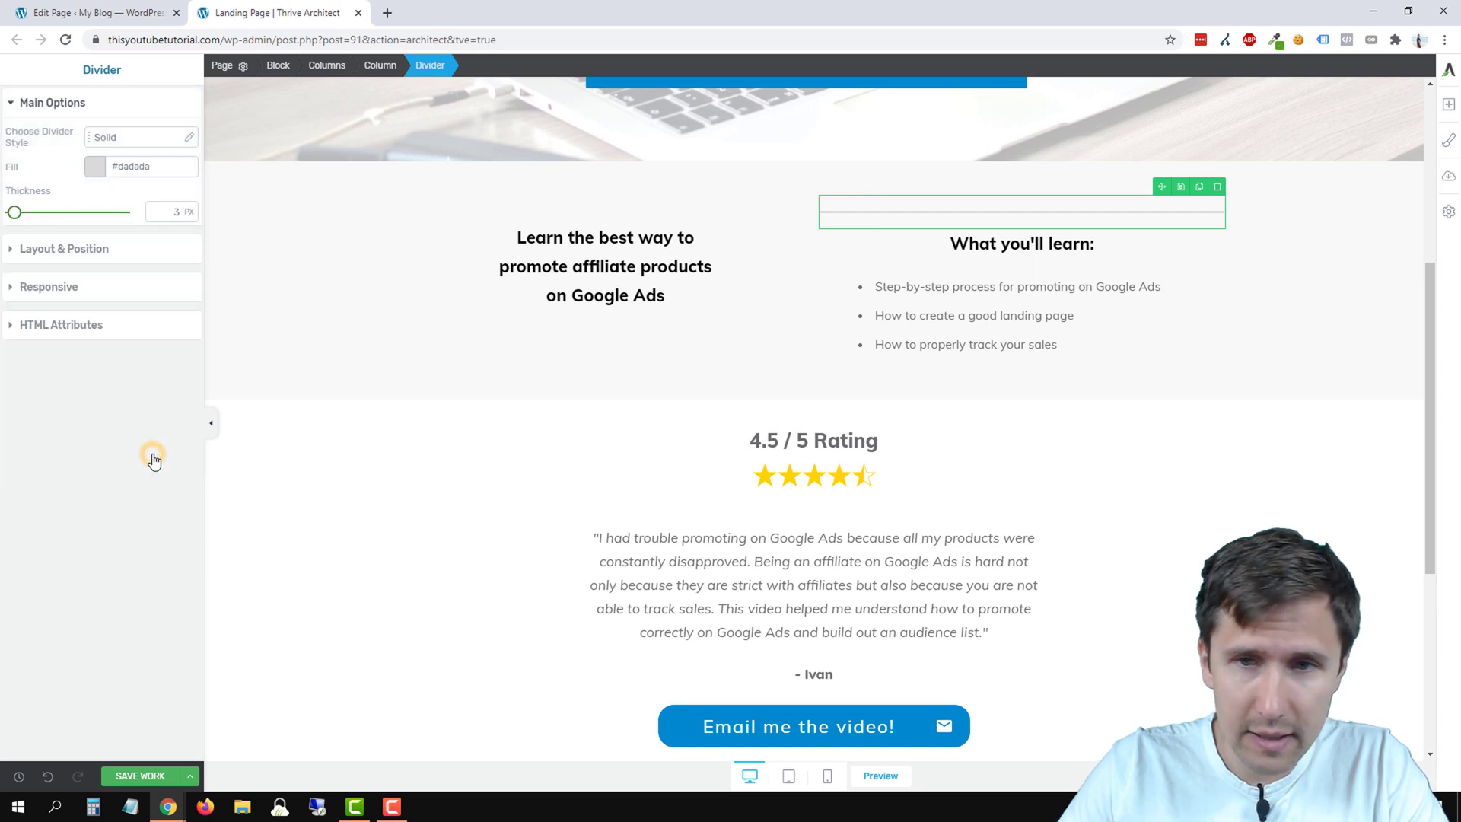
text(2)
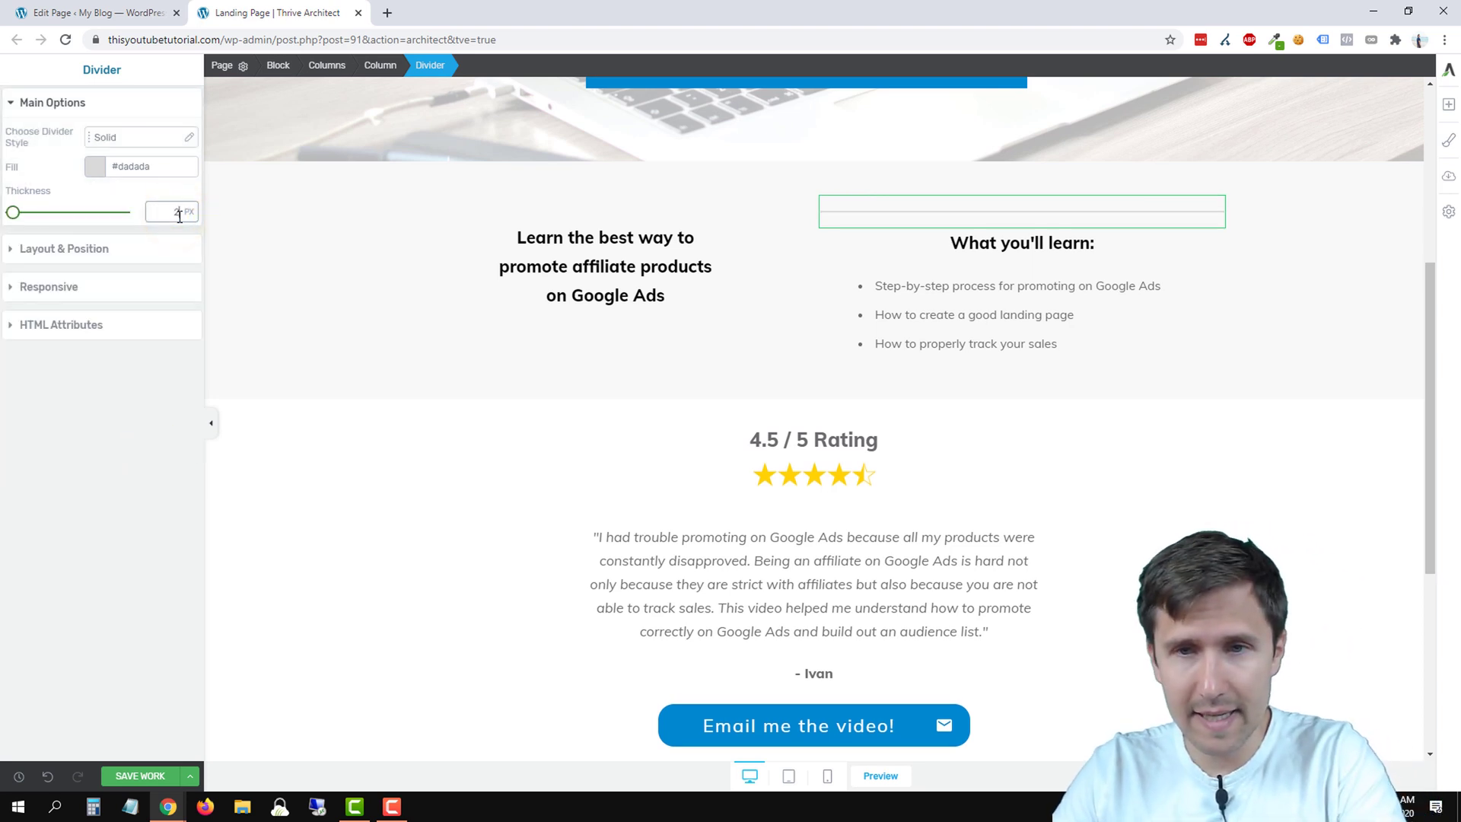
click(108, 404)
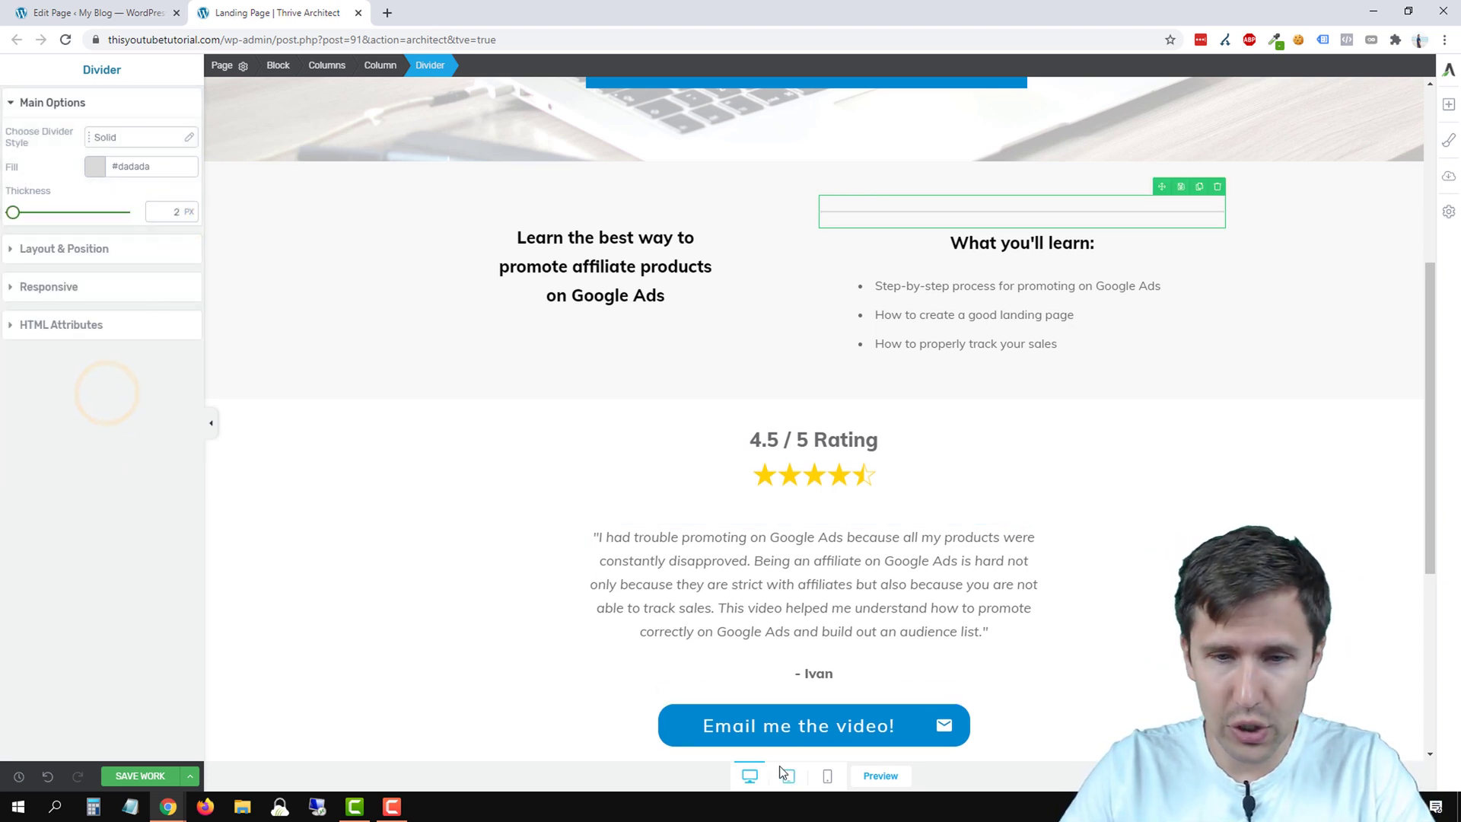
click(828, 775)
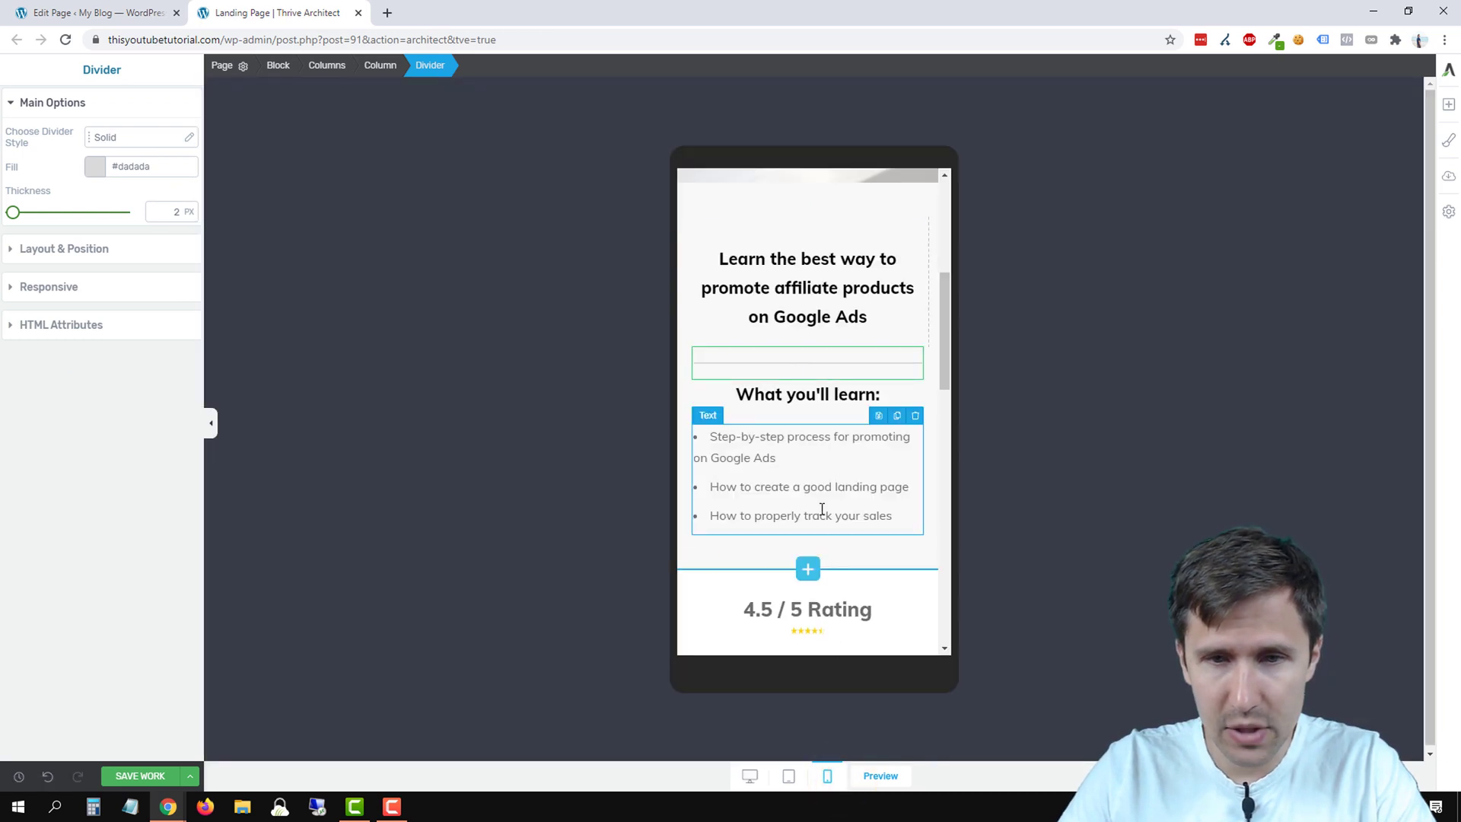
click(788, 776)
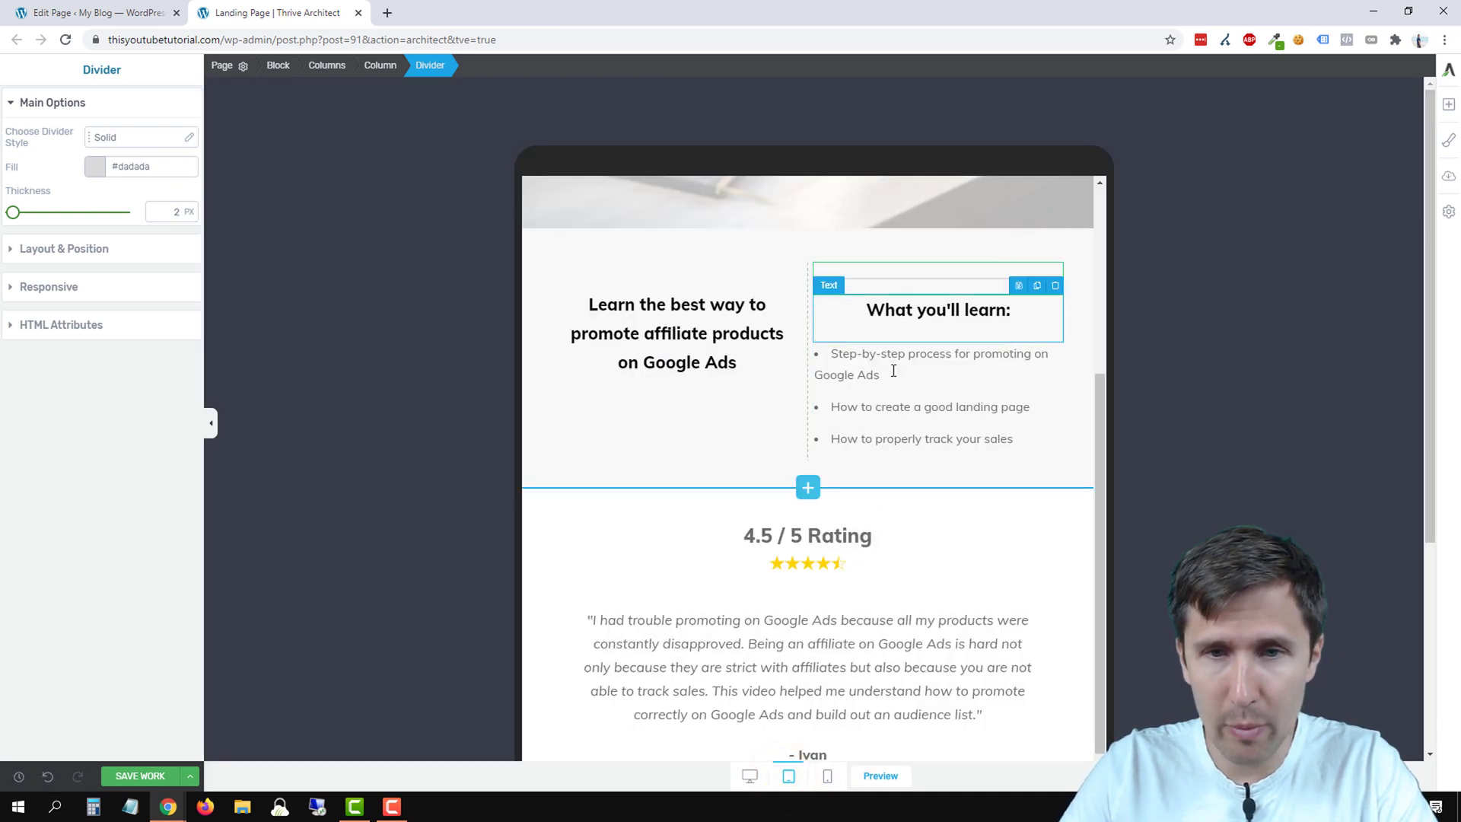
Step: Hide the divider above "What you'll learn:" on desktop and tablet, leaving it visible on mobile only
click(758, 783)
click(864, 217)
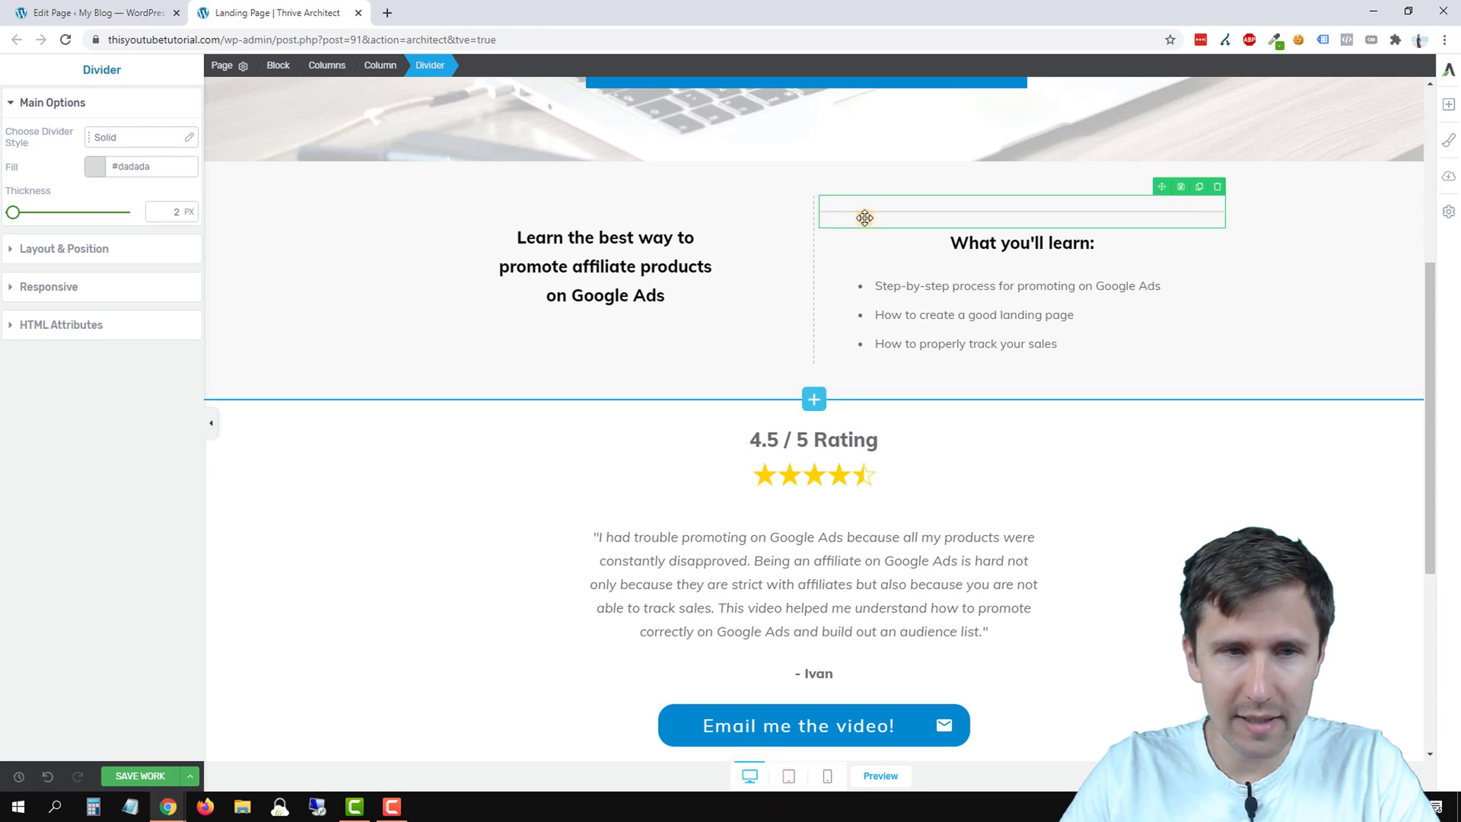
click(38, 289)
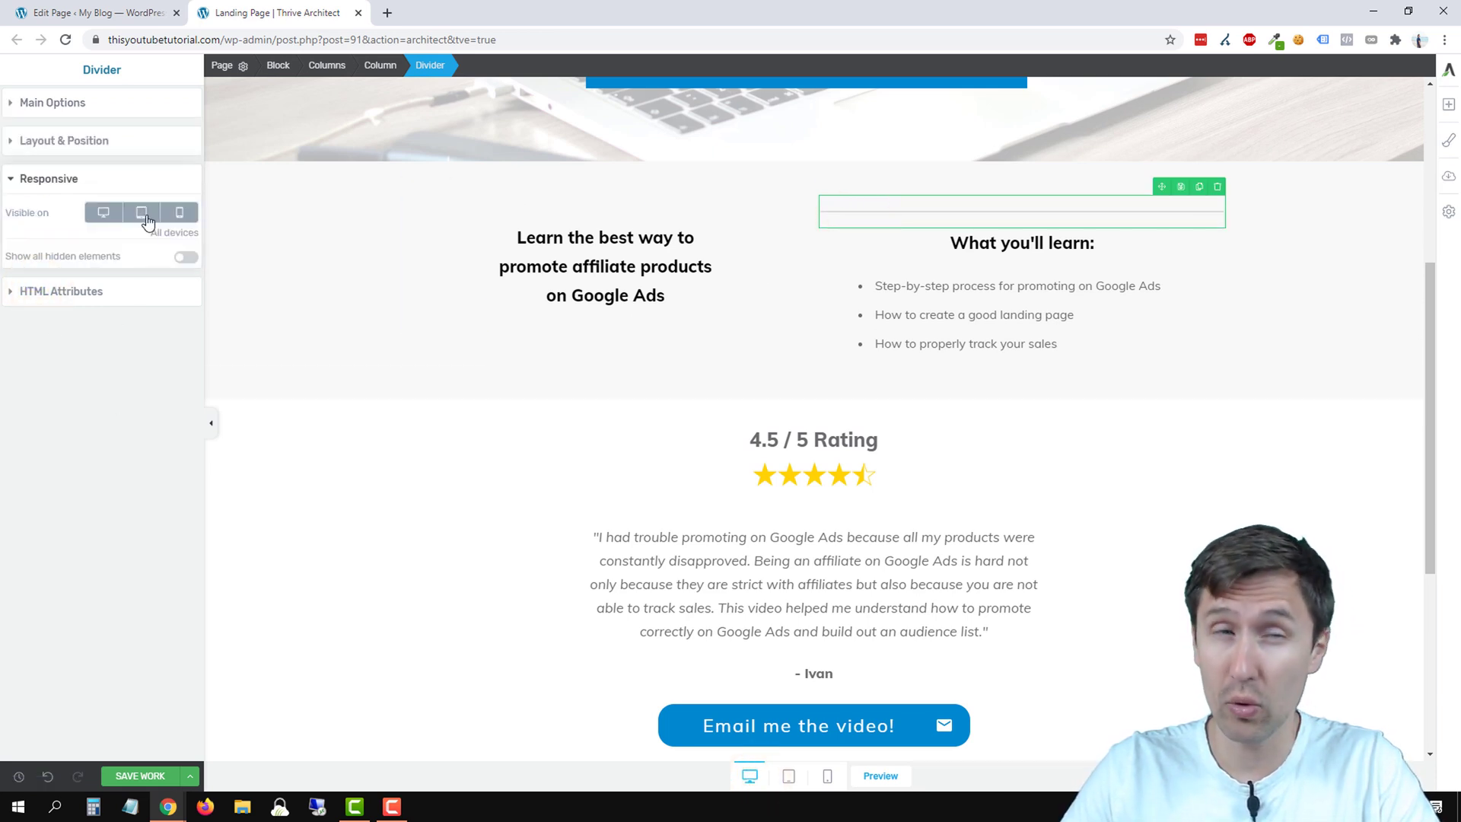
click(106, 214)
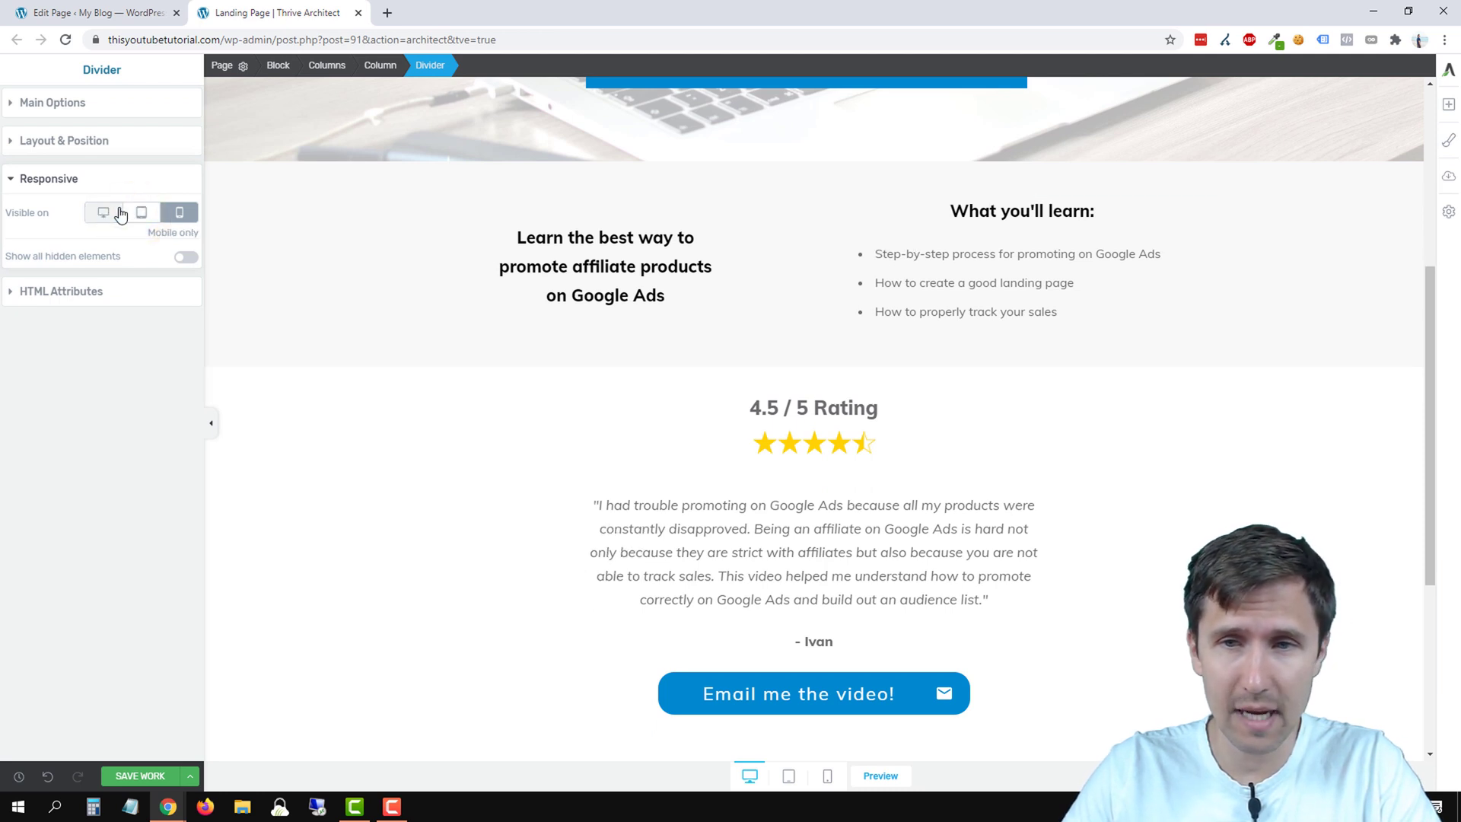
Step: Check the divider and the "What you'll learn:" section in the mobile and tablet views
click(827, 775)
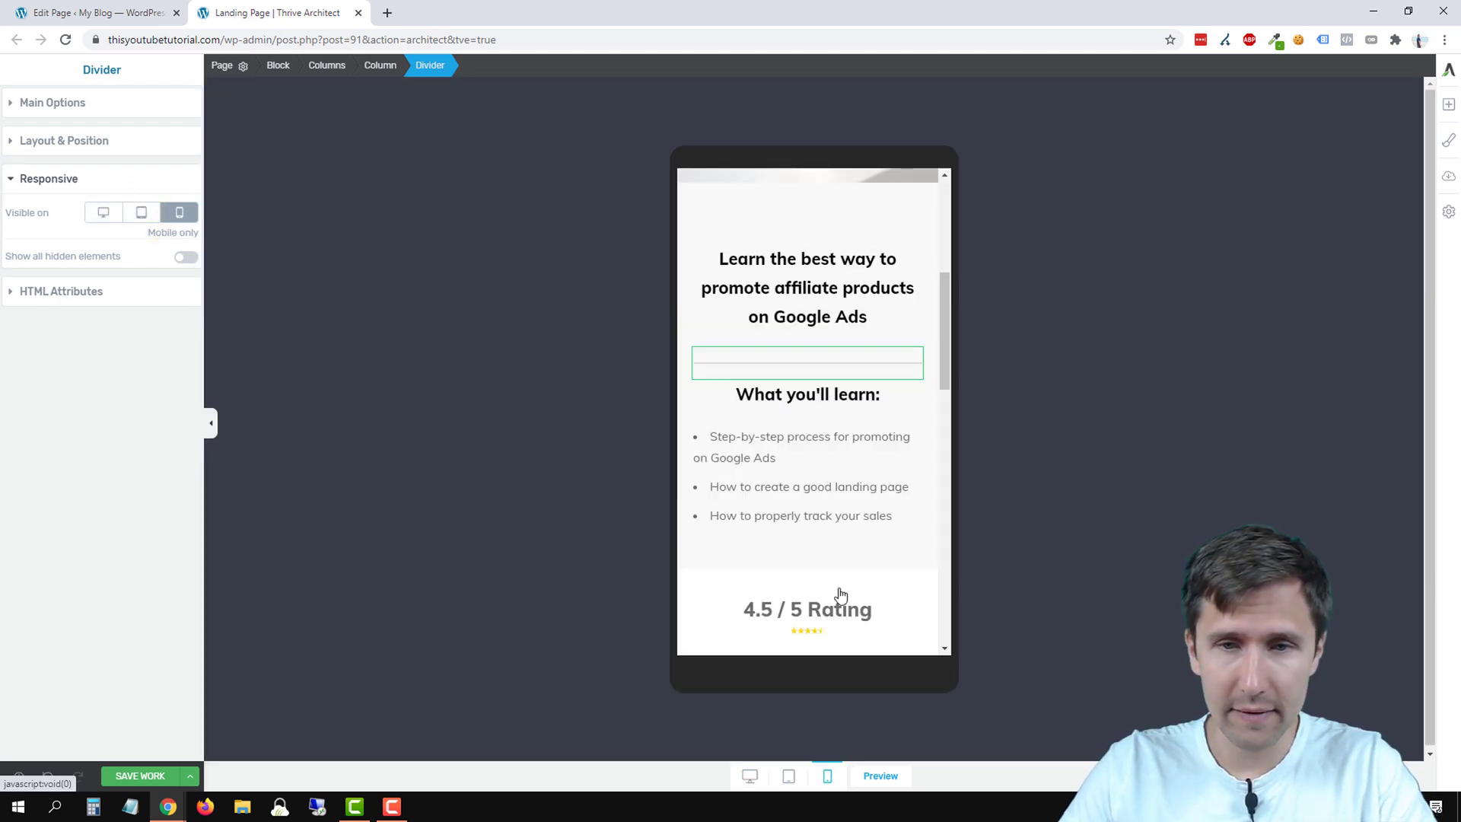
scroll(800, 487, up, 3)
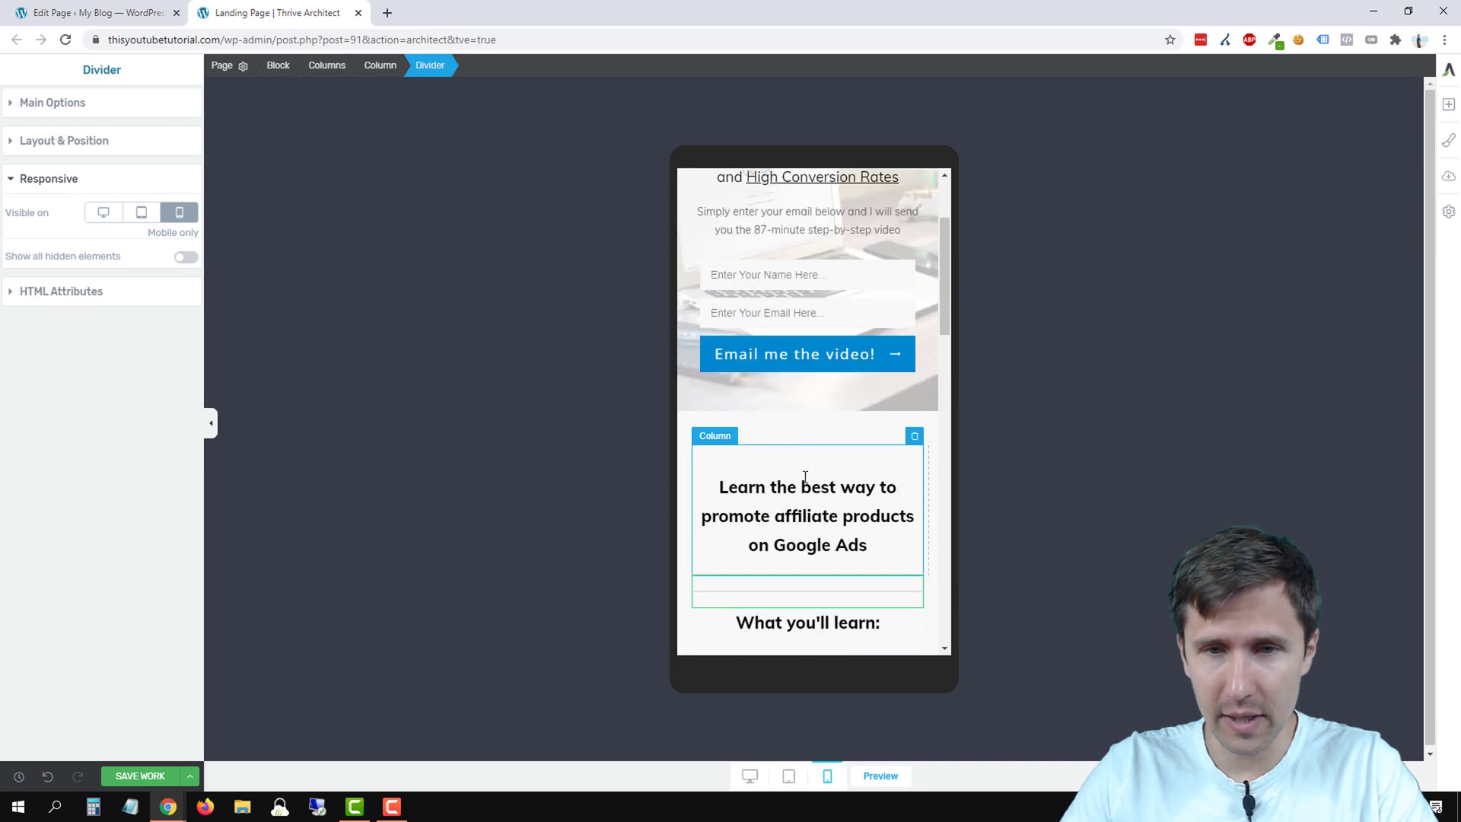
scroll(803, 426, down, 4)
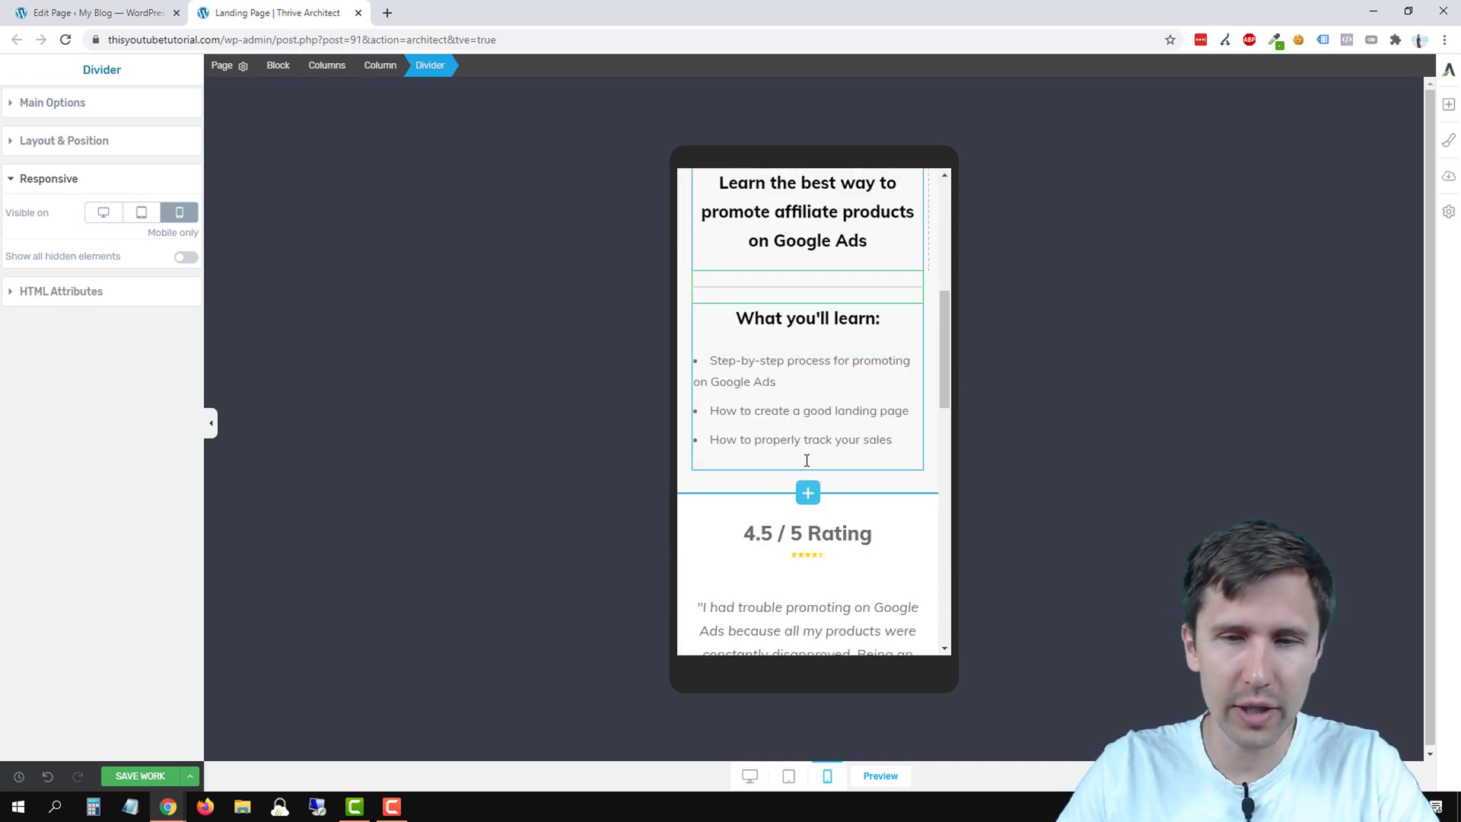
scroll(808, 411, down, 2)
click(787, 775)
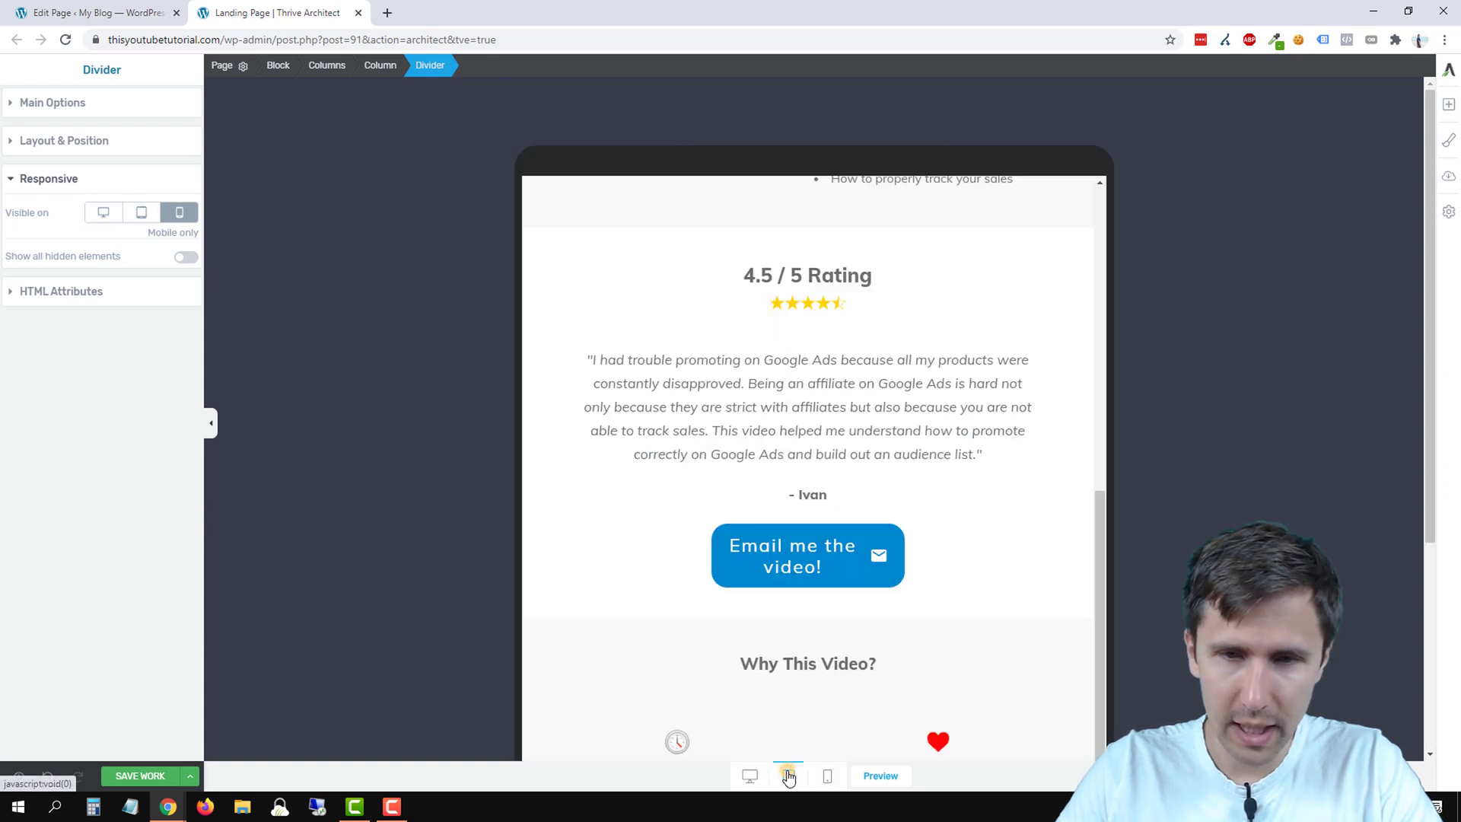
scroll(878, 480, up, 4)
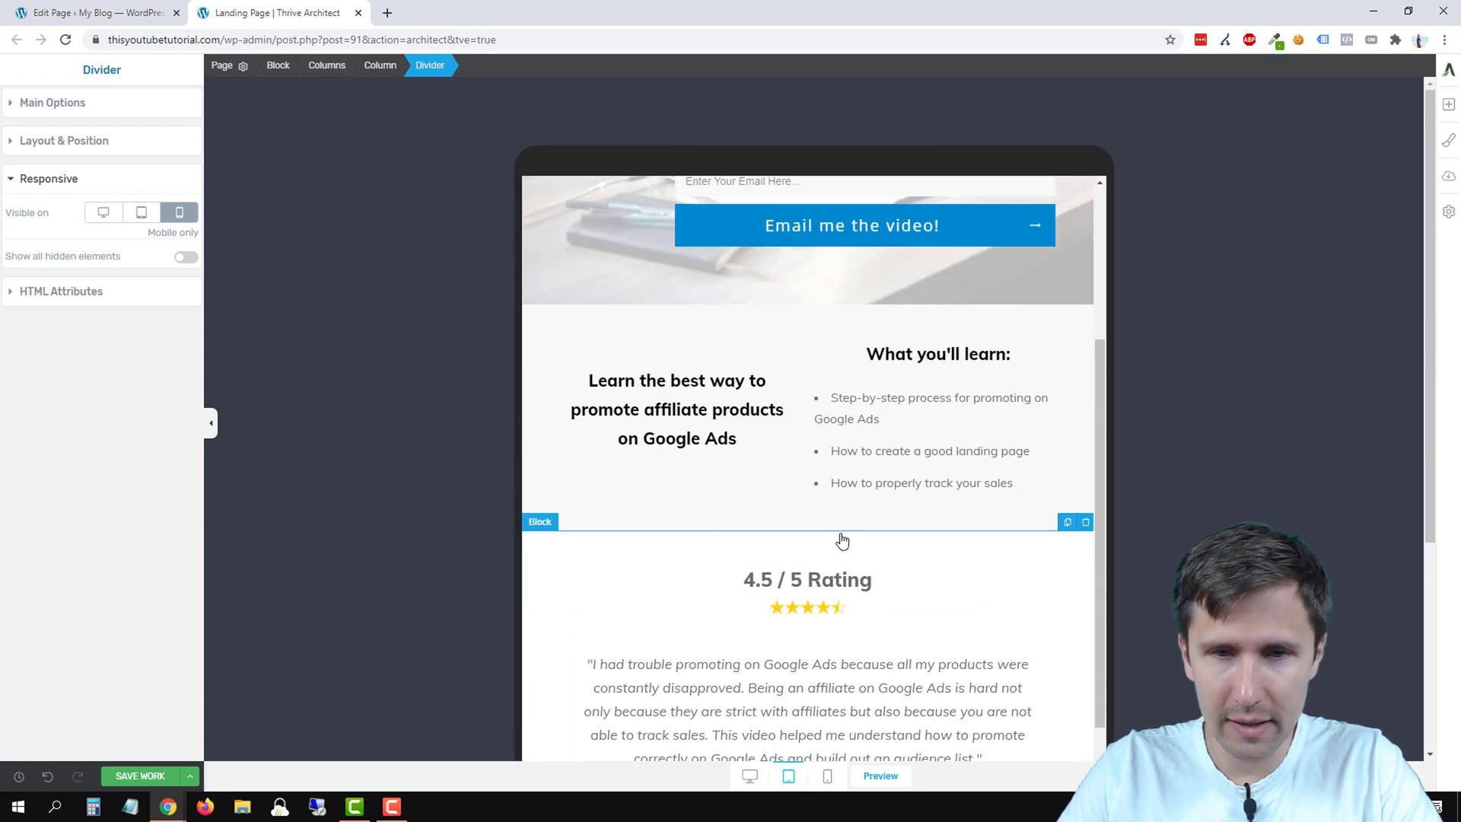
Step: In the tablet view, set the width of the "Email me the video!" button below the testimonial to 57%
scroll(843, 541, down, 3)
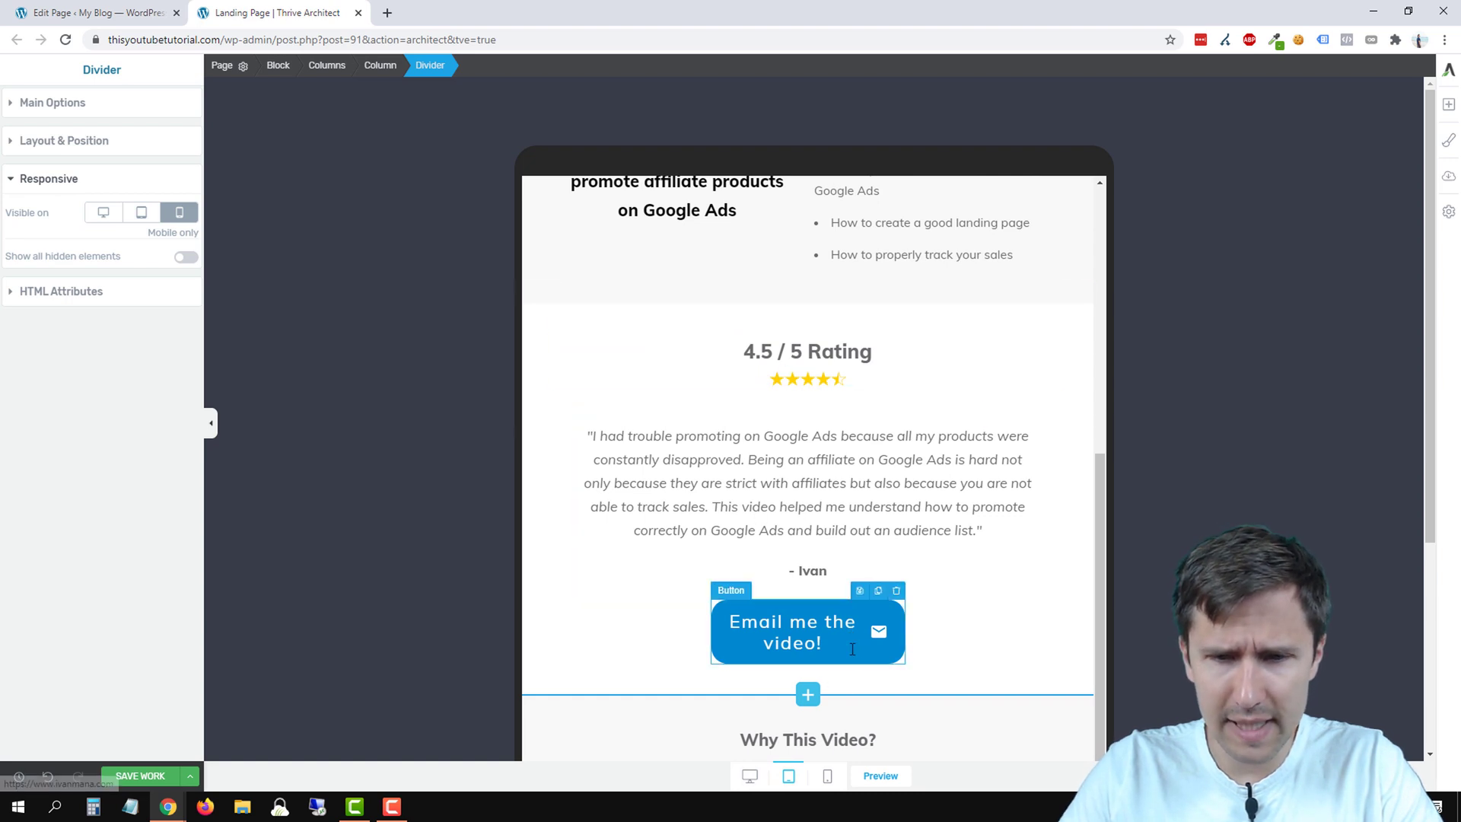
click(725, 661)
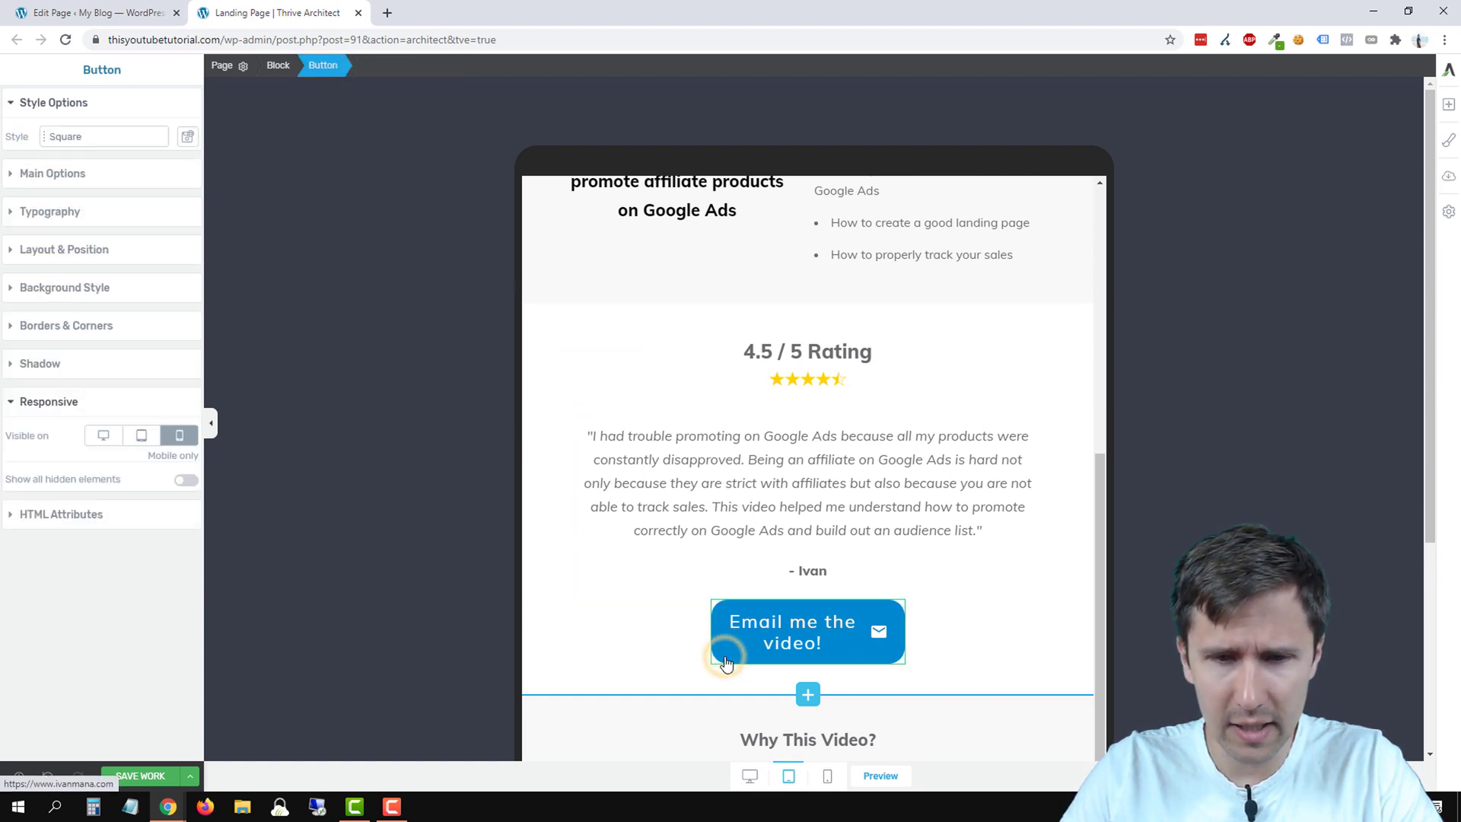
click(42, 258)
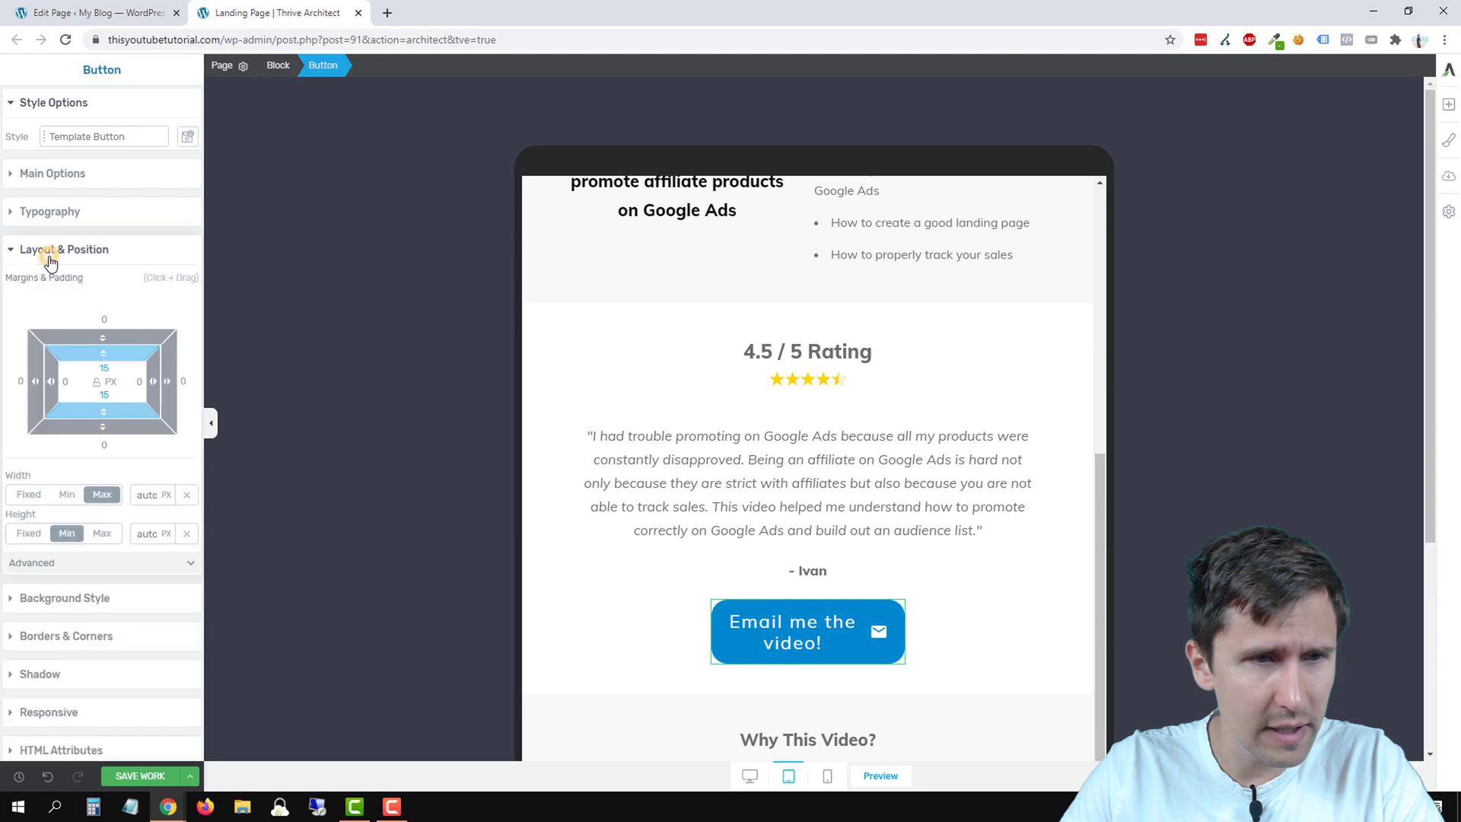
click(49, 185)
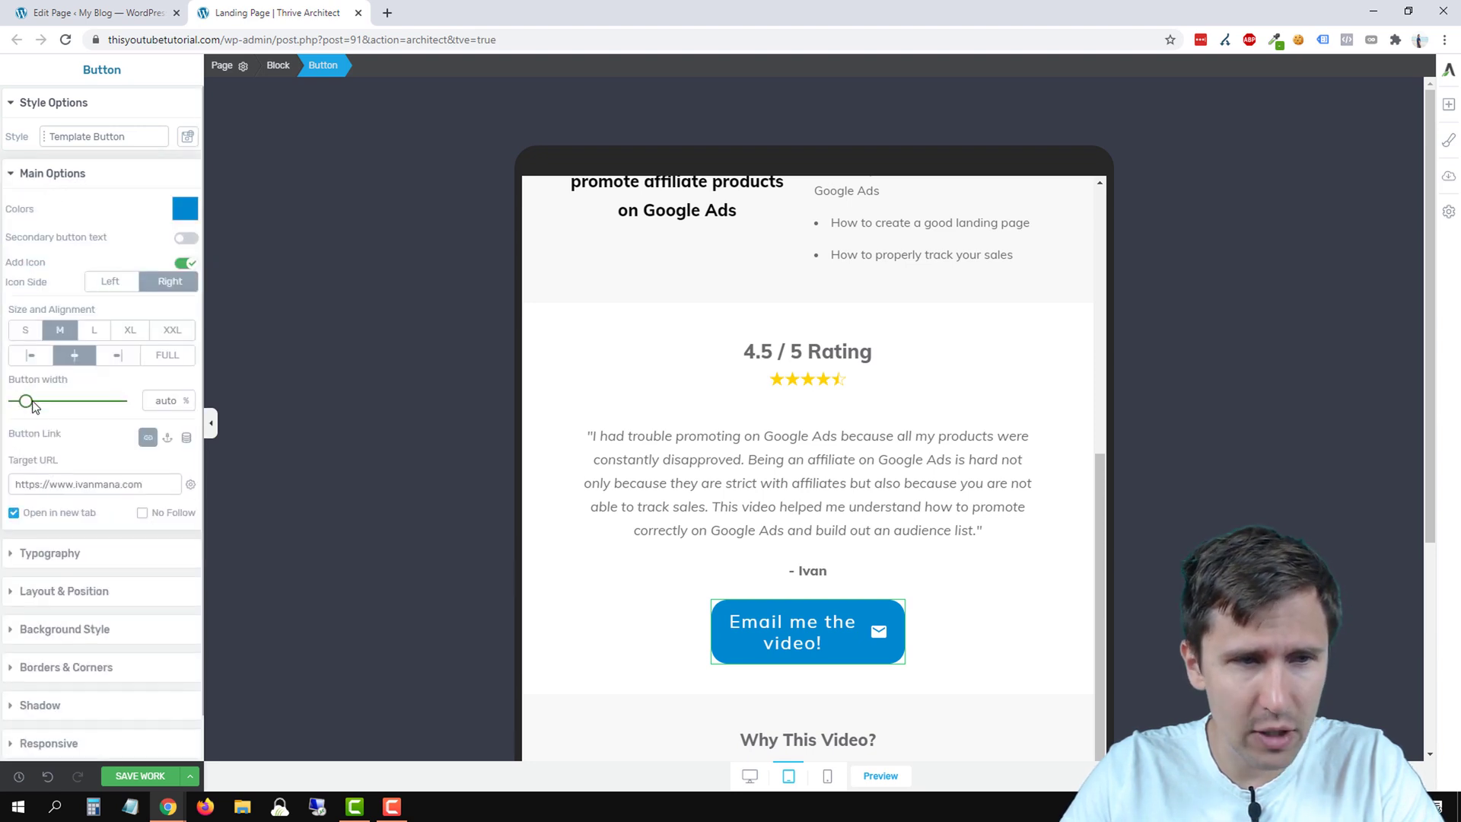
click(23, 408)
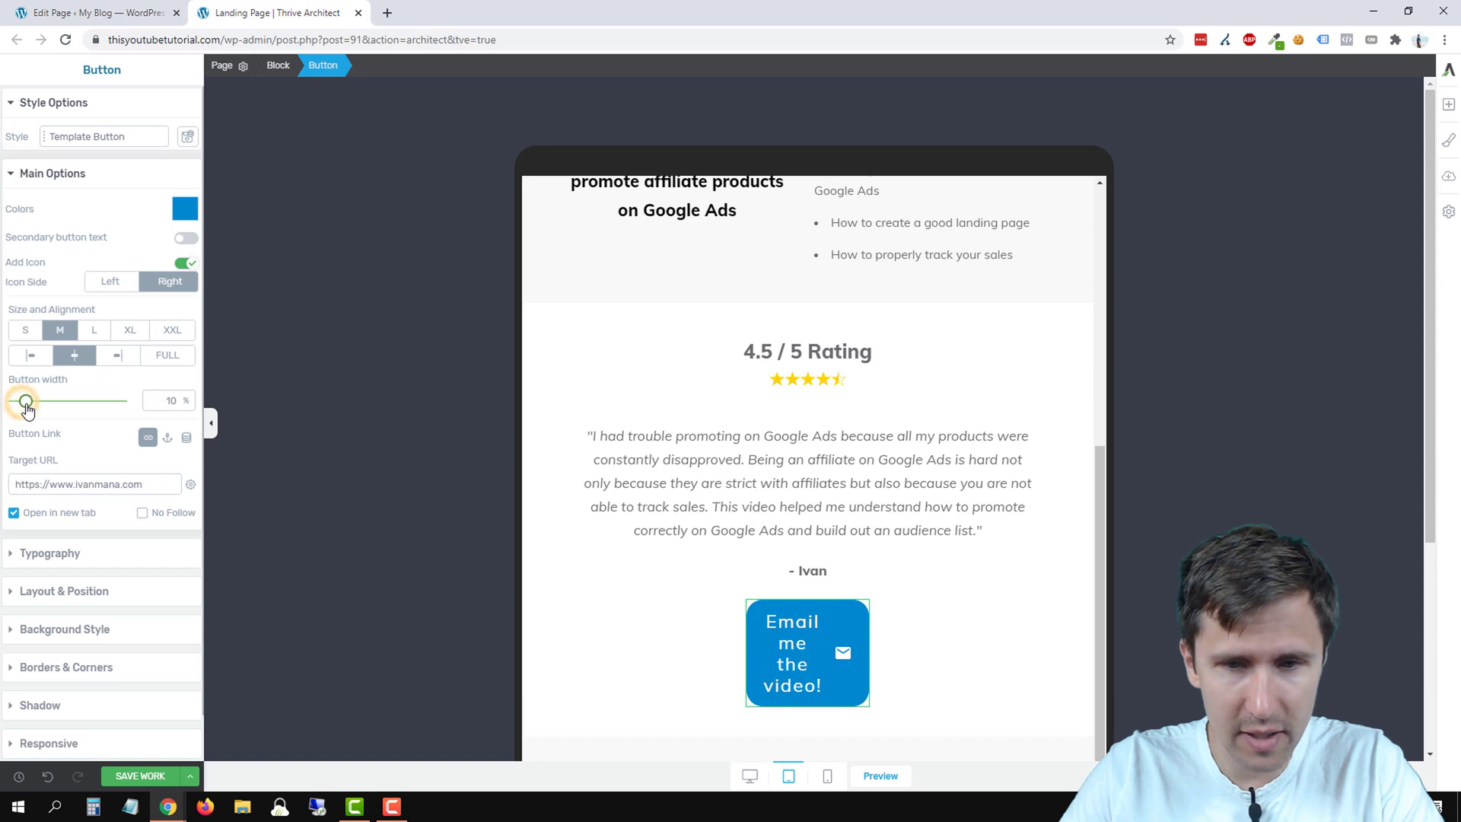
drag(39, 407, 76, 416)
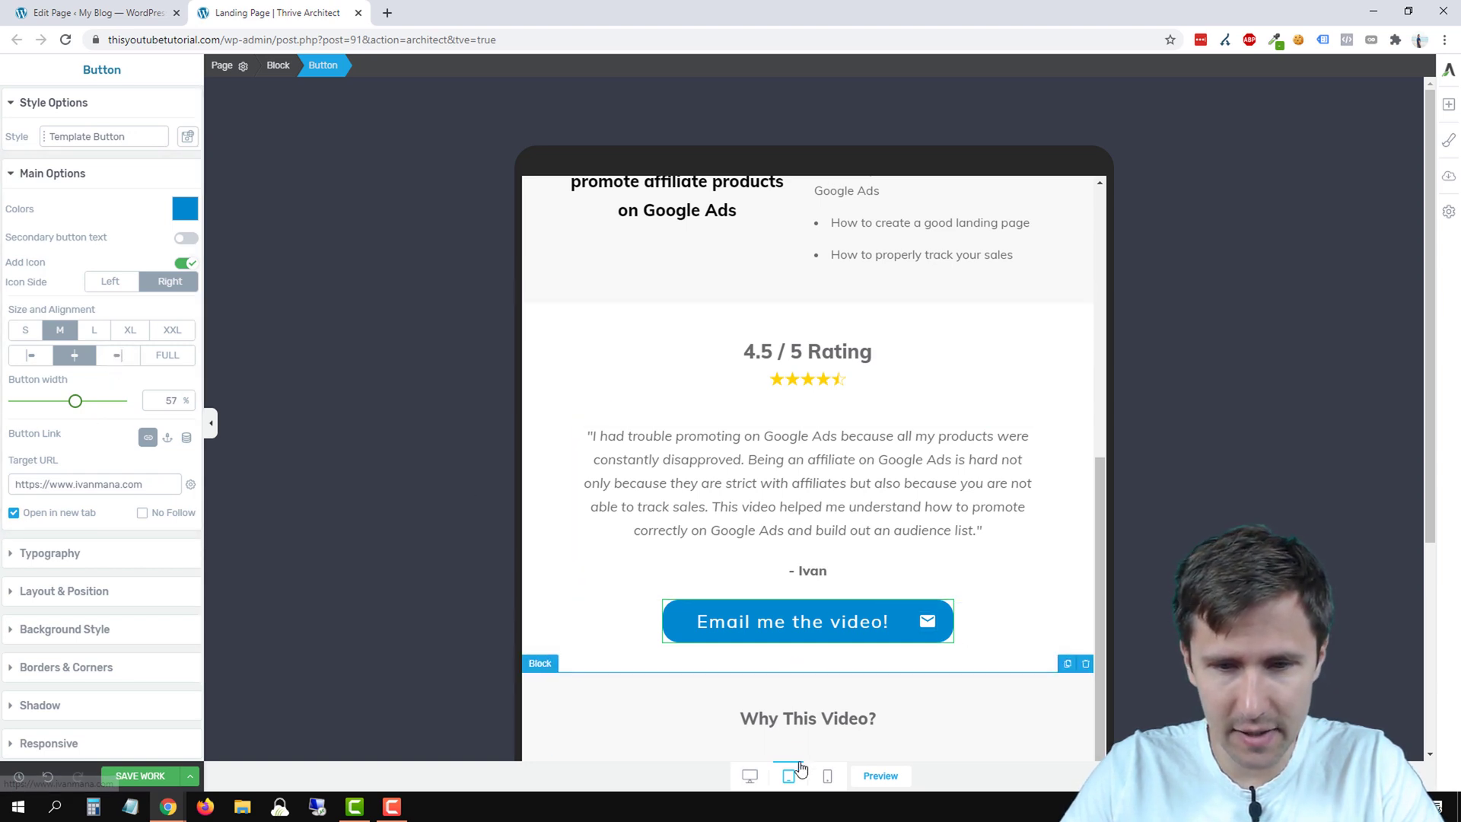
Step: In the mobile view, enlarge the star image under "4.5 / 5 Rating" to 125 px
click(825, 775)
scroll(835, 485, down, 5)
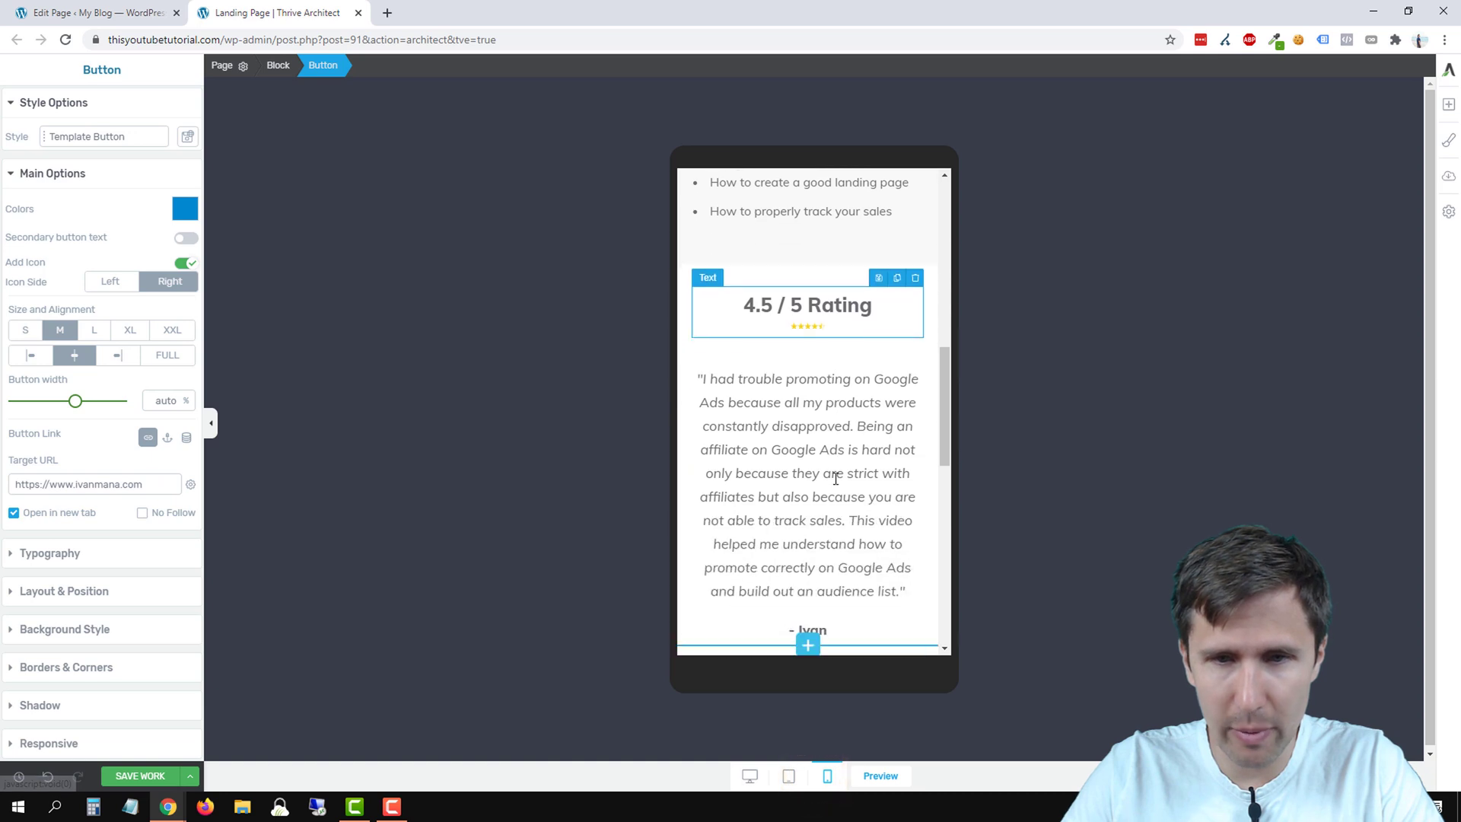
scroll(807, 533, up, 2)
scroll(805, 571, up, 1)
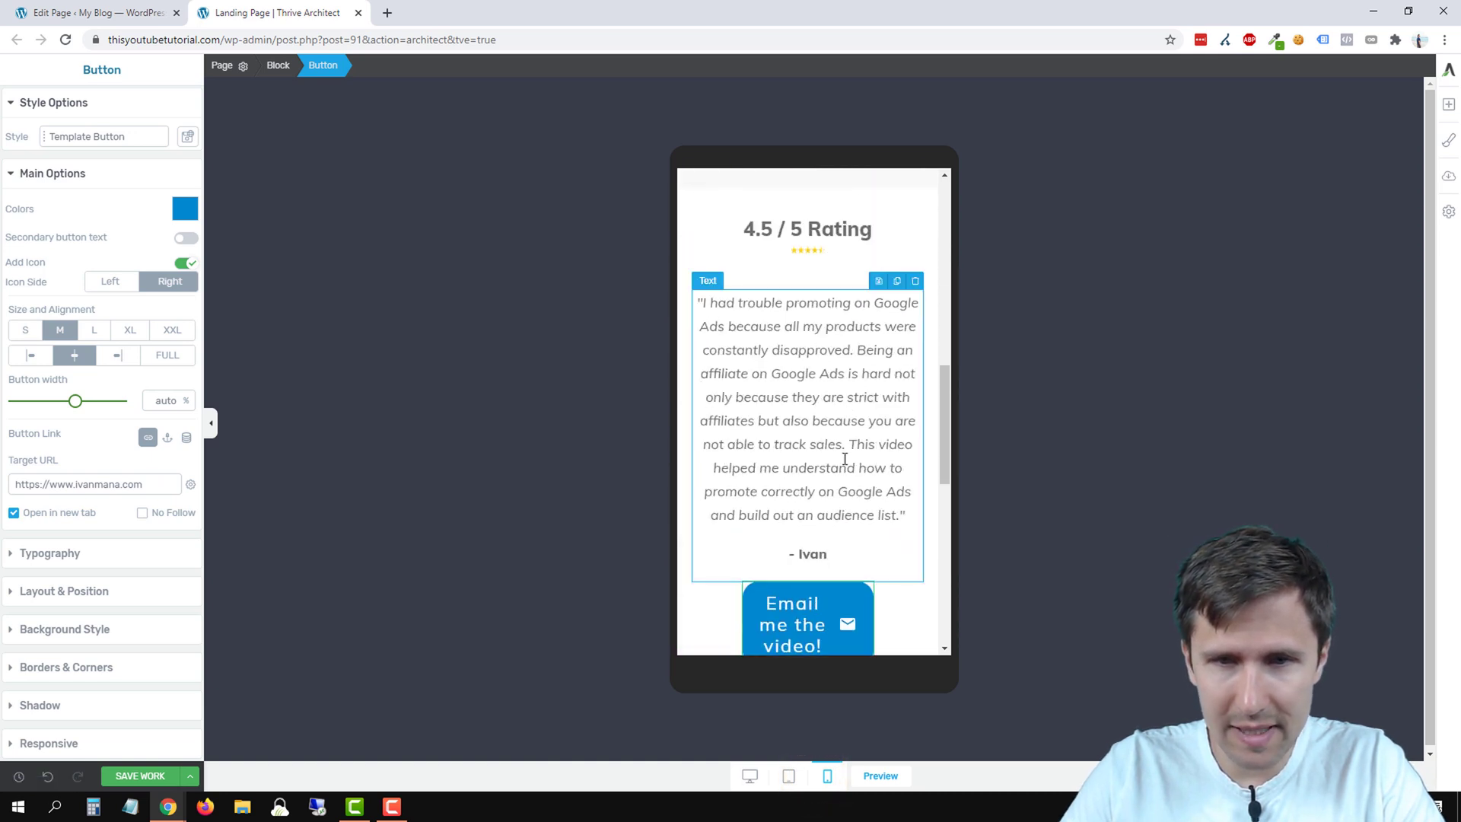
click(801, 254)
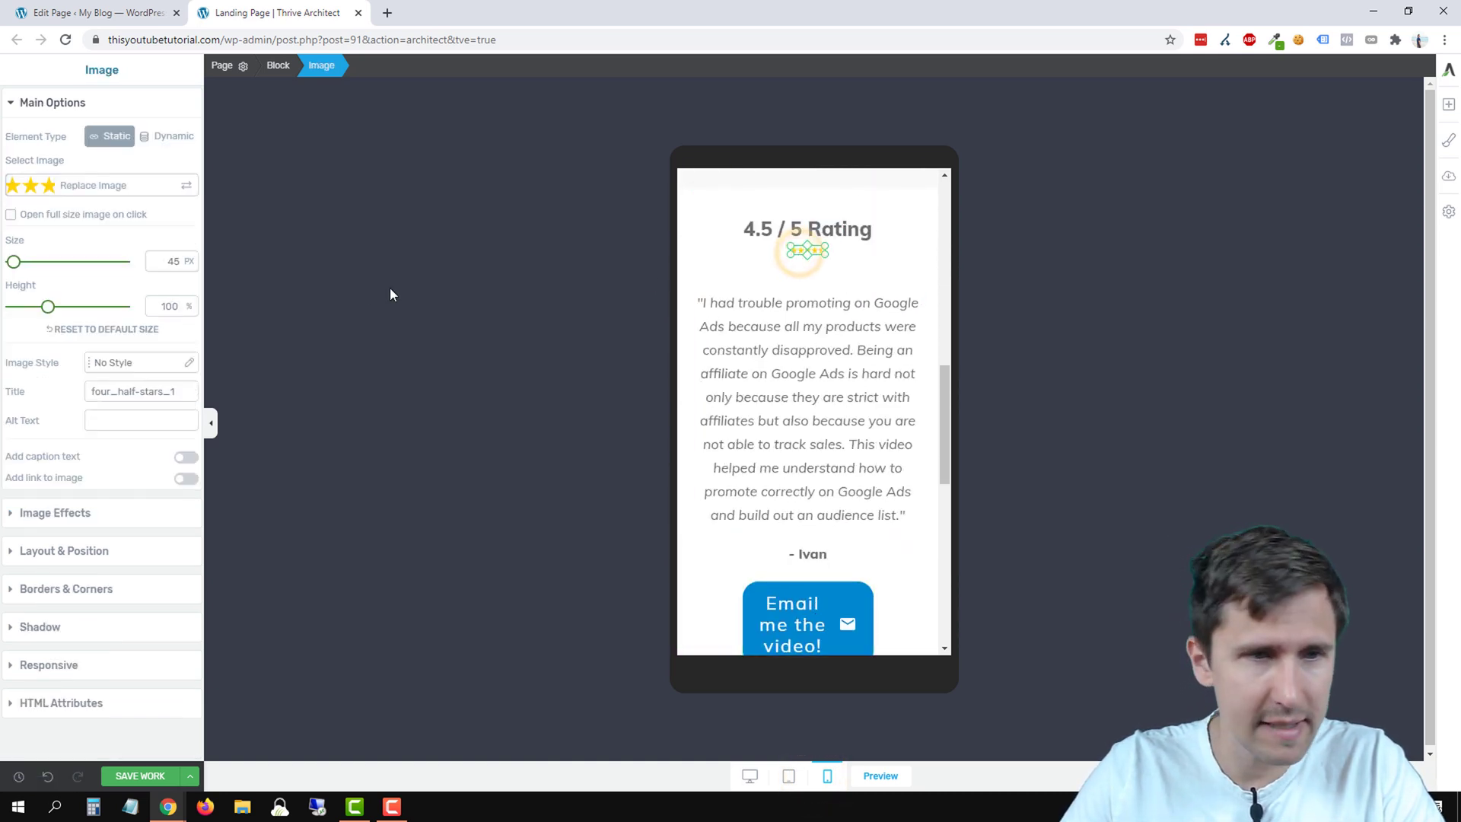
drag(16, 264, 24, 264)
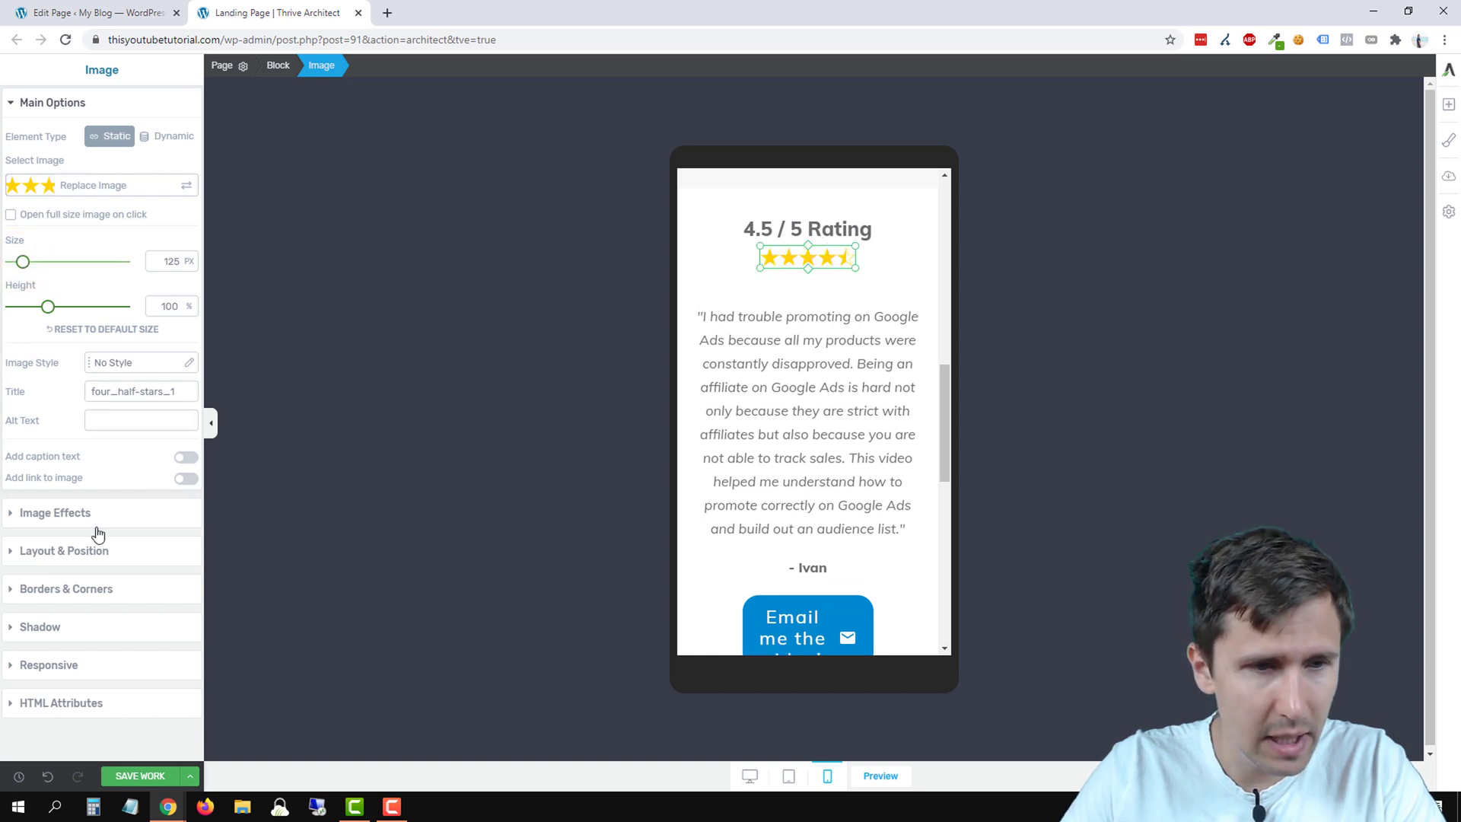
Step: Set the star image's top padding to 8 px in the mobile view
click(46, 556)
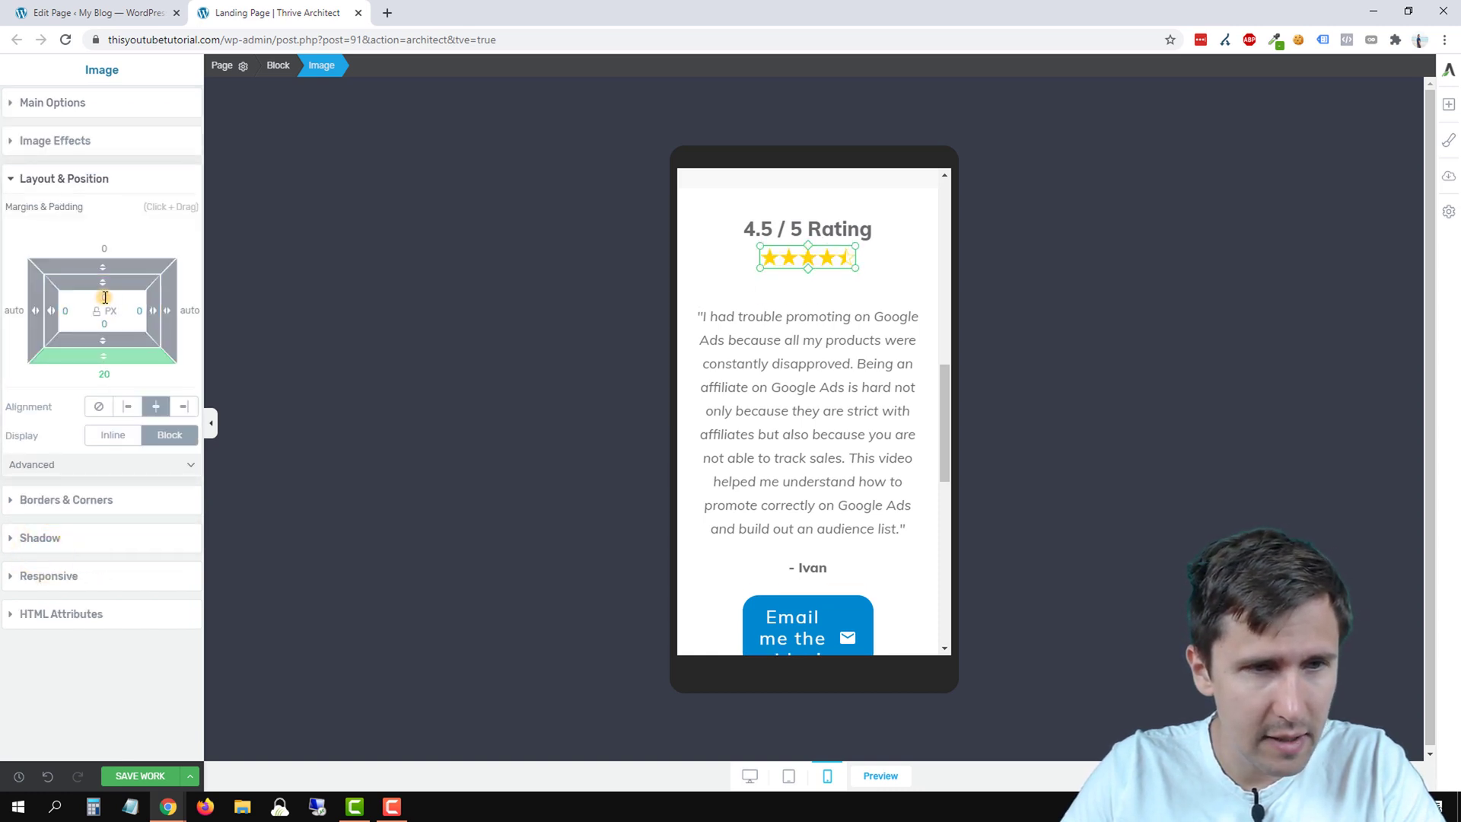
text(15)
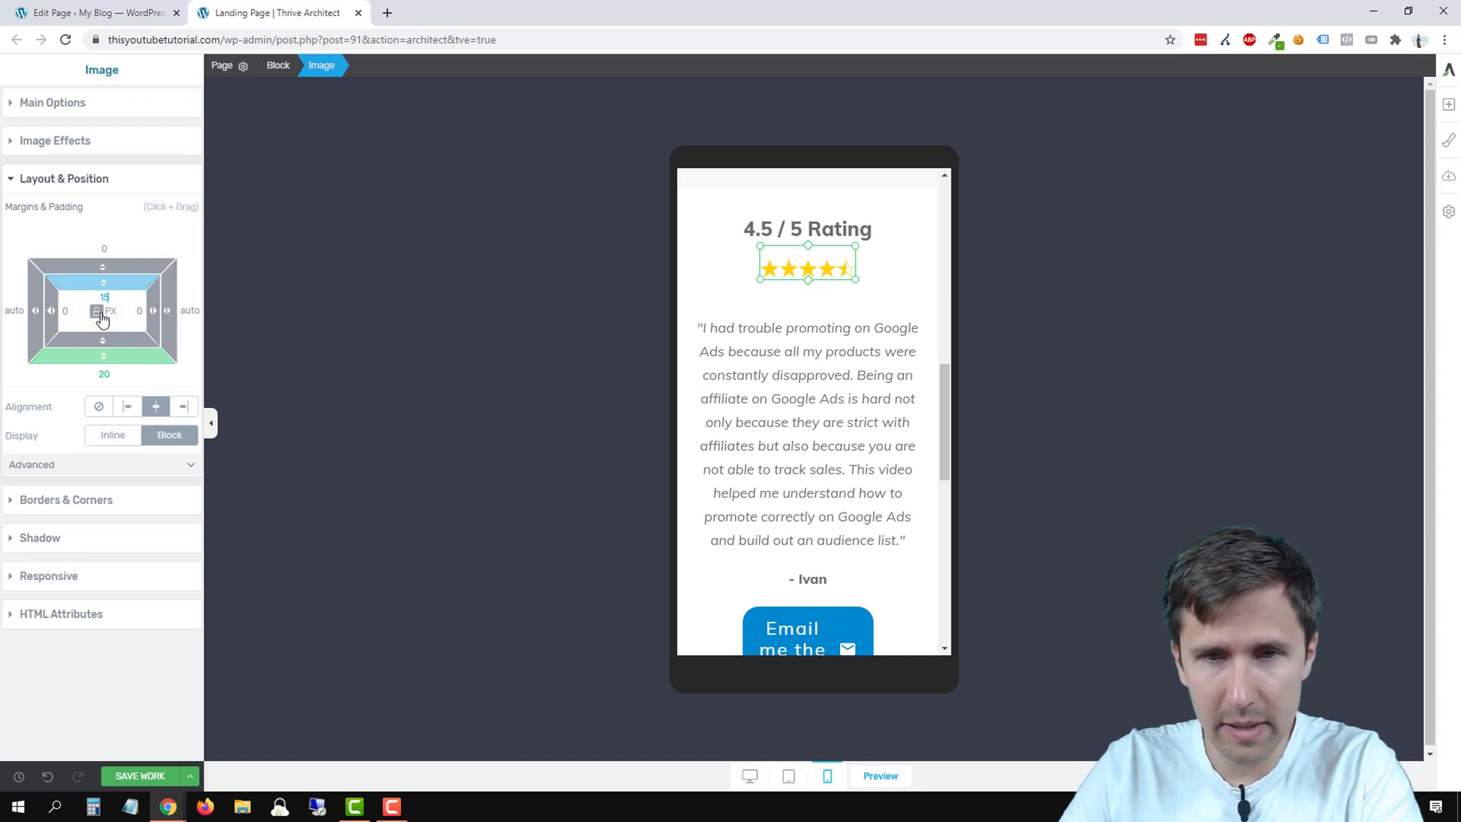
click(796, 415)
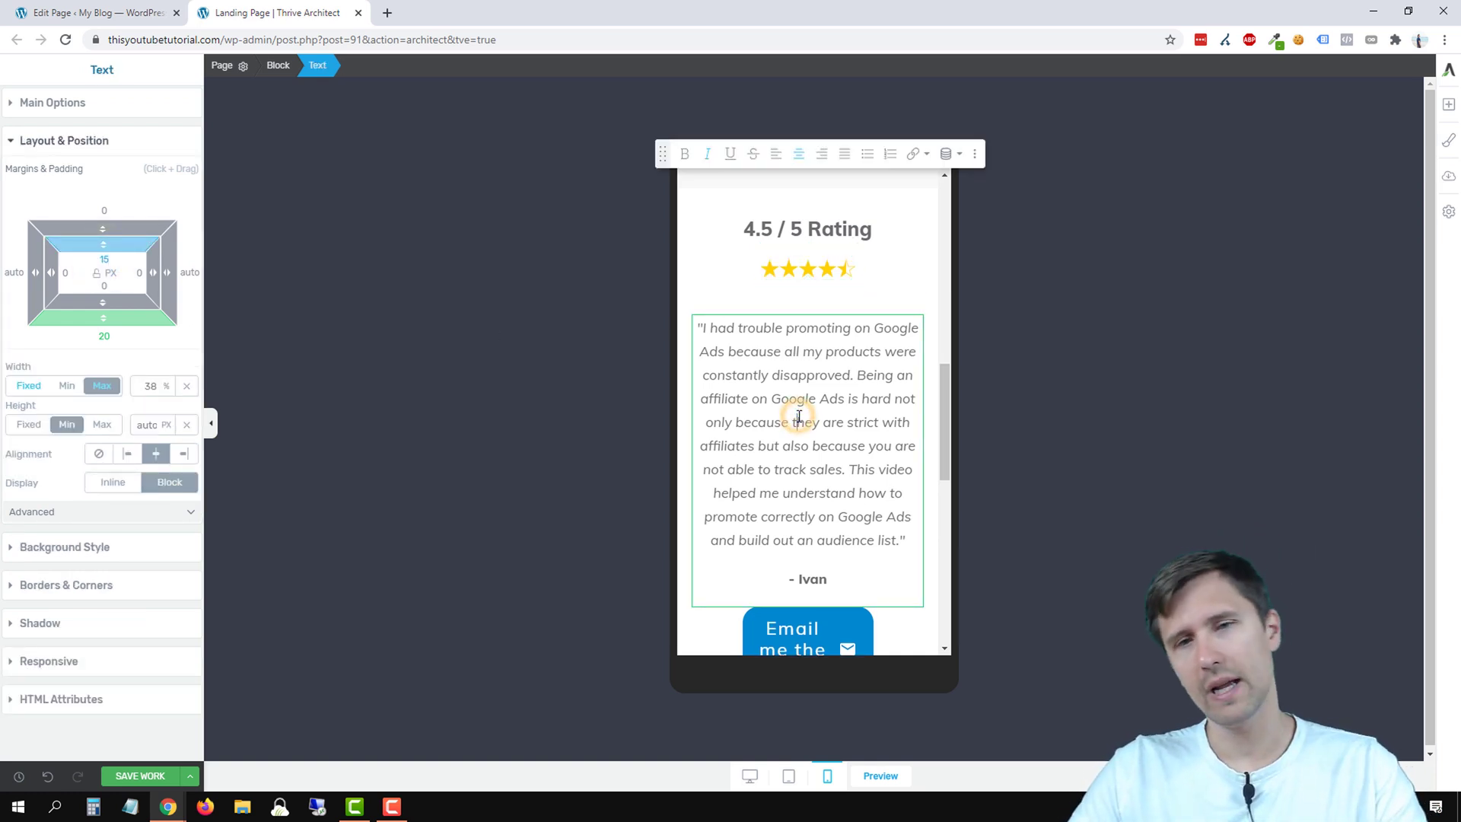
click(797, 270)
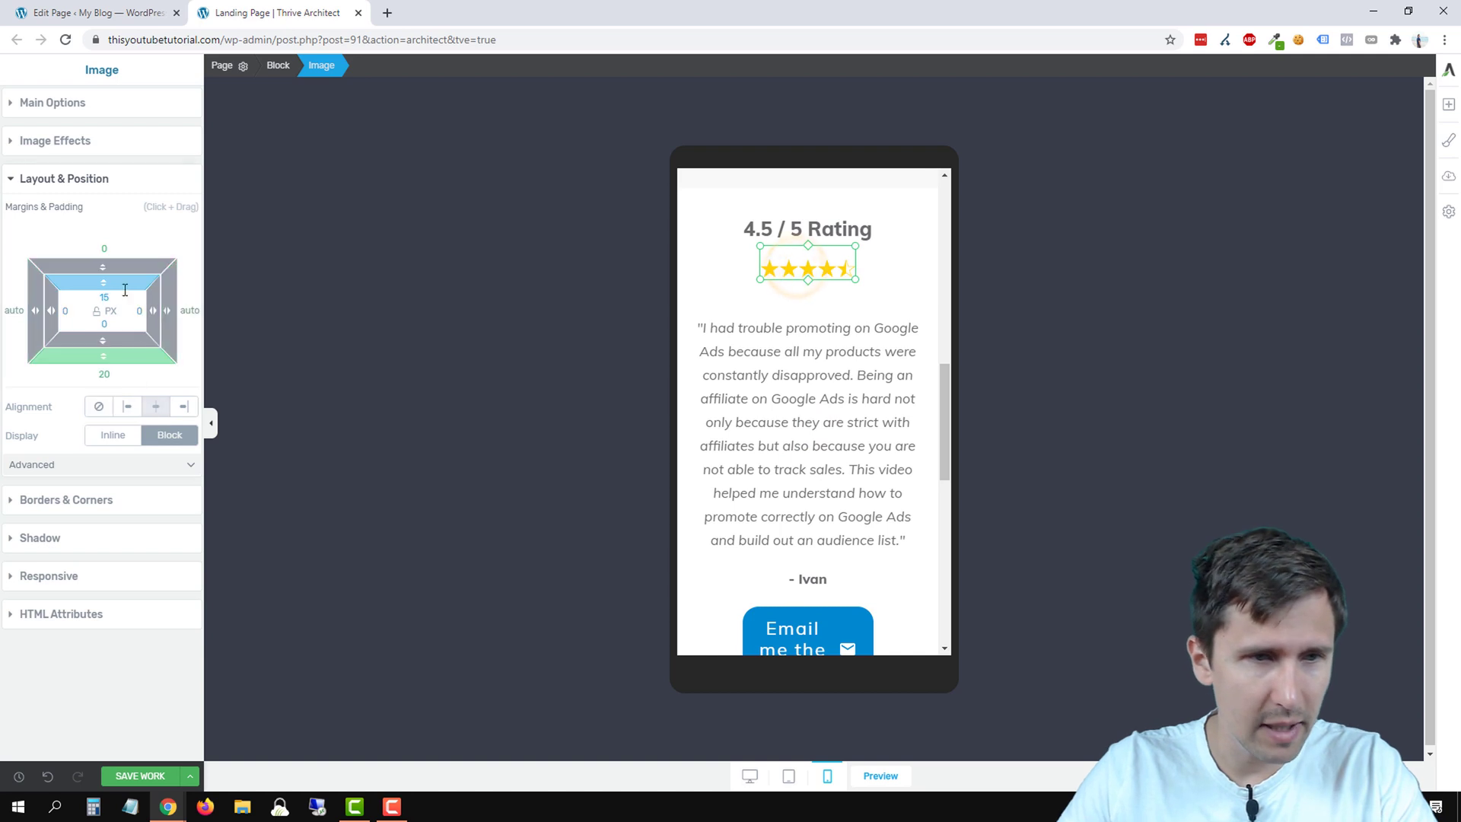
text(8)
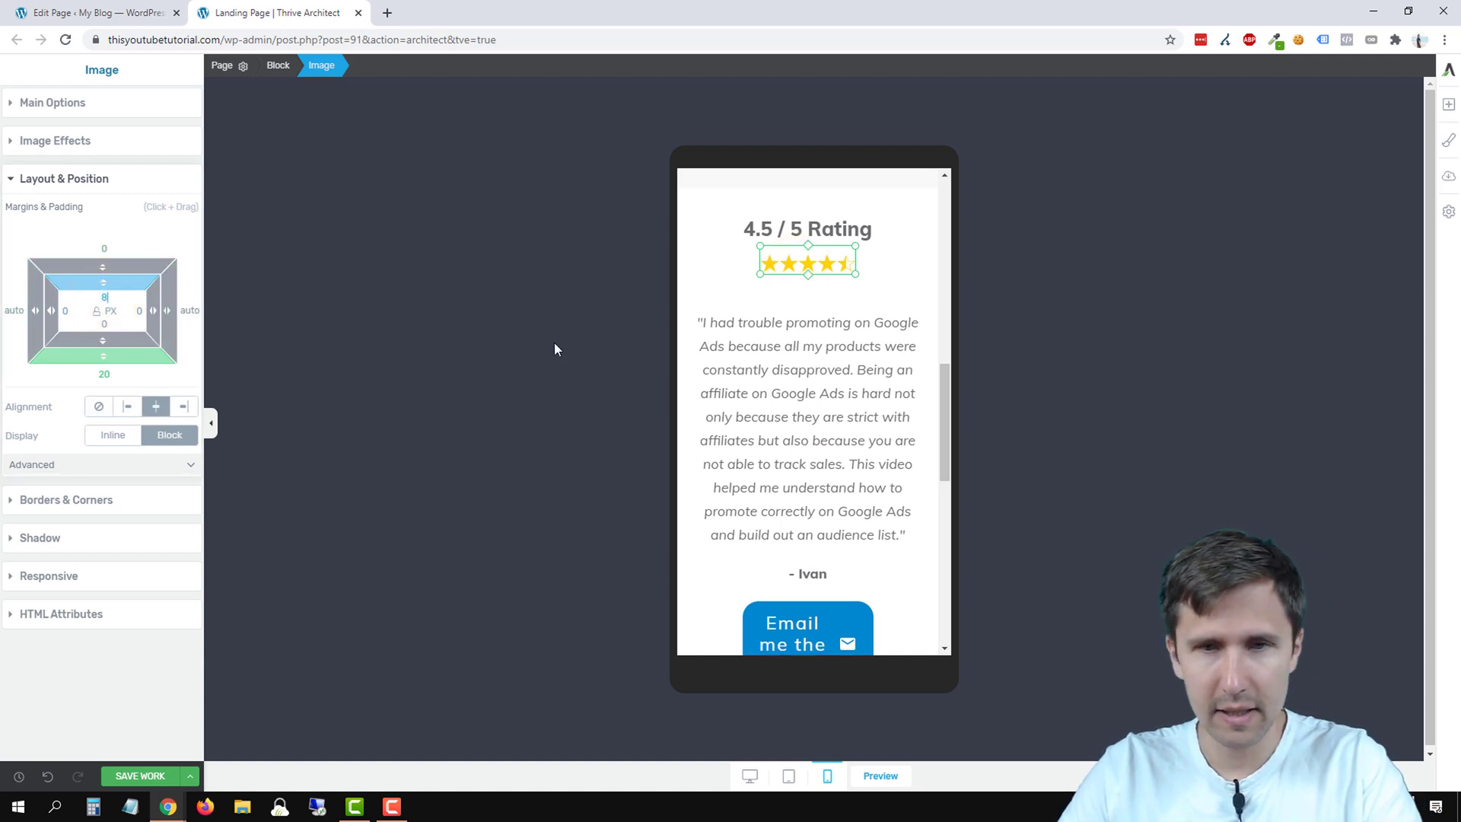
Step: Clear the maximum width of the button below the testimonial in the mobile view and set its button width to 100%
scroll(798, 564, down, 1)
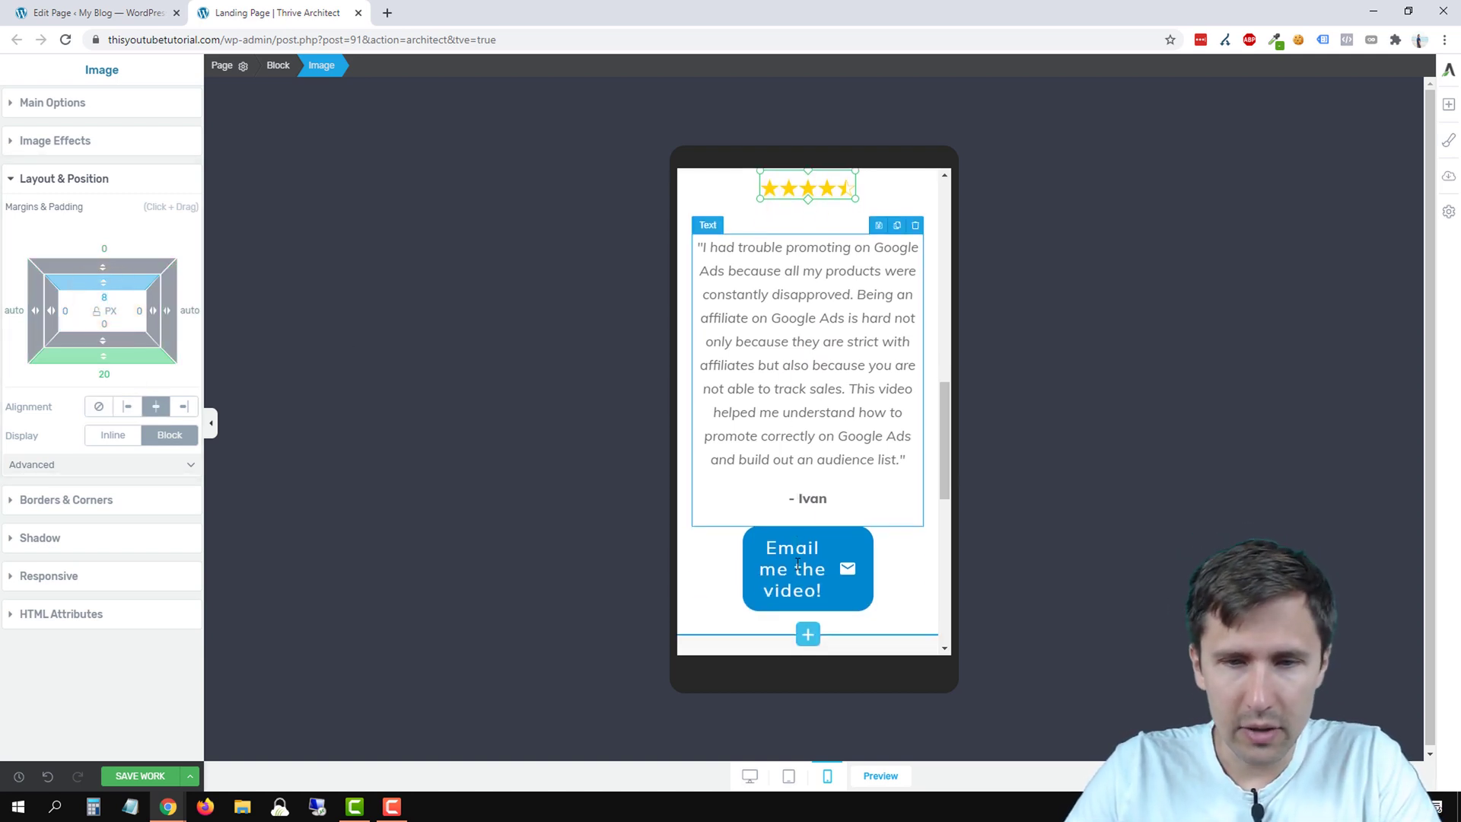
click(762, 538)
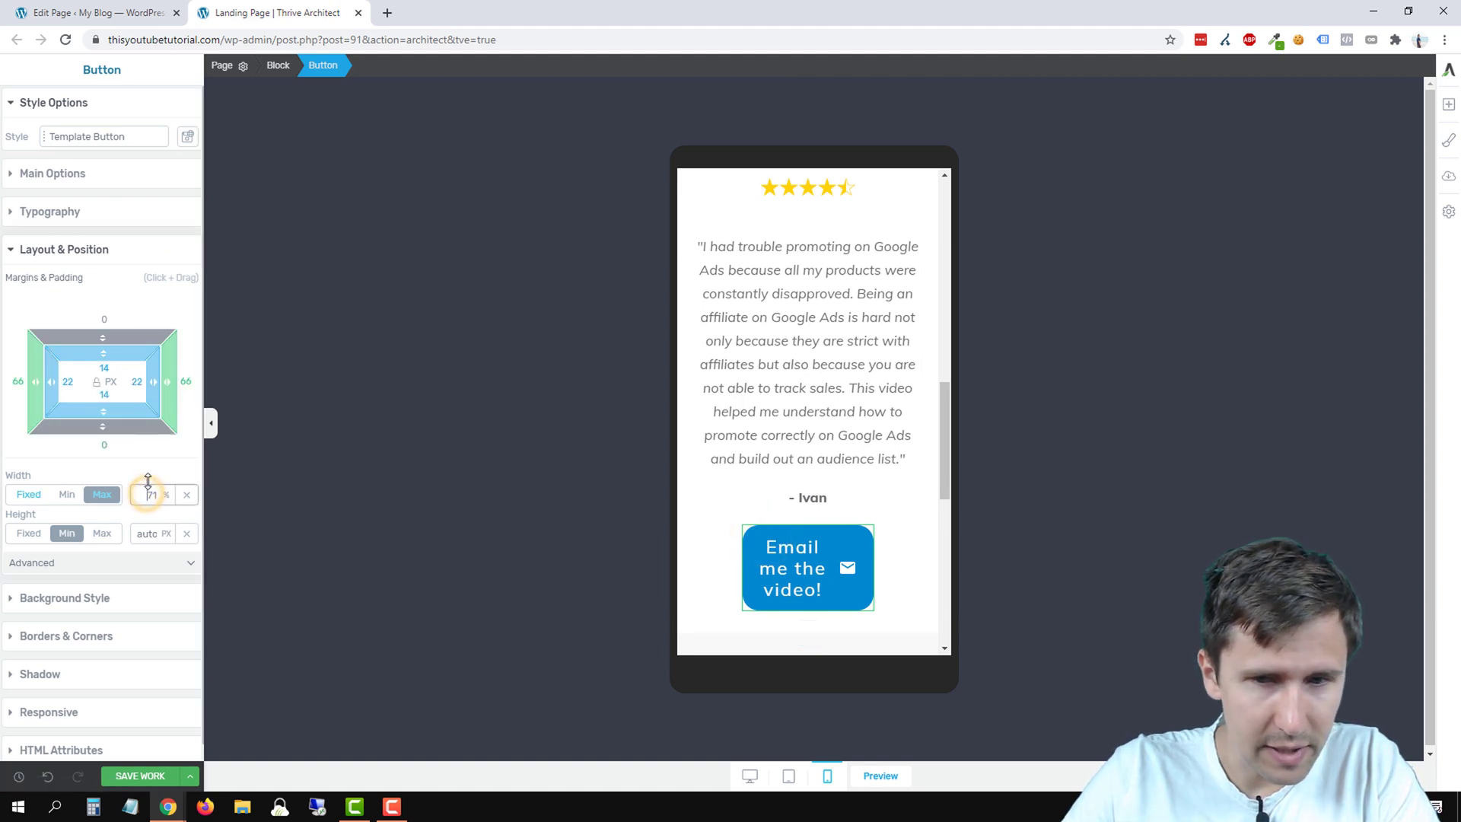
click(187, 496)
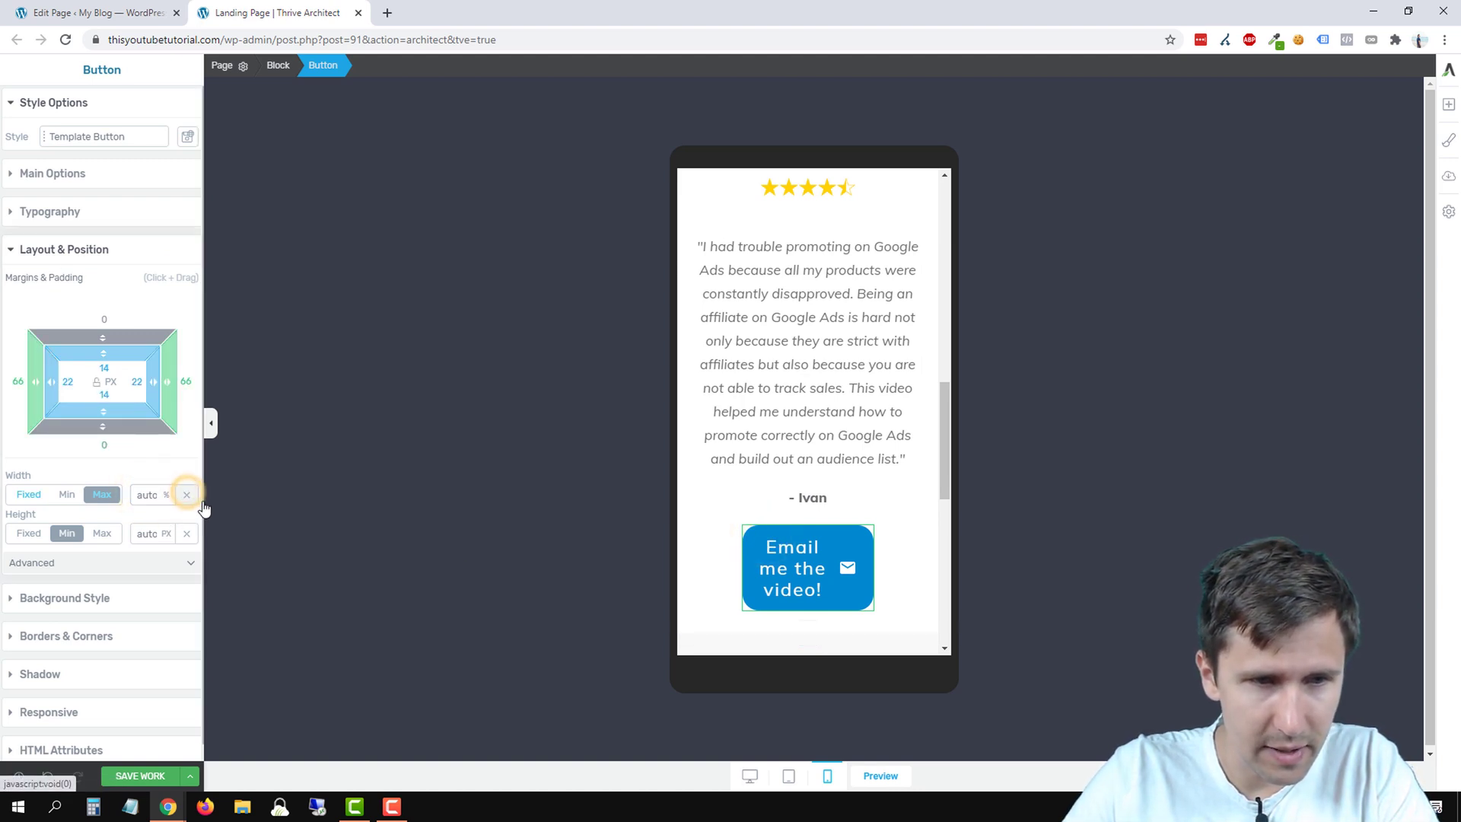
click(51, 177)
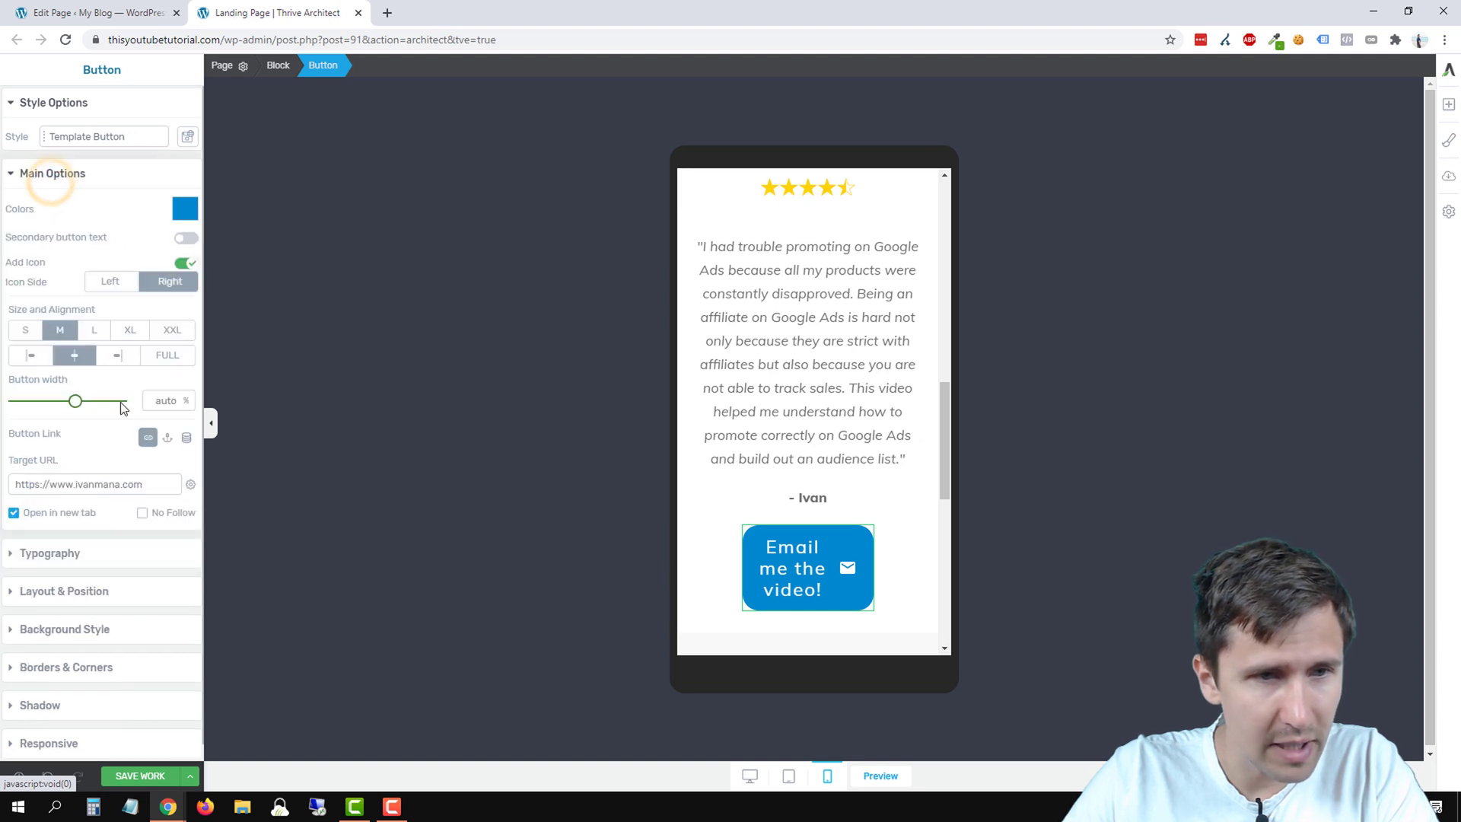
drag(74, 406, 120, 419)
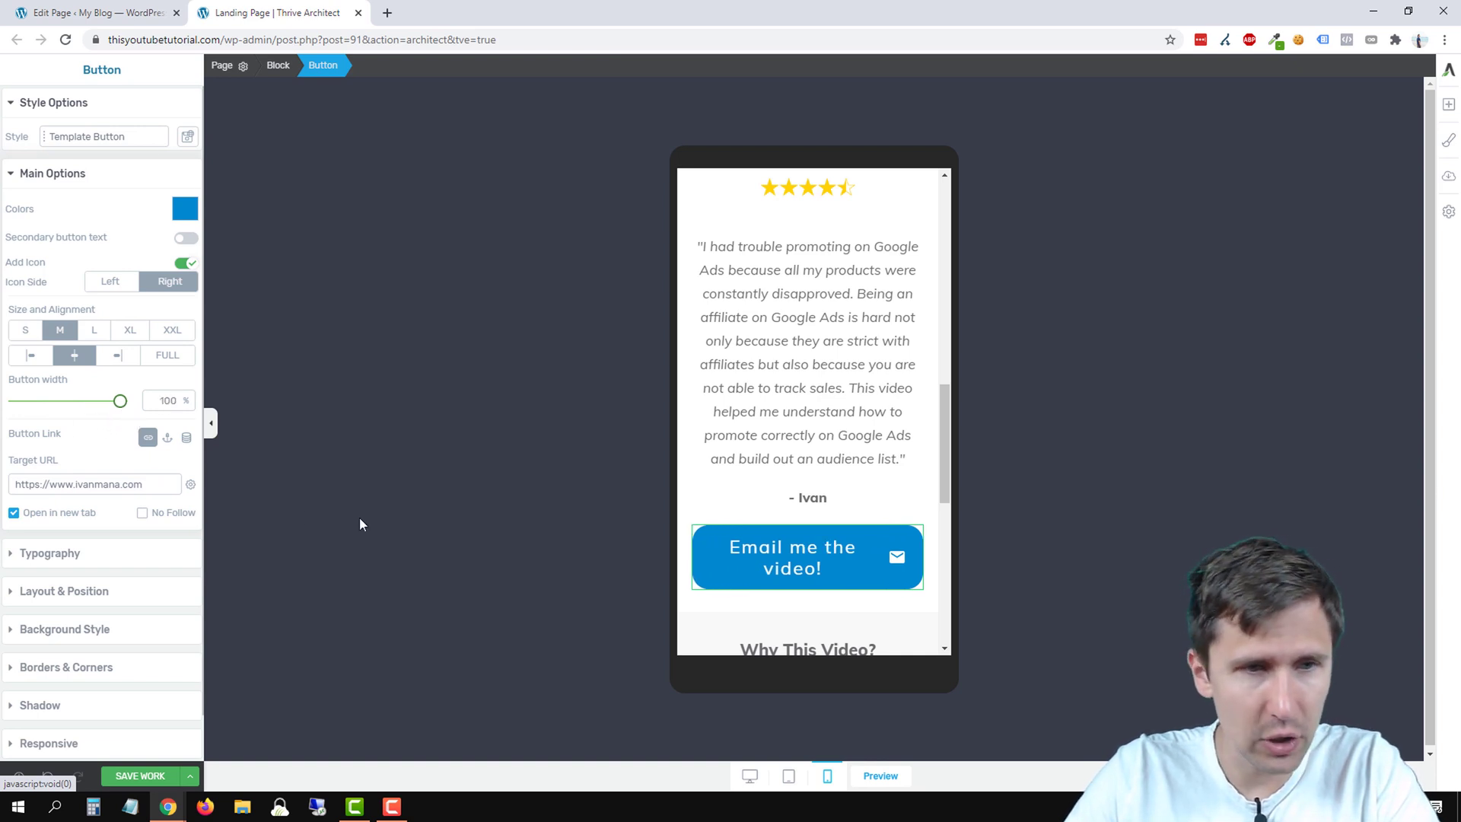
Step: Set the font size of the "Email me the video!" button text to 19 px and review the rating section in the mobile view
click(743, 538)
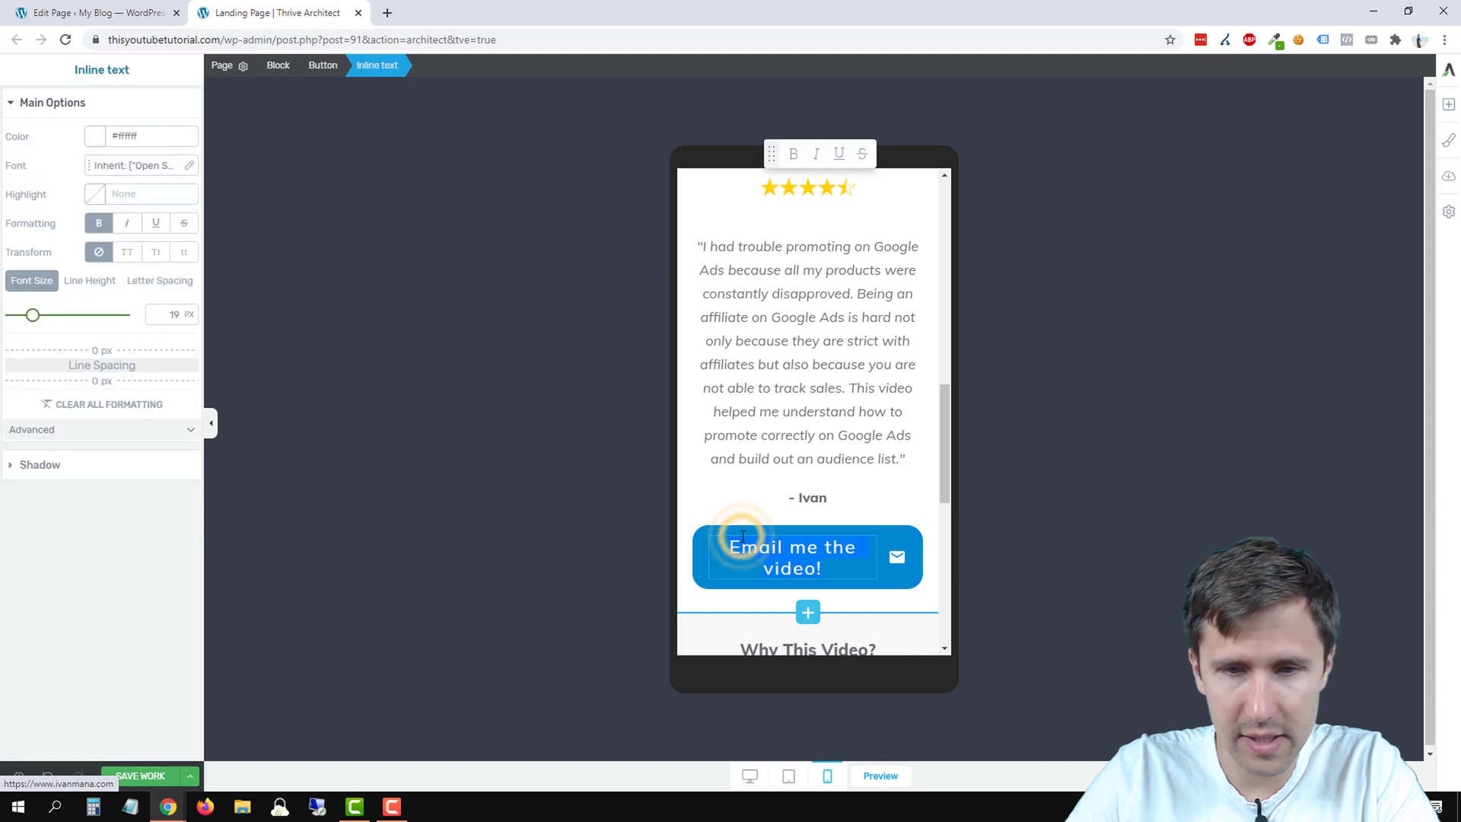
click(38, 318)
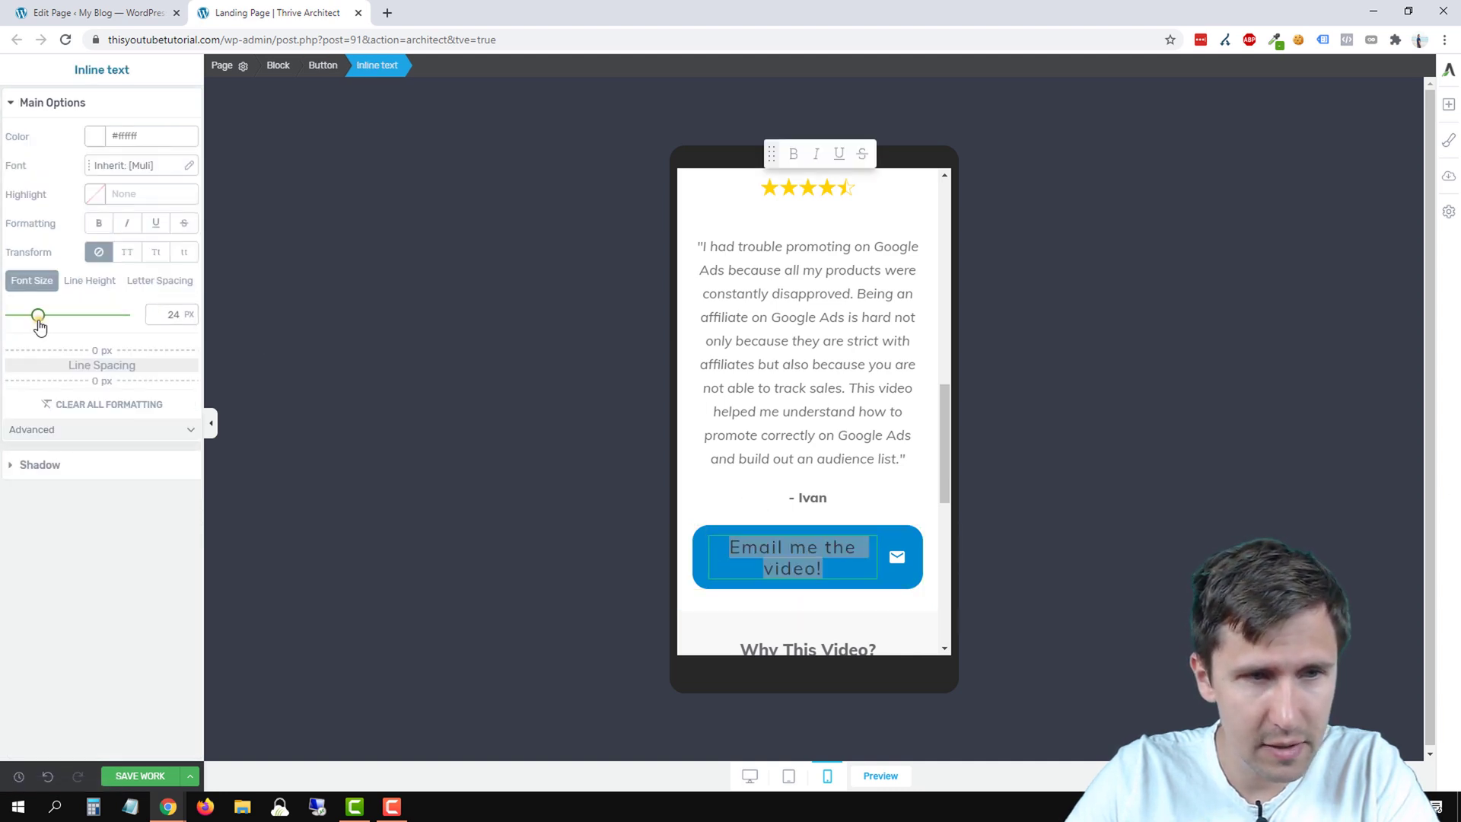
drag(40, 322, 33, 323)
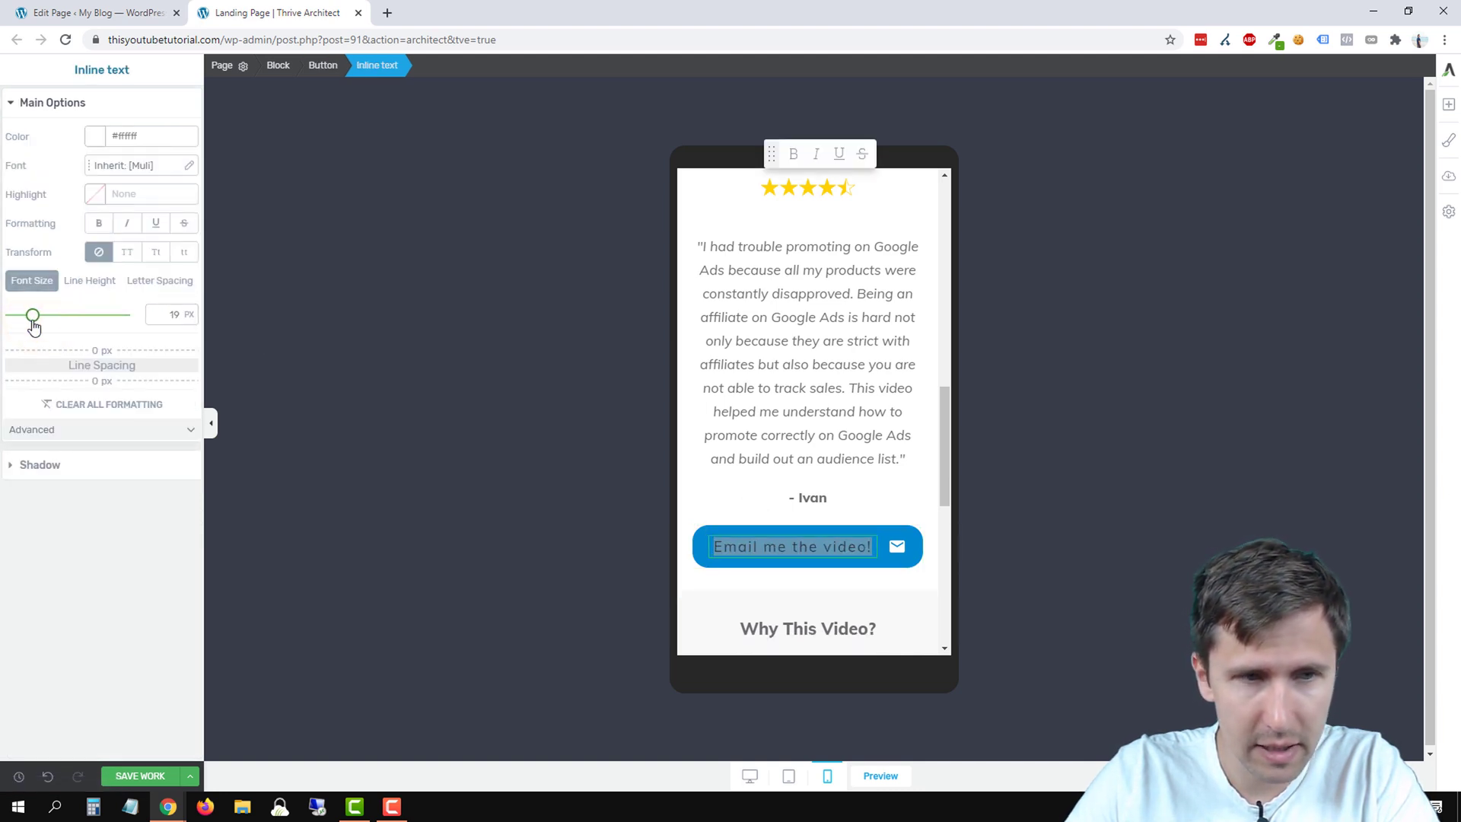
click(838, 458)
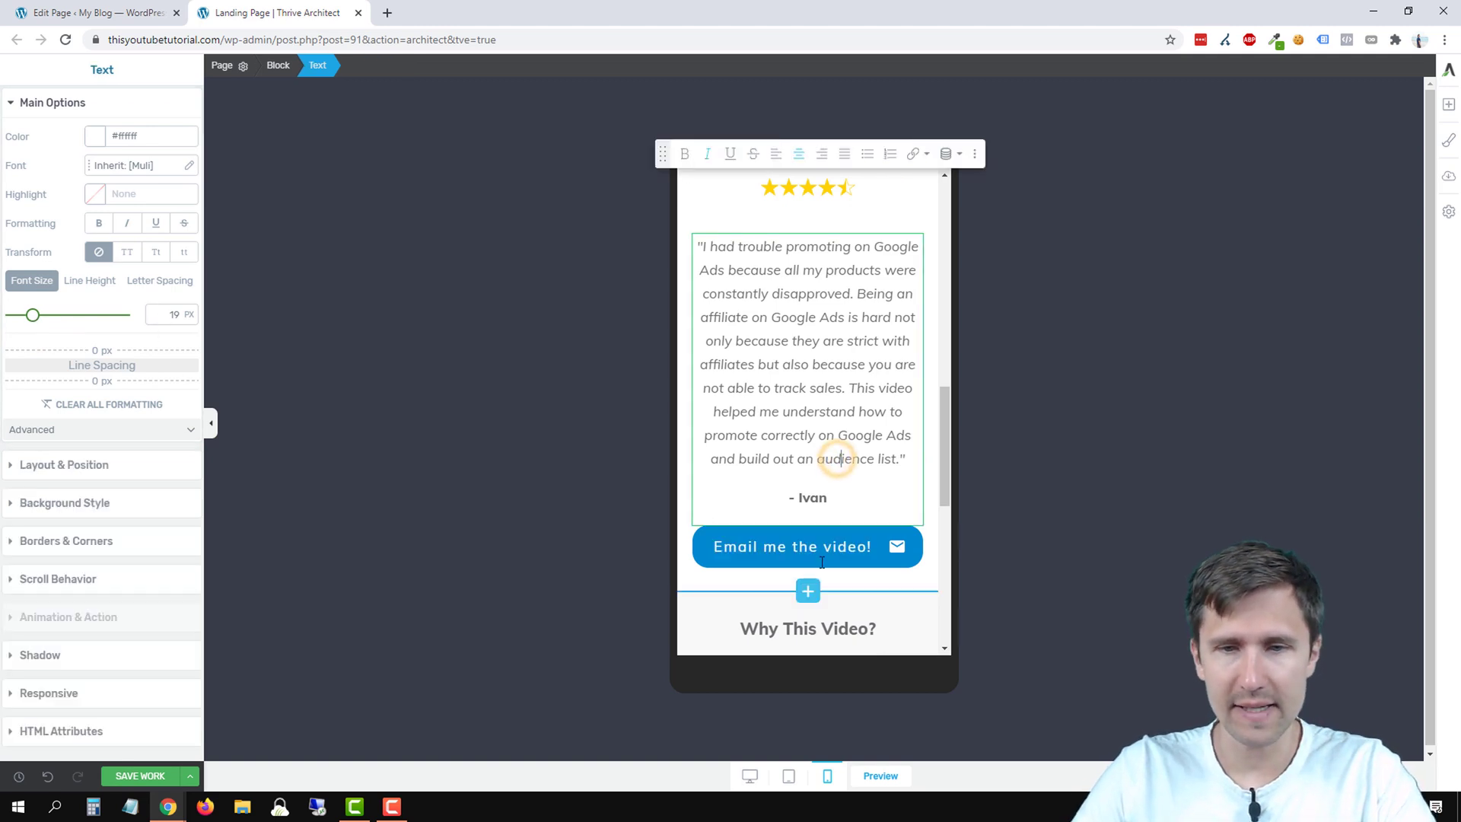
scroll(825, 551, up, 3)
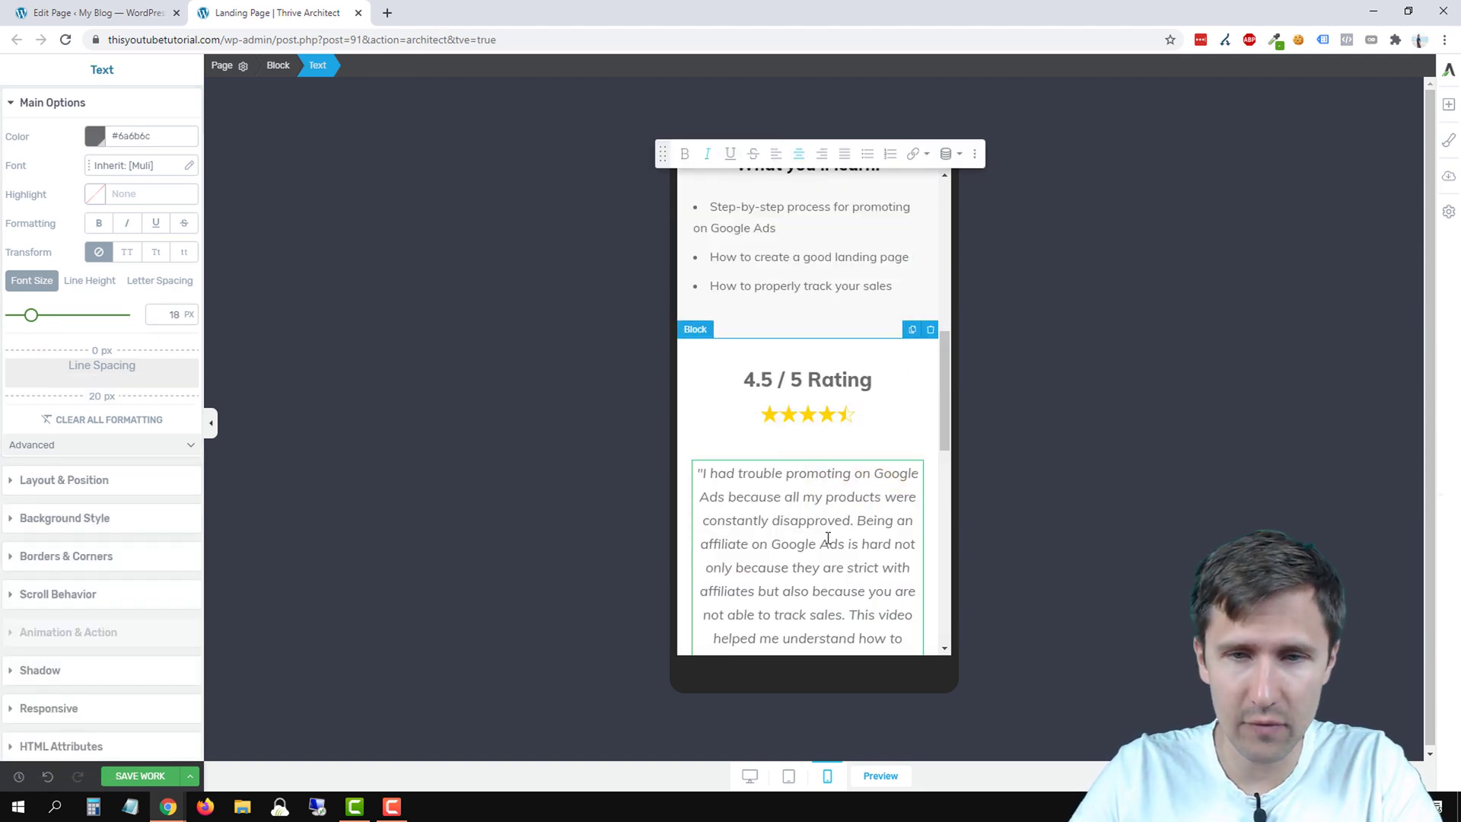
scroll(827, 538, down, 4)
Step: Compare the "Why This Video?" columns on tablet and desktop, and turn off column wrapping for them in the tablet view
click(788, 775)
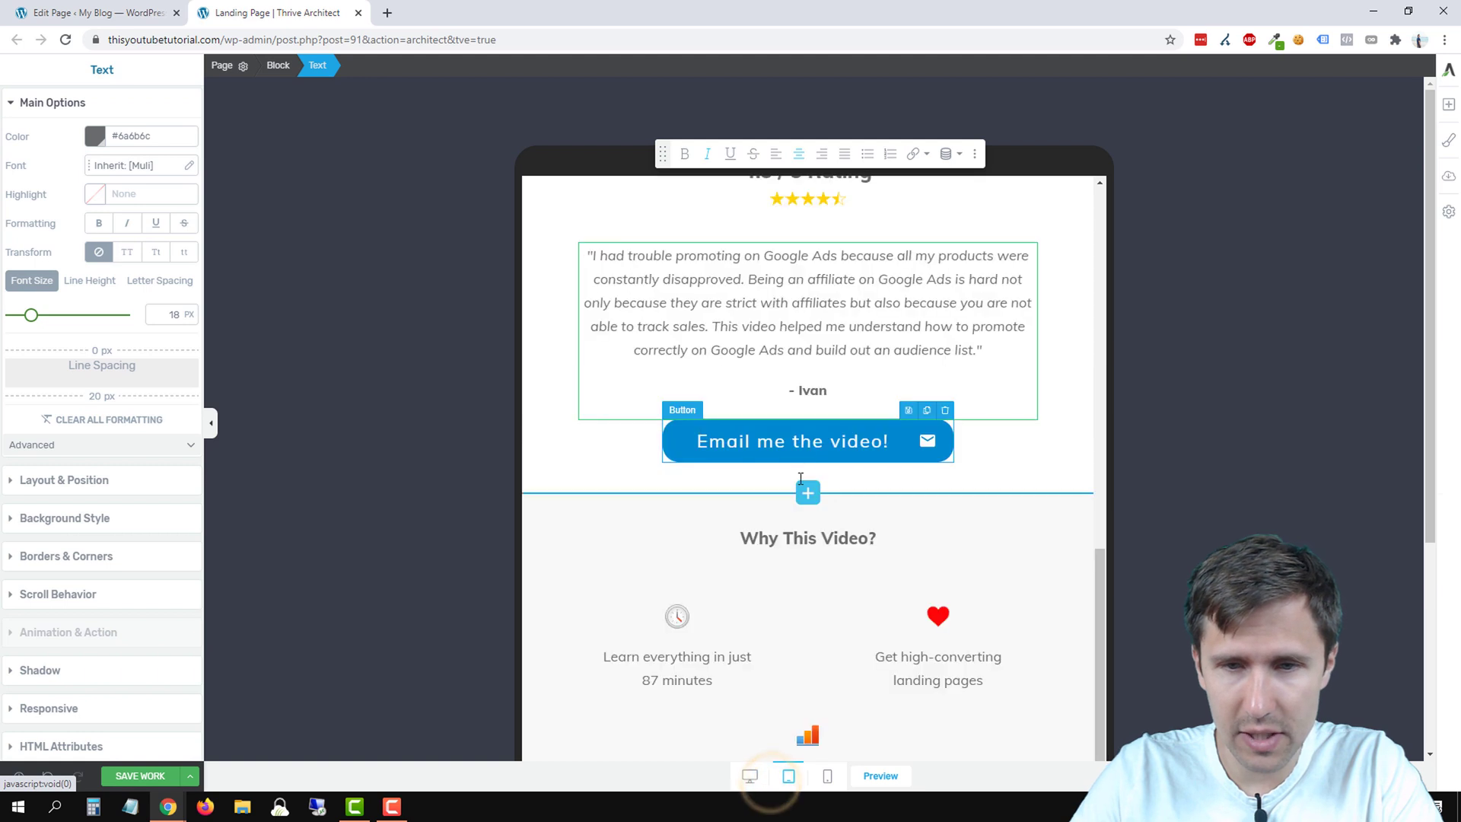
scroll(799, 538, down, 3)
click(750, 776)
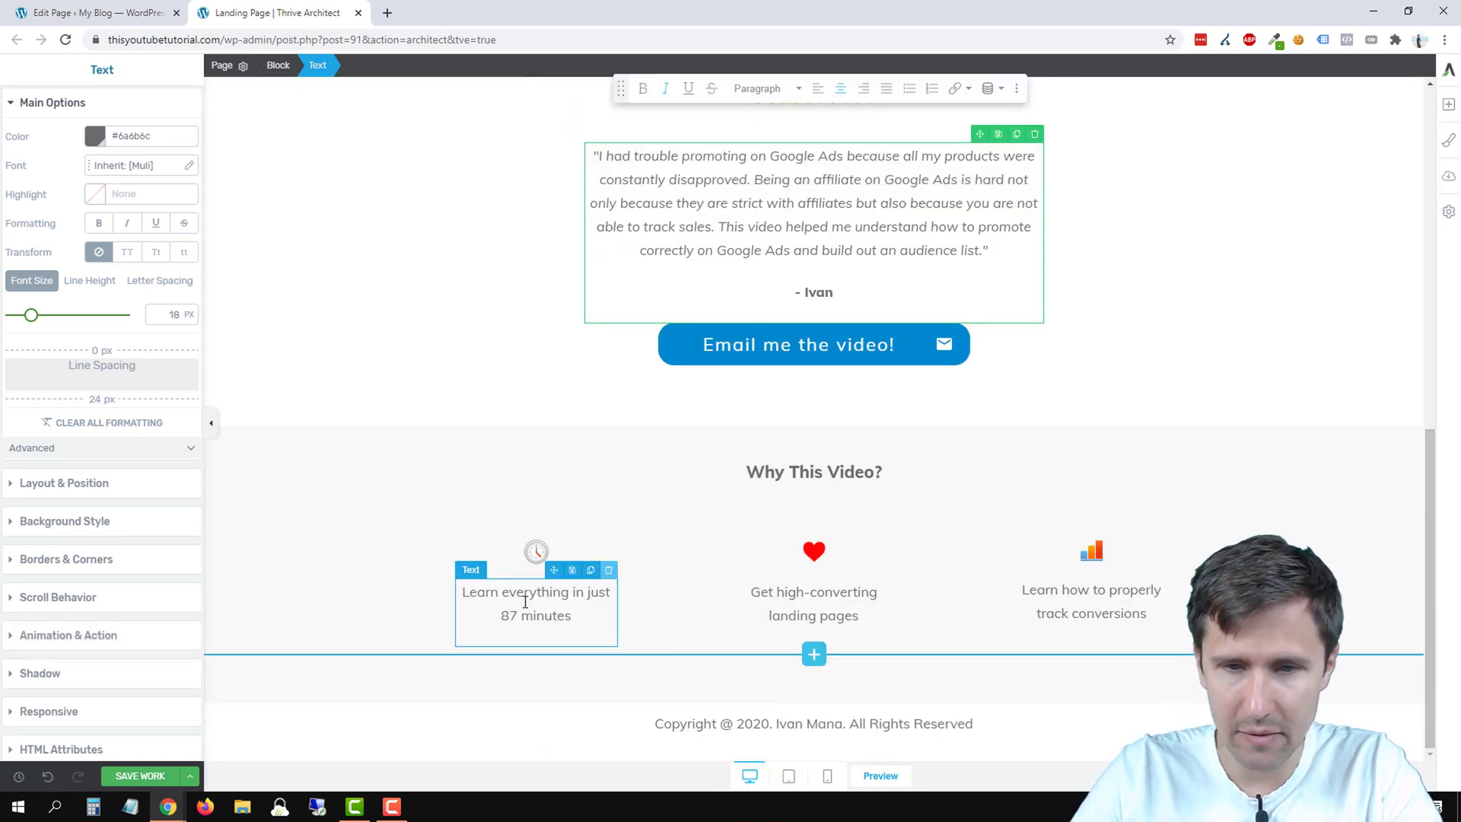
click(789, 775)
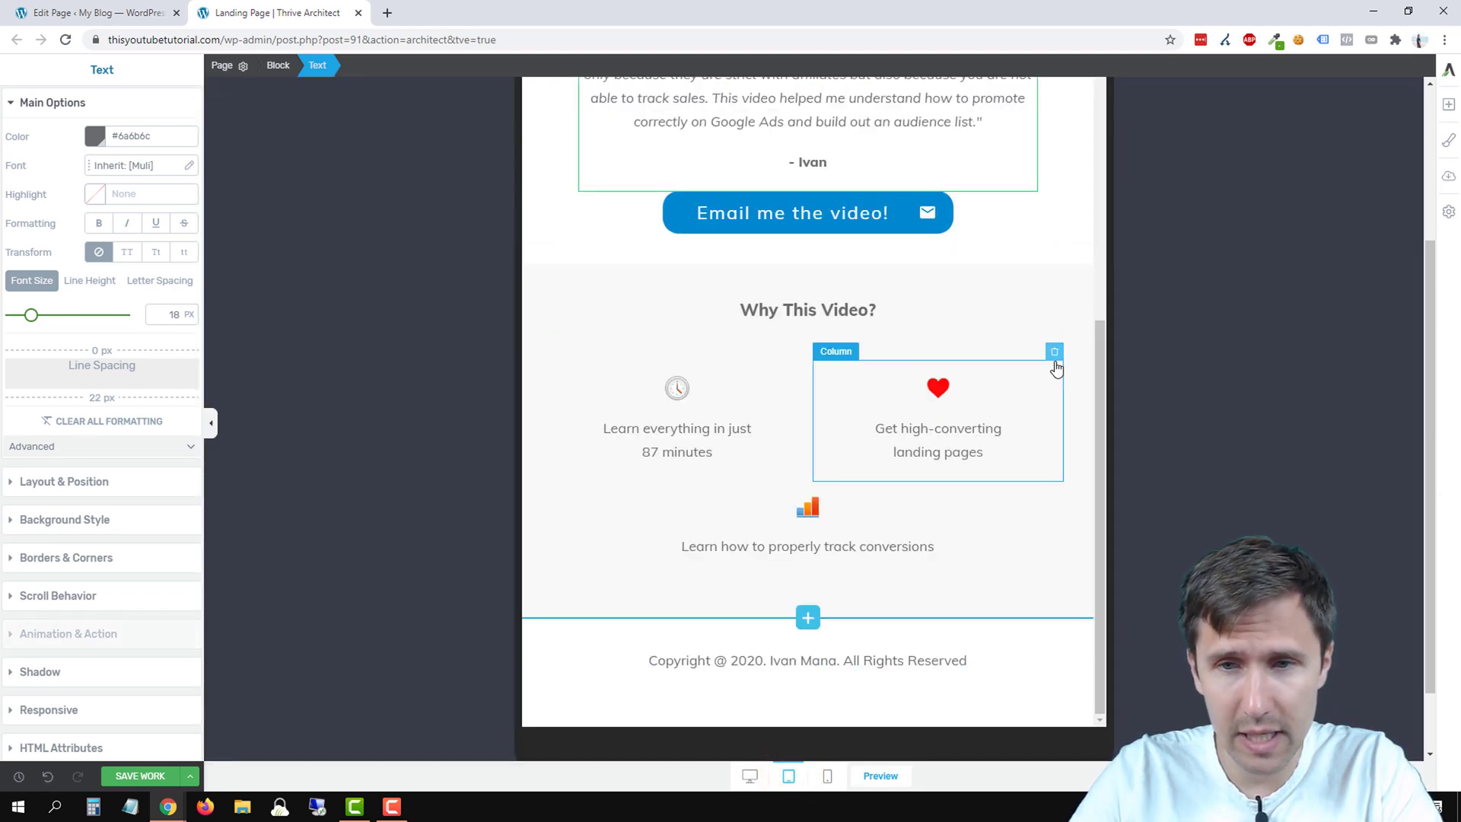
click(979, 364)
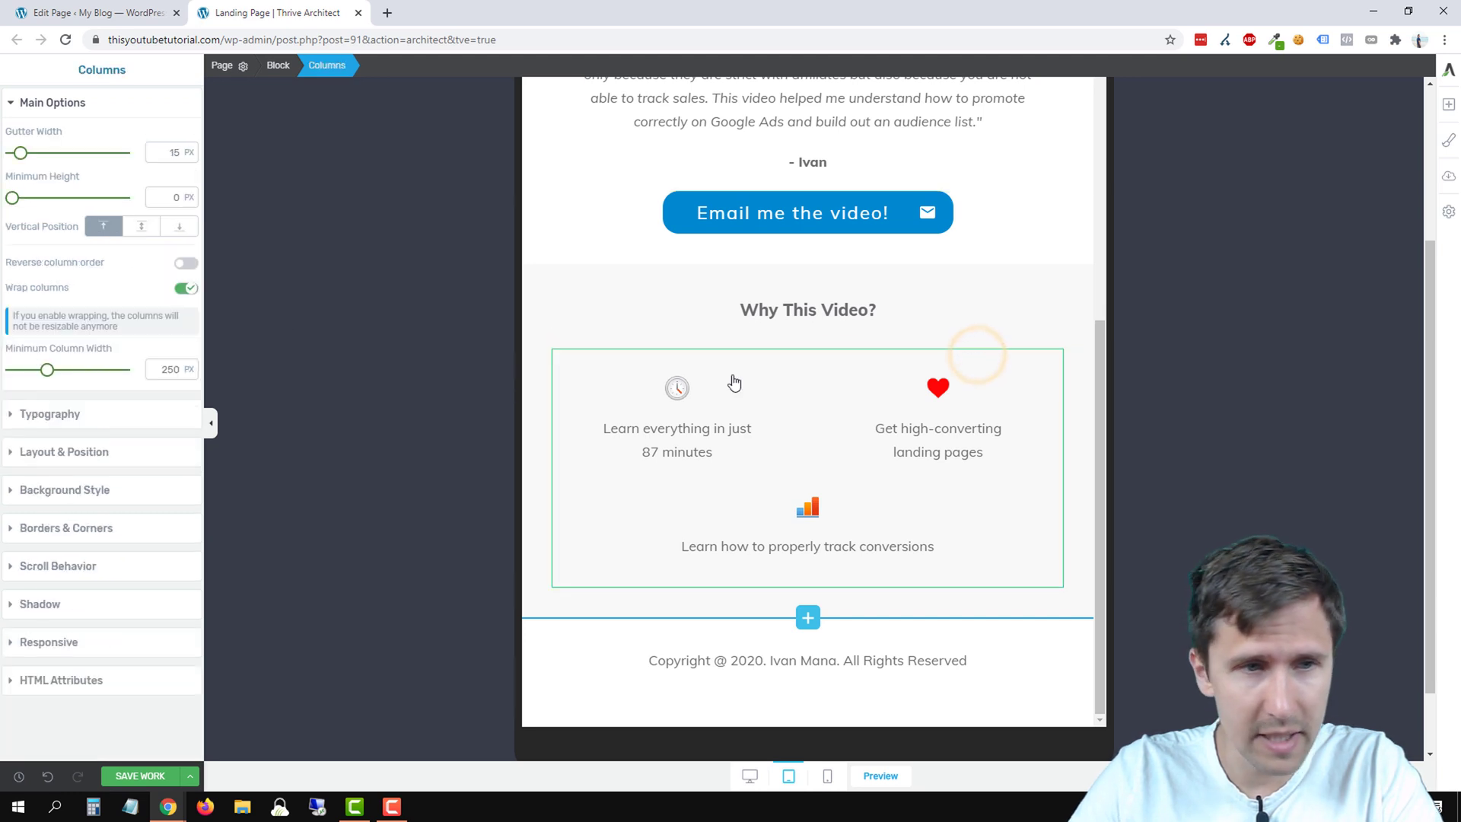
click(186, 290)
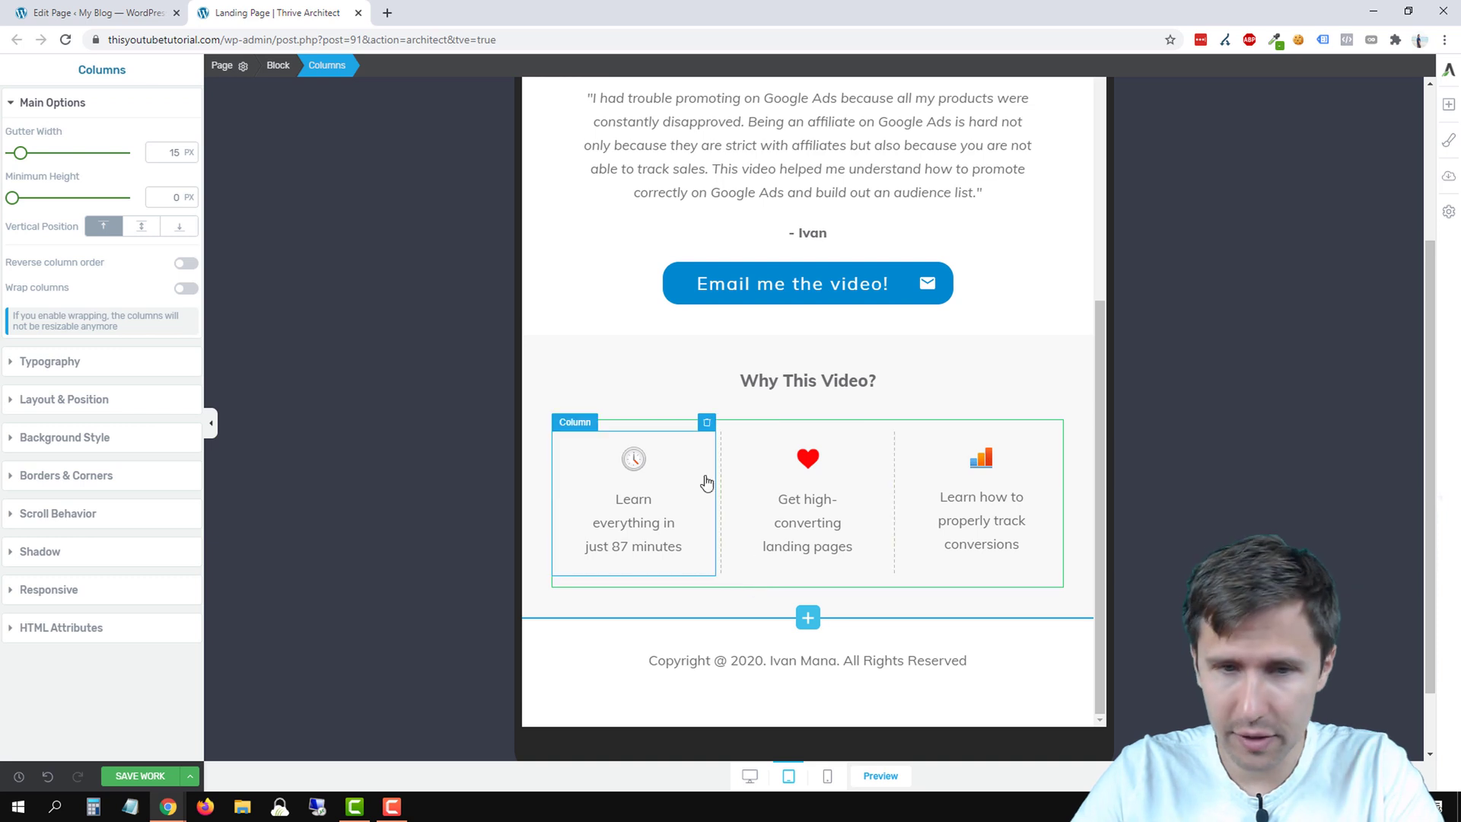
Step: Compare the "Why This Video?" columns on mobile and tablet, and turn on column wrapping for them in the mobile view
click(827, 776)
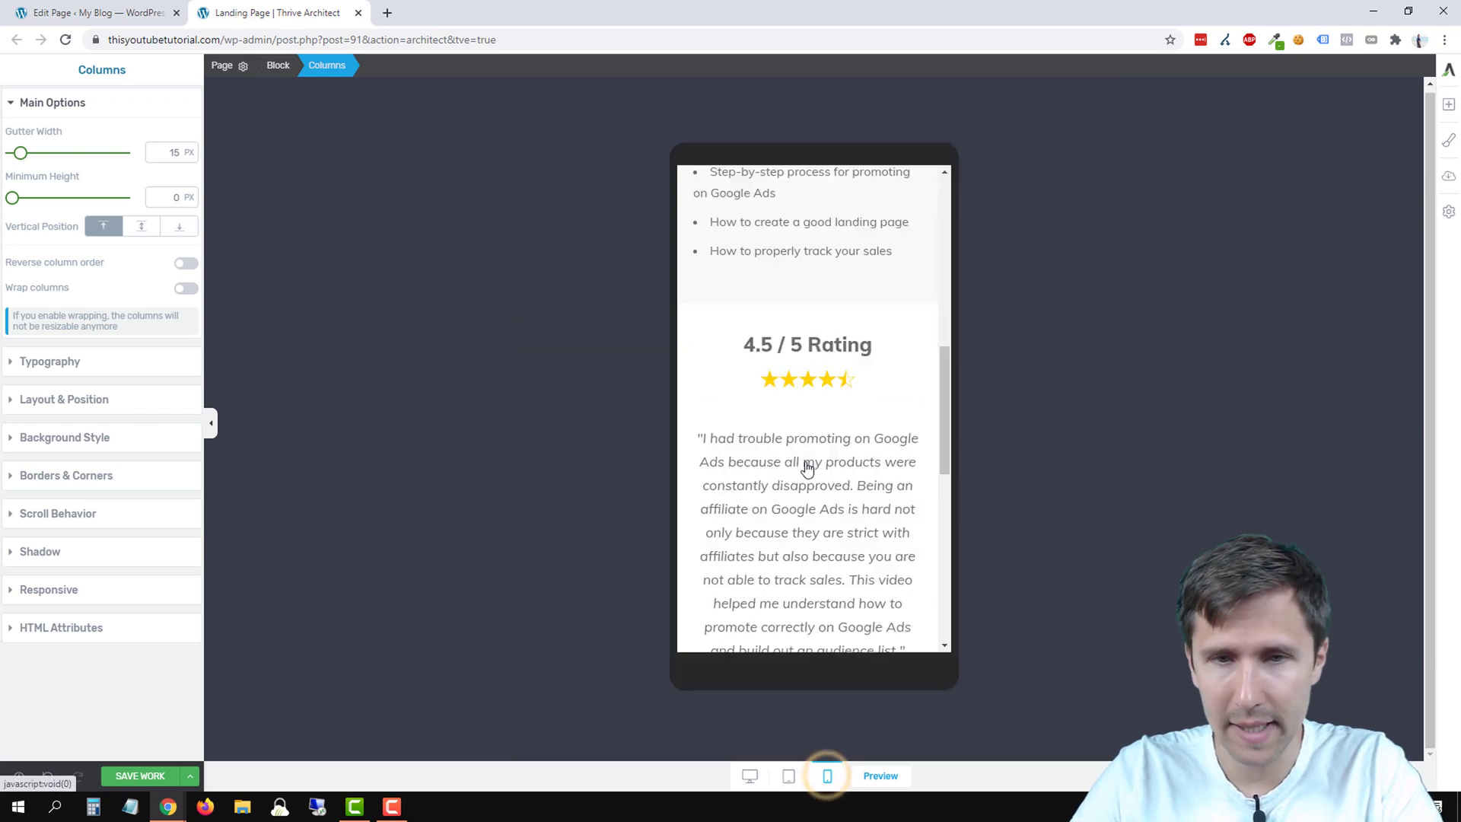
scroll(808, 464, down, 5)
scroll(806, 461, down, 1)
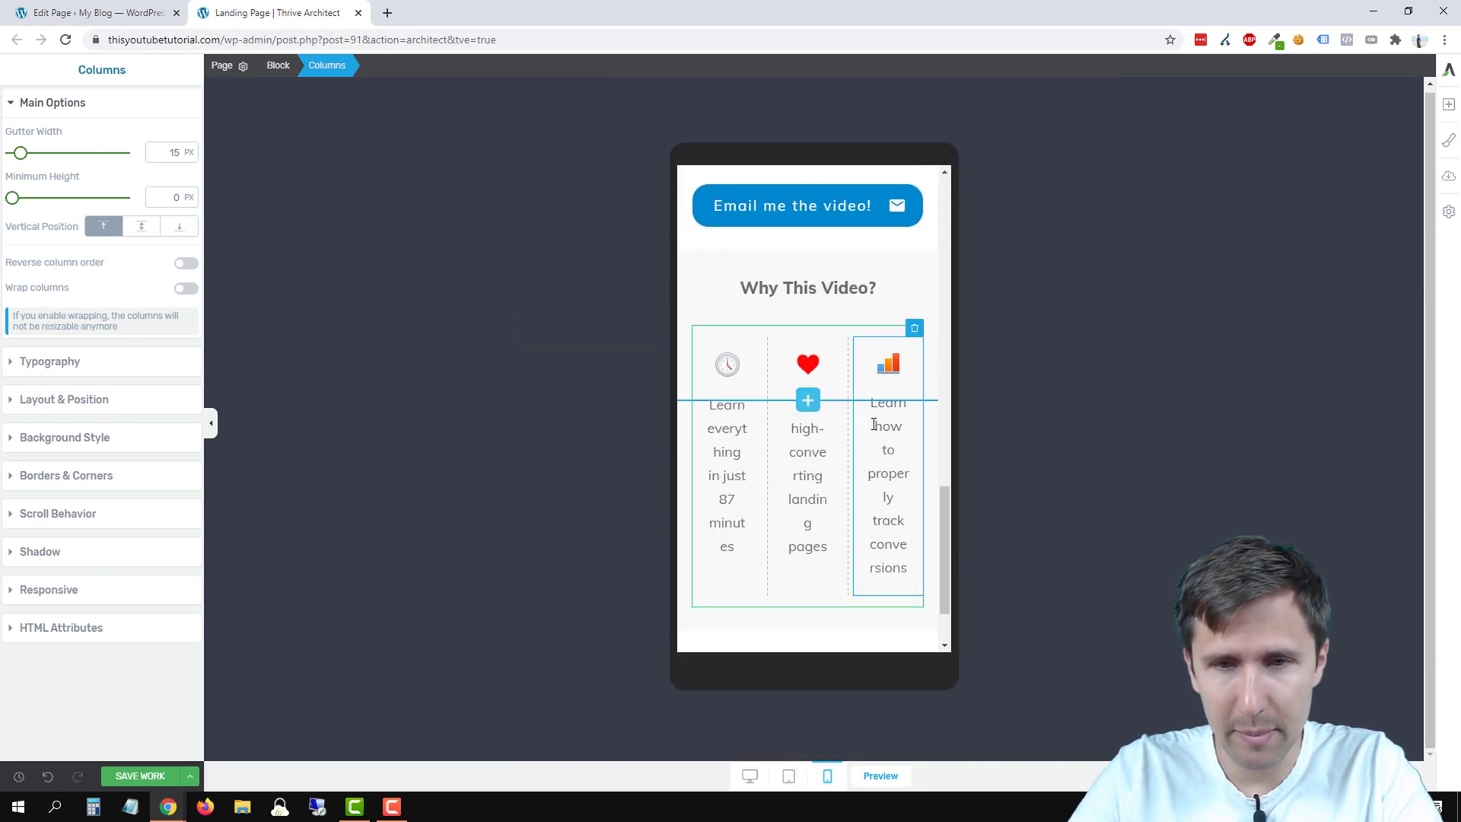
click(790, 777)
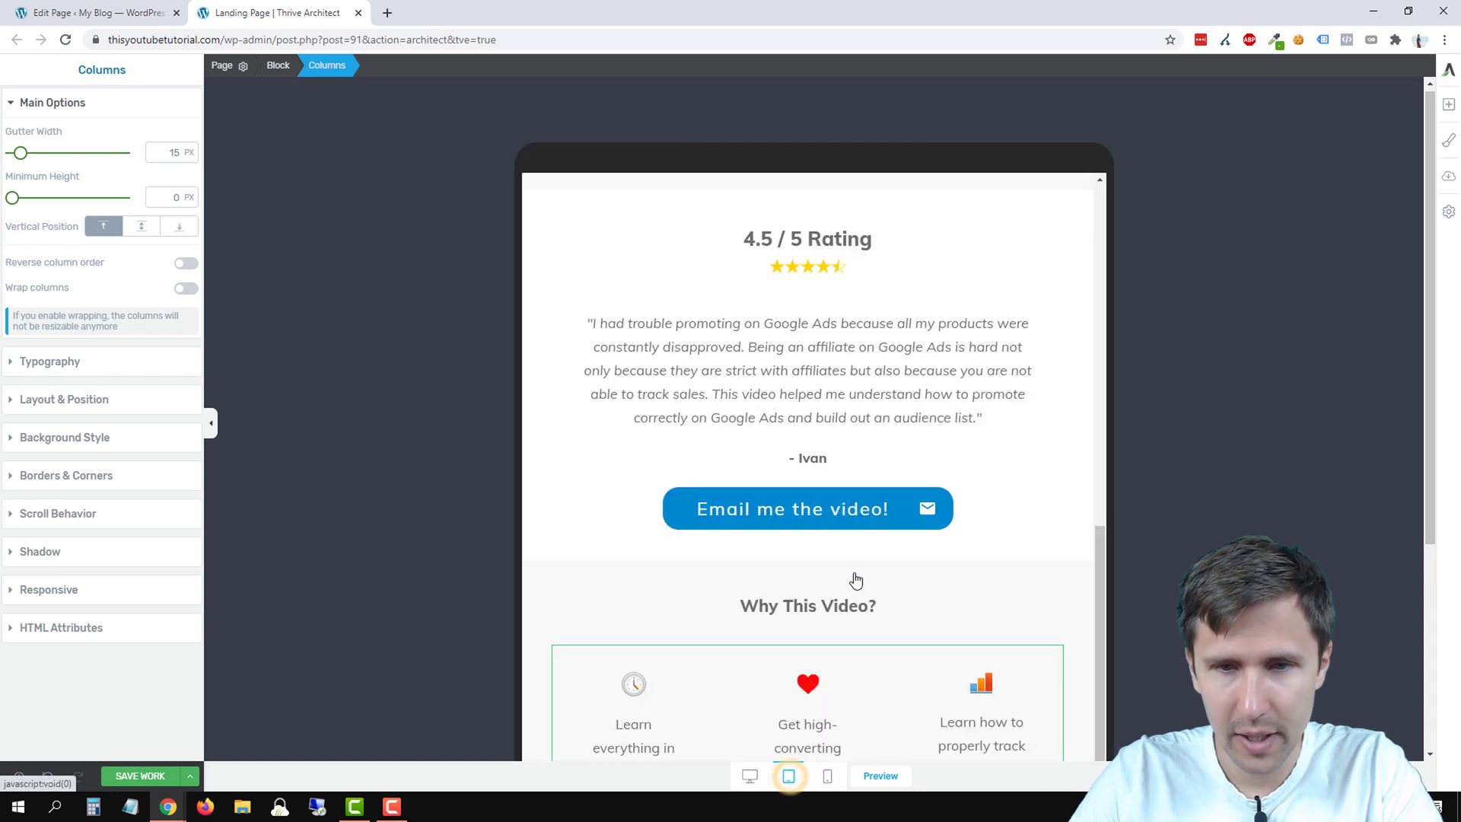
scroll(922, 601, down, 3)
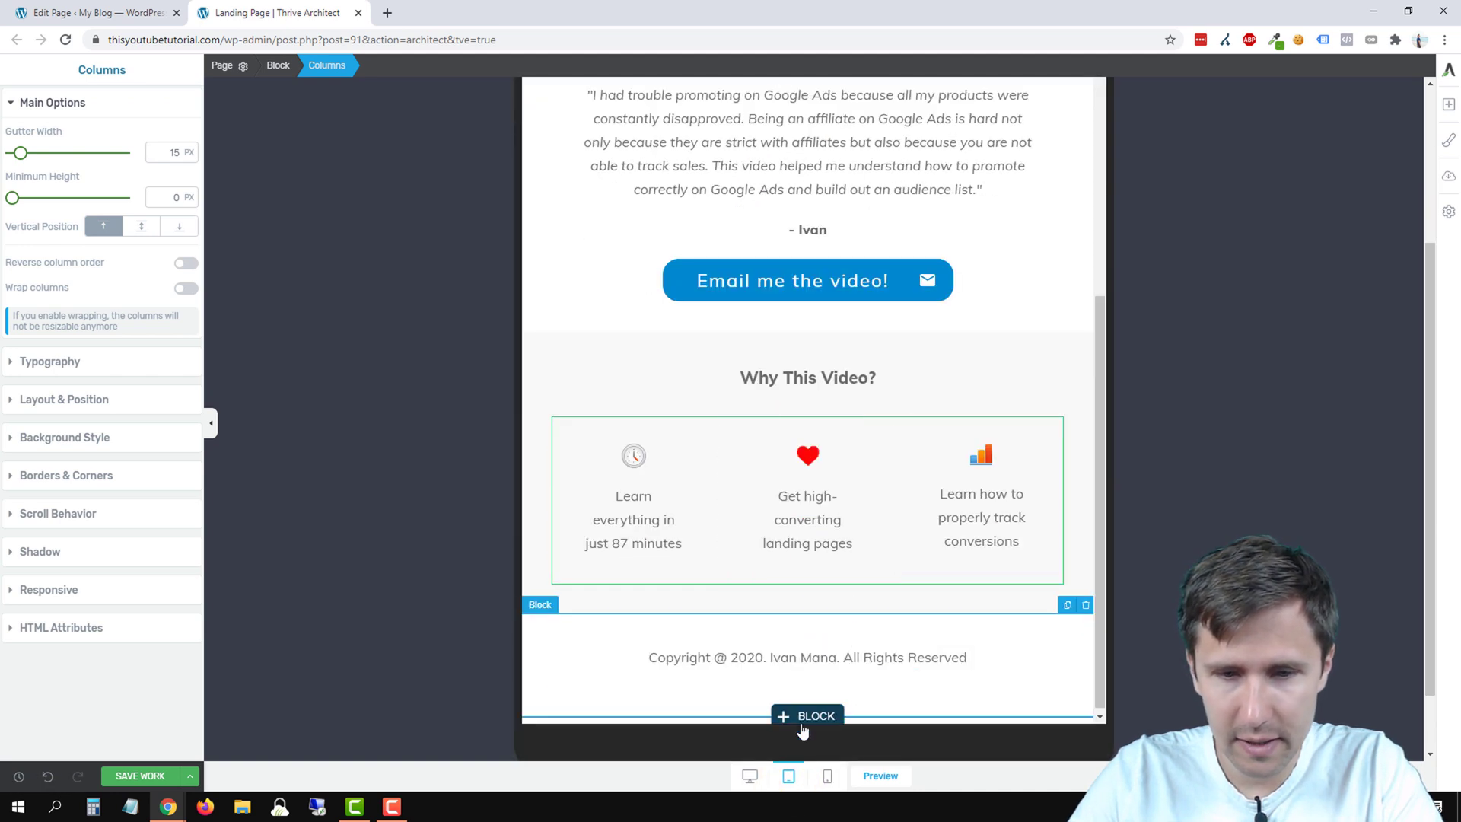
click(827, 776)
scroll(836, 498, down, 5)
right_click(837, 498)
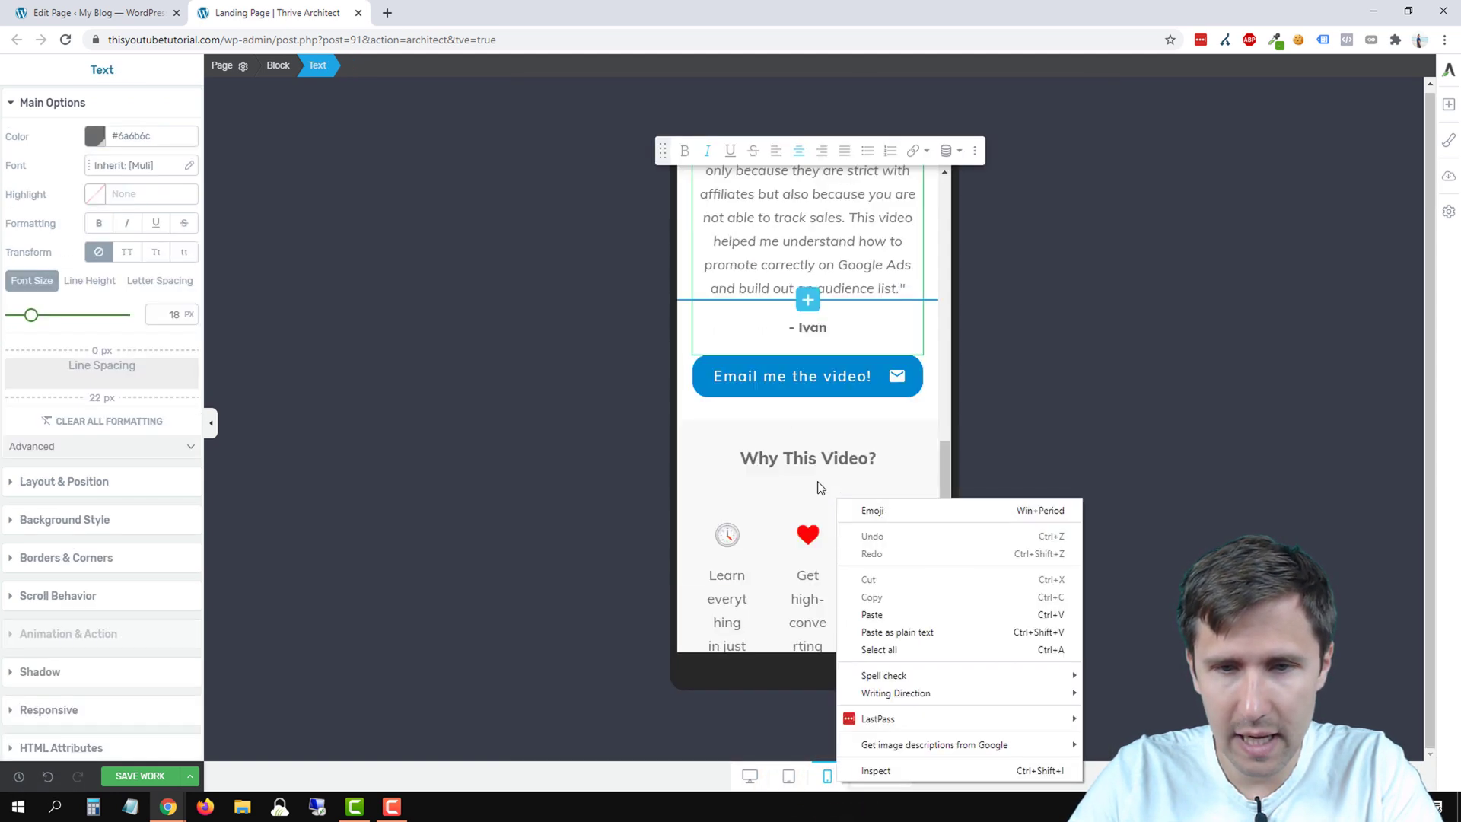
click(782, 413)
scroll(825, 366, down, 3)
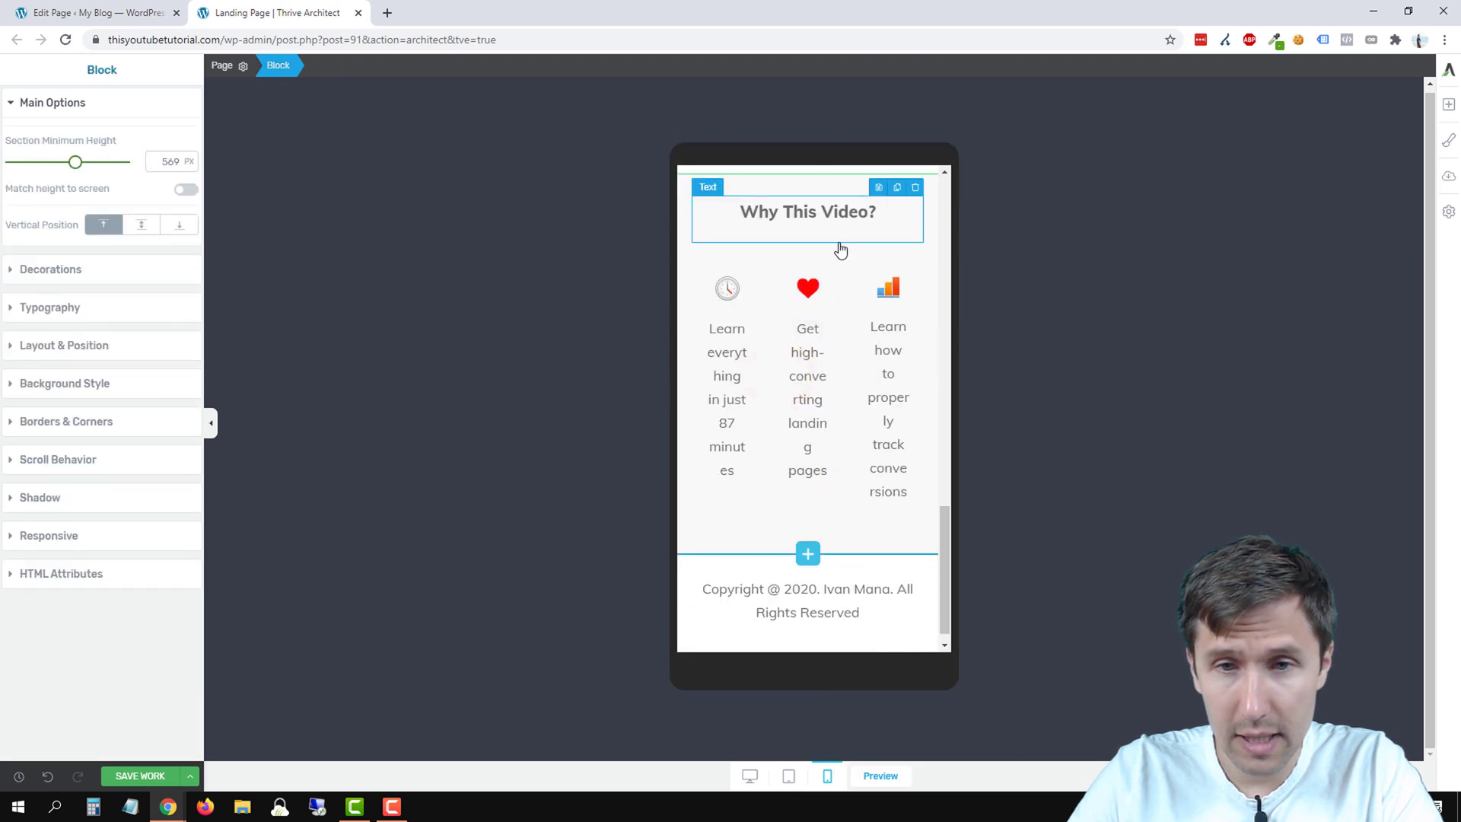
click(838, 256)
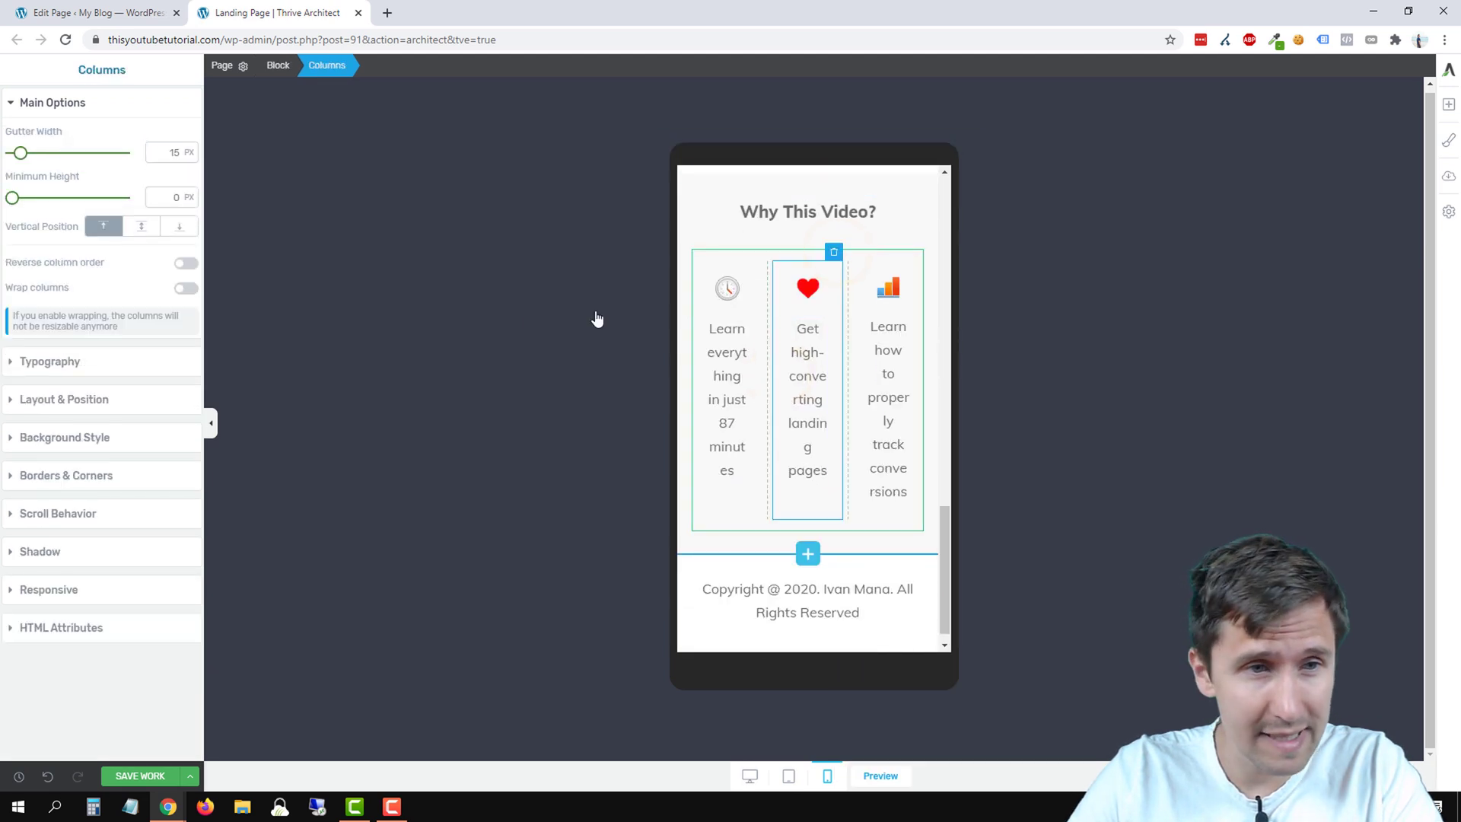
click(184, 288)
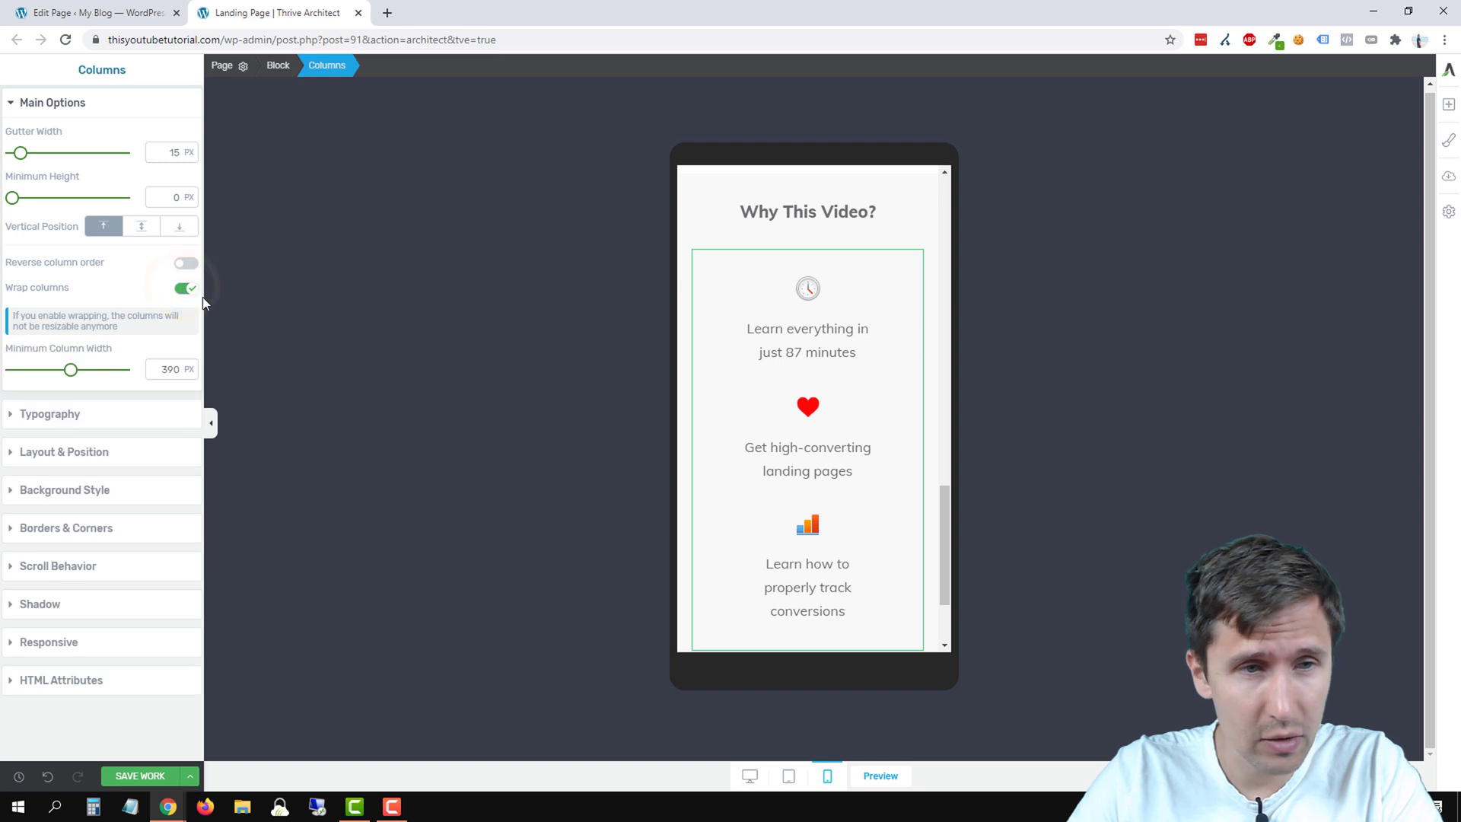
scroll(754, 427, down, 2)
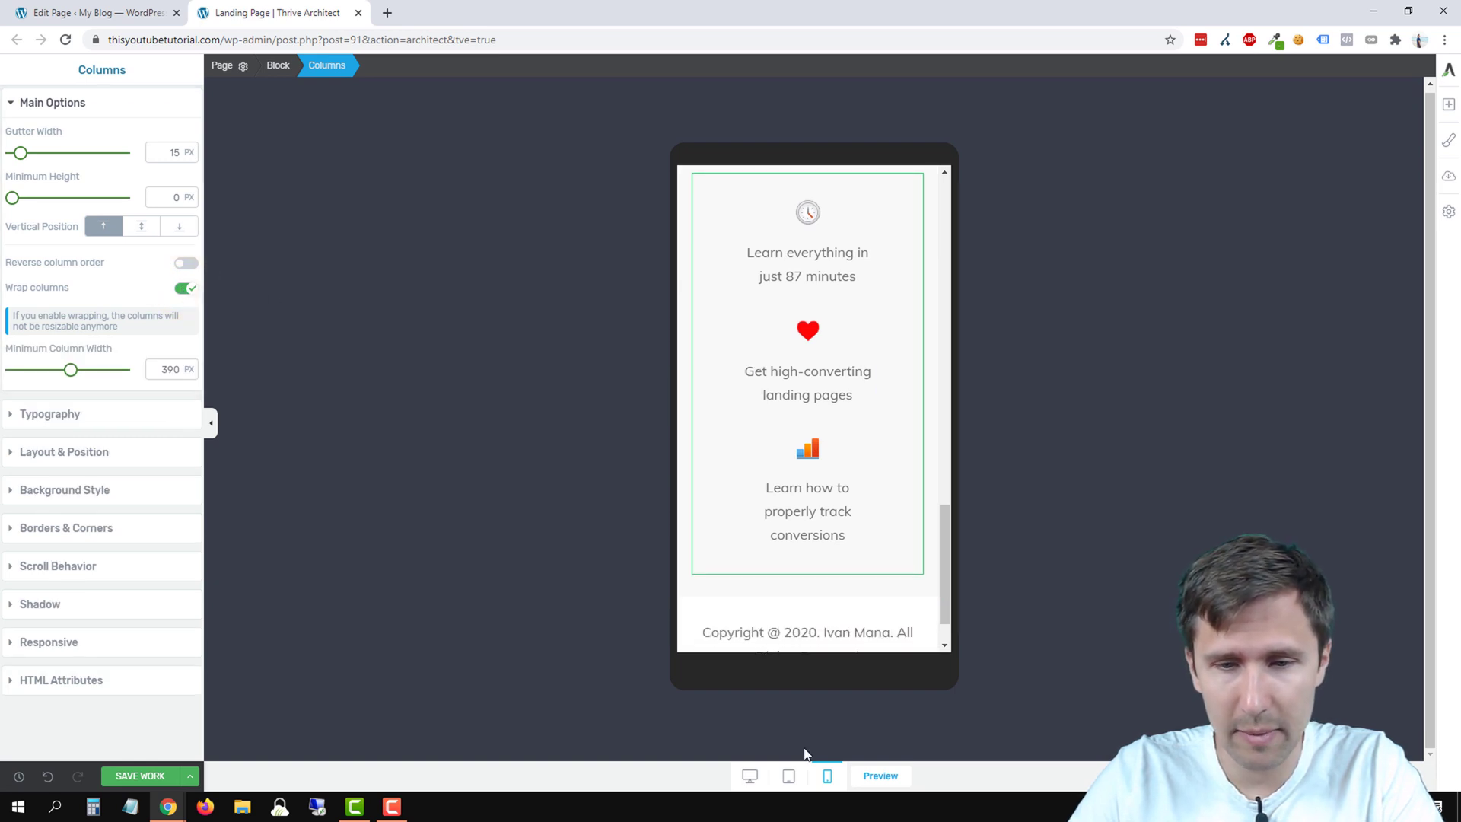
Step: Set the maximum width of the "Learn everything in just 87 minutes" text to 76% in the tablet view
click(788, 776)
scroll(837, 655, down, 3)
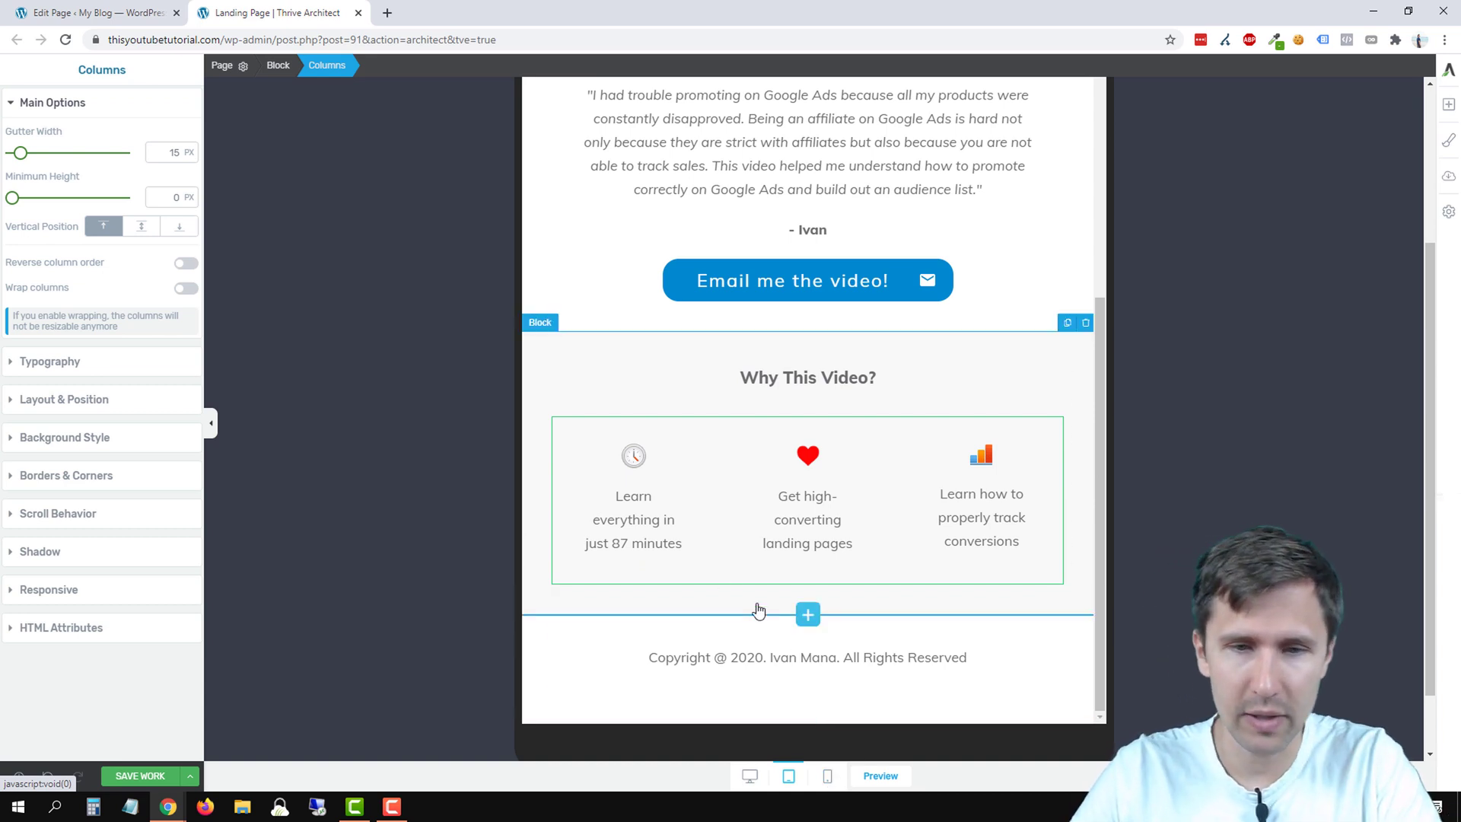
click(636, 528)
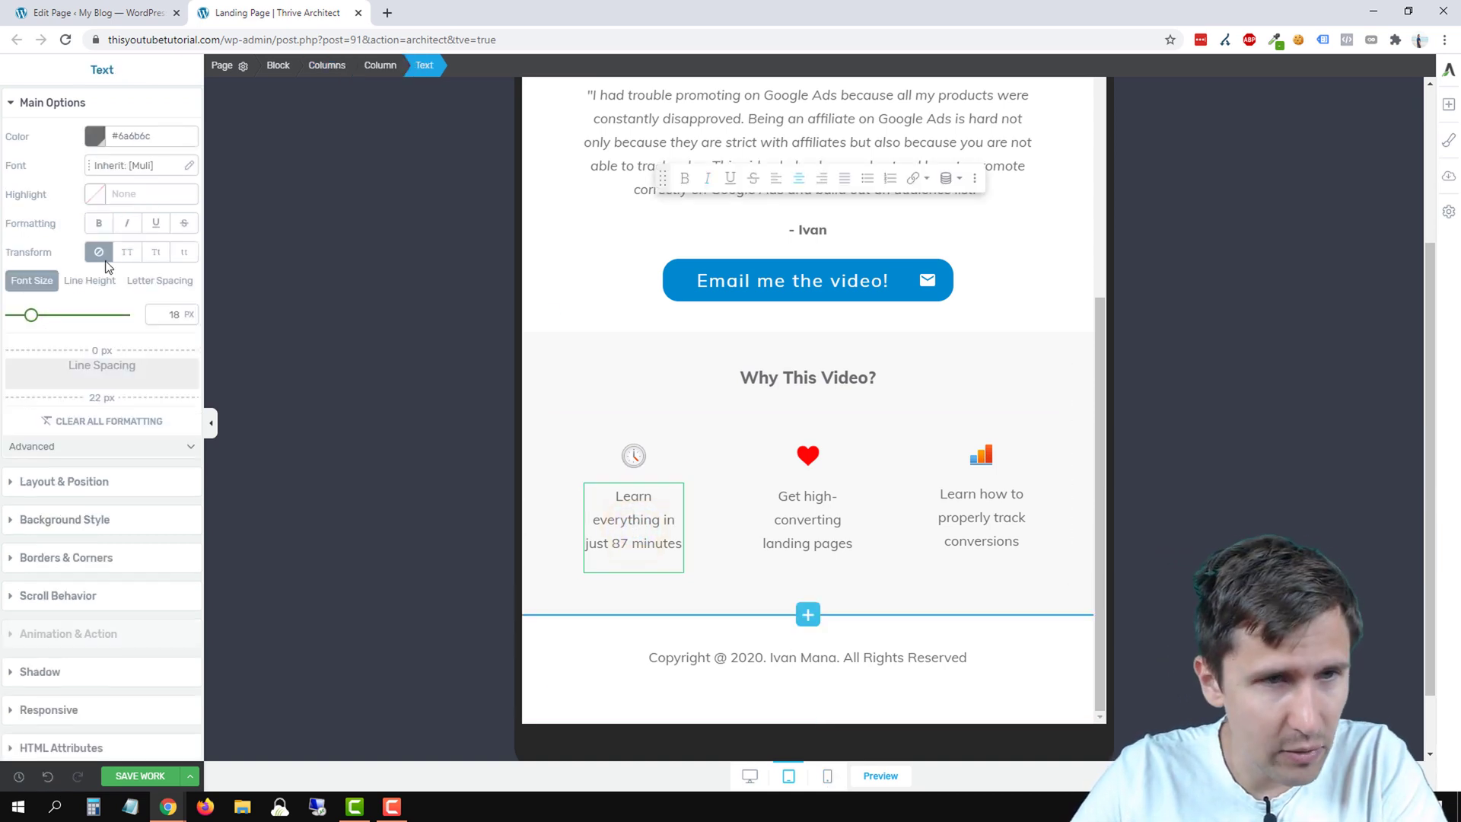
click(106, 491)
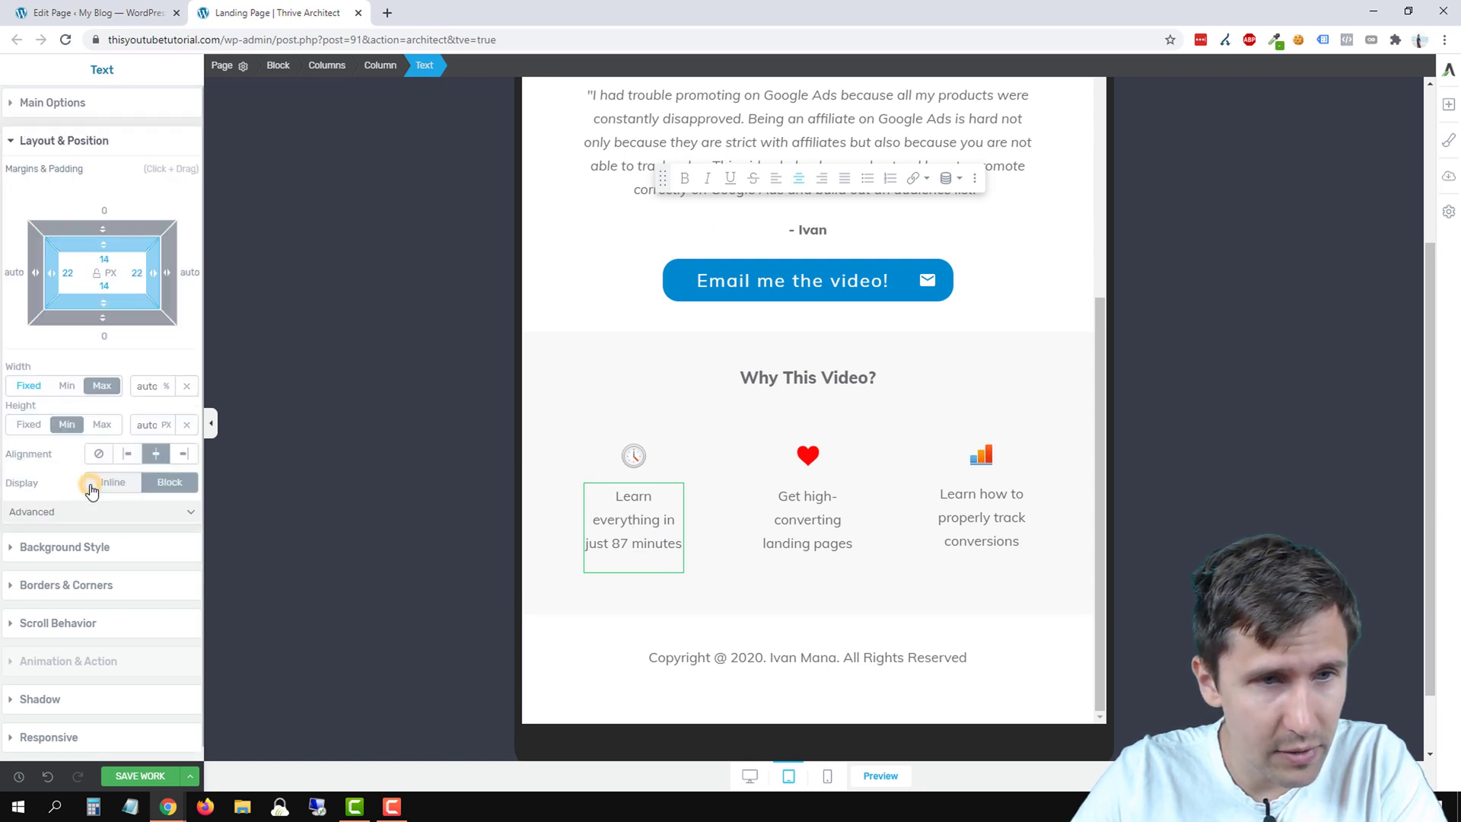
click(44, 109)
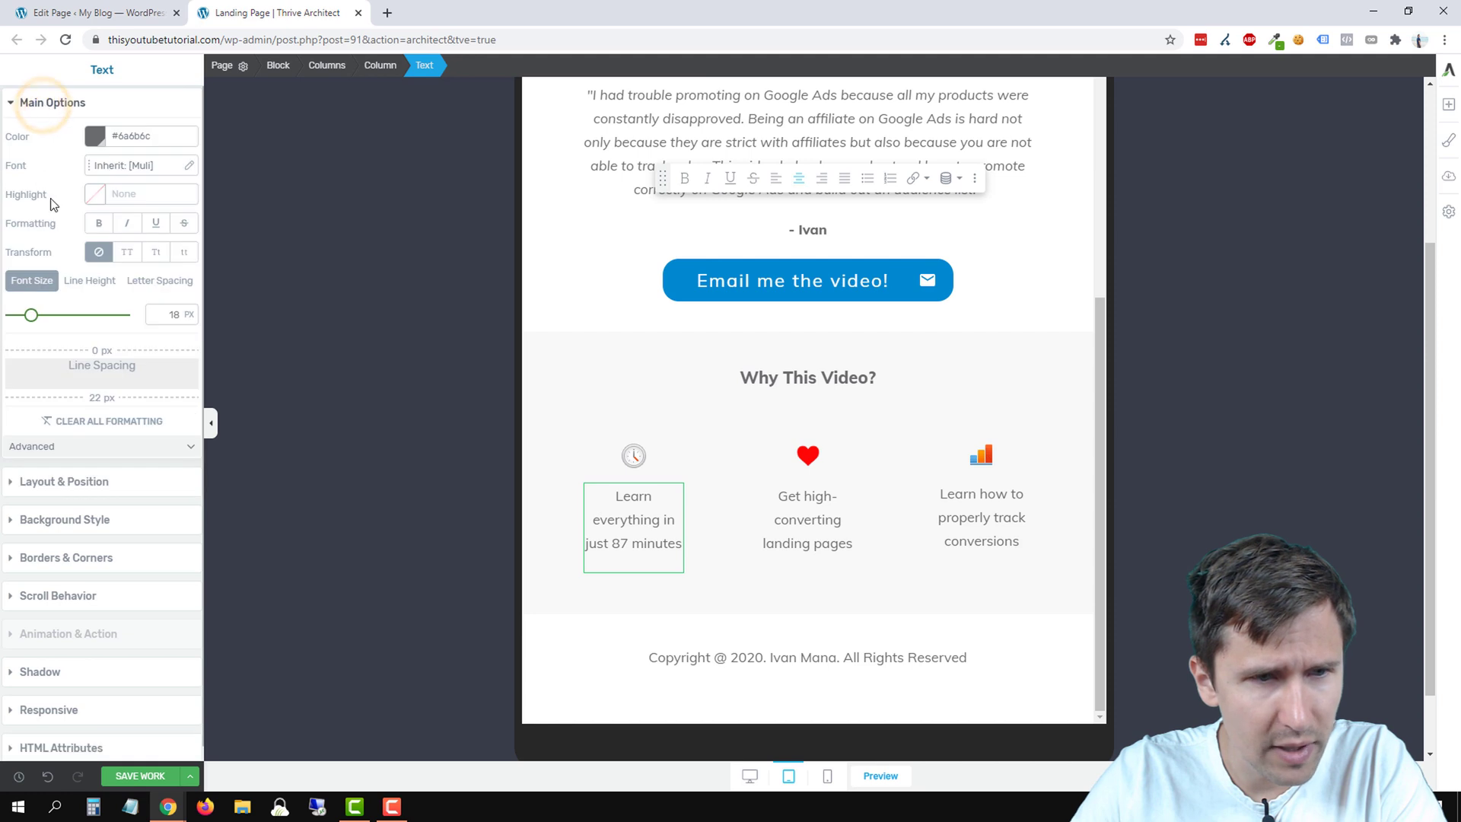
click(70, 481)
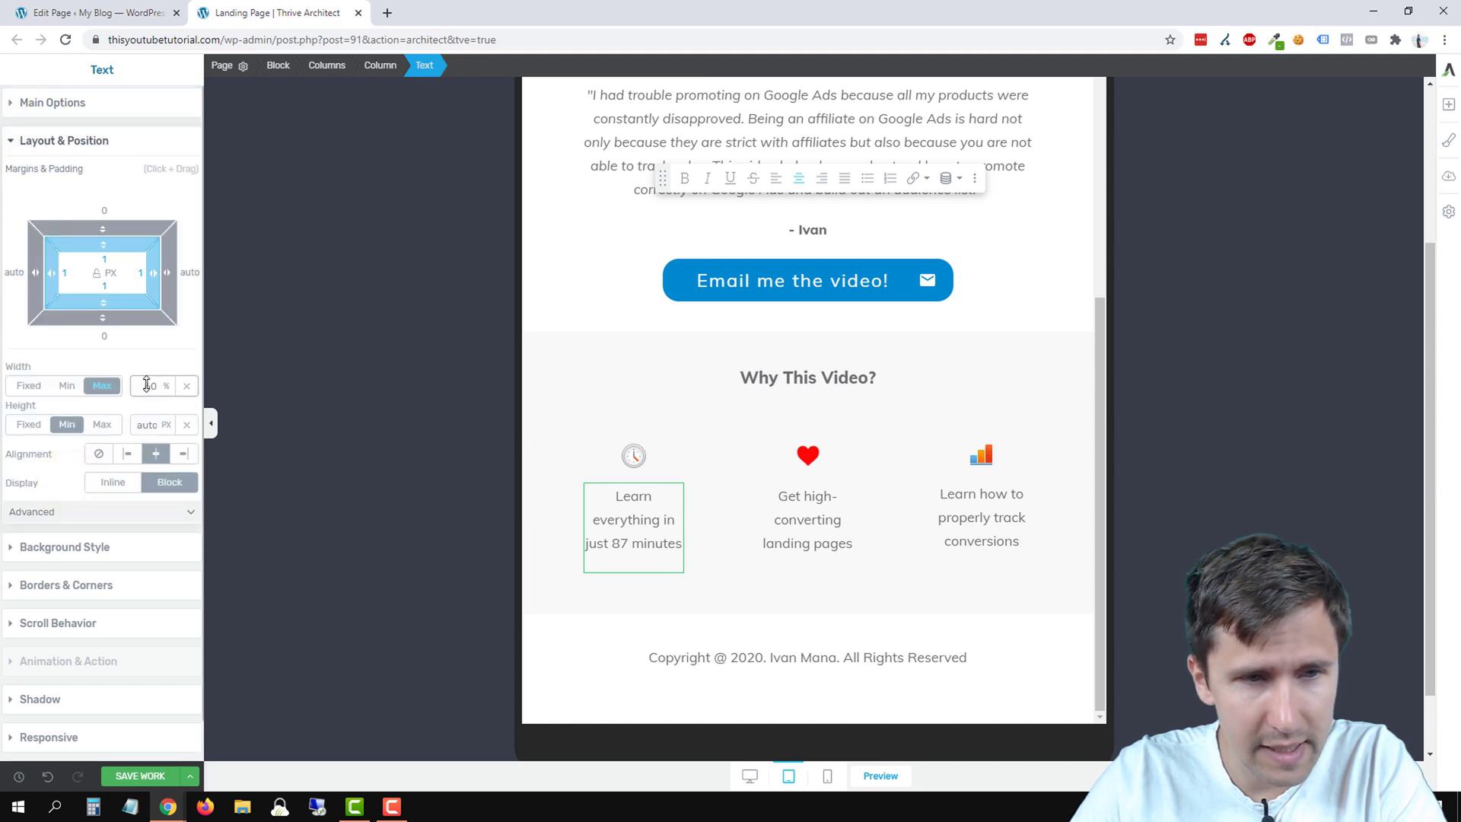
drag(147, 384, 148, 371)
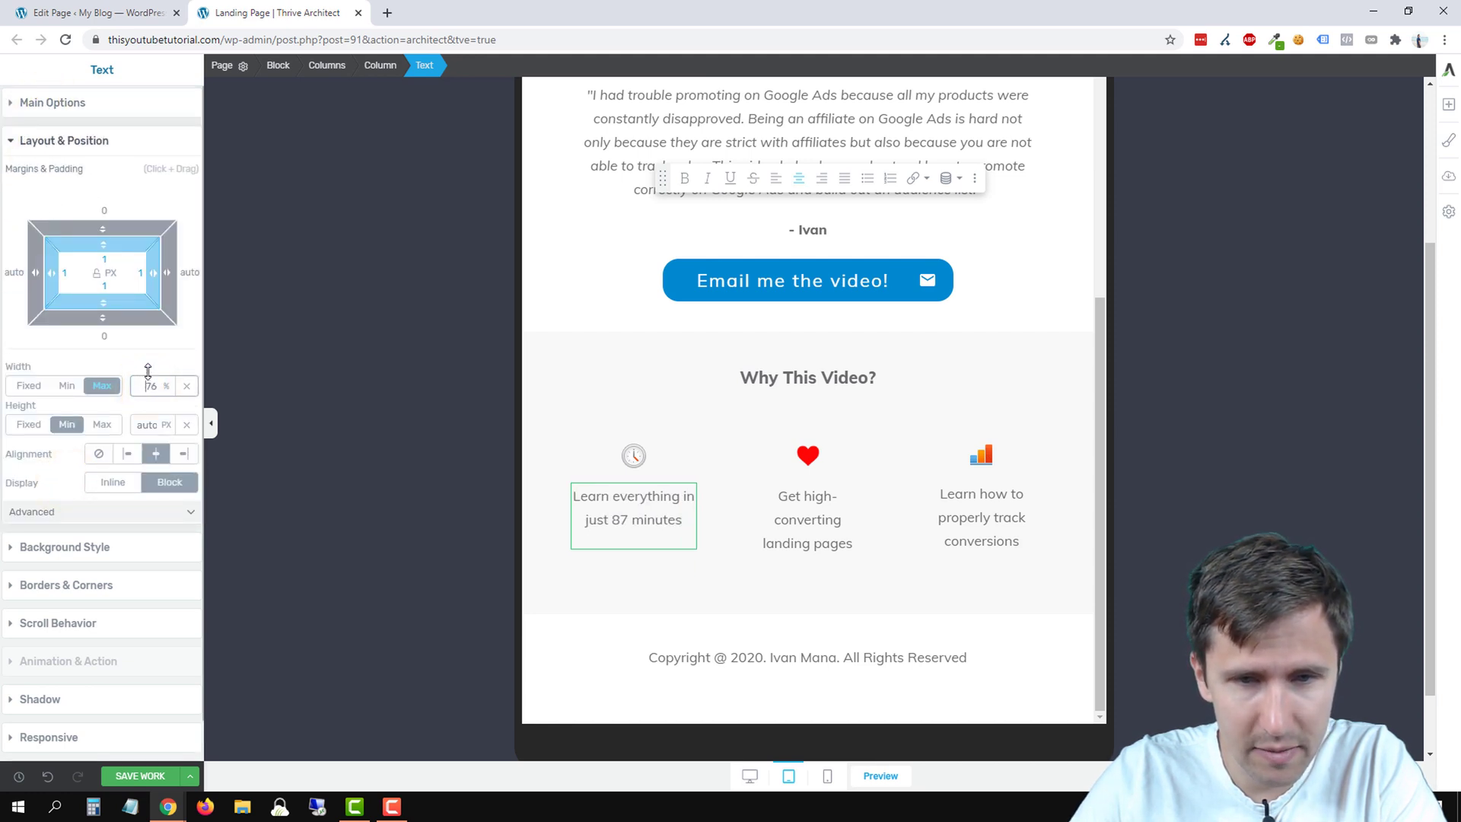
Step: In the tablet view, set the maximum width of the "Get high-converting landing pages" text to 78% and the "Learn how to properly track conversions" text to 92%
click(795, 502)
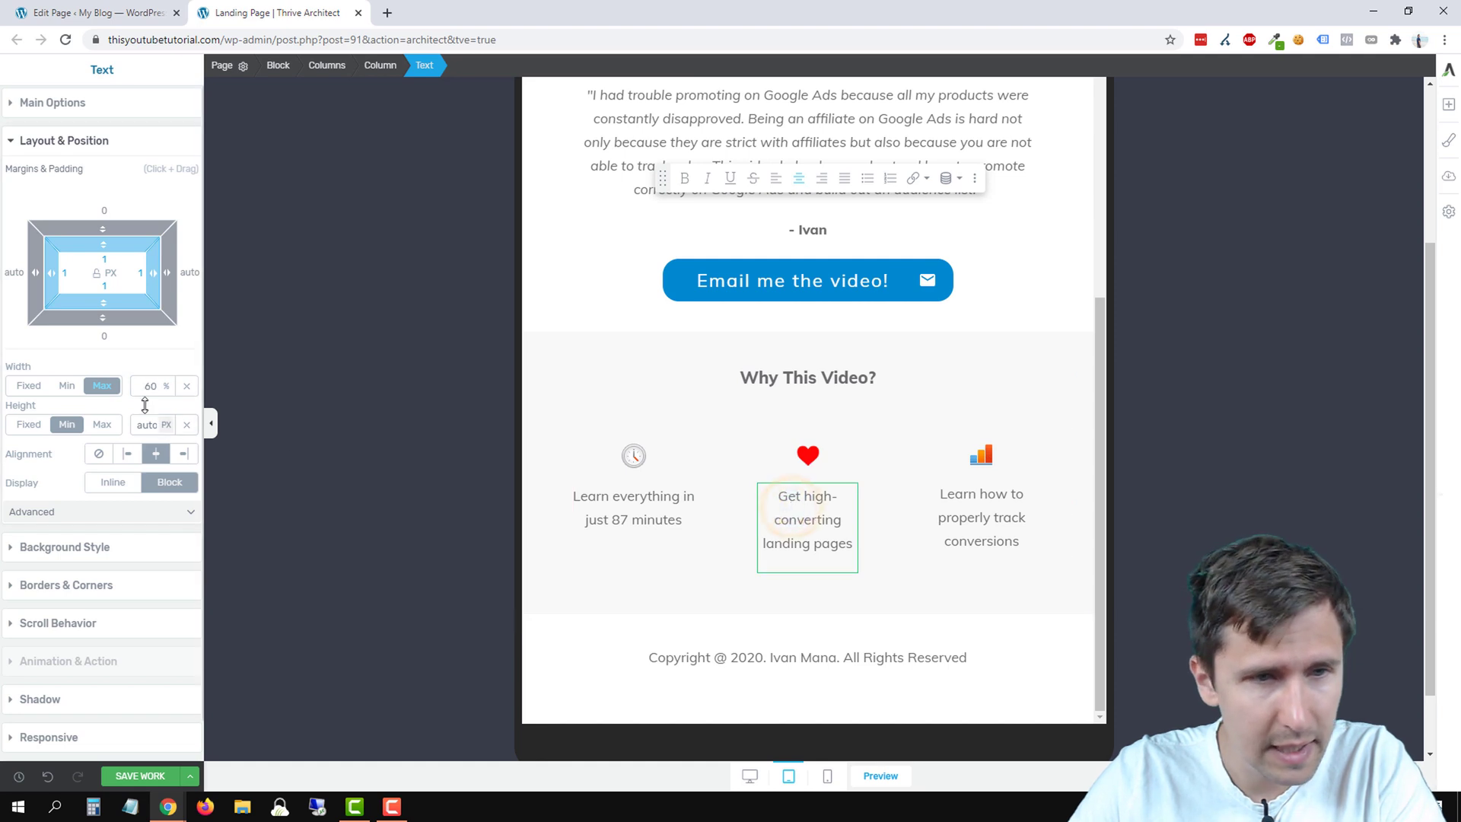
drag(153, 387, 157, 375)
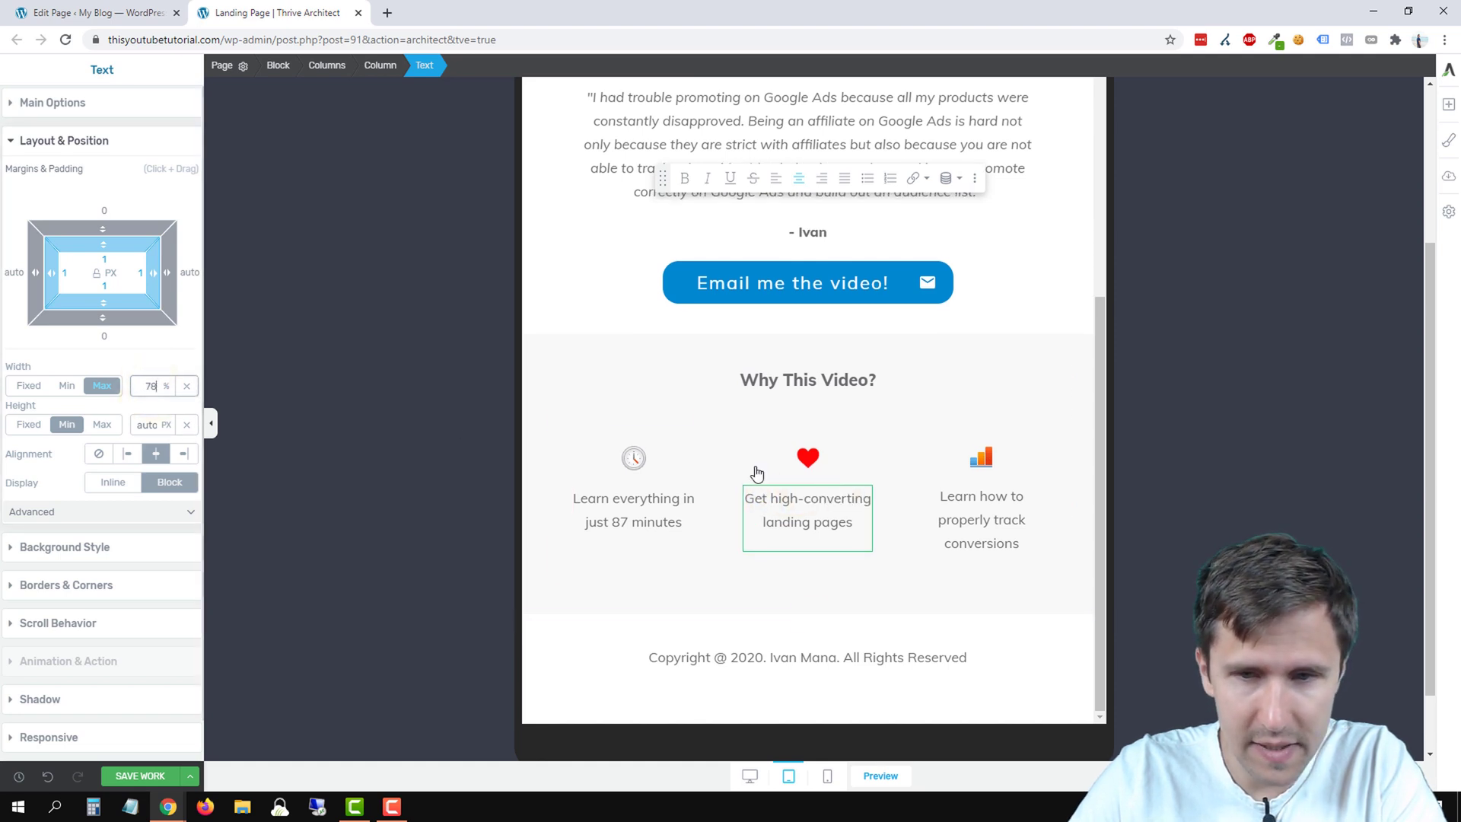
click(972, 513)
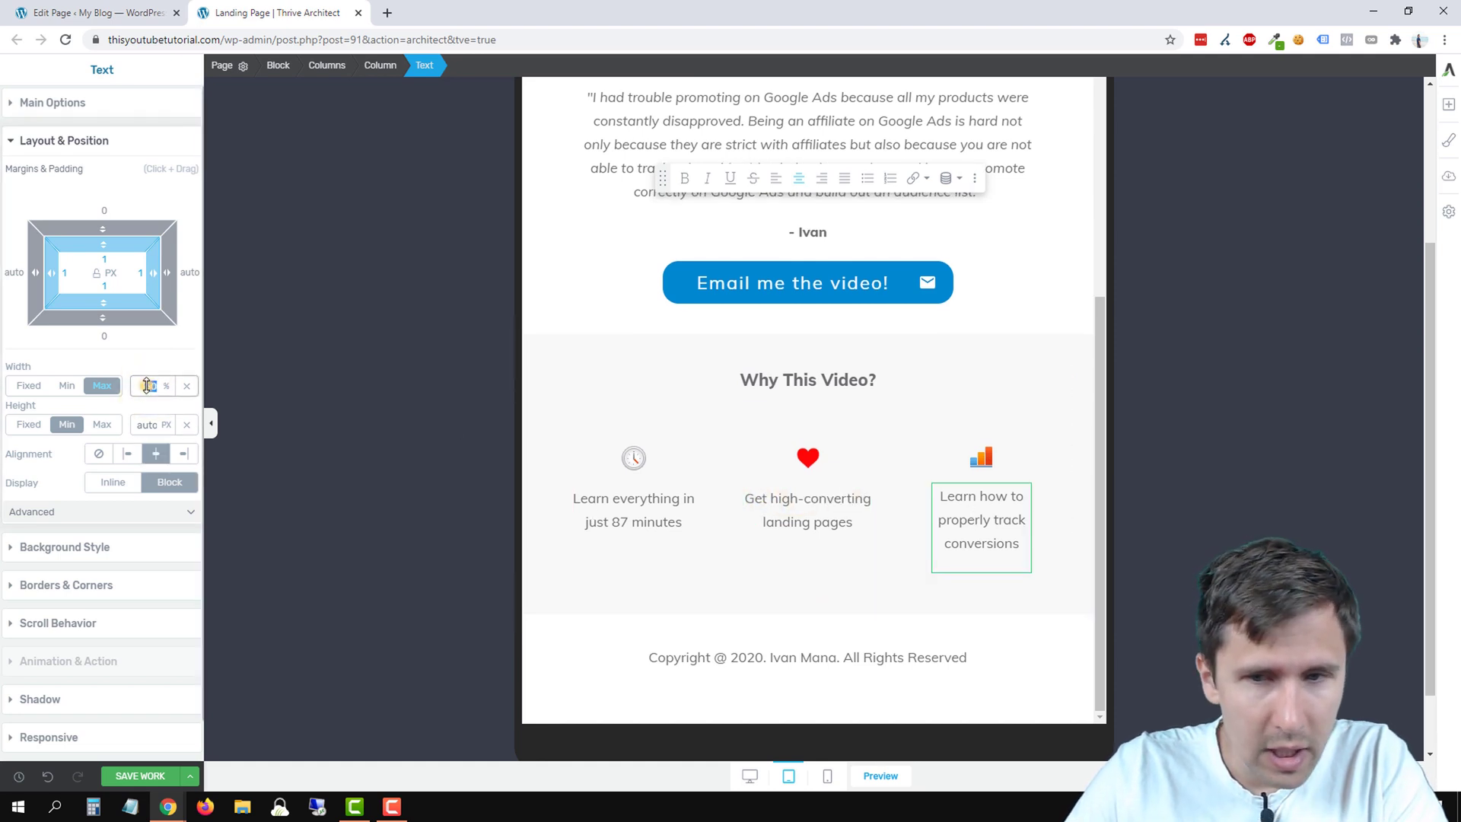
drag(151, 386, 161, 361)
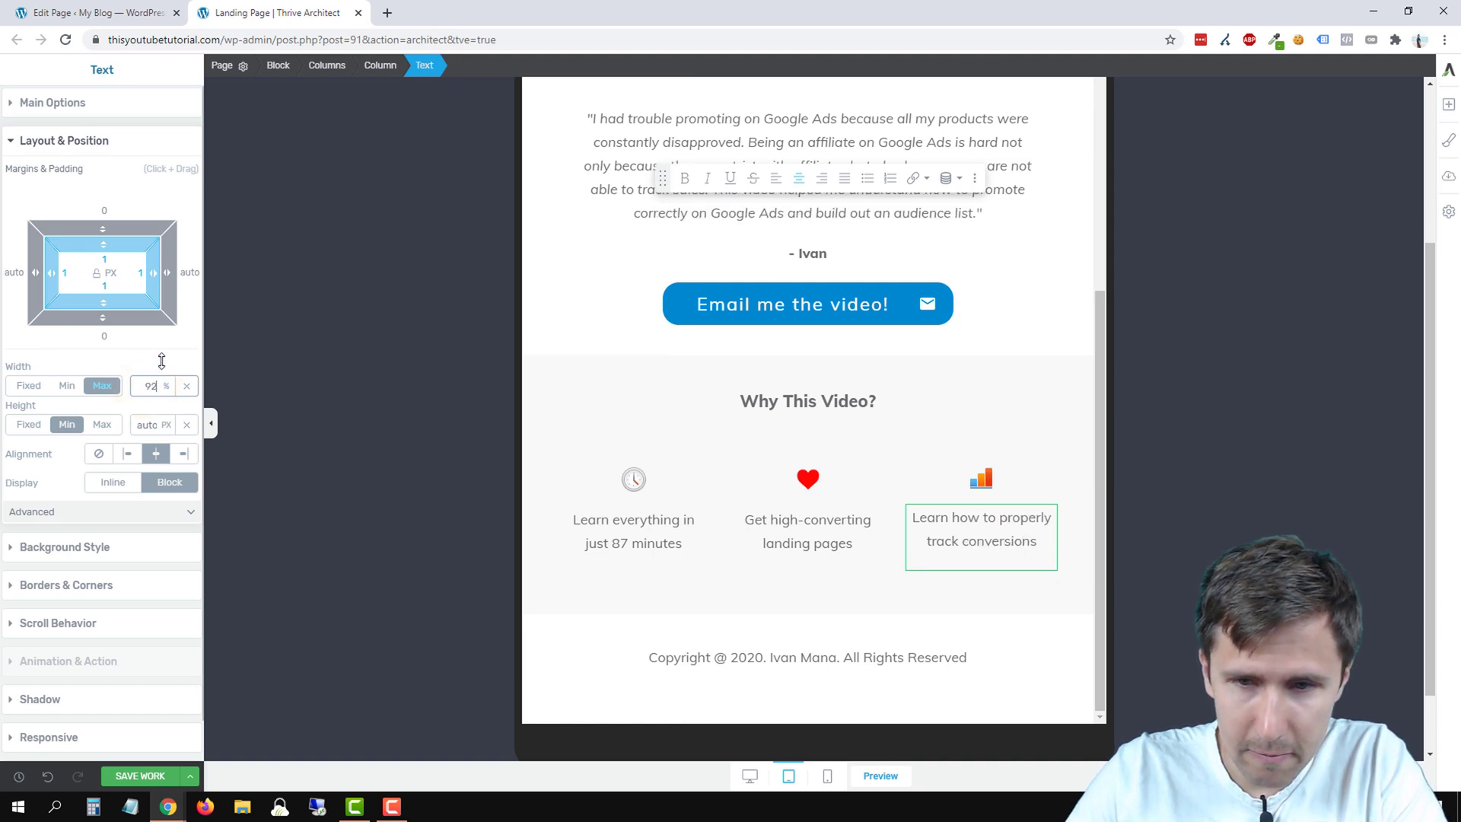
click(1007, 311)
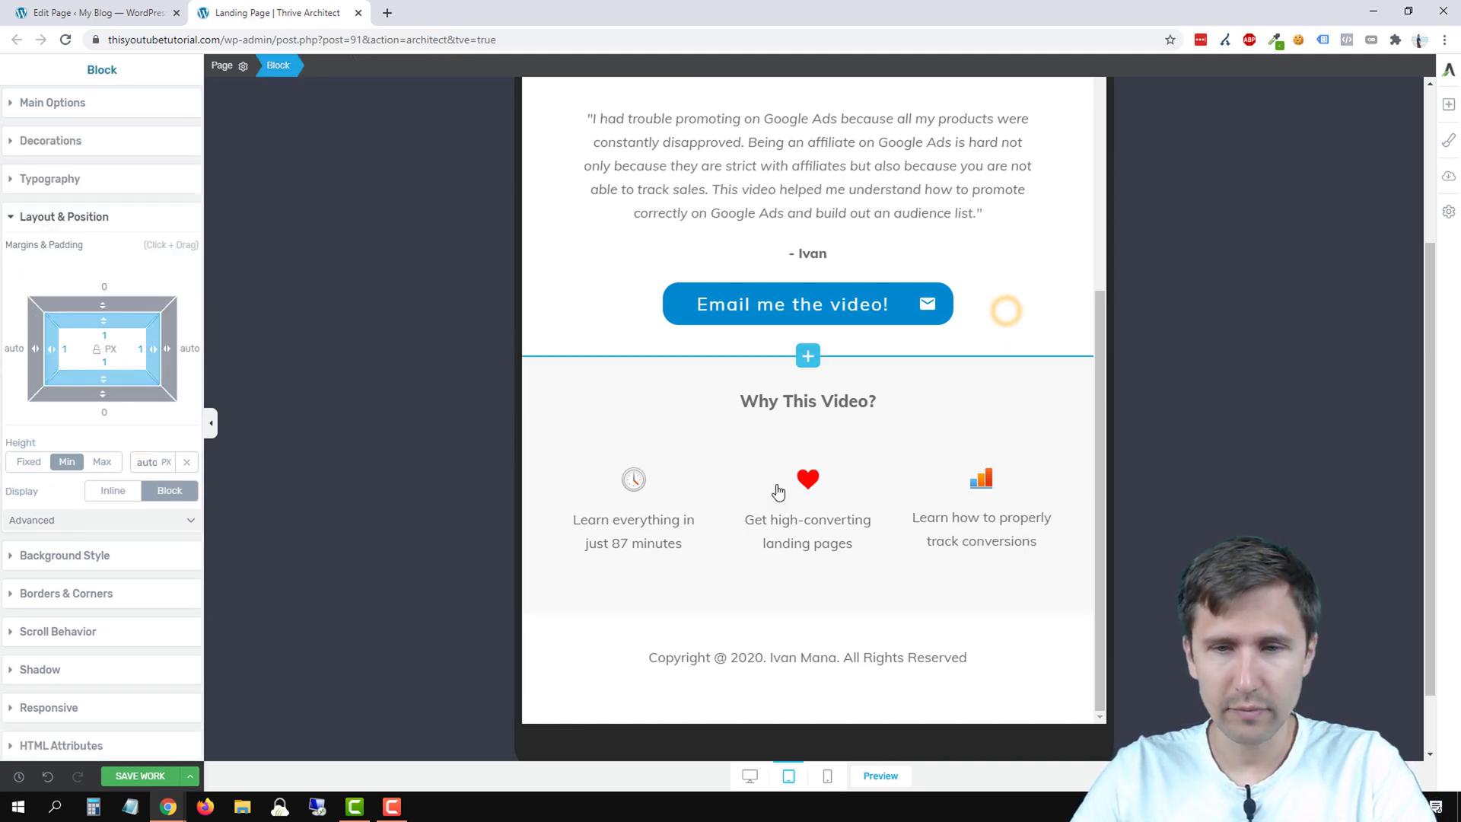
Step: Review the whole landing page in the mobile view, from the wrapped columns and footer up to the header and opt-in form
click(827, 776)
scroll(802, 471, down, 8)
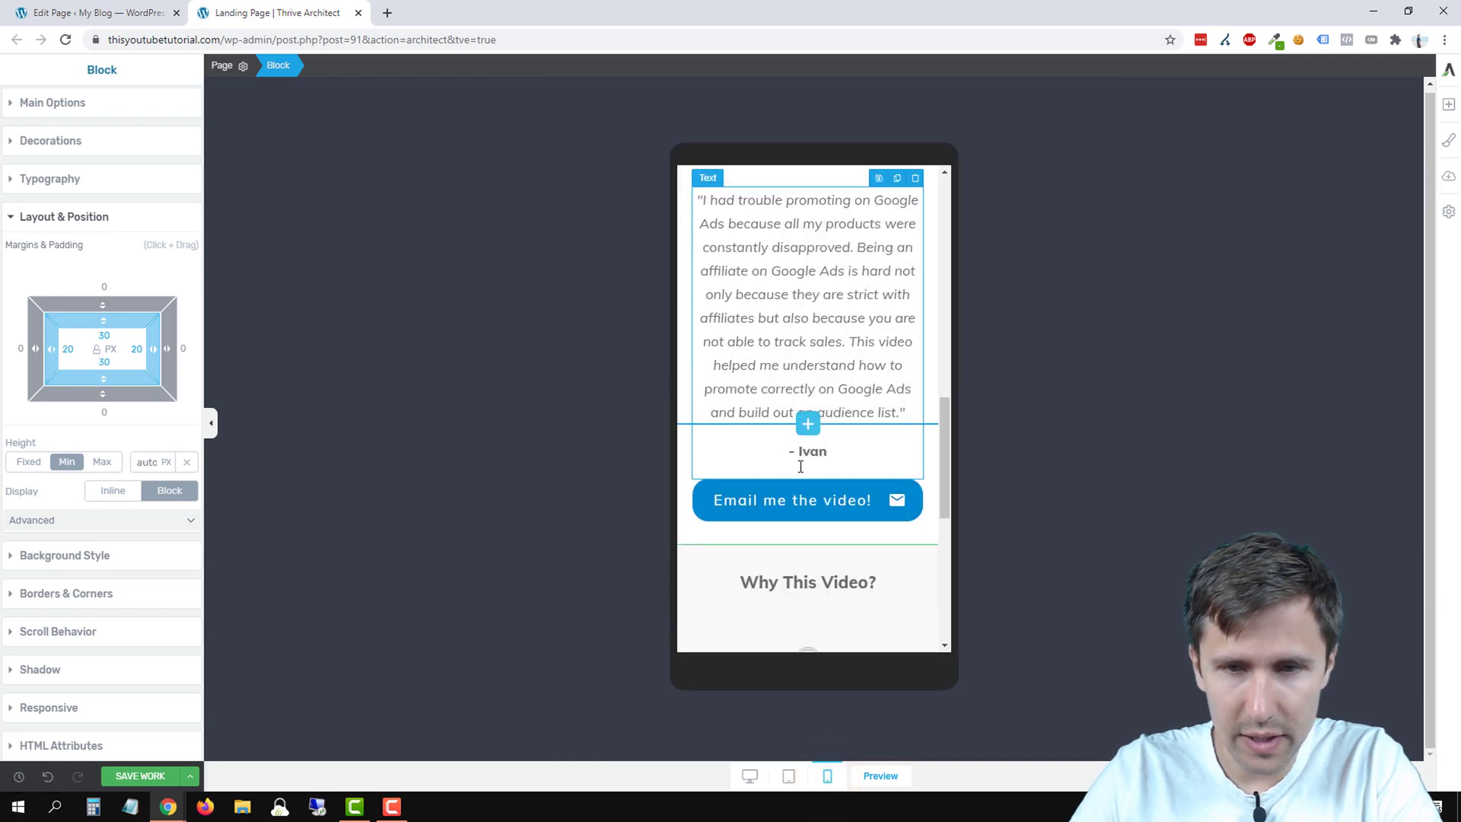
scroll(831, 533, down, 3)
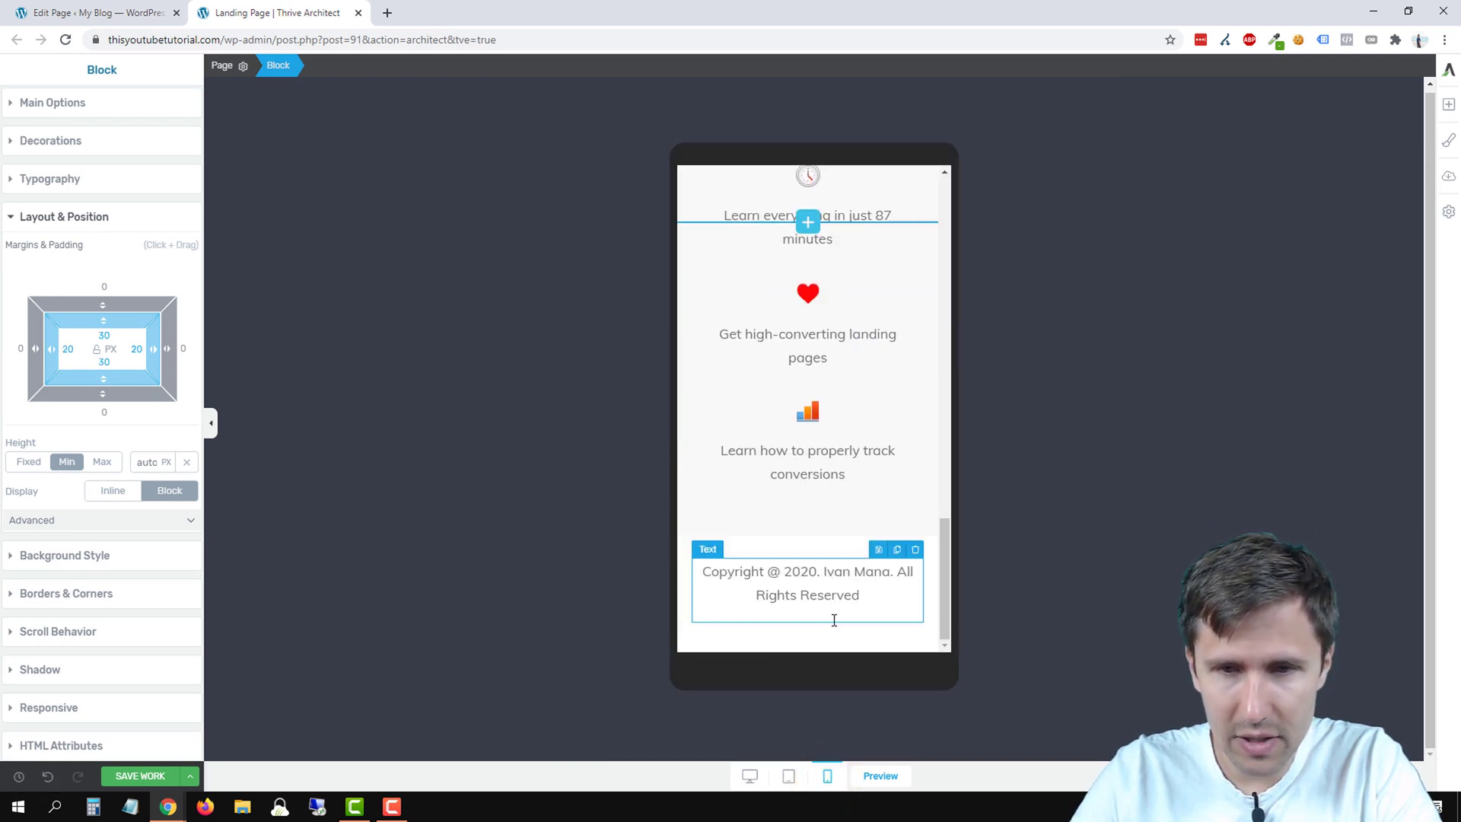
scroll(828, 563, up, 3)
scroll(829, 578, down, 3)
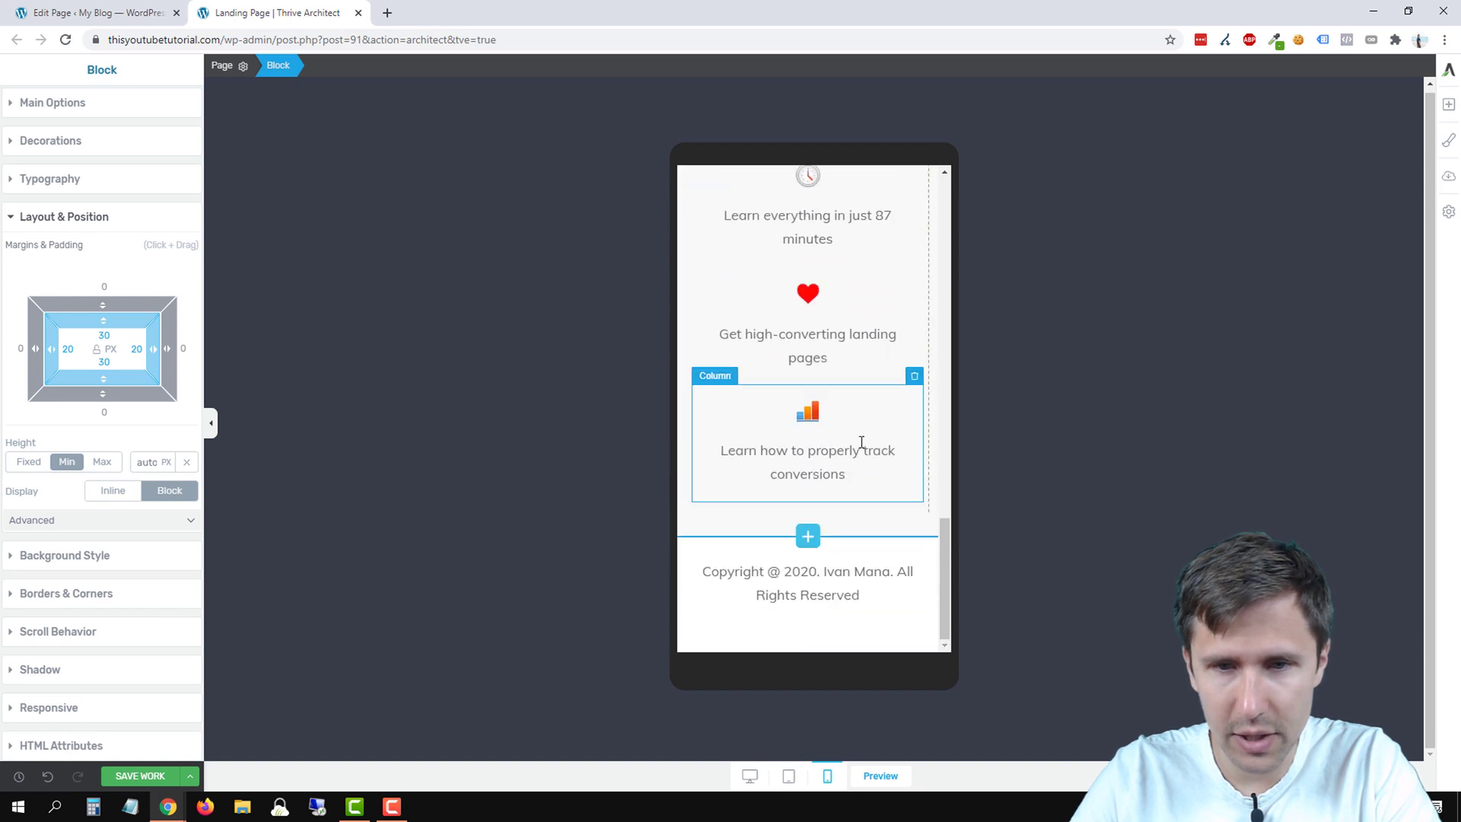
scroll(832, 597, up, 10)
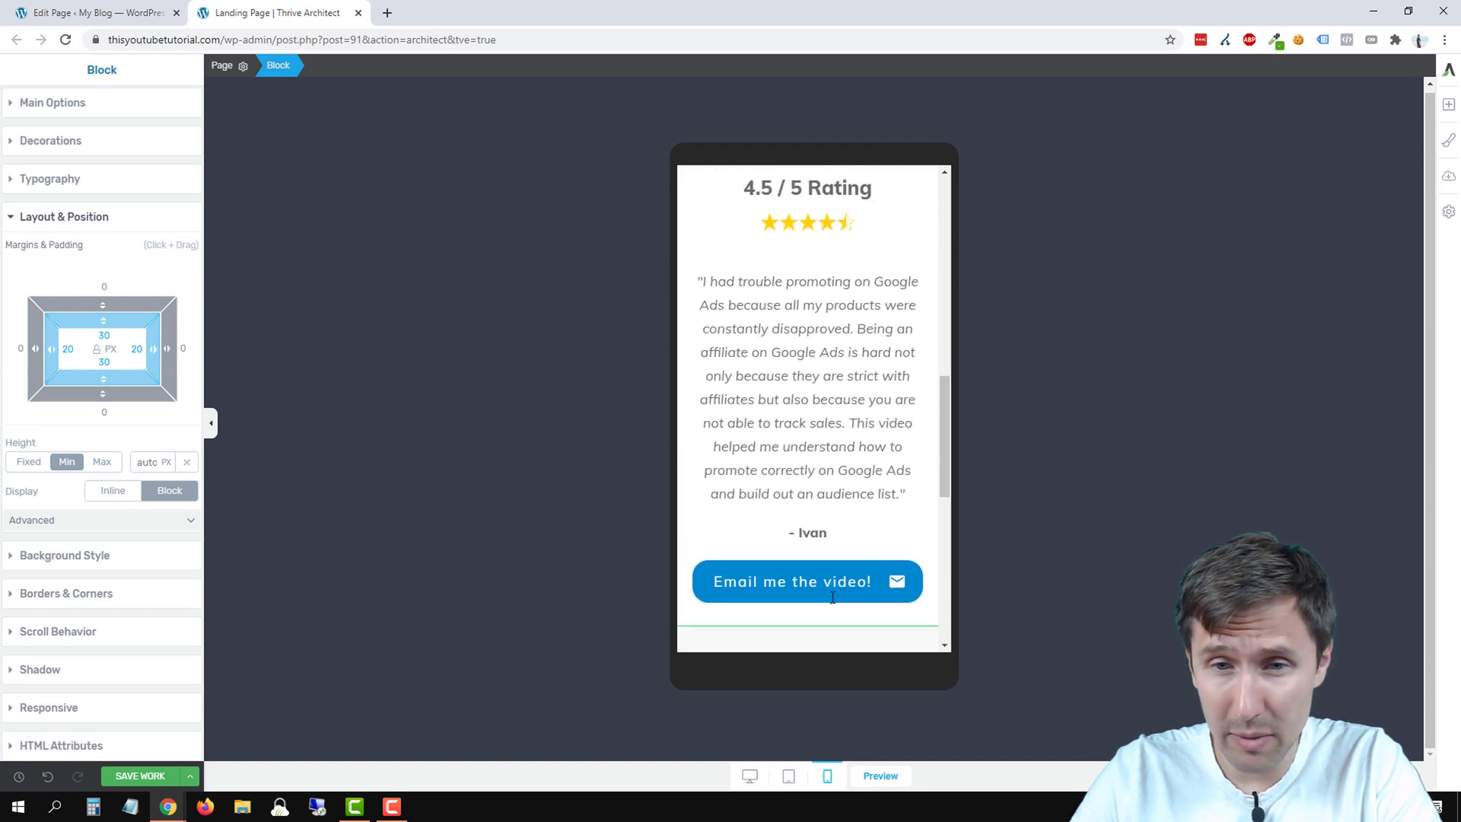
scroll(832, 598, up, 4)
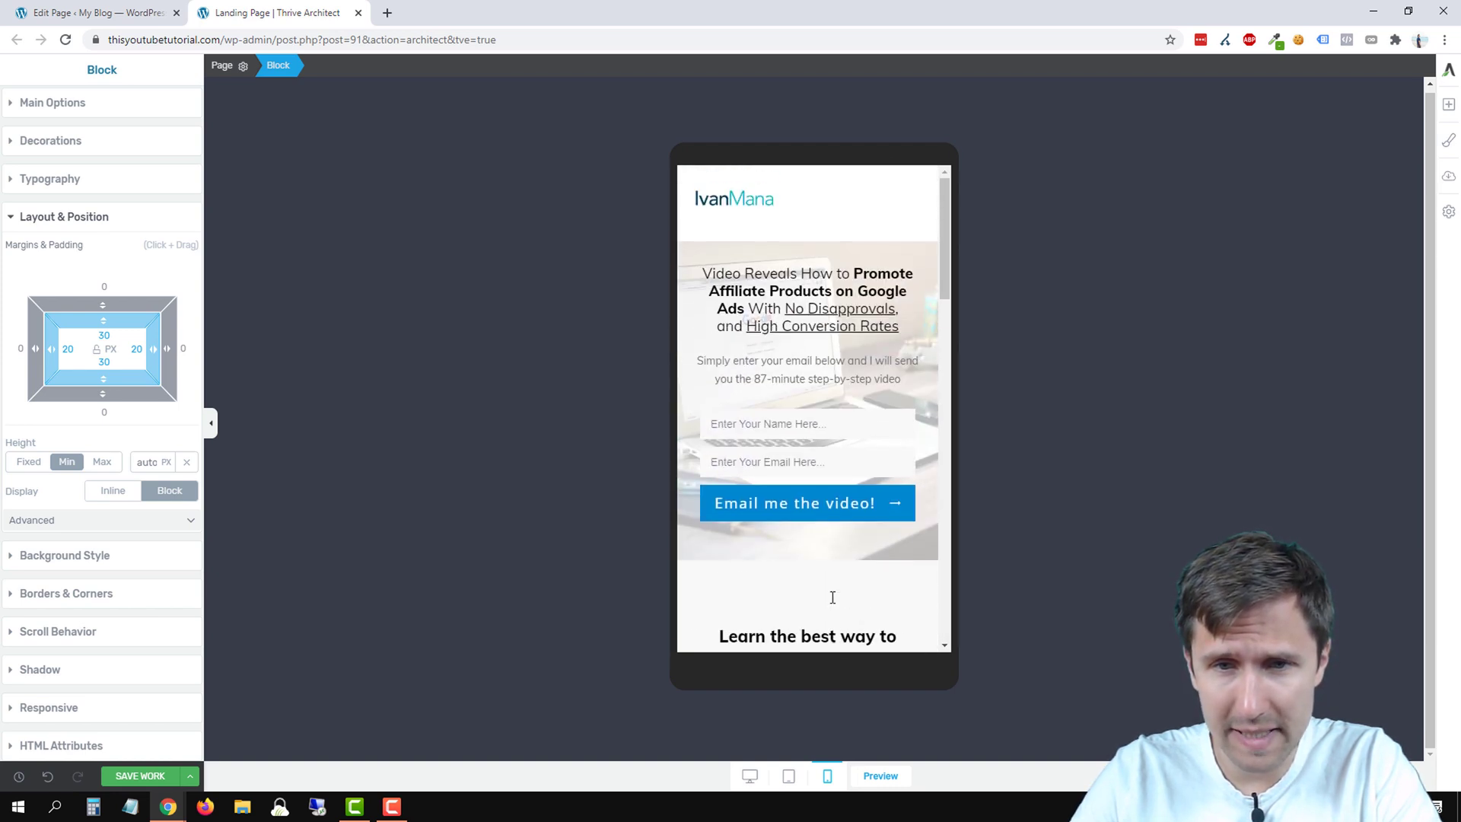
scroll(827, 536, down, 2)
scroll(814, 456, up, 3)
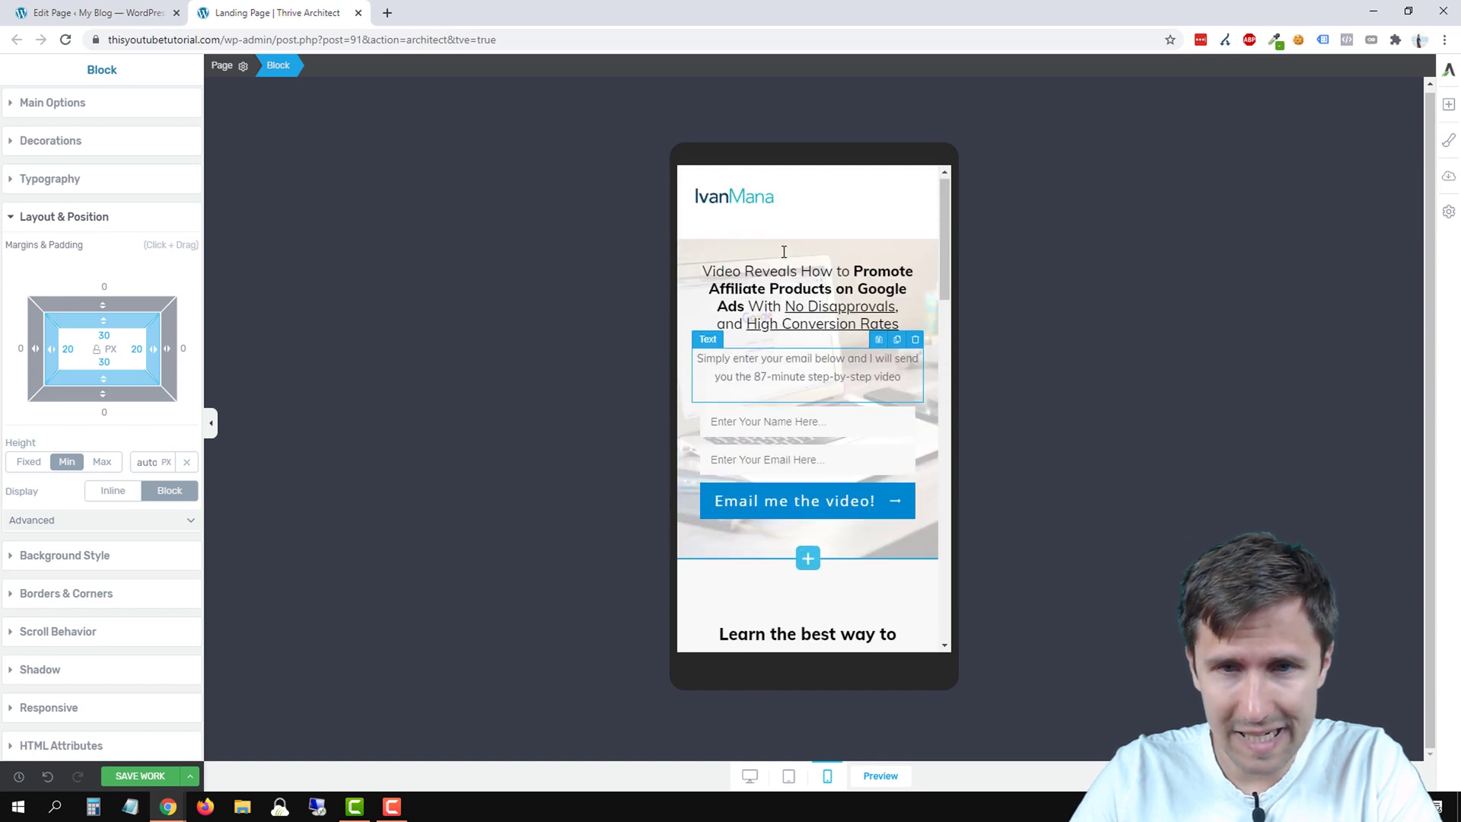
scroll(805, 398, down, 4)
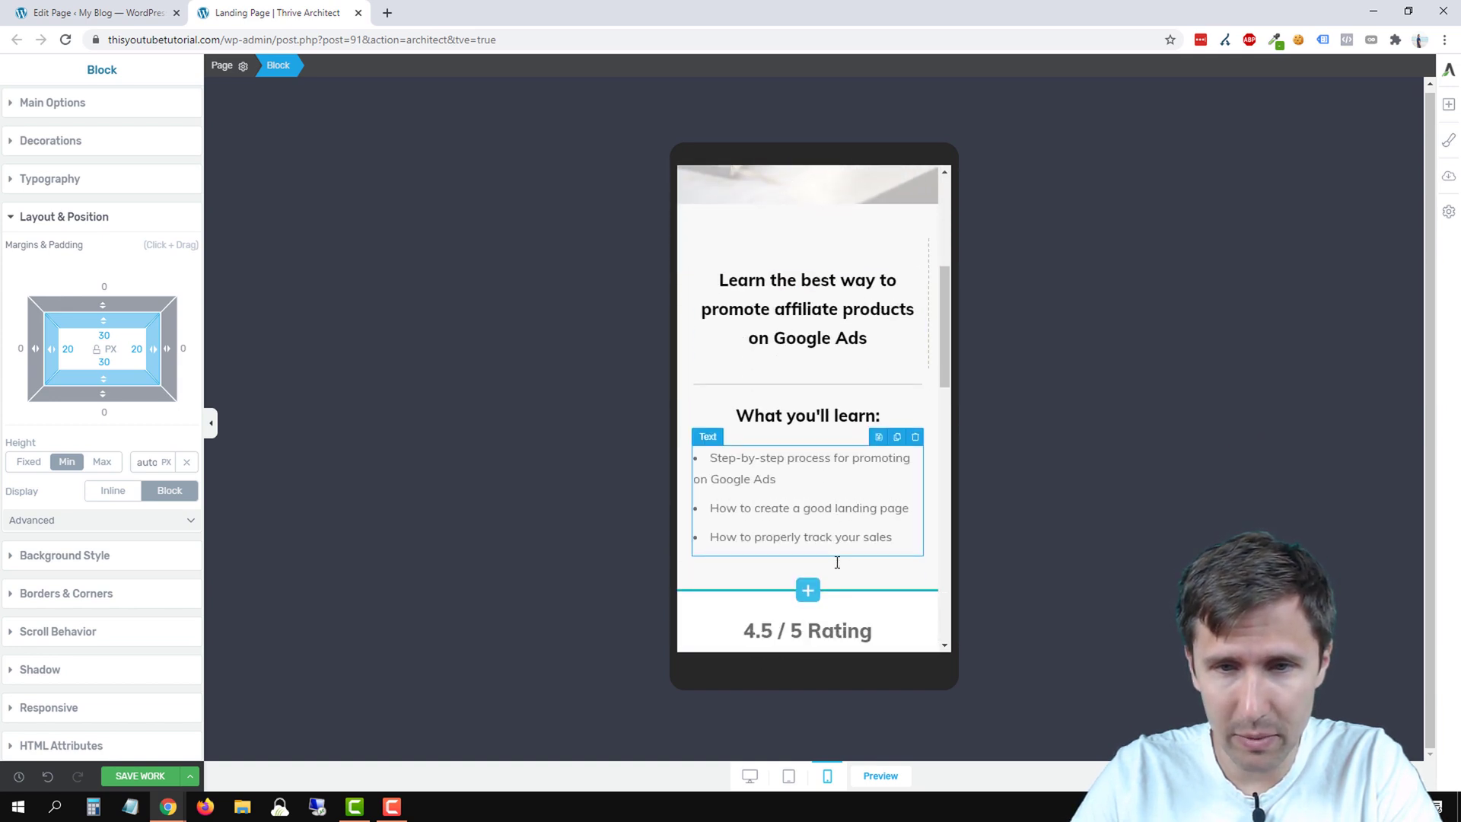
Step: Set the font size of the "Video Reveals How to Promote Affiliate Products" headline to 27 px in the mobile view
scroll(802, 418, up, 4)
click(800, 295)
triple_click(800, 295)
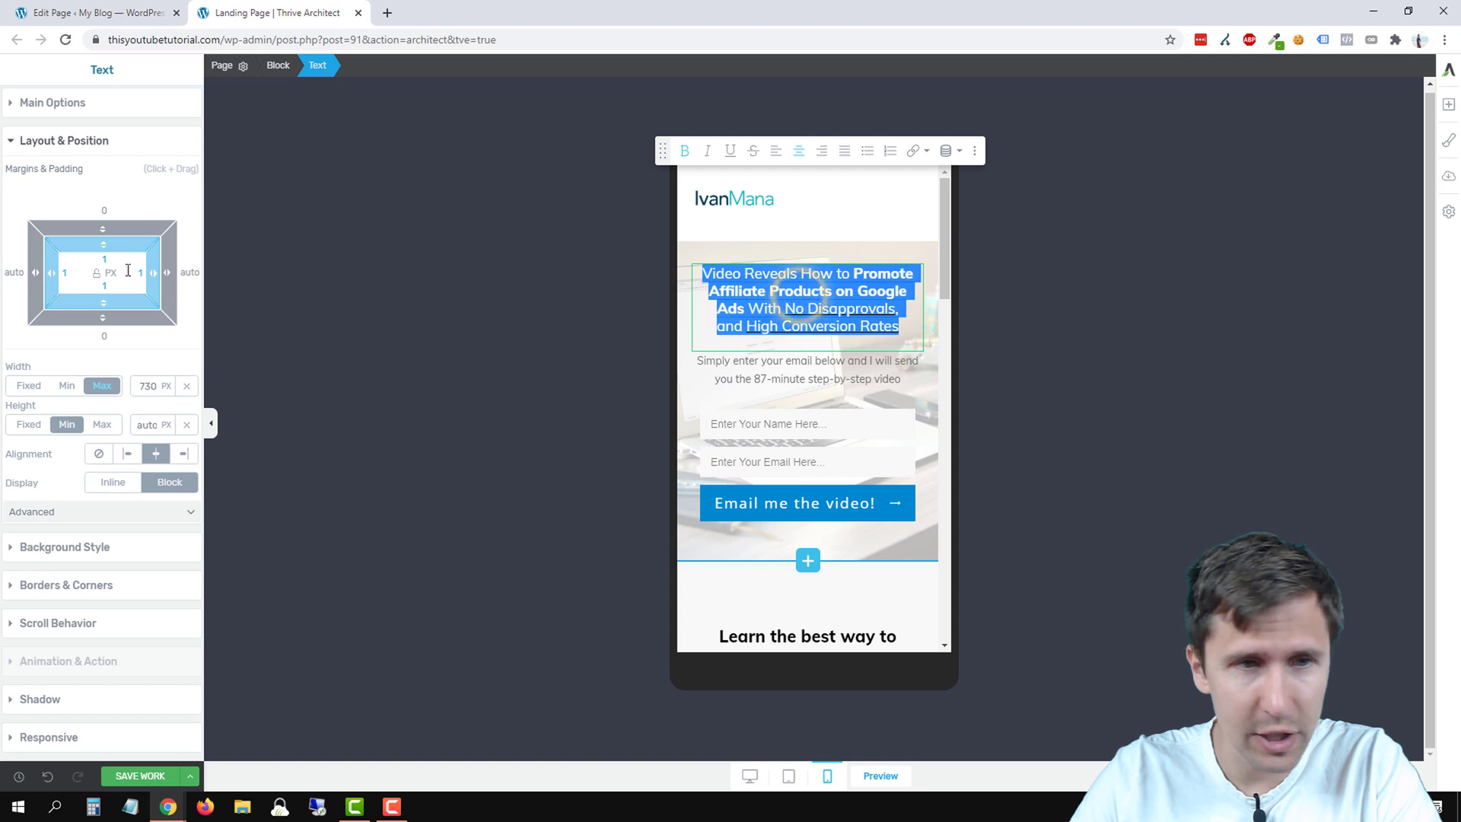
click(27, 101)
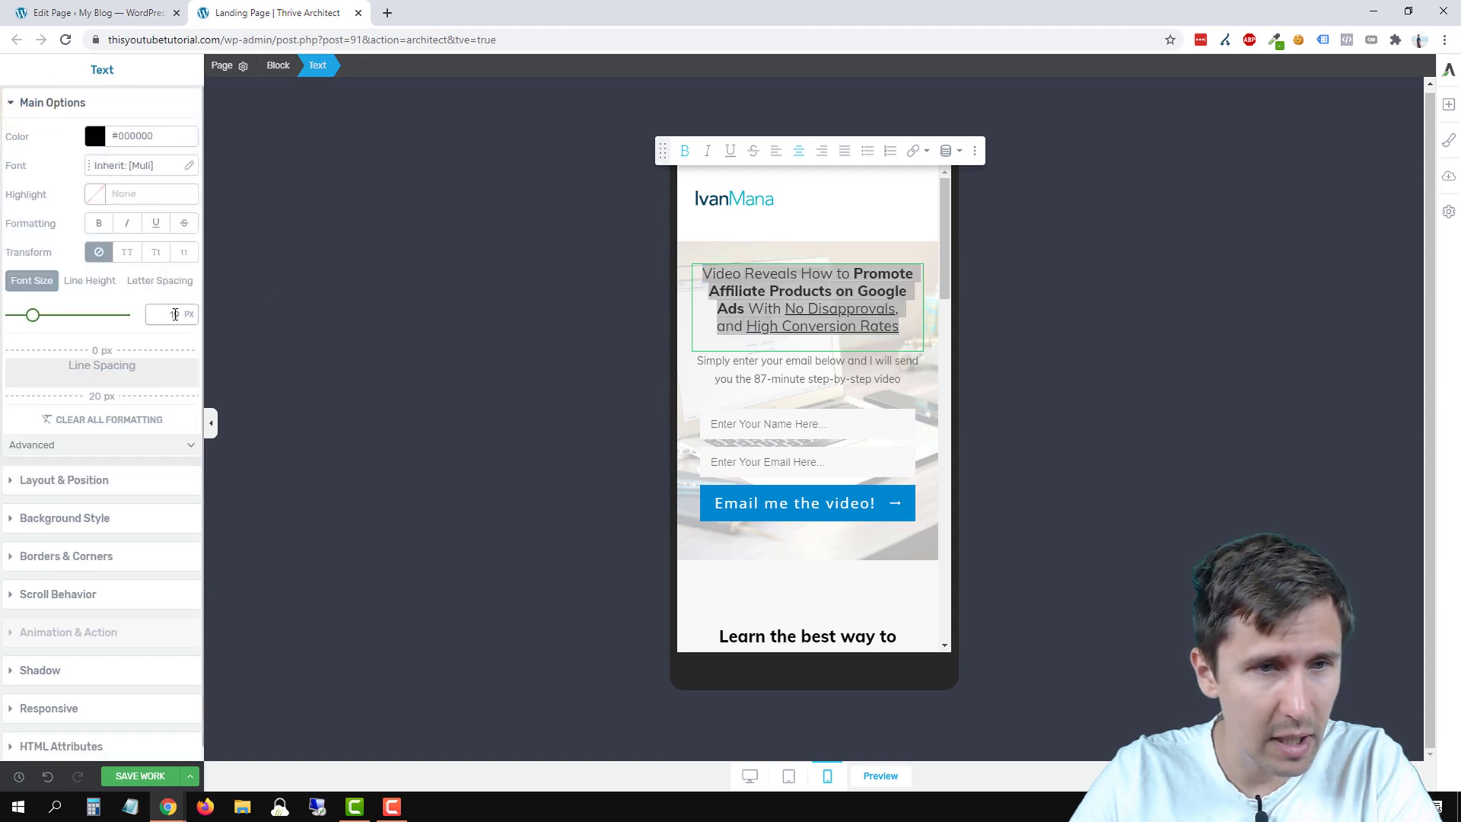
drag(38, 321, 43, 325)
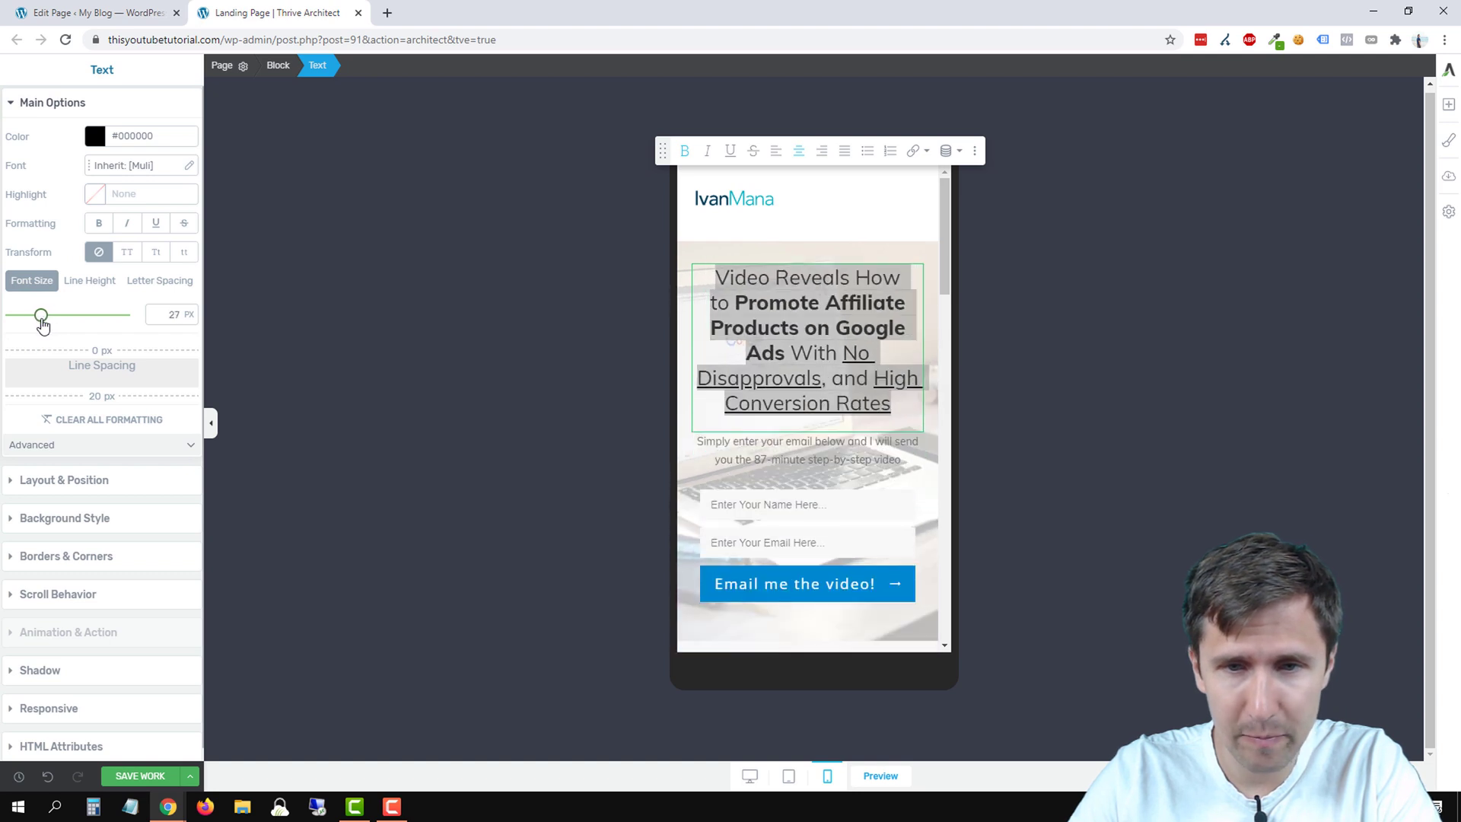
click(787, 476)
scroll(823, 519, down, 2)
scroll(824, 519, down, 3)
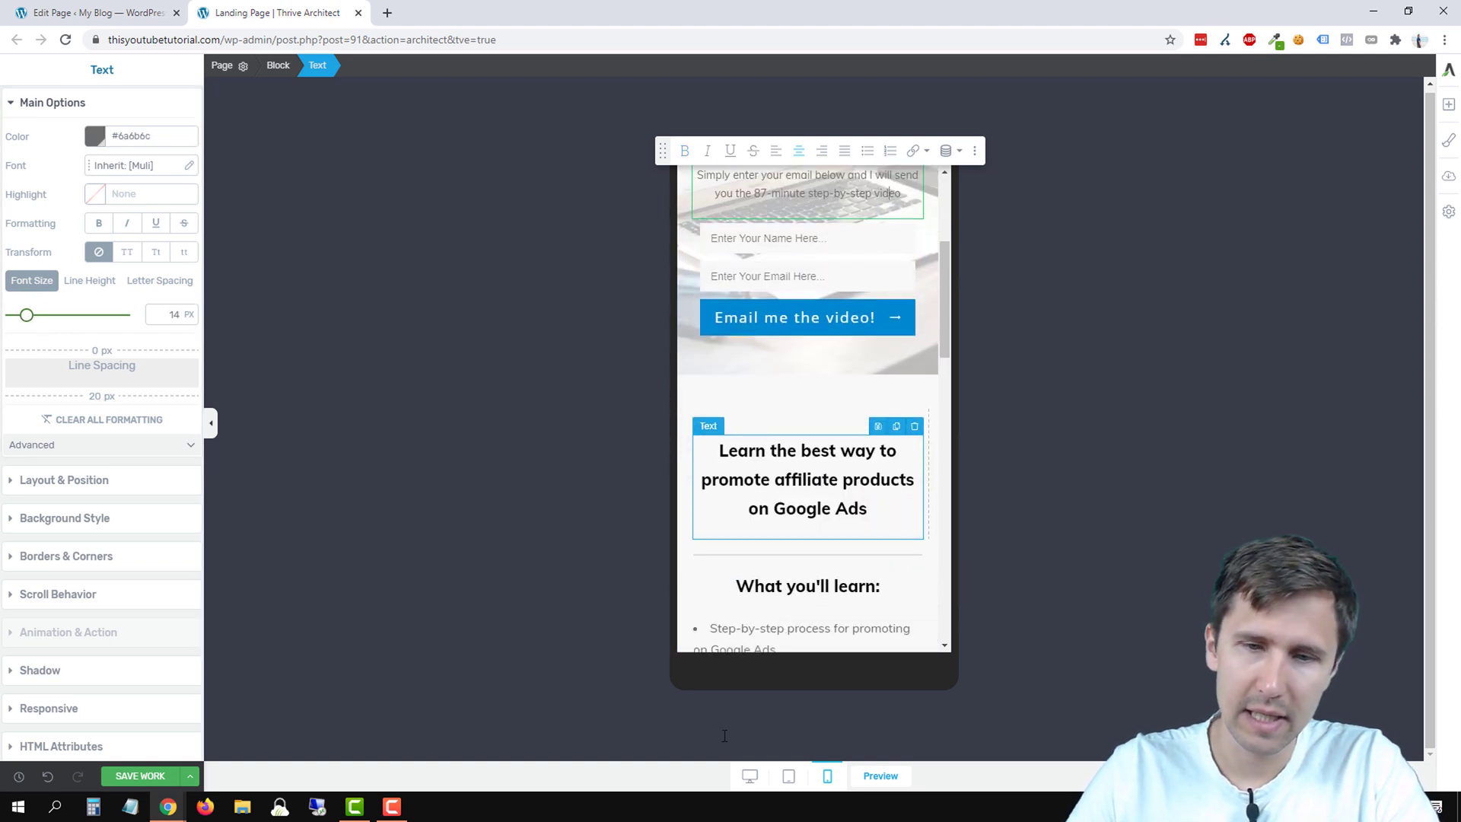
Step: Return to the desktop view, save the landing page, and show its permalink in the WordPress page editor
click(749, 775)
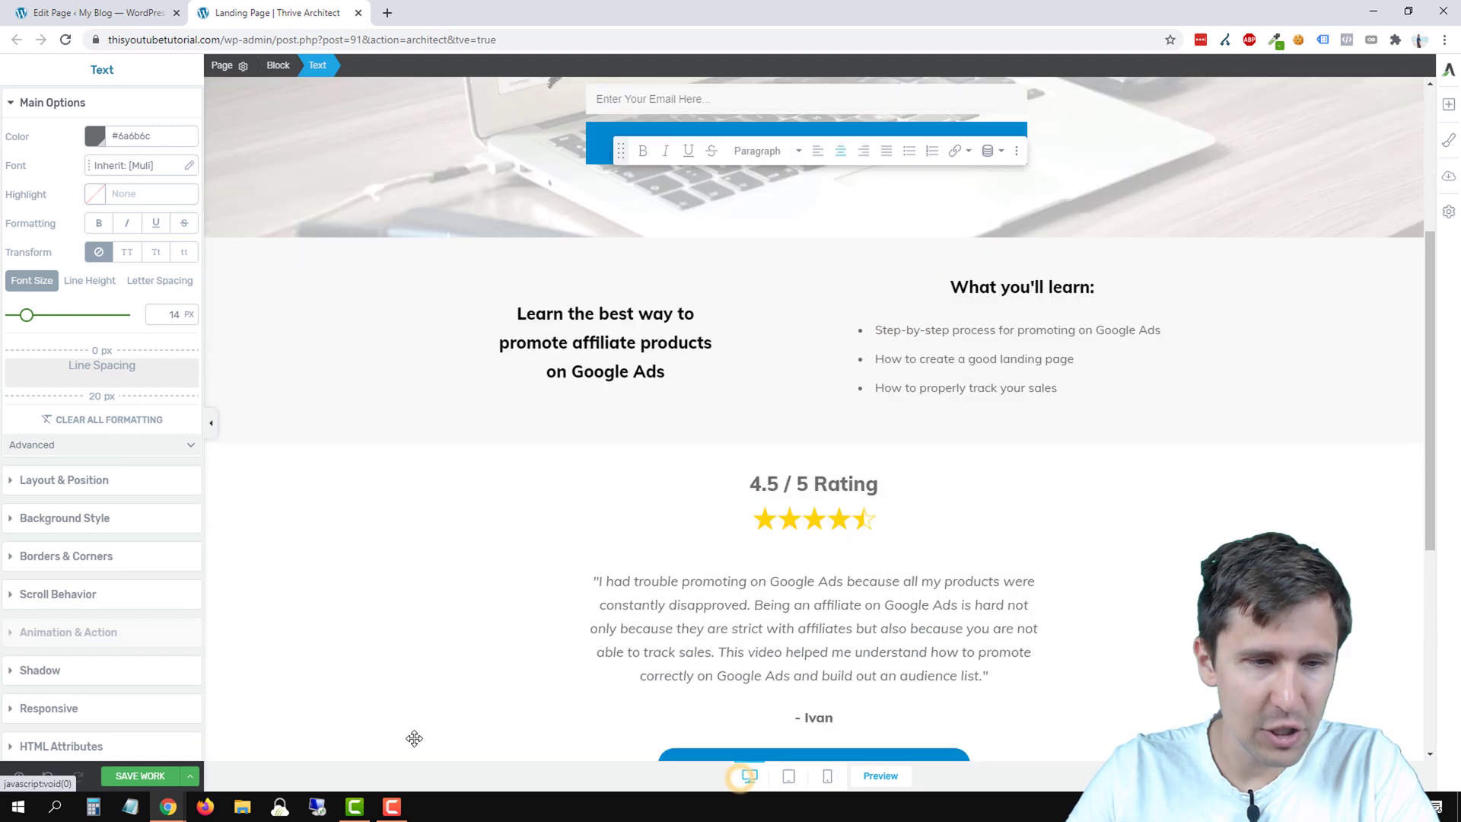
click(144, 776)
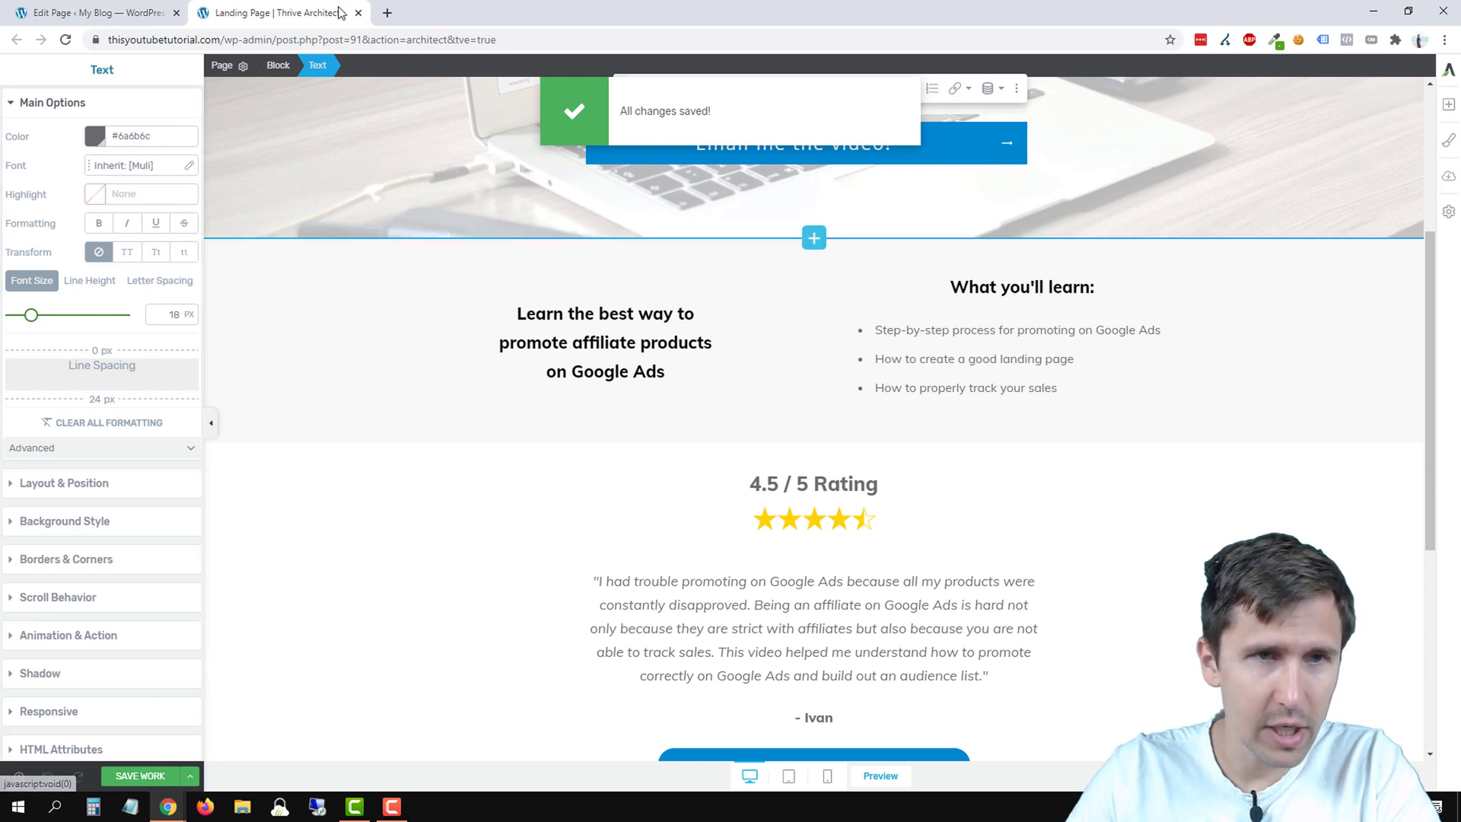
click(38, 4)
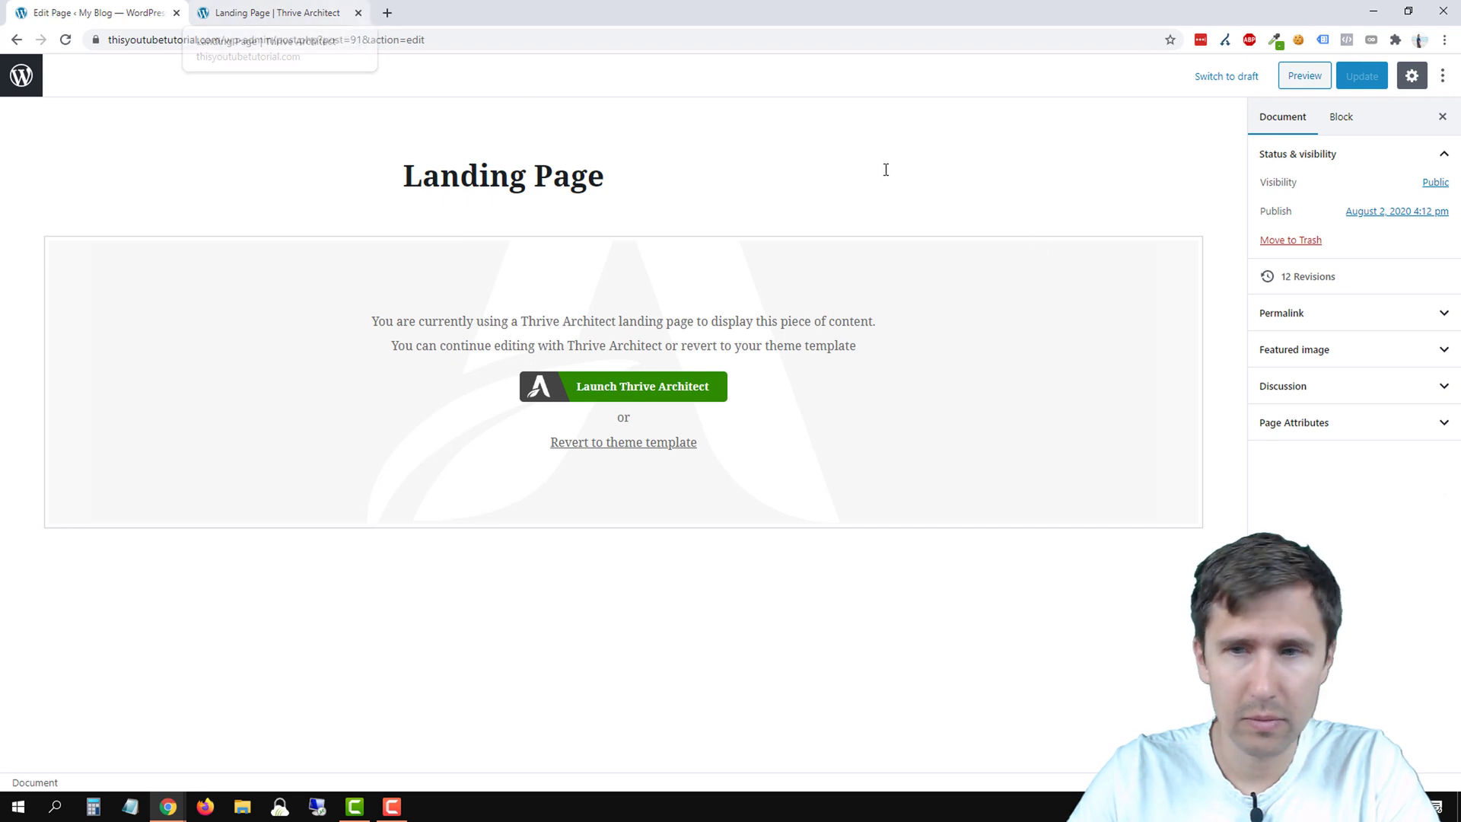
click(1307, 299)
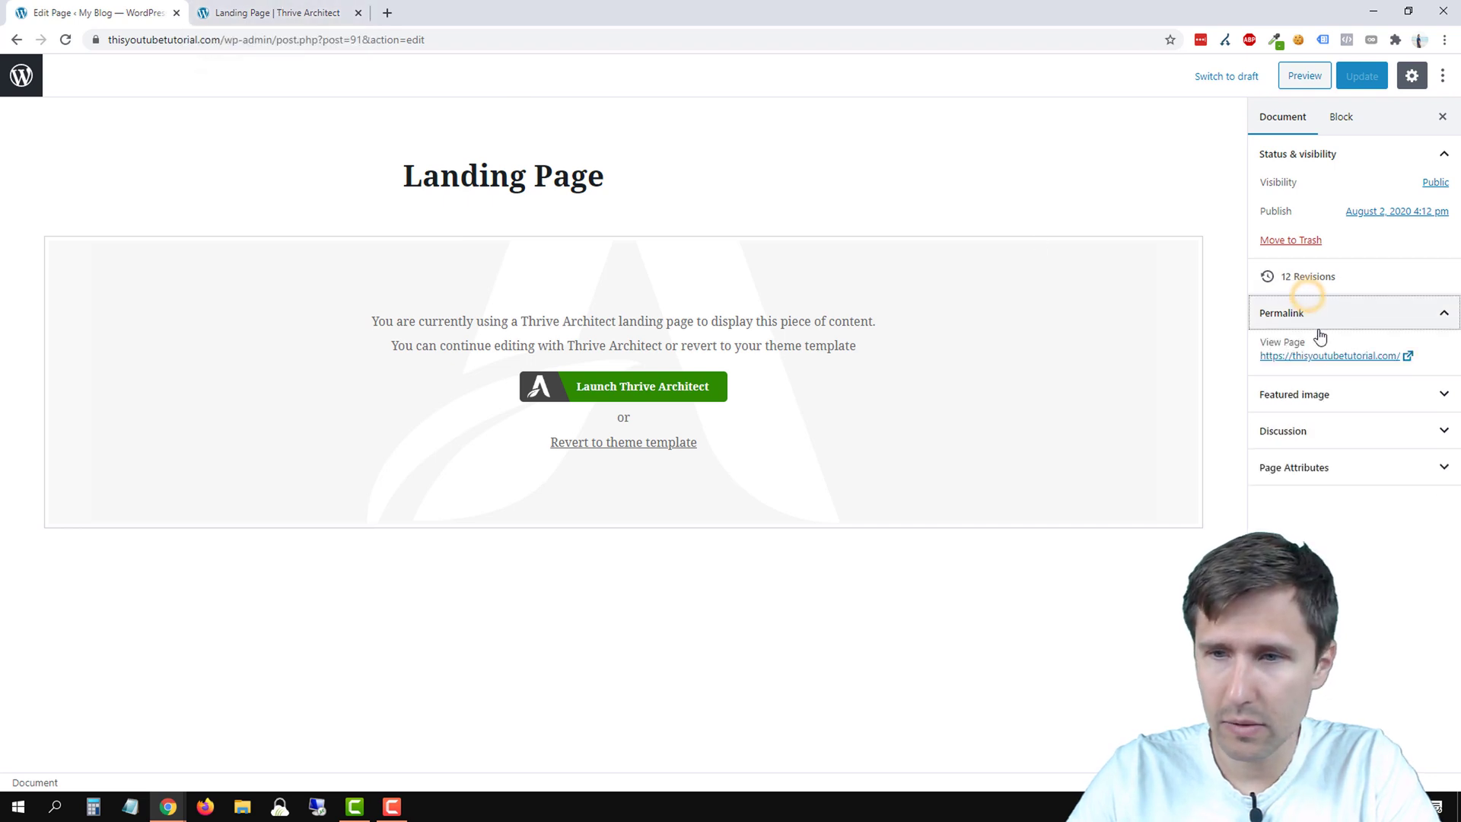
Step: Open the live landing page and check its responsive layout by narrowing and widening the browser window, reviewing down to the testimonial
click(1374, 360)
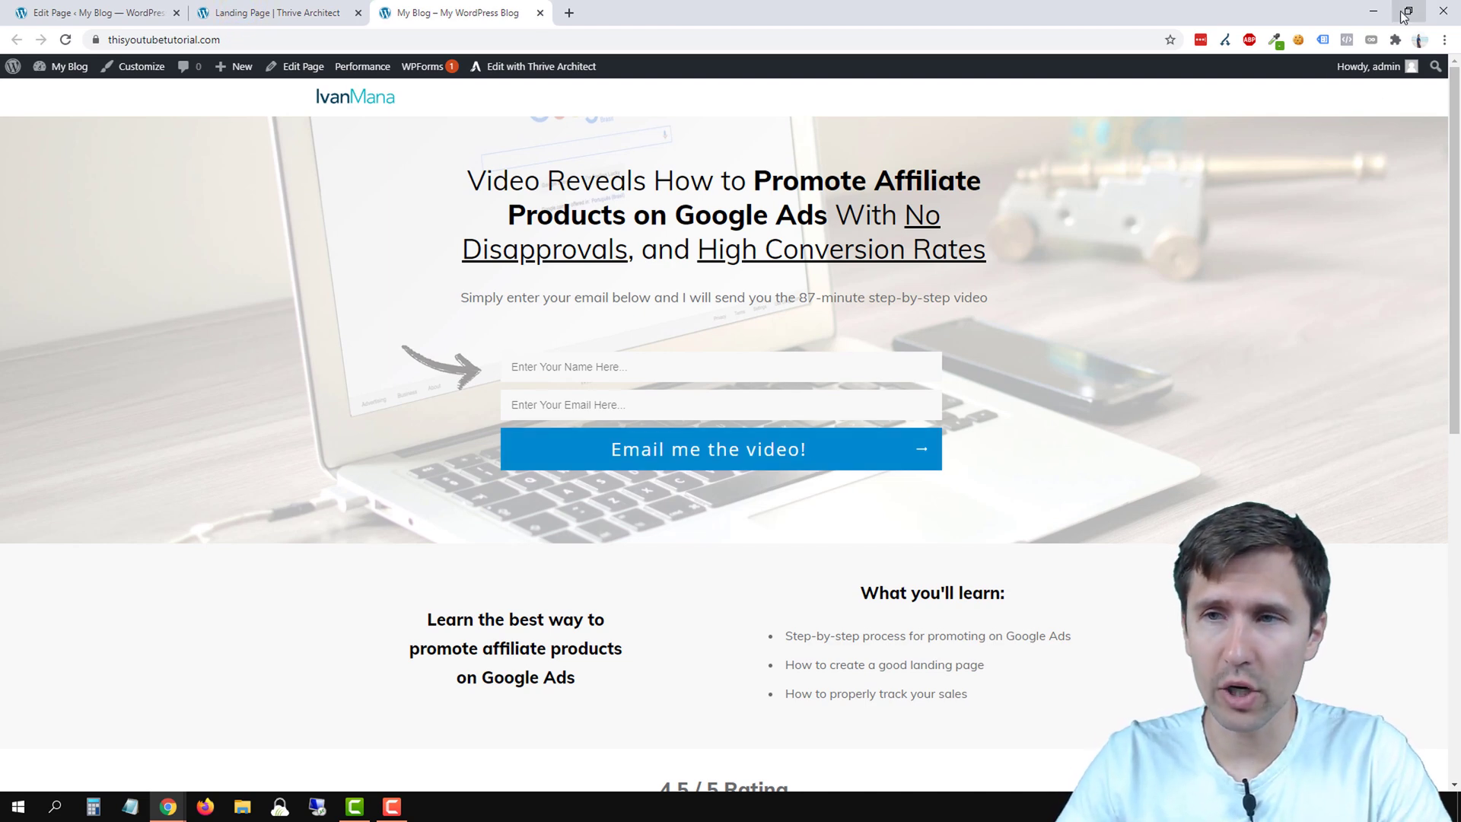
click(1406, 12)
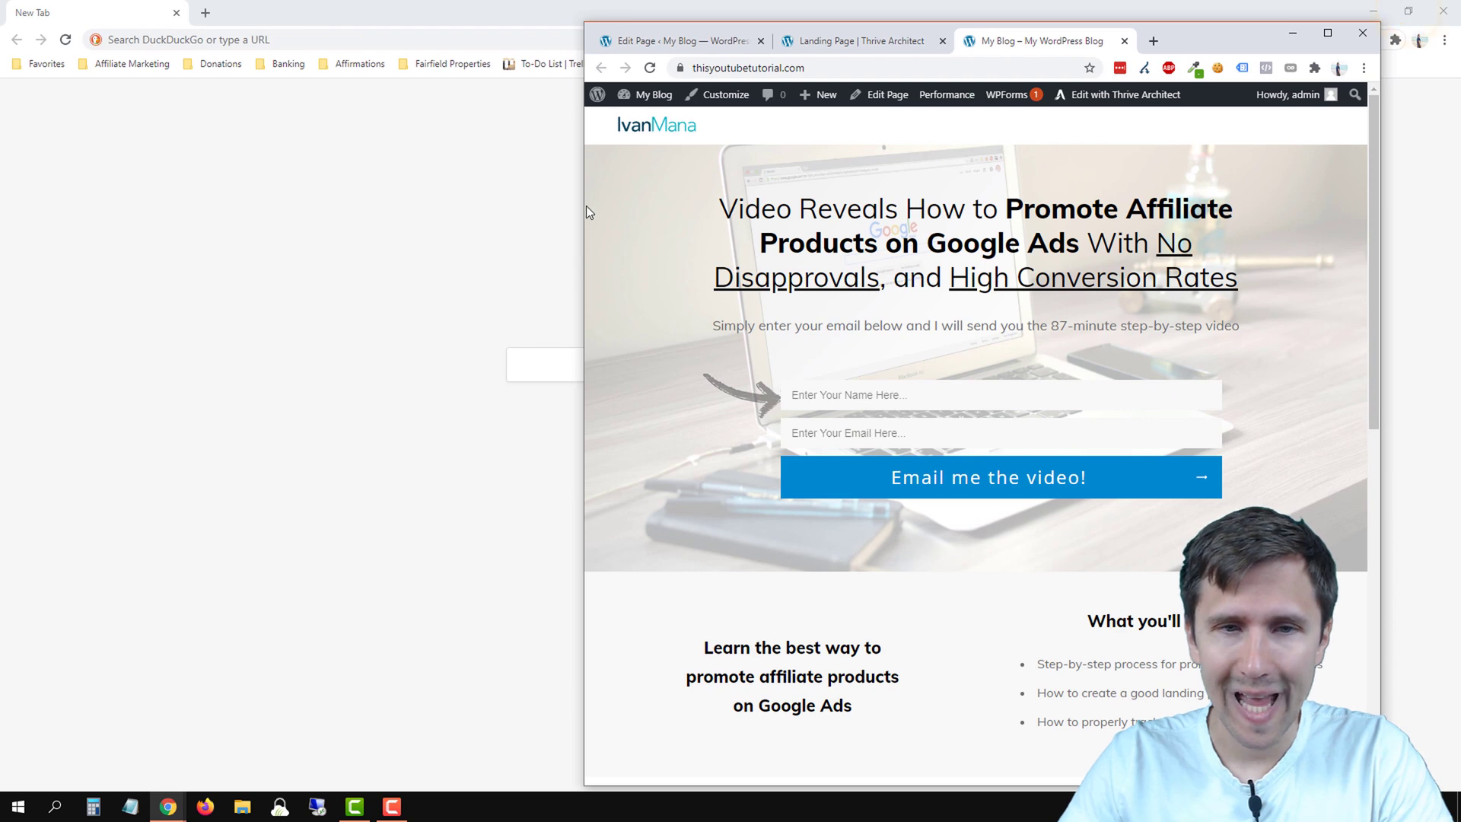
drag(580, 199, 1099, 231)
scroll(1152, 421, down, 12)
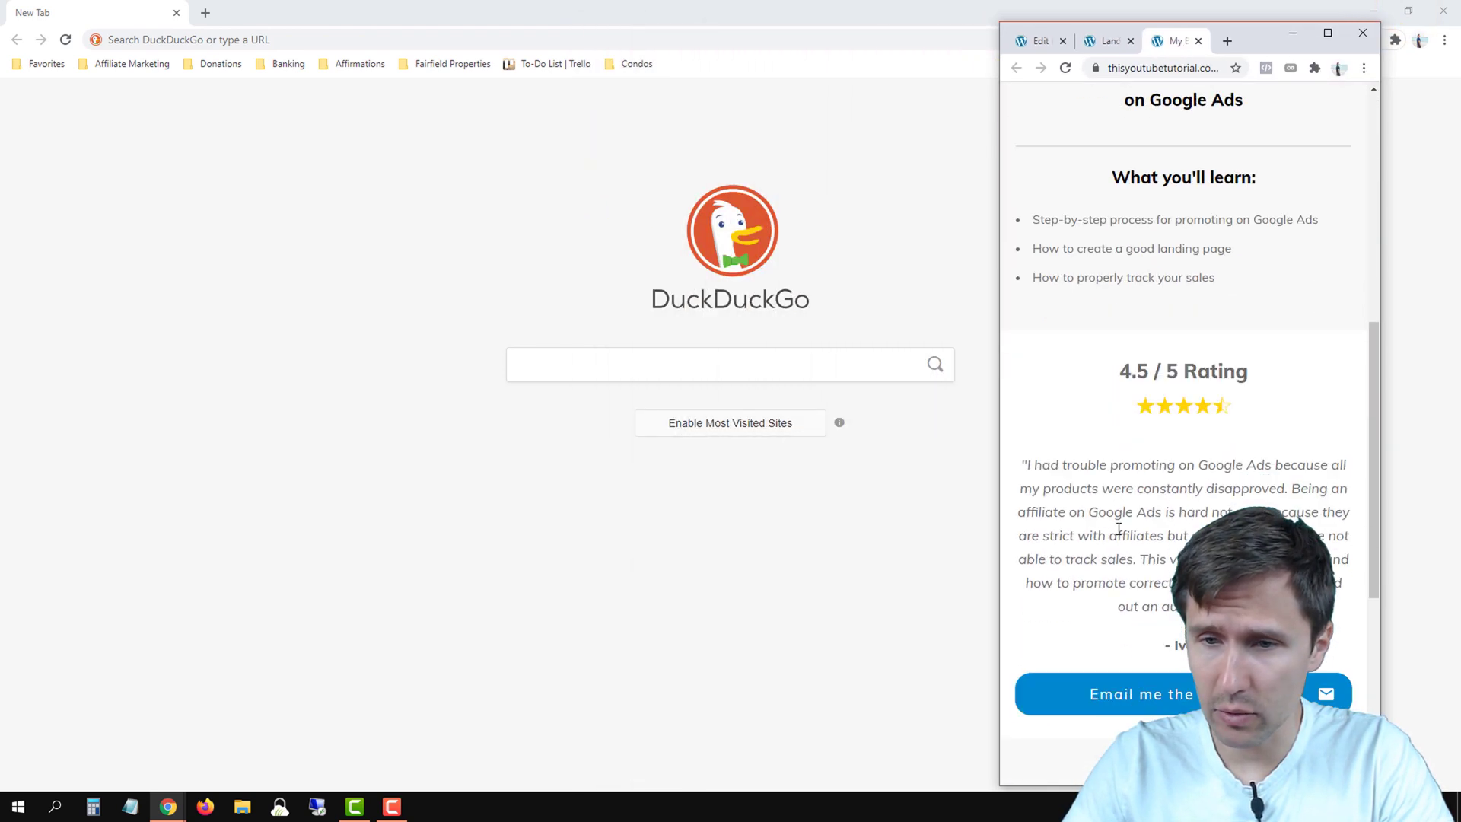
scroll(1112, 485, up, 6)
scroll(1112, 486, up, 4)
drag(999, 249, 584, 499)
scroll(848, 251, up, 2)
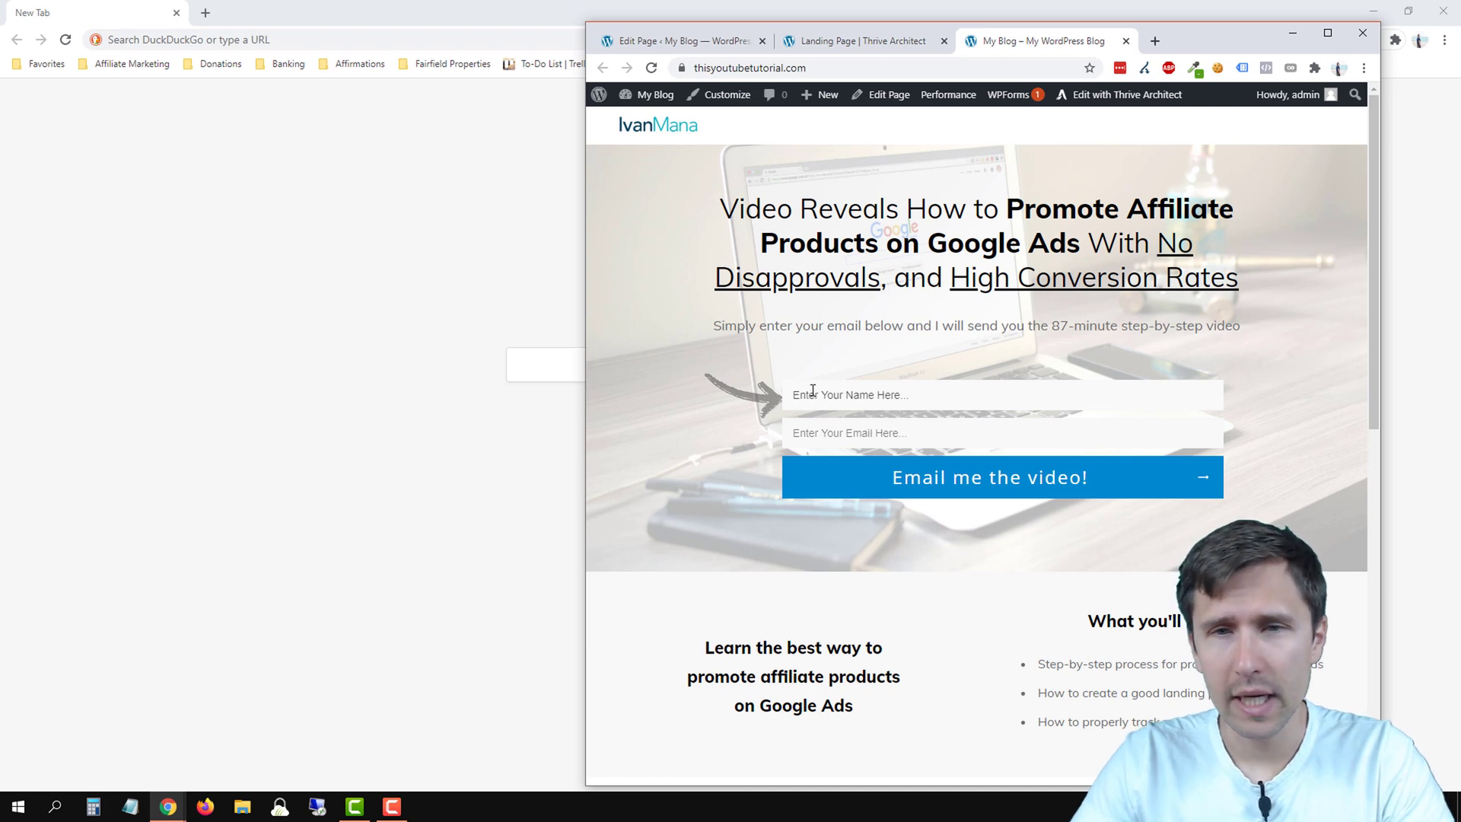
click(1327, 33)
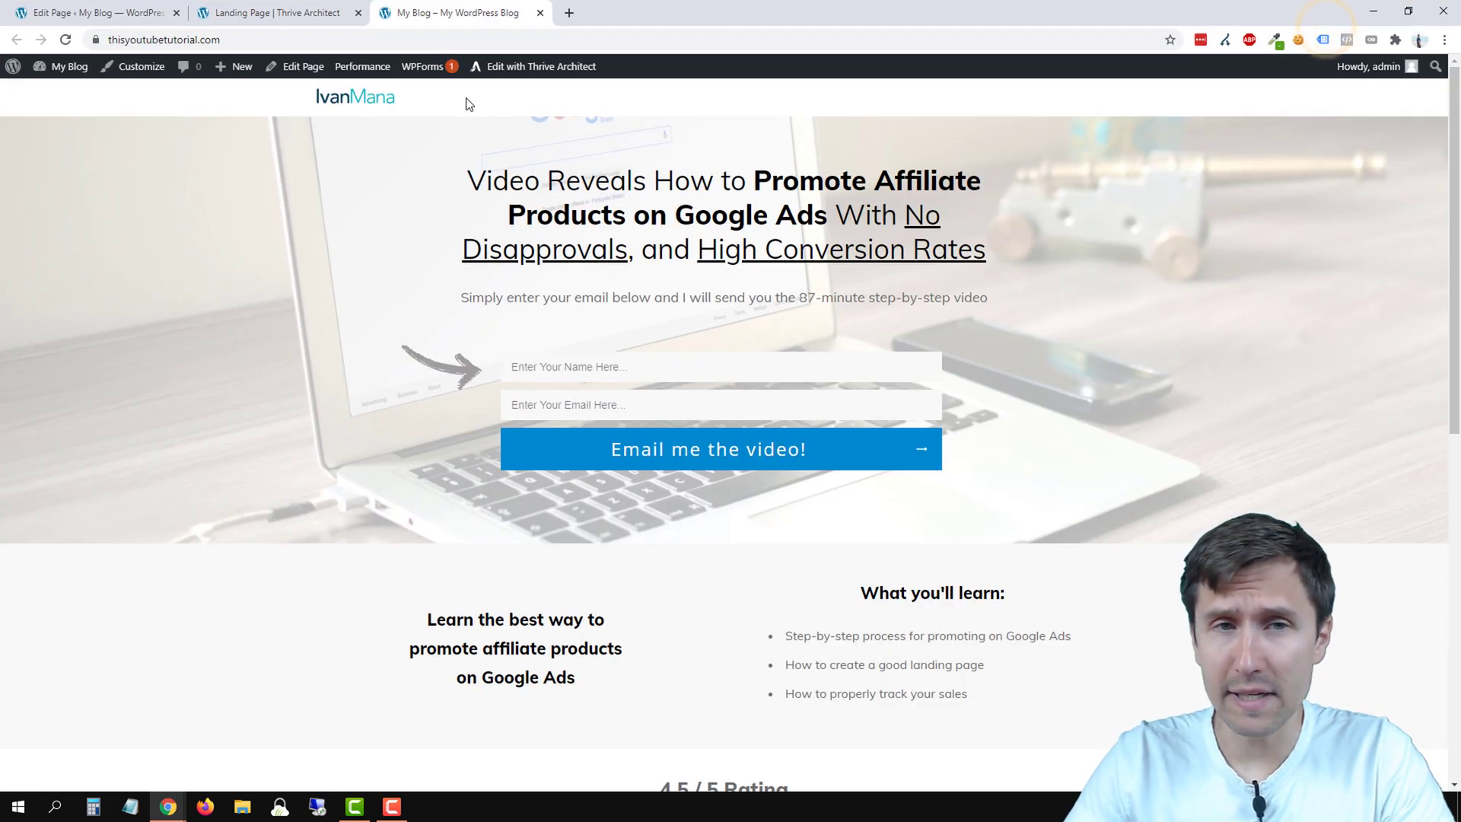
Step: Return to the Thrive Architect editor, compare the tablet layout, and set the arrow image's left margin to 0 in the desktop view
click(276, 13)
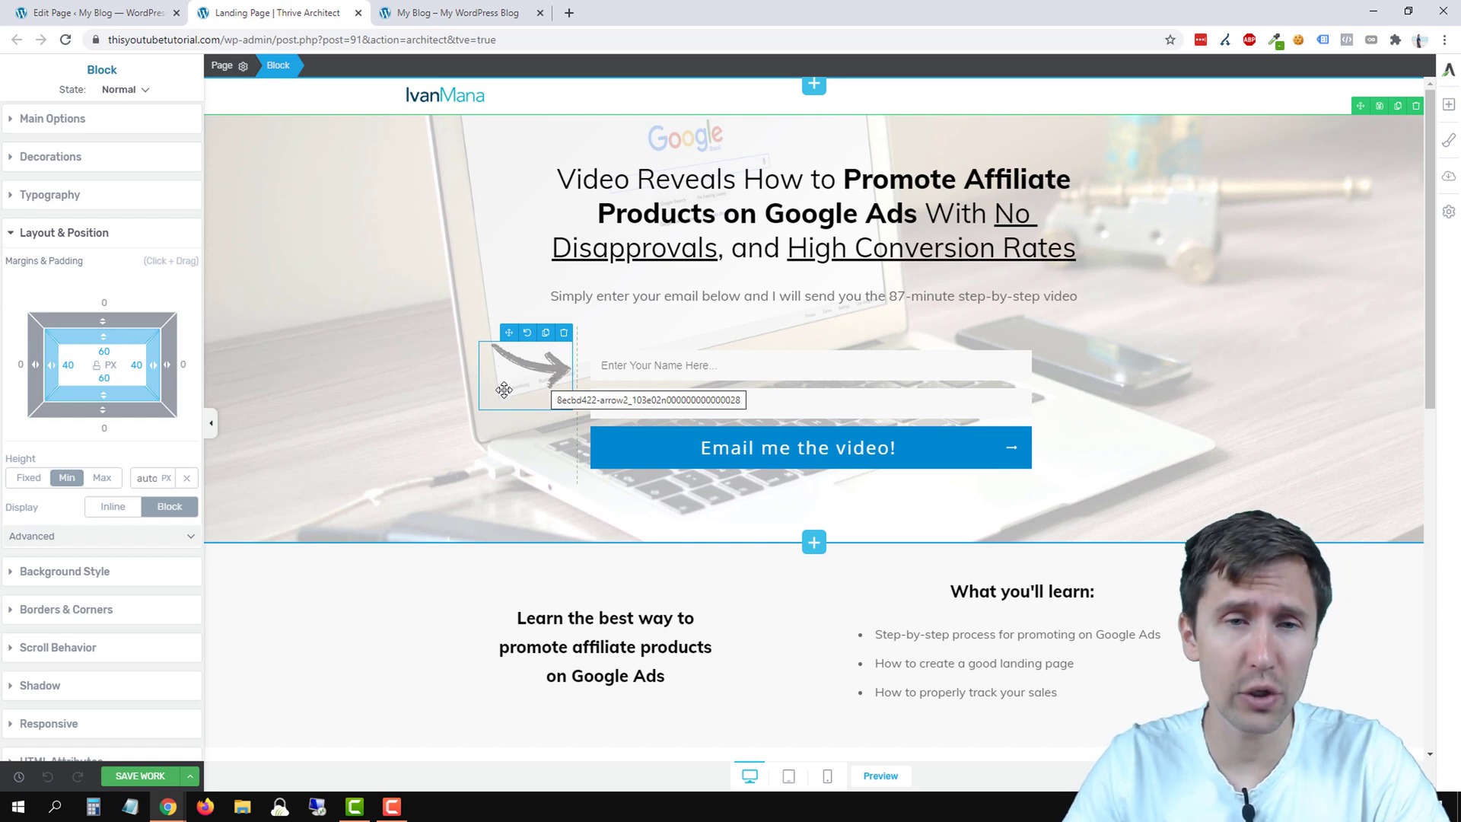
click(778, 776)
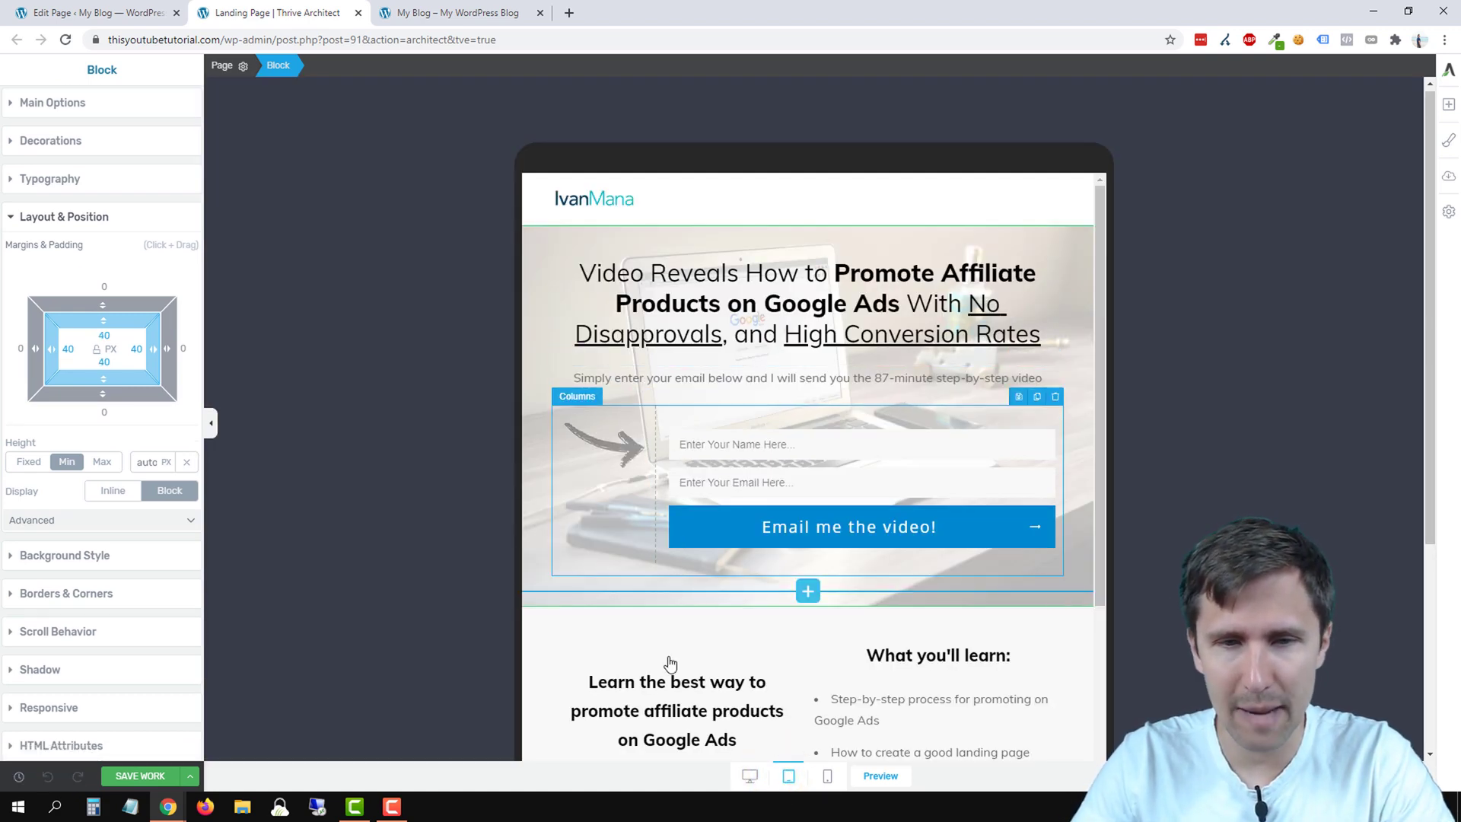
click(749, 775)
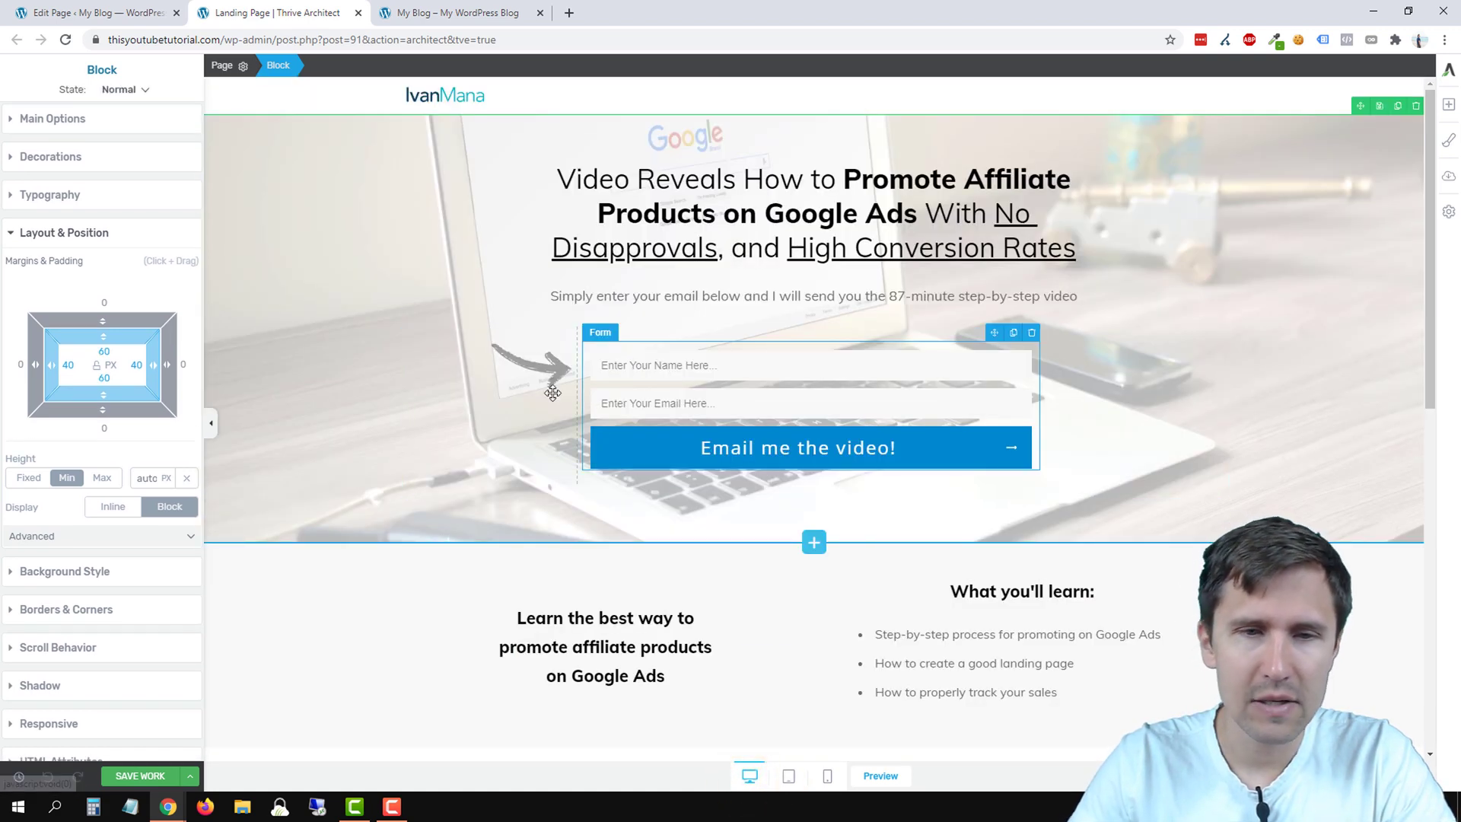
click(531, 379)
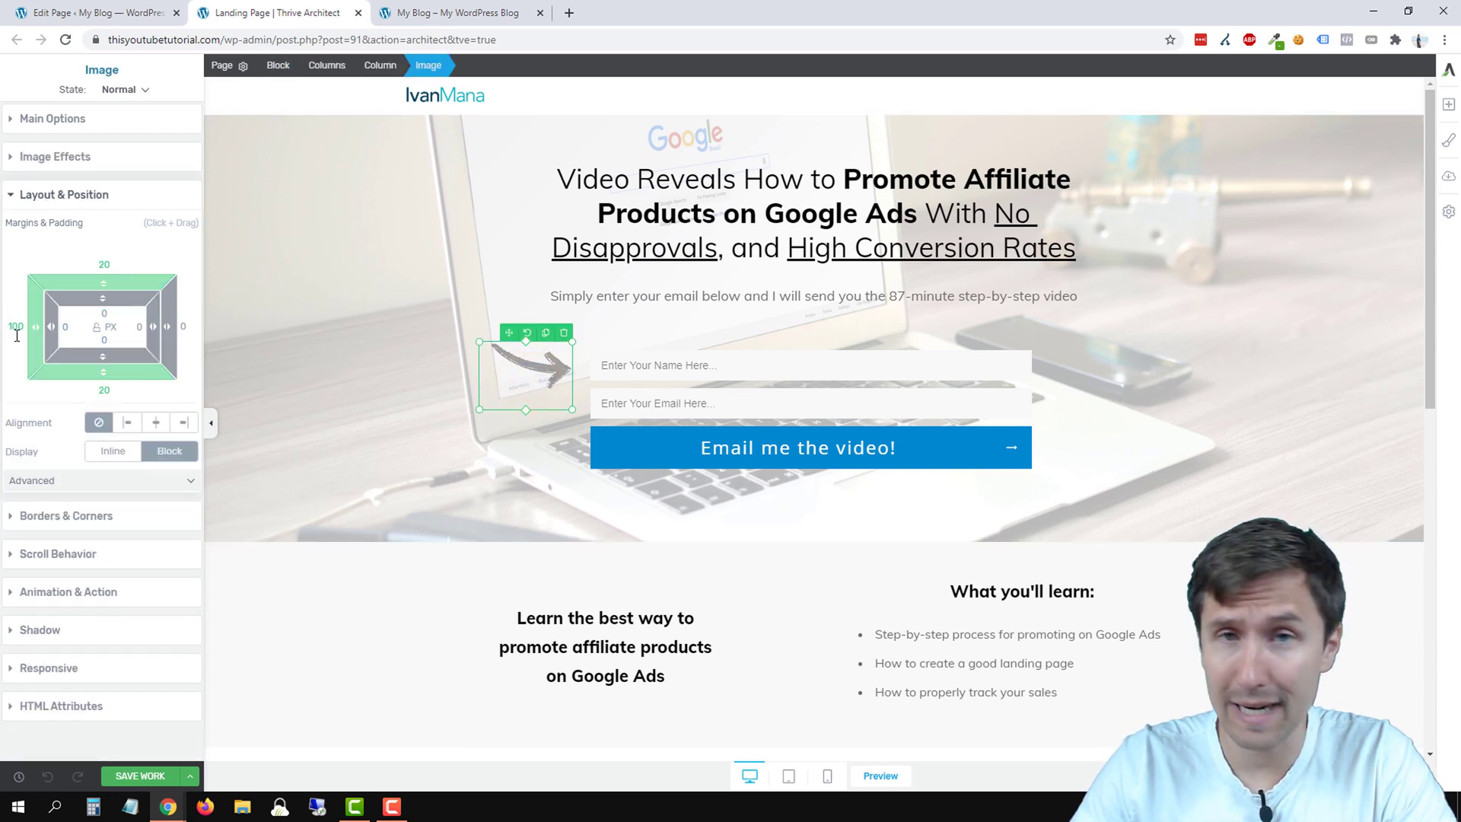
text(0)
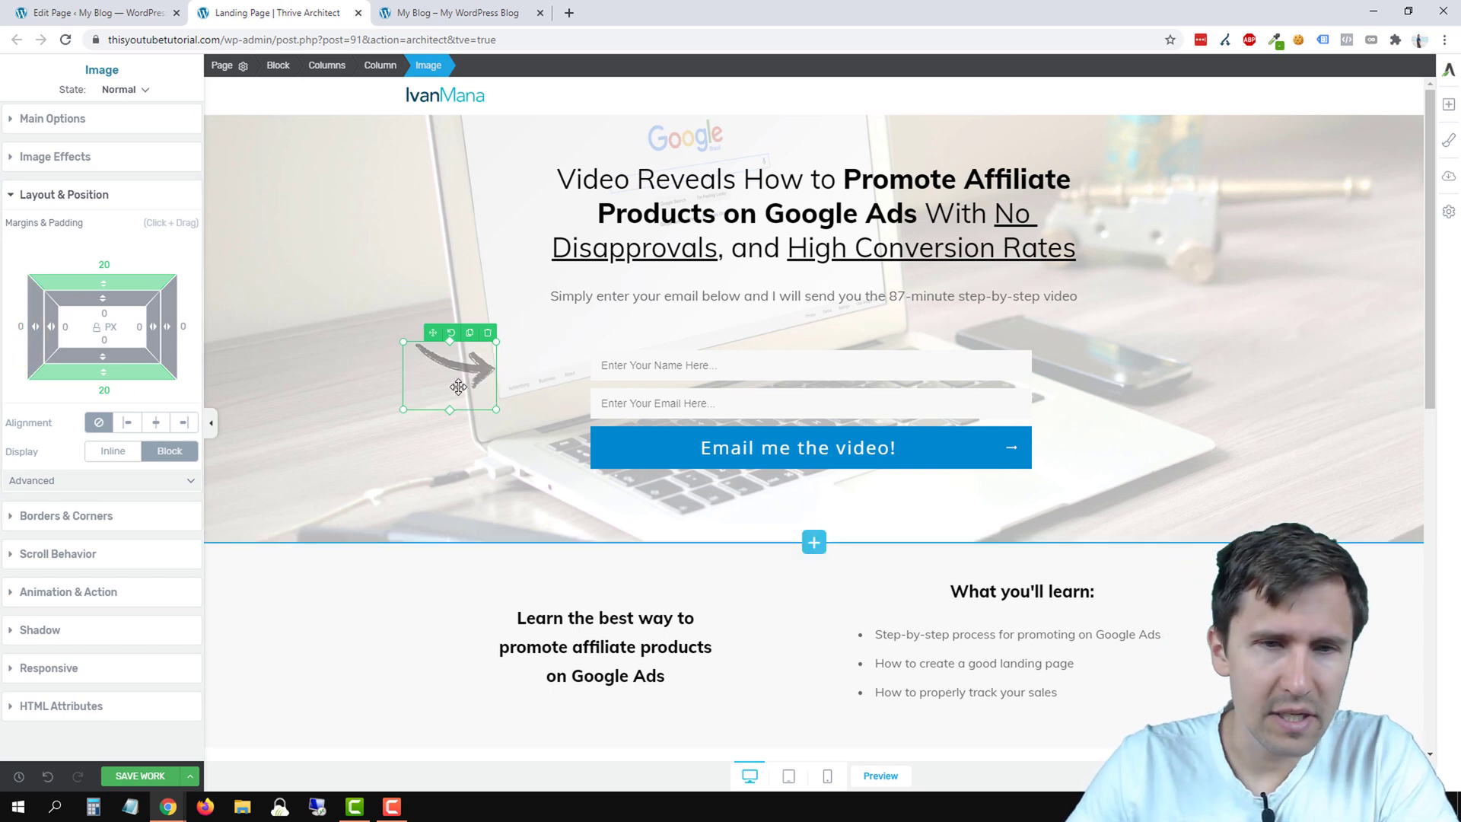
Step: Set the opt-in form's right margin to 0 and align the form to the left of its column
click(790, 356)
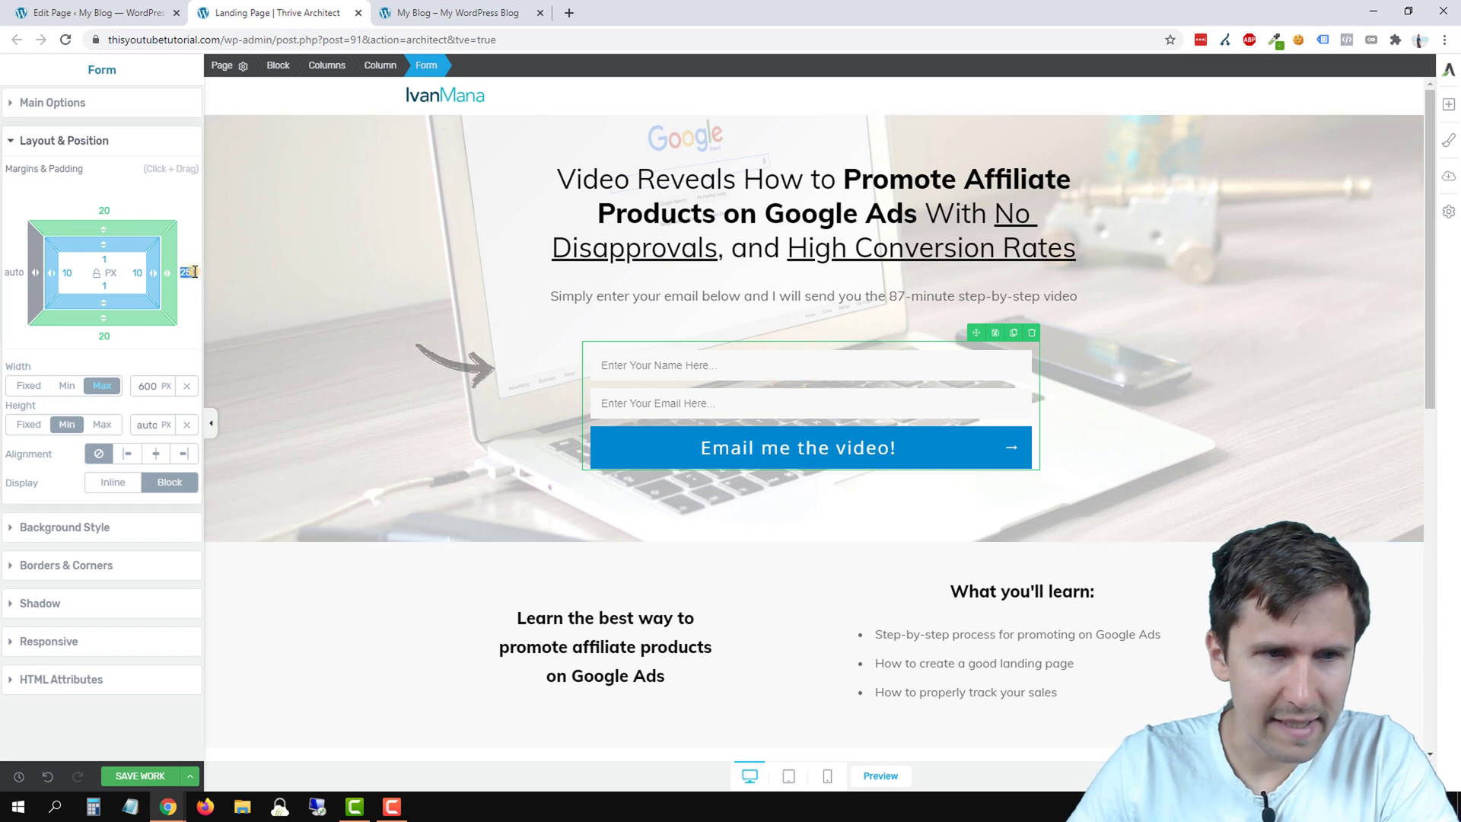
click(194, 272)
text(0)
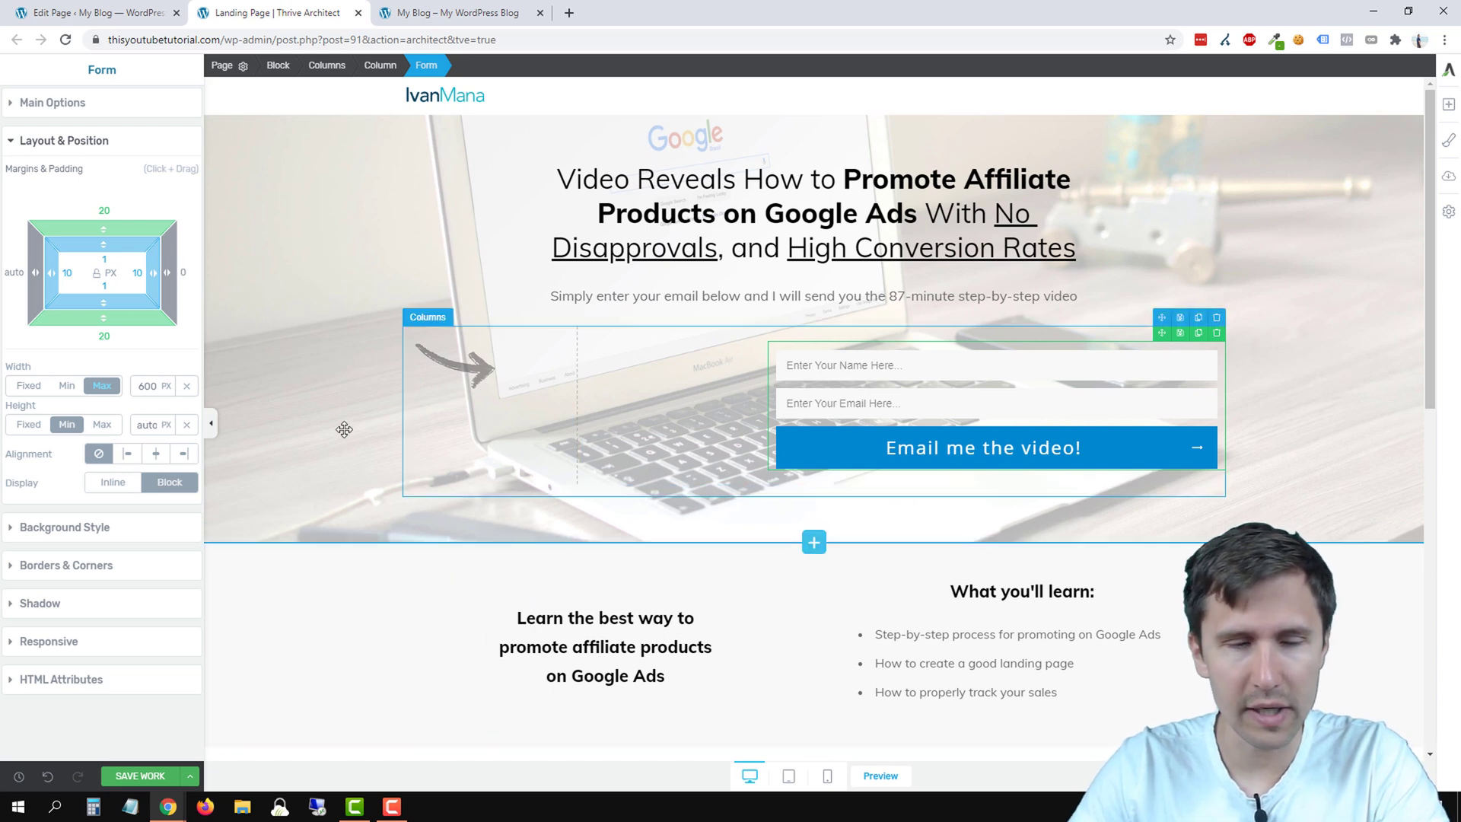
click(128, 453)
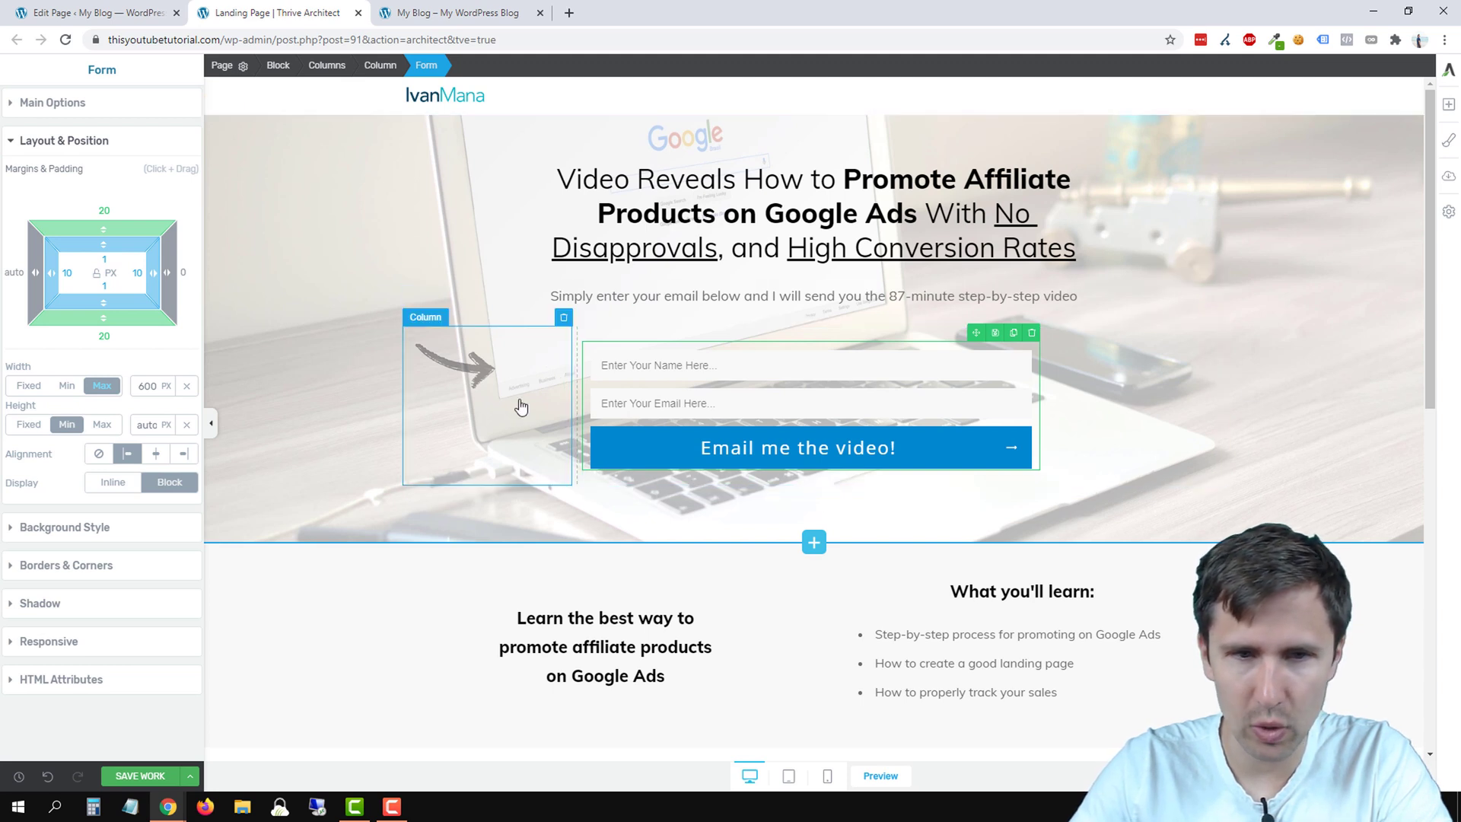
Step: Align the arrow image to the right of its column beside the opt-in form and save the landing page
click(446, 370)
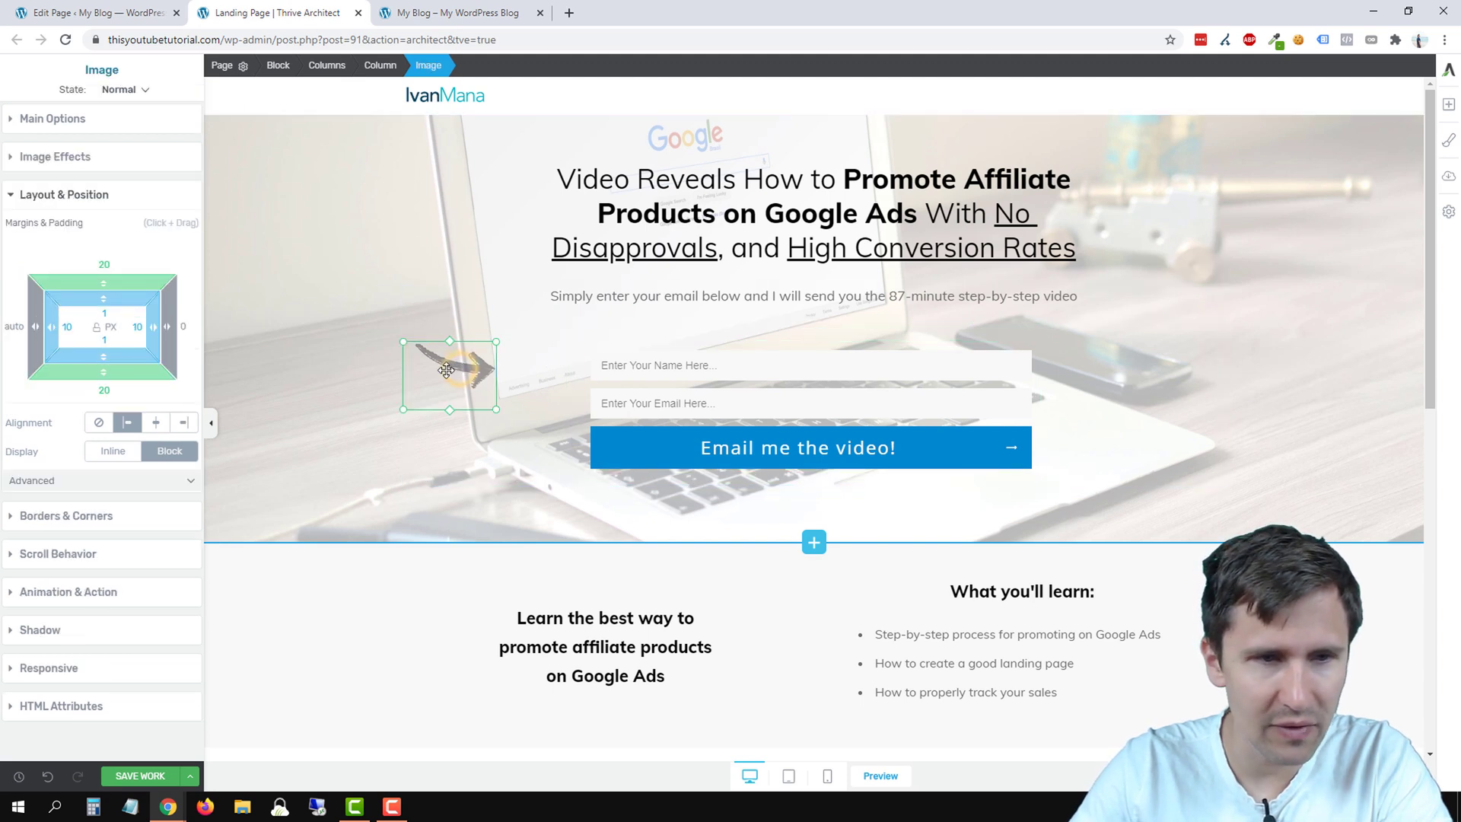
click(183, 422)
click(1213, 426)
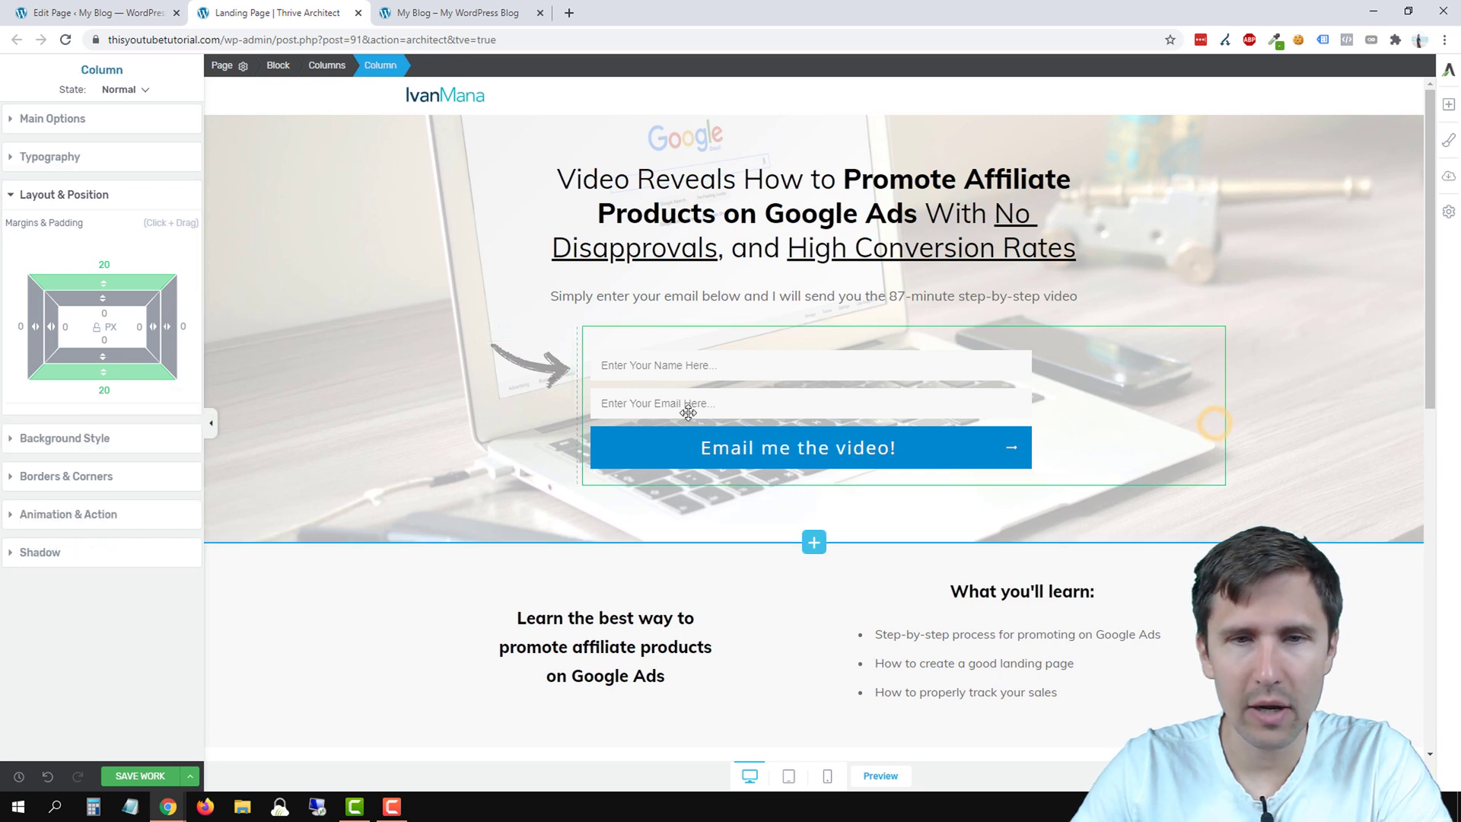
click(128, 768)
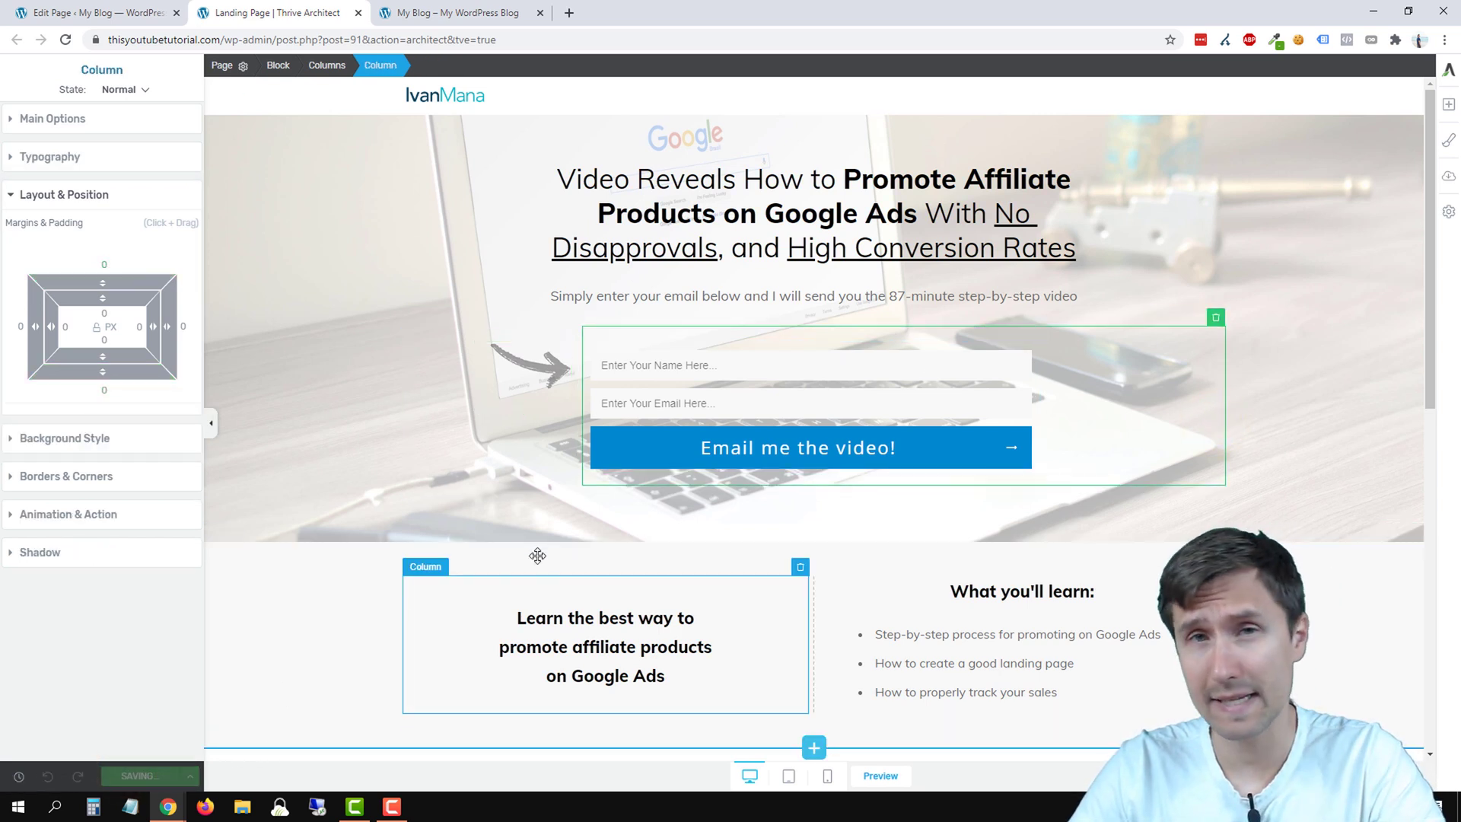
Step: Check the arrow and opt-in form on the live page at different browser window widths, finishing with the window maximized
click(472, 14)
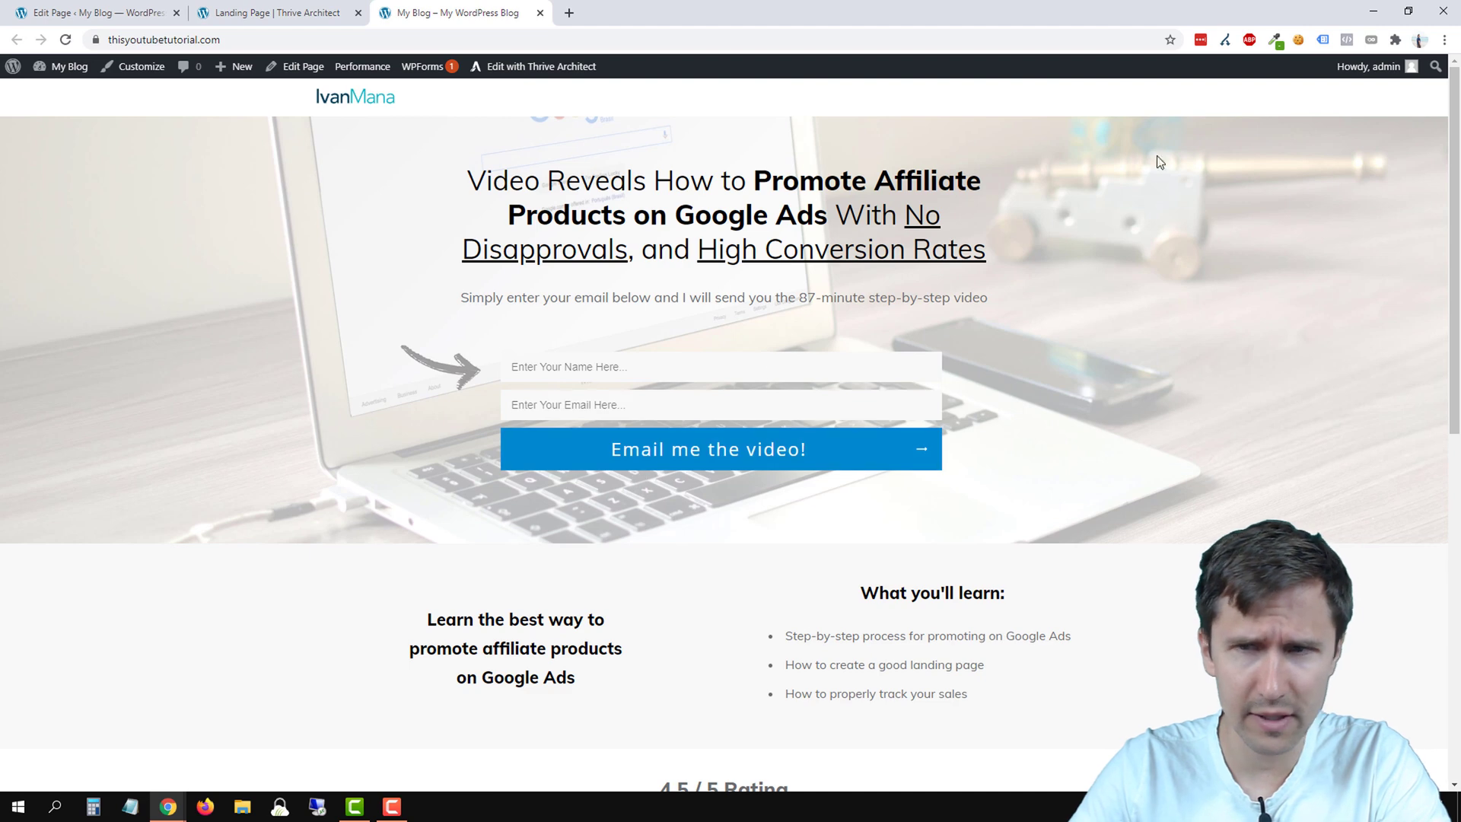
click(1404, 10)
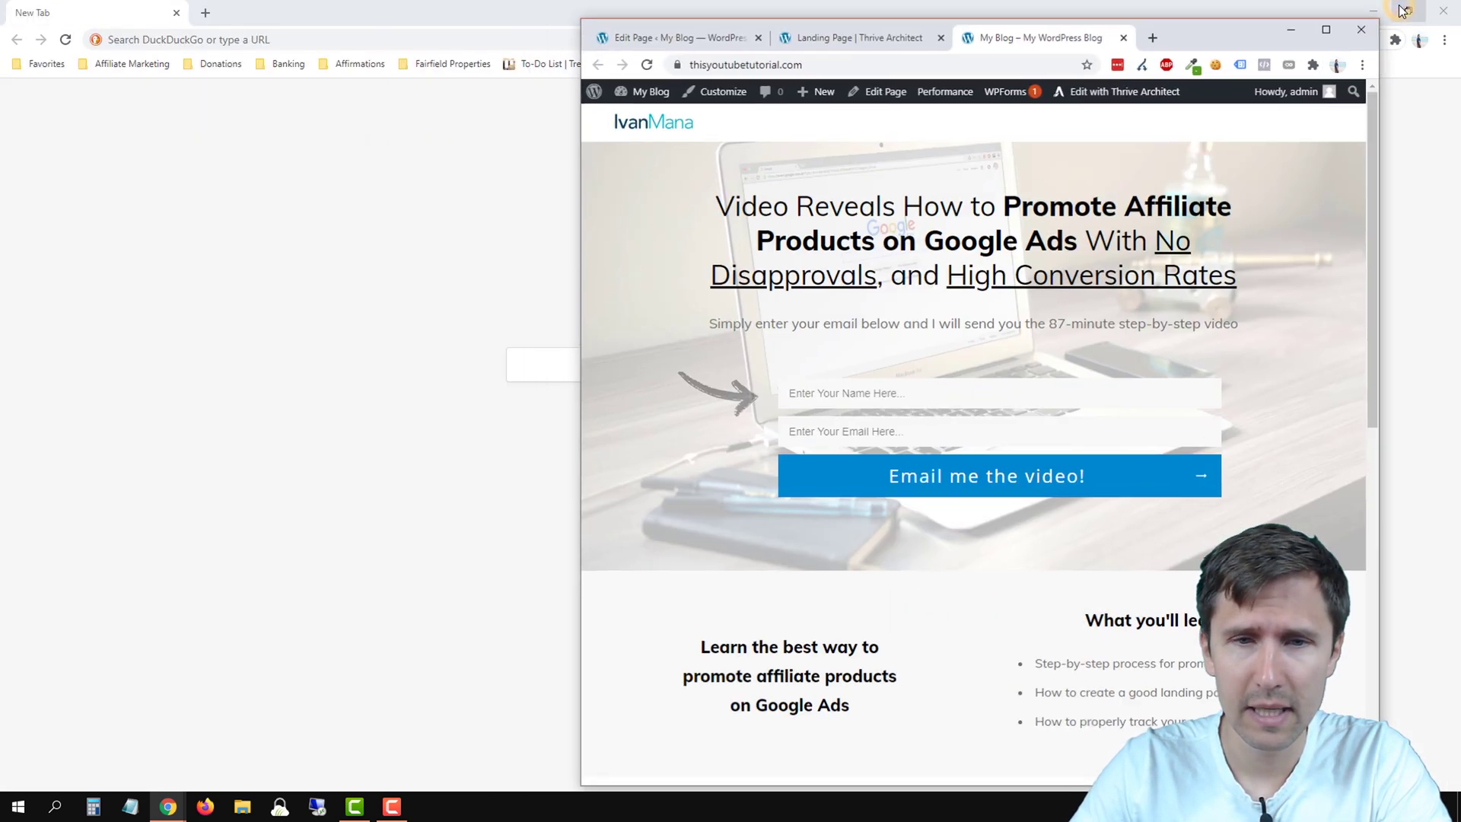
drag(582, 252, 34, 432)
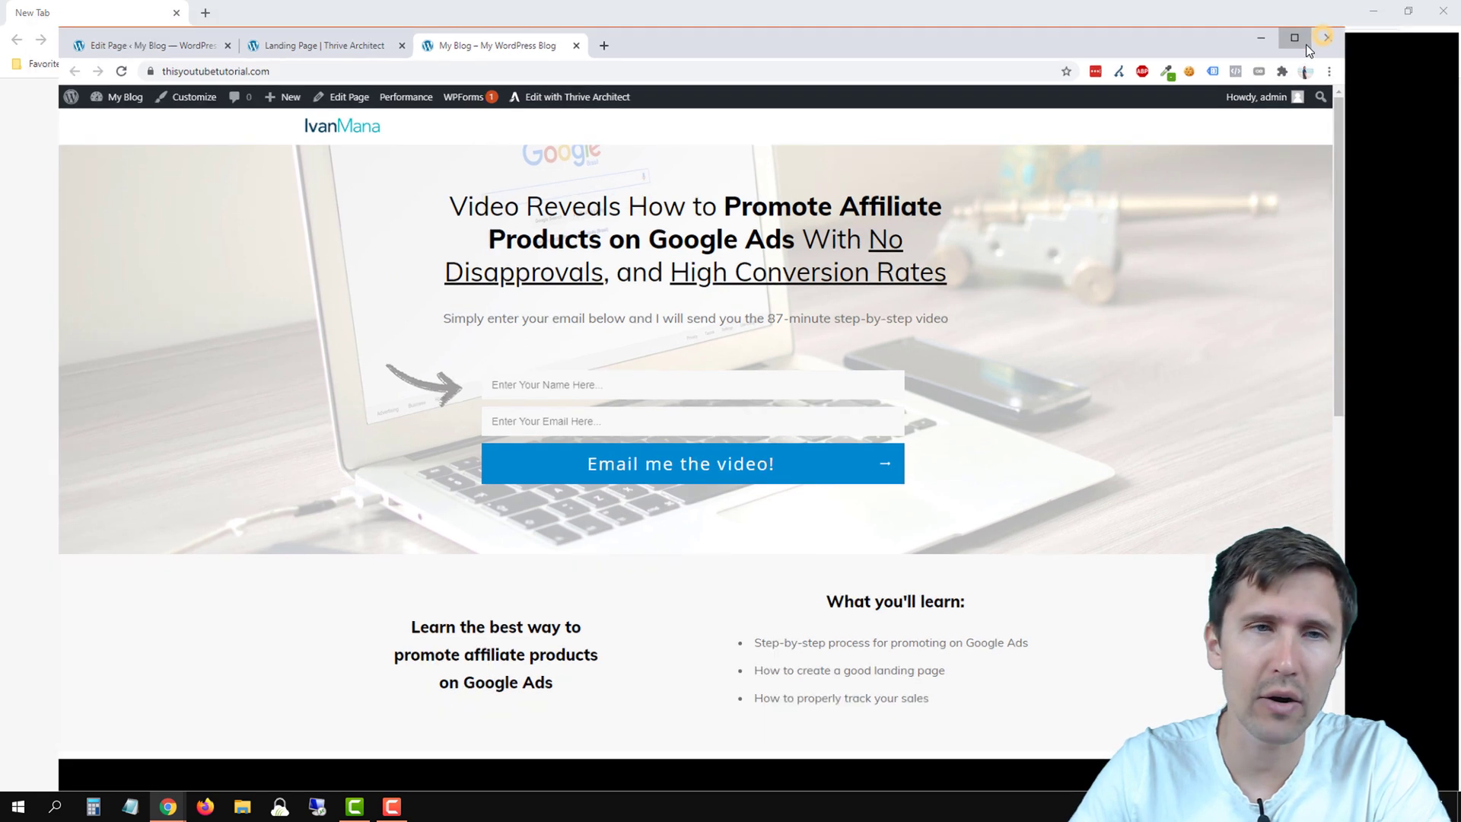
double_click(1305, 44)
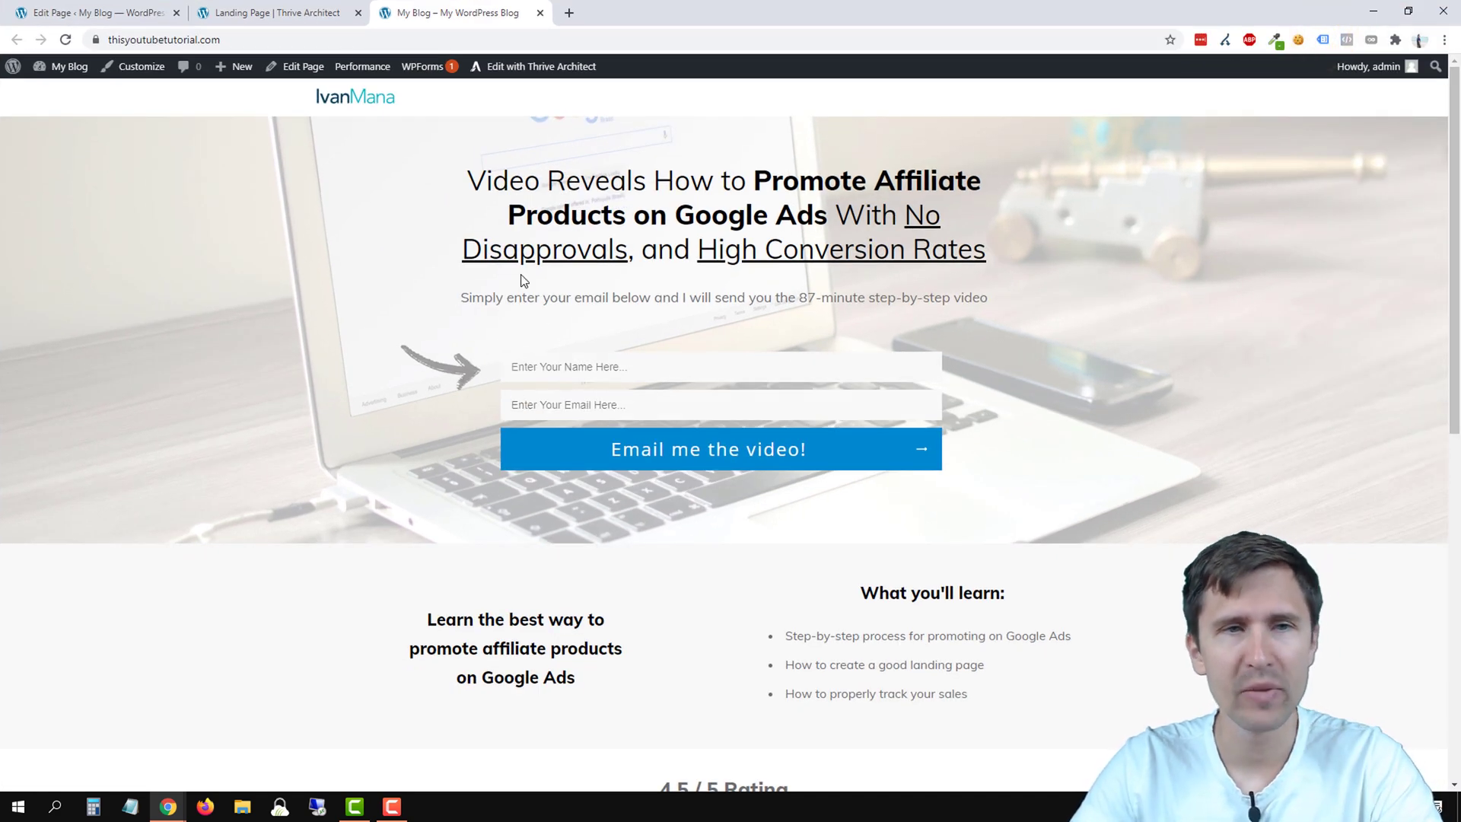
Step: Return to the landing page editor and show the main options of the arrow image beside the opt-in form
click(287, 12)
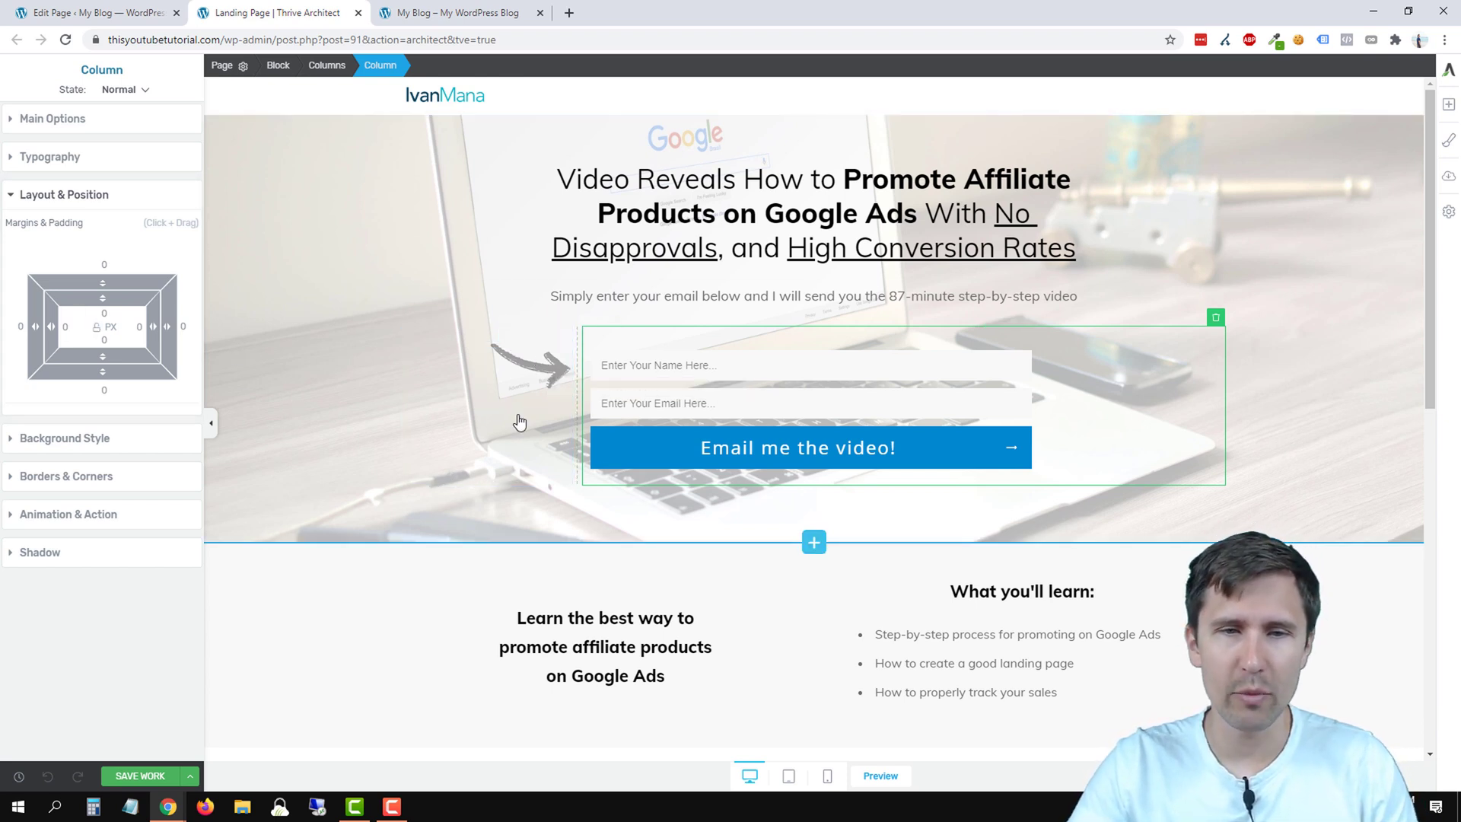
click(533, 367)
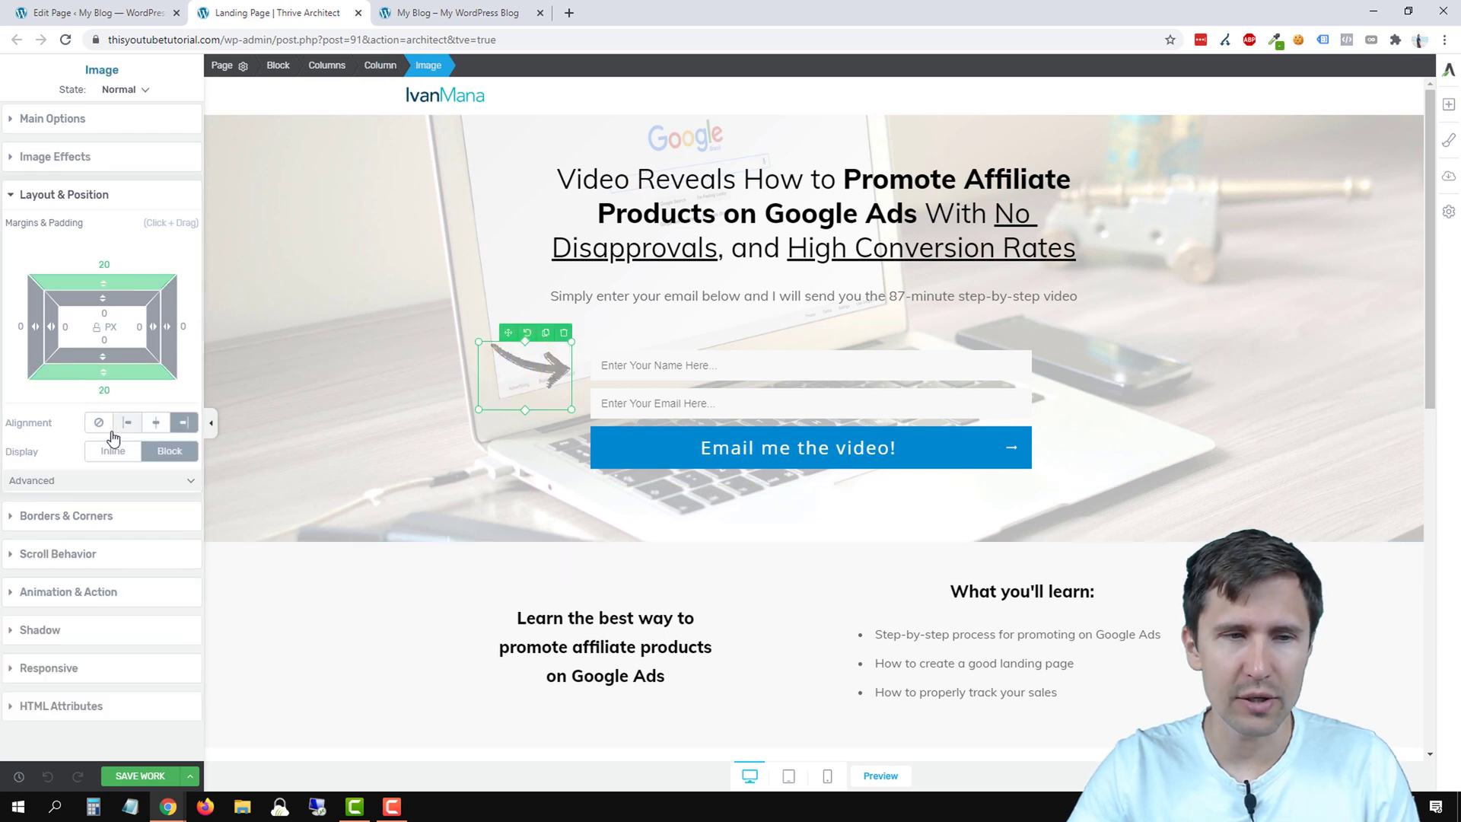
click(64, 122)
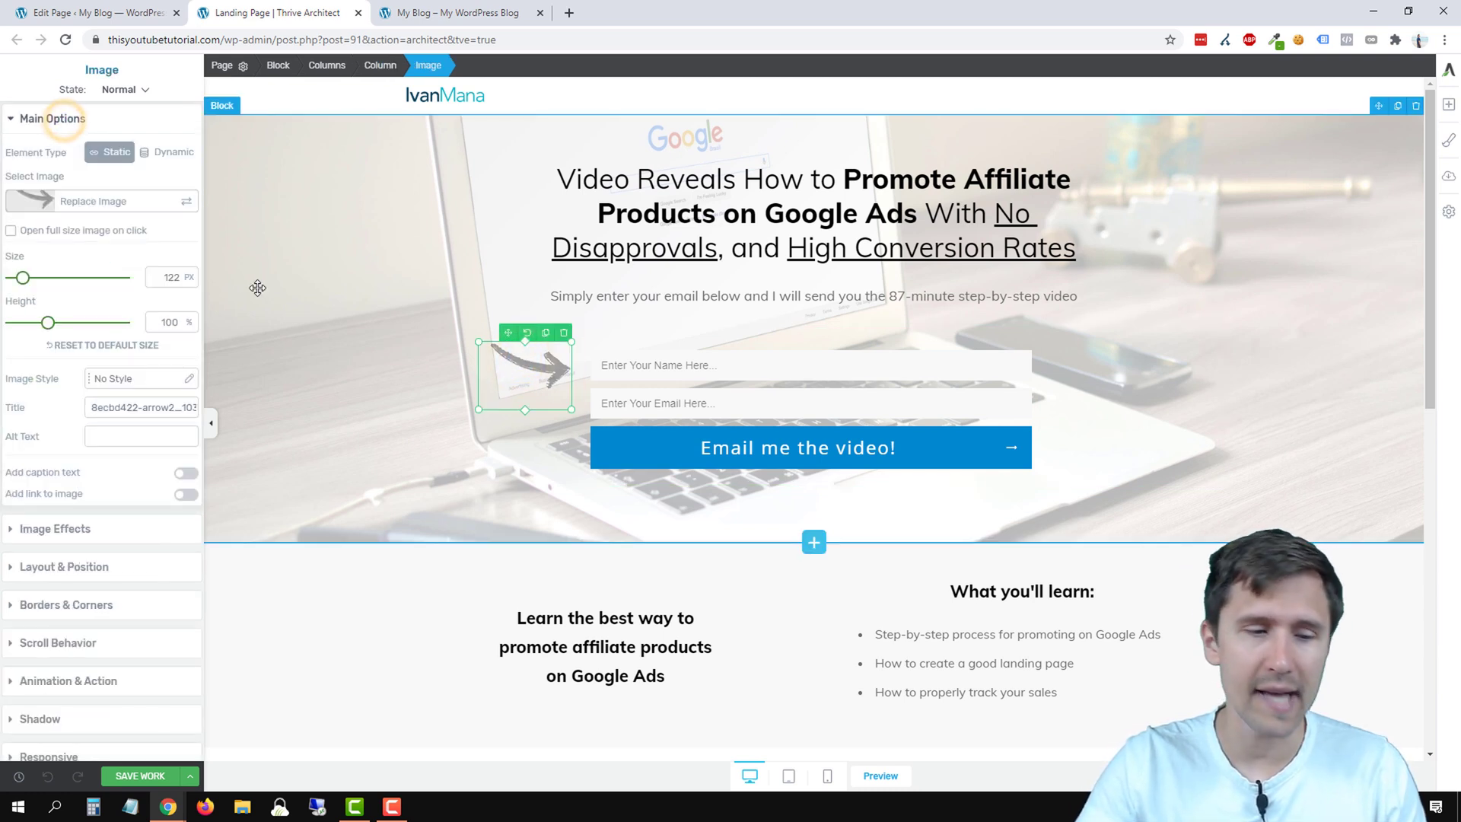